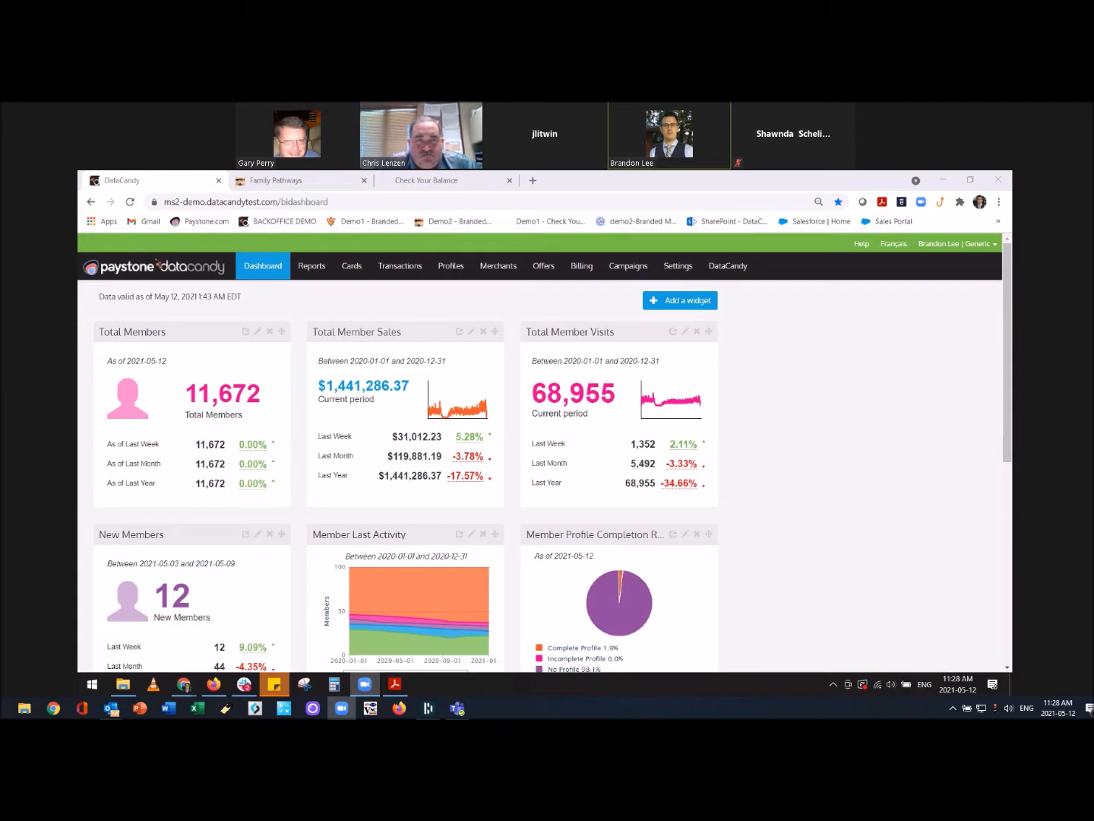
Switch from the DataCandy dashboard to the Family Pathways member login page.
click(277, 182)
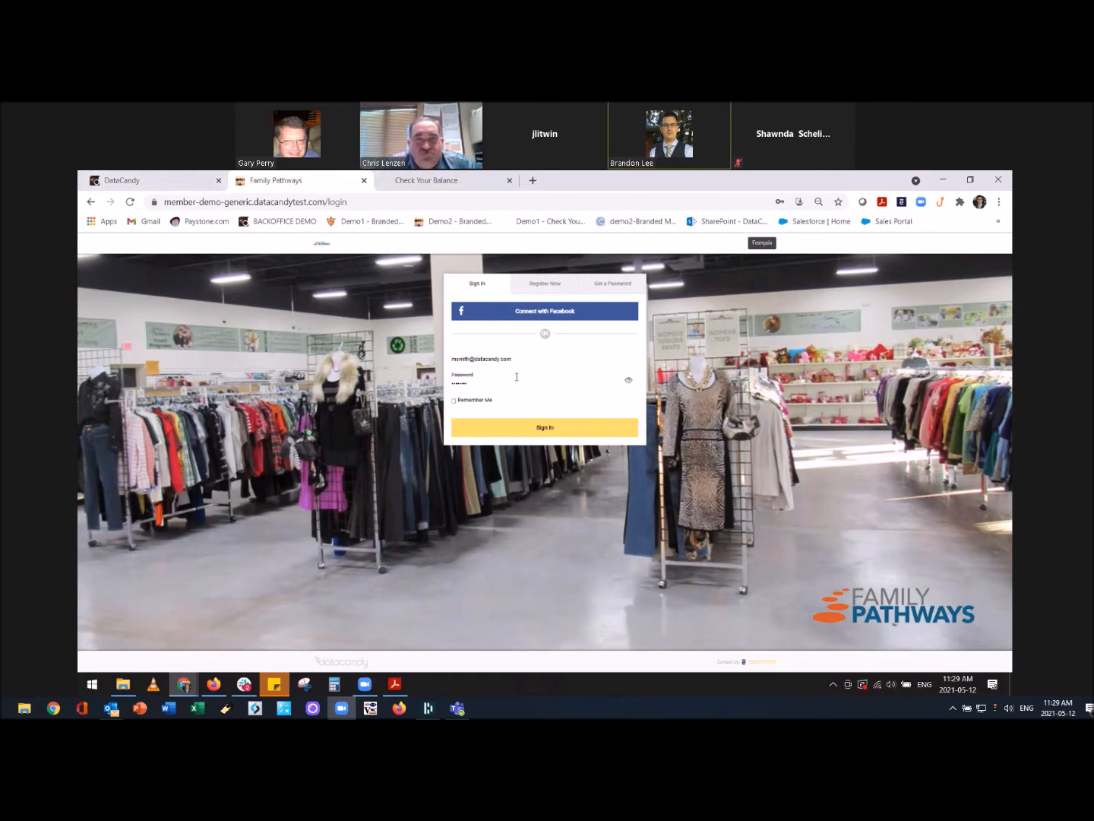
Preview the registration form, return to Sign In, and sign in to the member account after one retry.
click(546, 285)
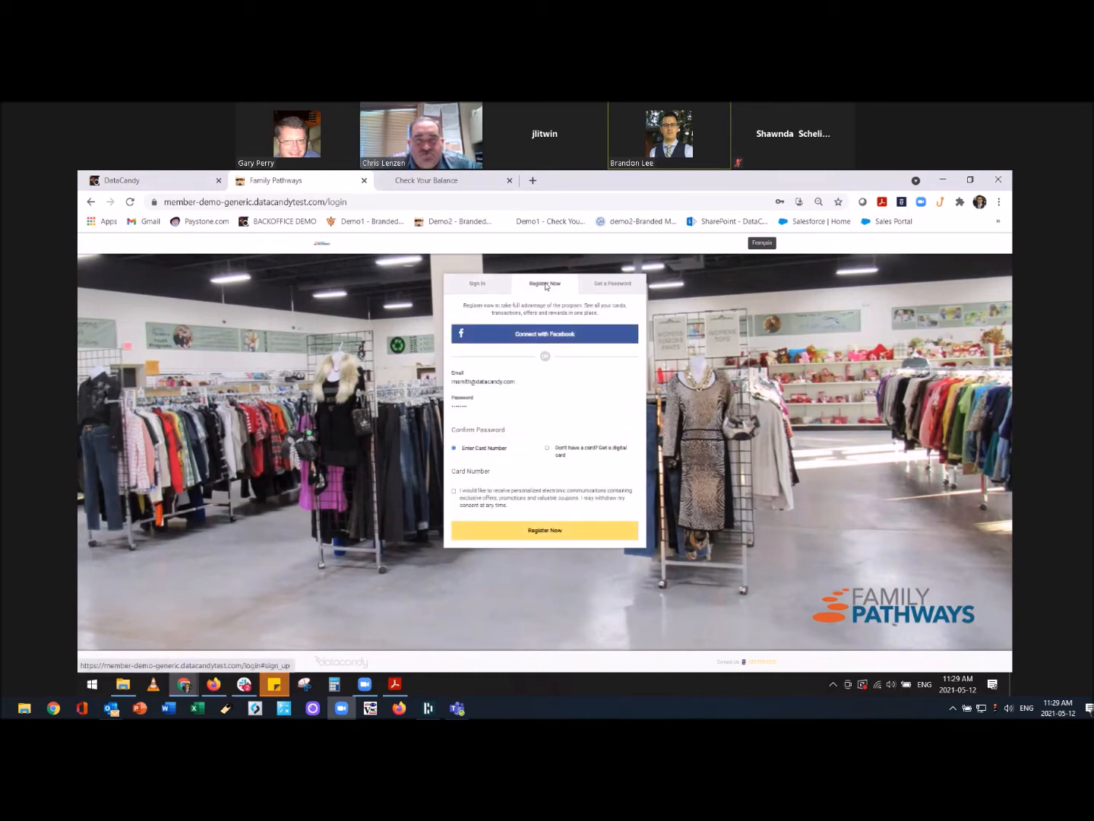
click(486, 287)
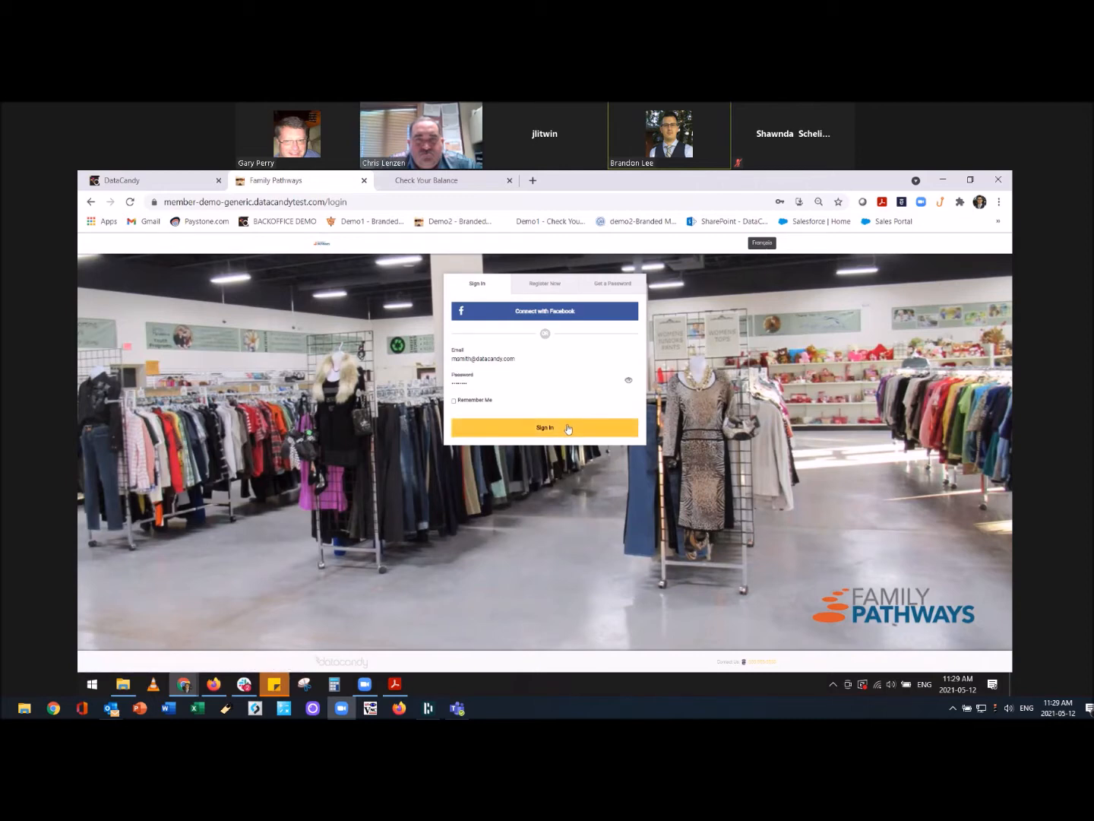
click(506, 427)
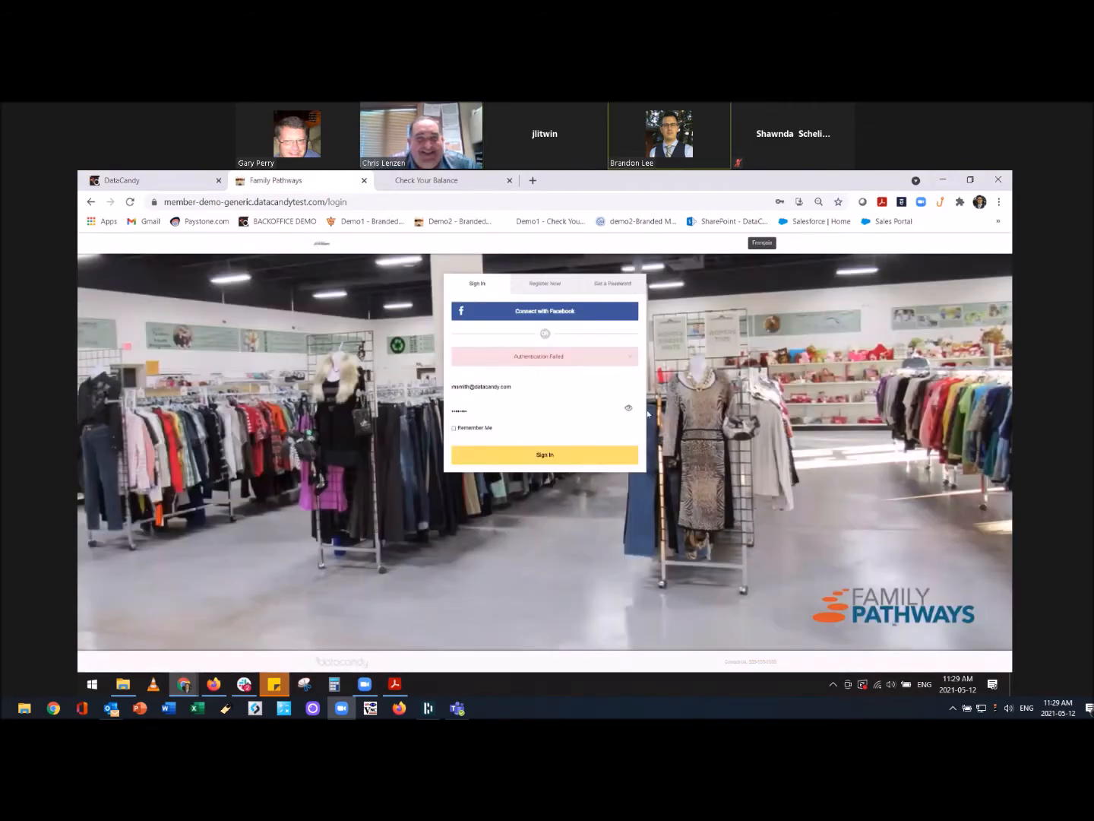
click(538, 454)
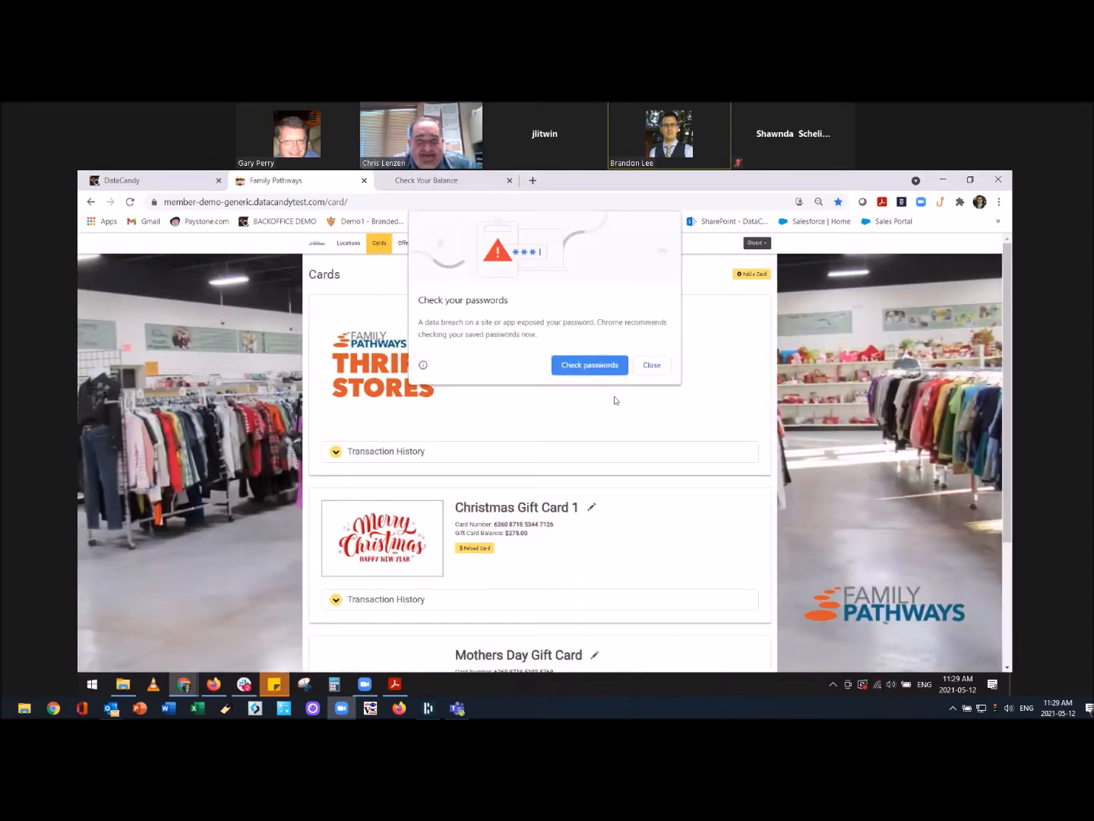
Dismiss the password warning, then expand, scroll through and collapse the Loyalty Card's transaction history.
click(651, 367)
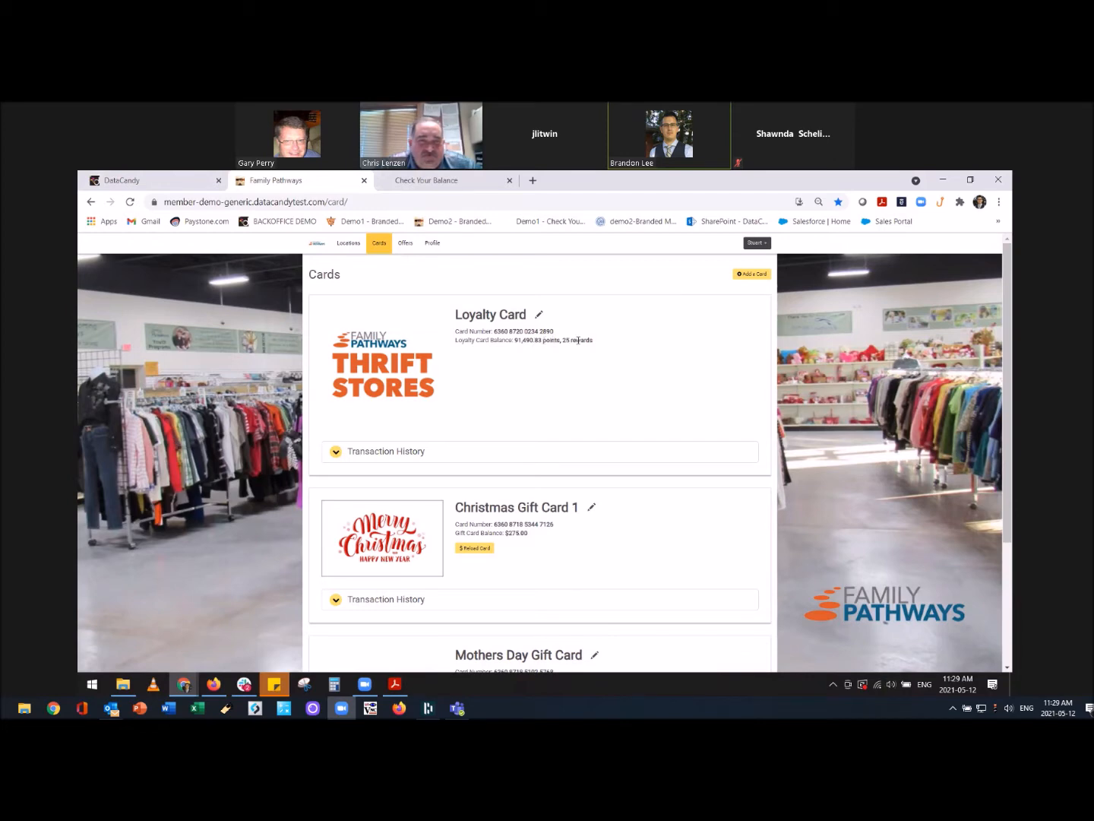
click(391, 451)
scroll(489, 438, down, 1)
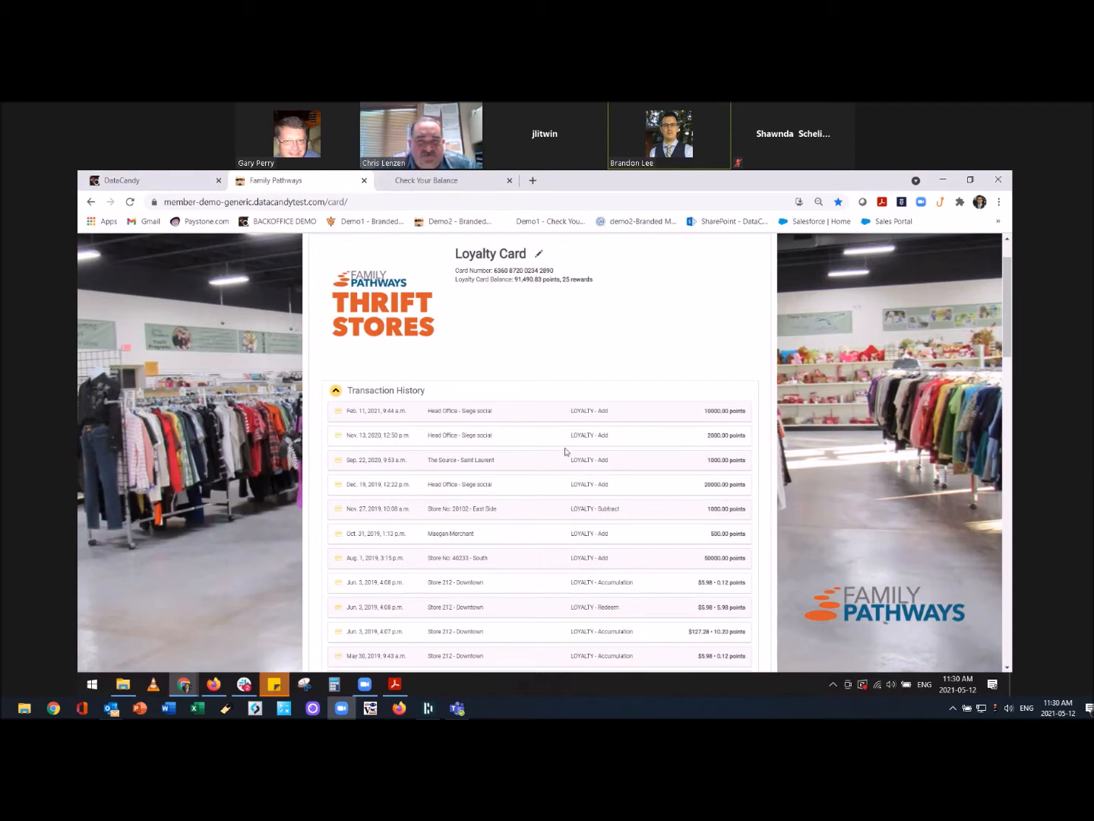
scroll(565, 451, down, 3)
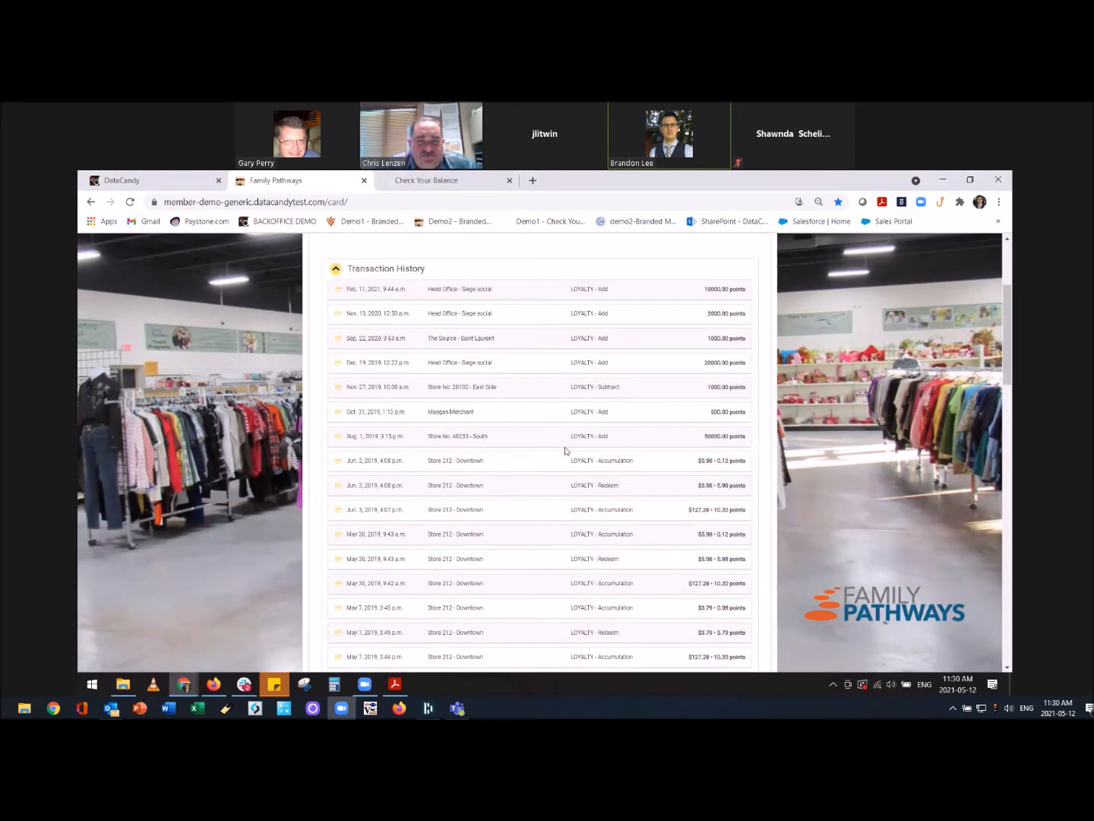
scroll(564, 451, up, 4)
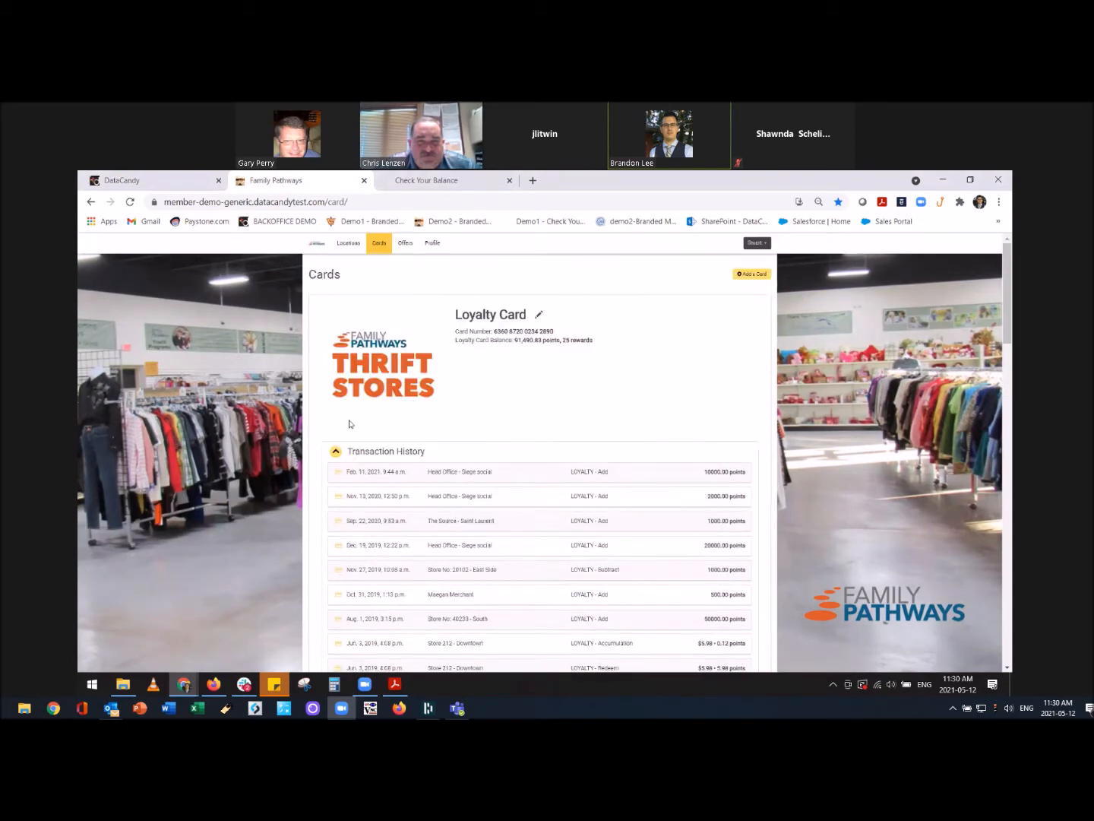
click(379, 453)
scroll(631, 450, down, 1)
scroll(631, 451, down, 2)
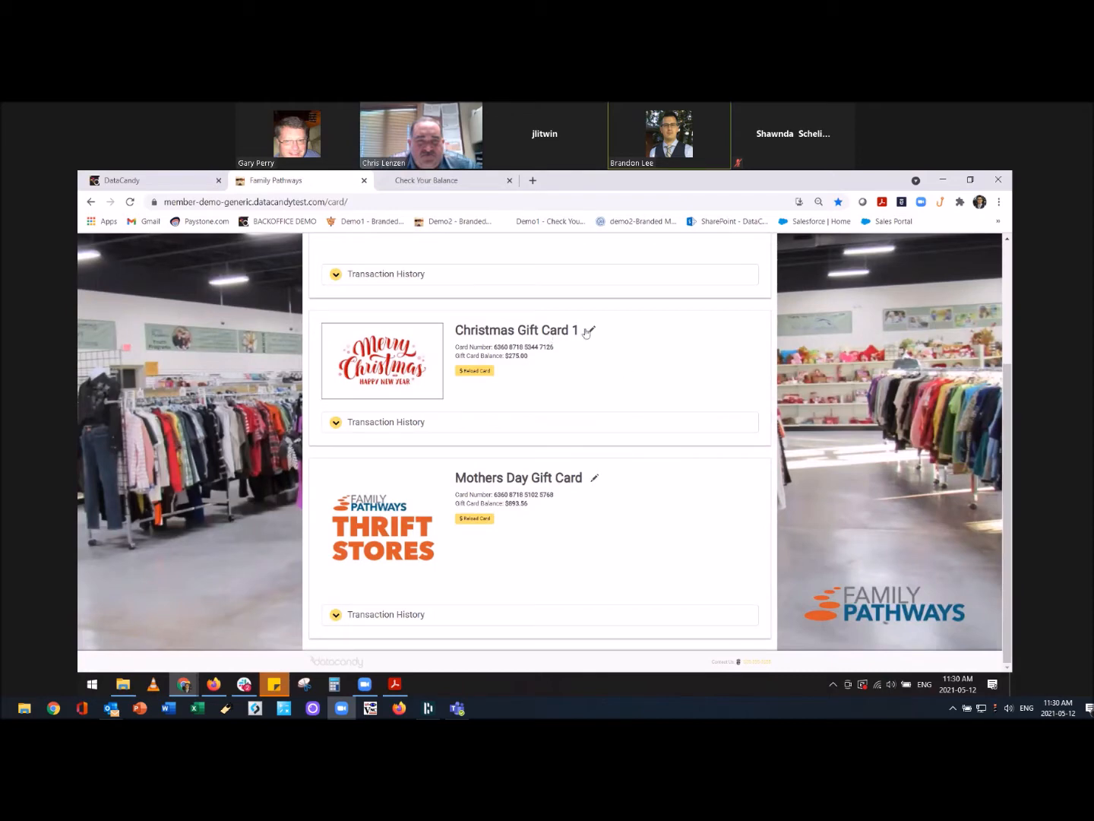
Glance at Christmas Gift Card 1's transactions and resave its nickname unchanged.
click(379, 423)
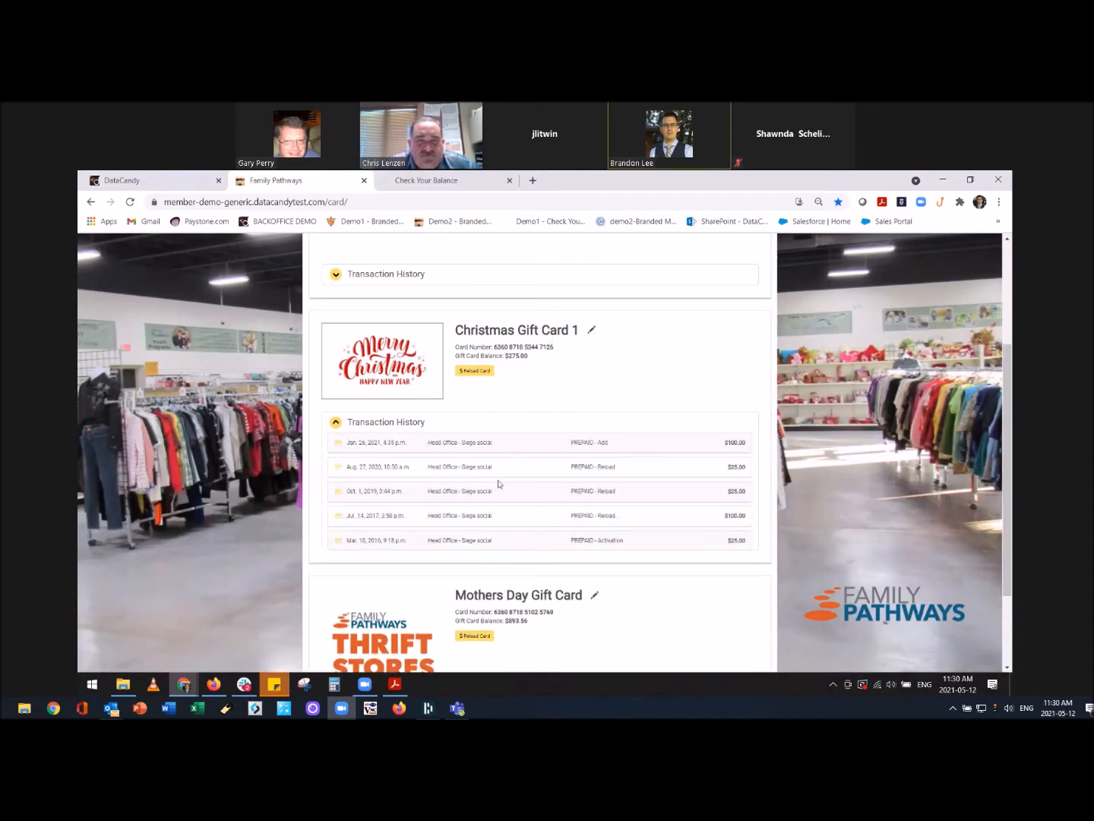
click(380, 423)
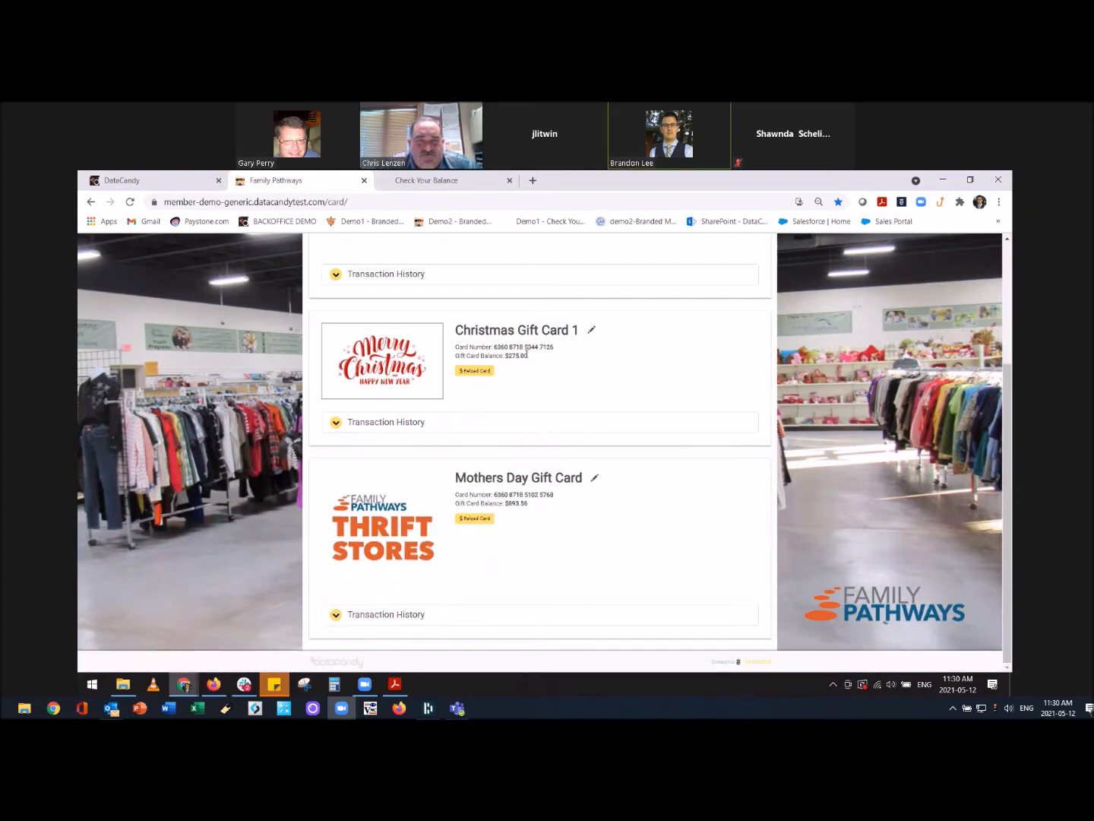
click(592, 334)
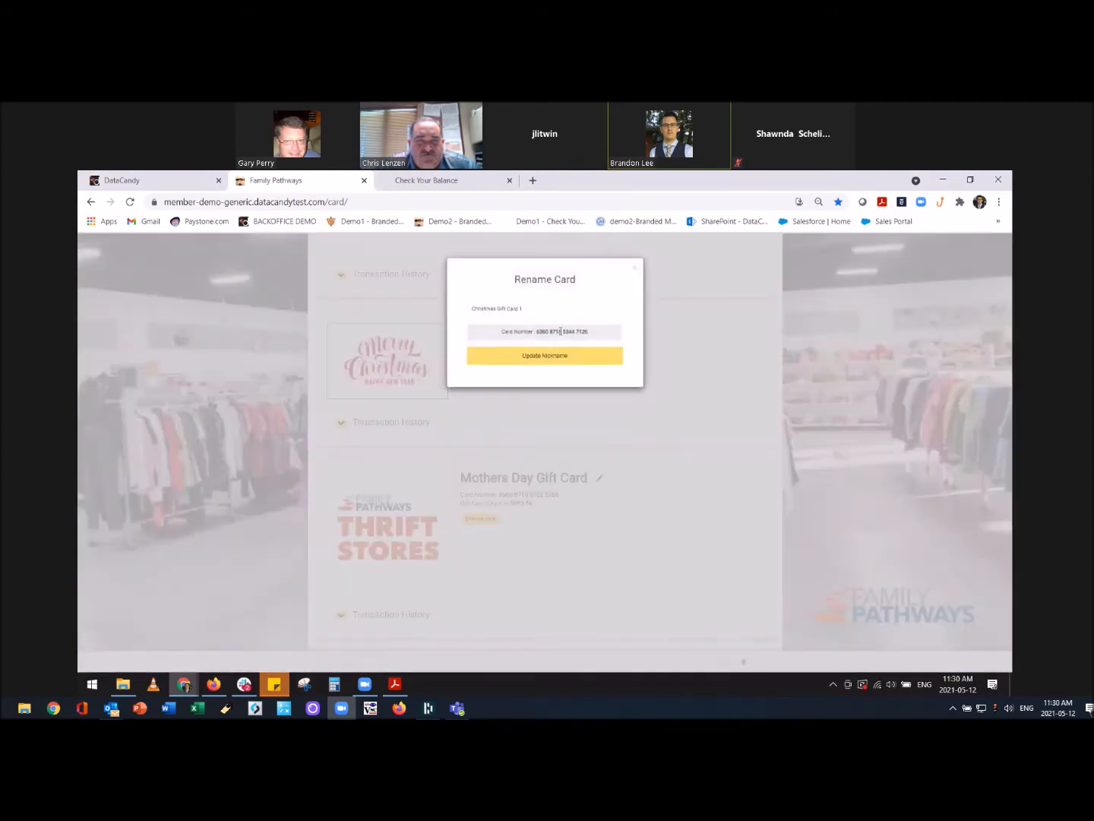
click(558, 359)
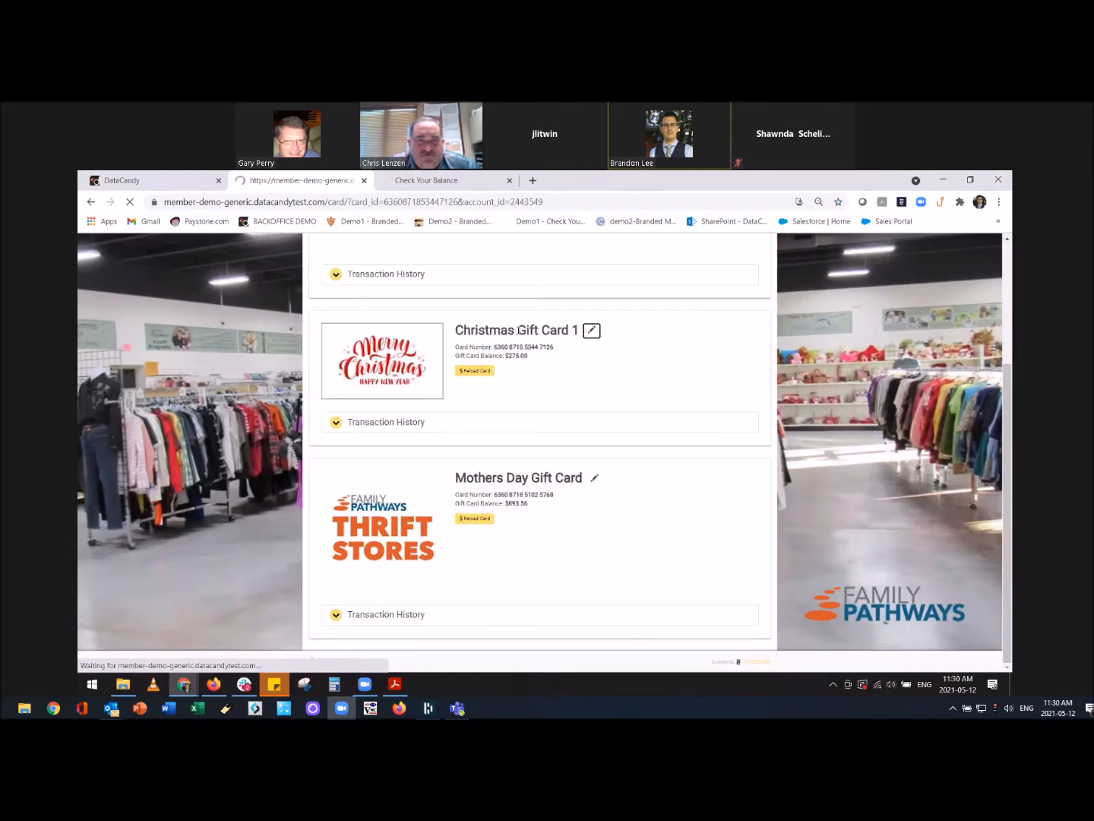
scroll(635, 437, down, 2)
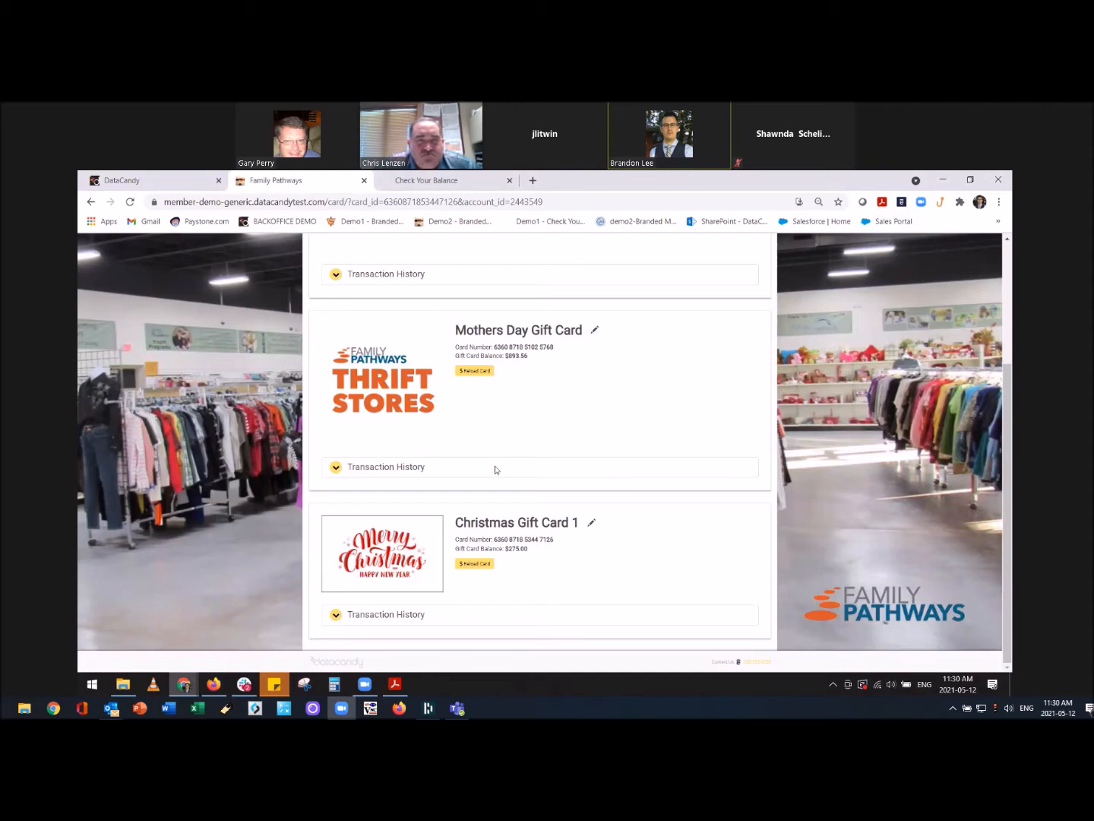
scroll(382, 339, up, 3)
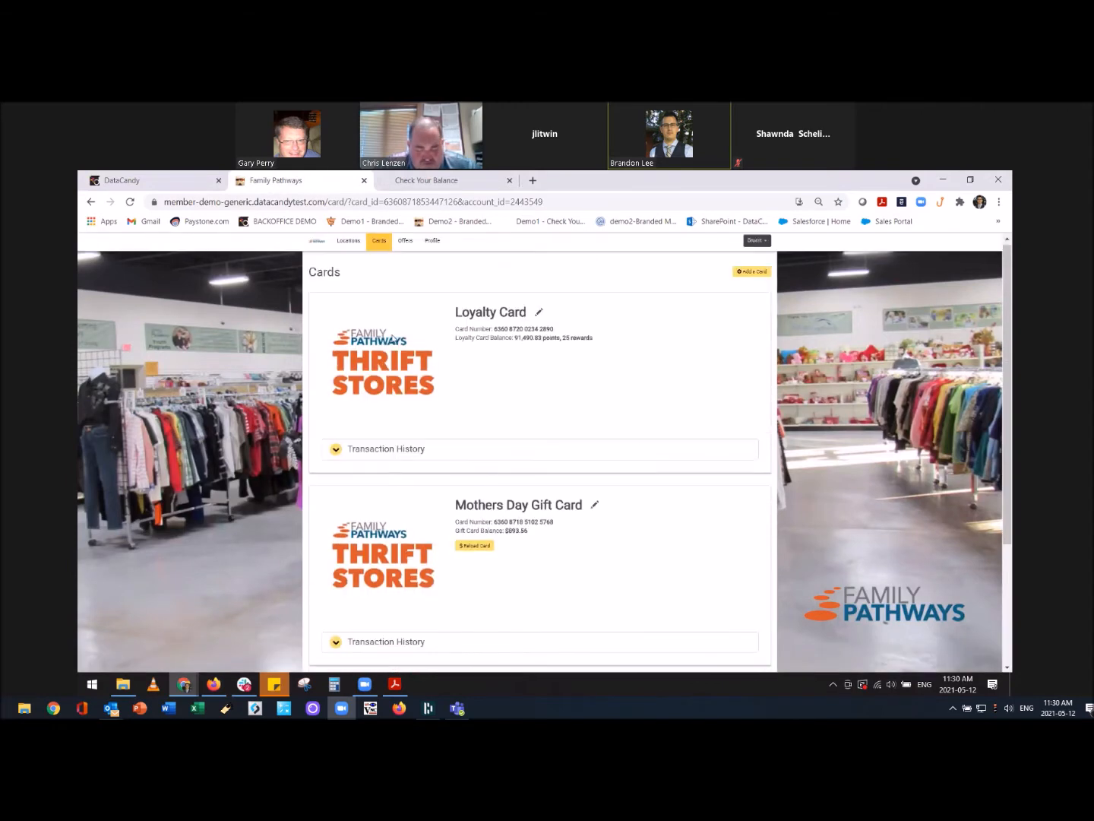
Browse the store locations map and list, then bring up the Offers page.
click(350, 244)
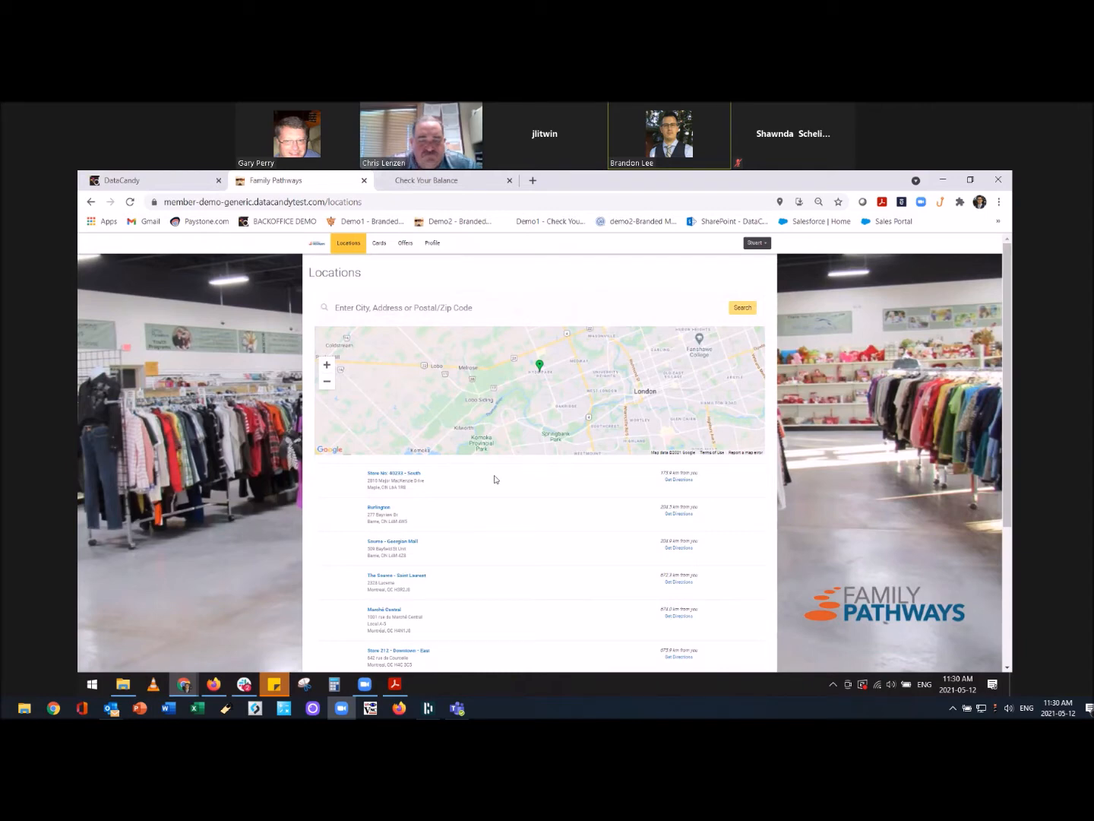
click(407, 248)
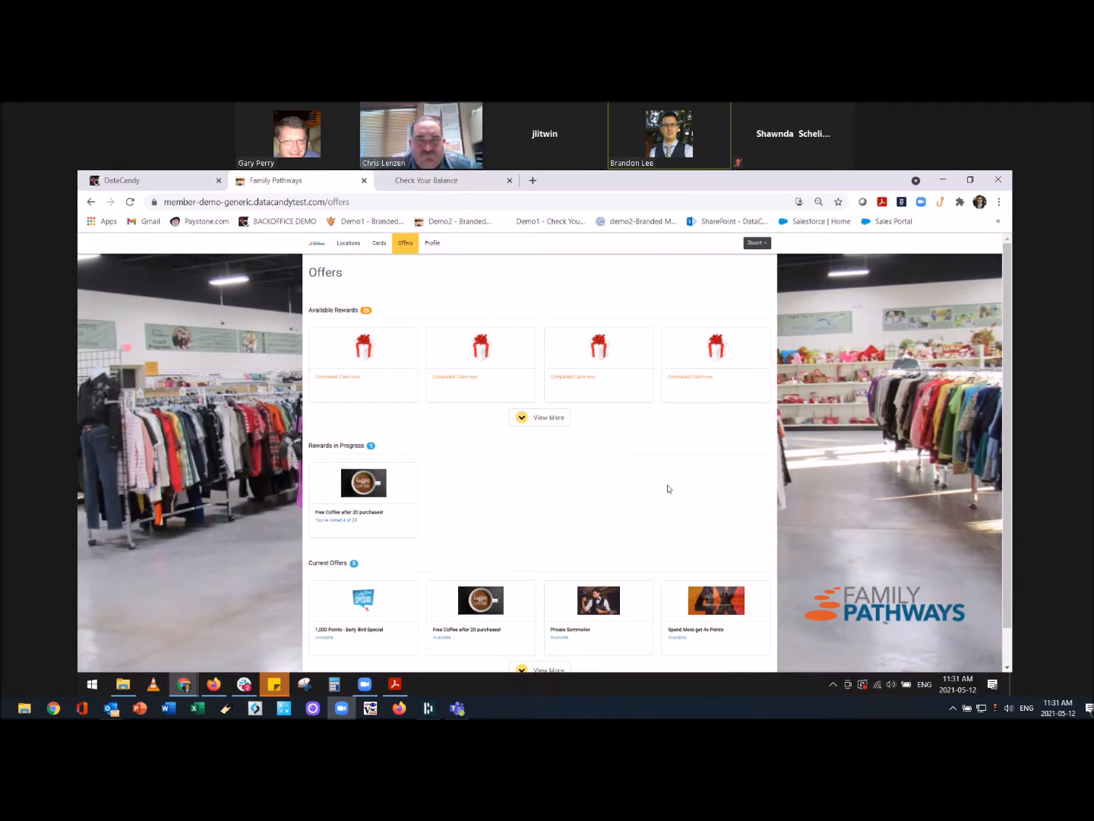
scroll(608, 499, down, 1)
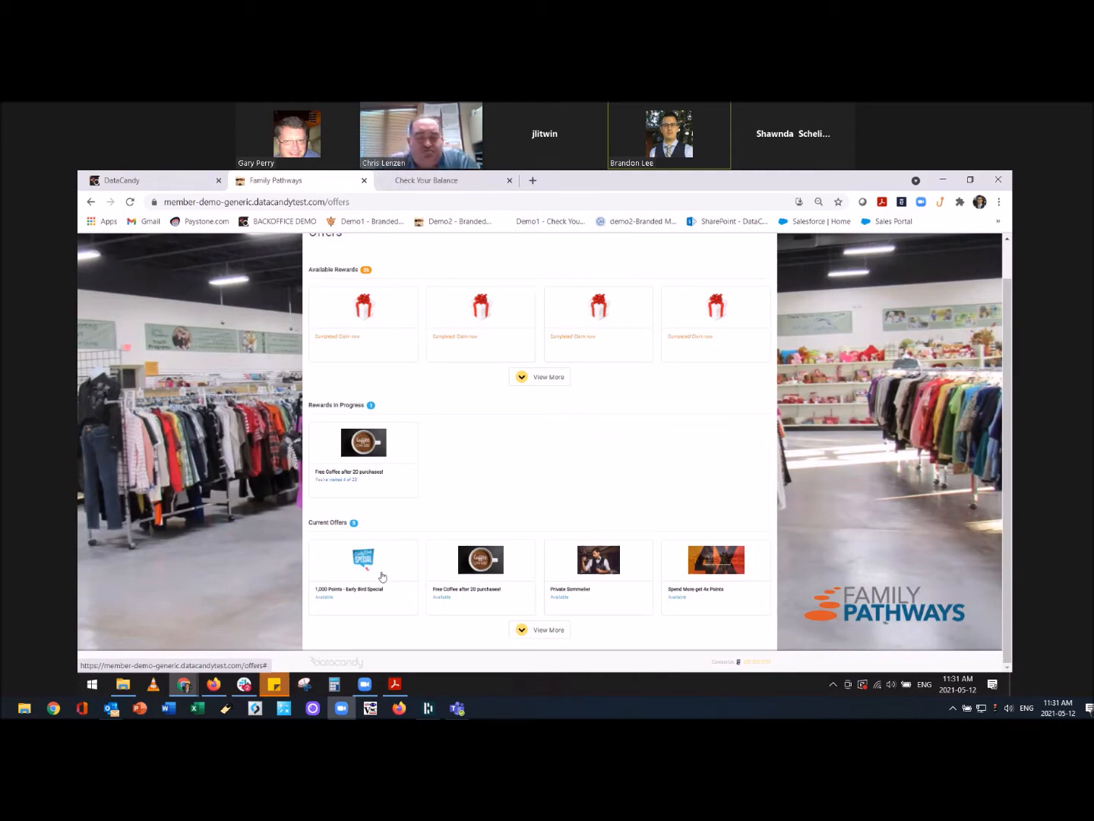
scroll(400, 547, up, 1)
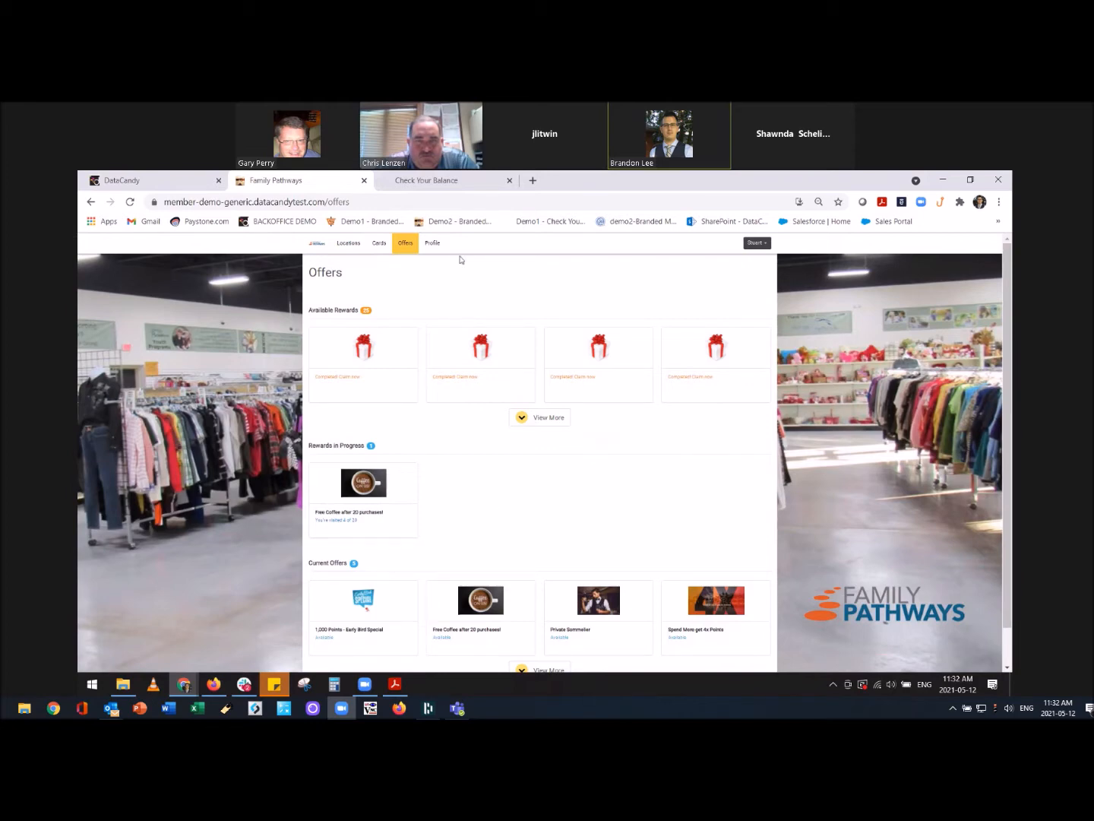
Open My Profile and scroll through the personal, login and additional details.
click(439, 244)
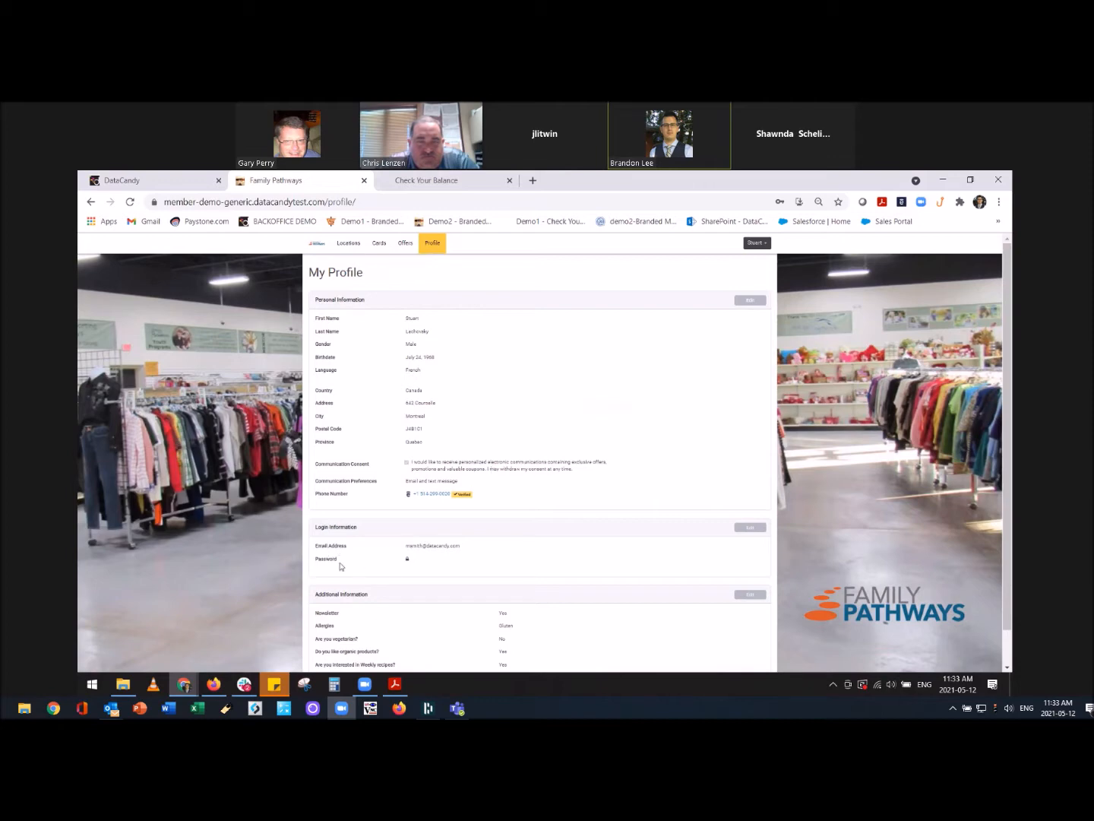
scroll(565, 559, down, 1)
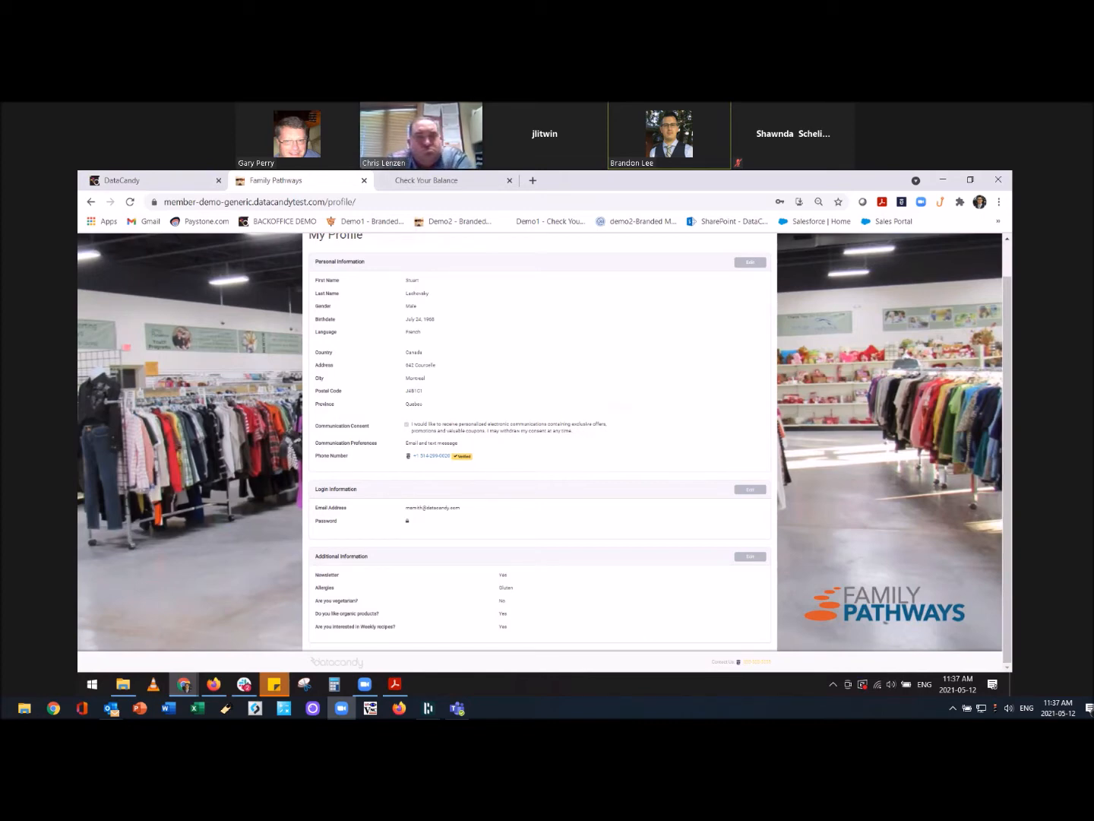
Switch to the DataCandy back-office tab and sign in to reach the dashboard.
click(162, 183)
click(259, 268)
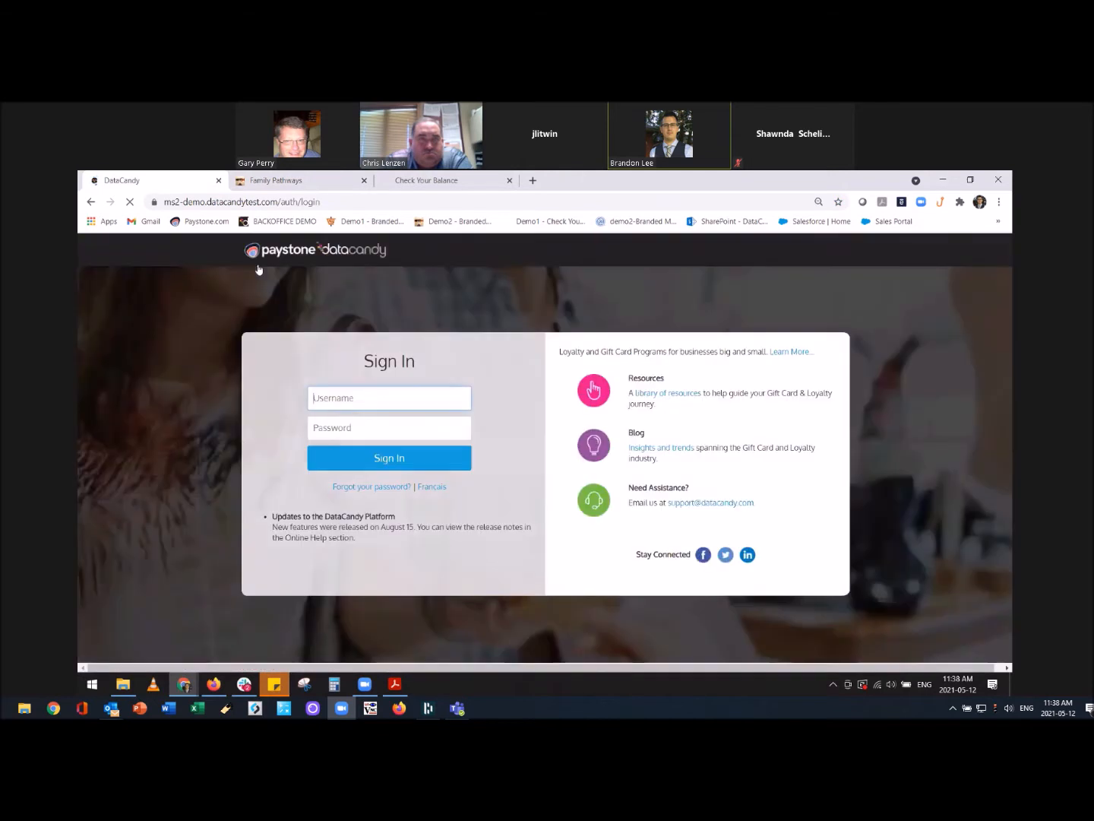
click(395, 461)
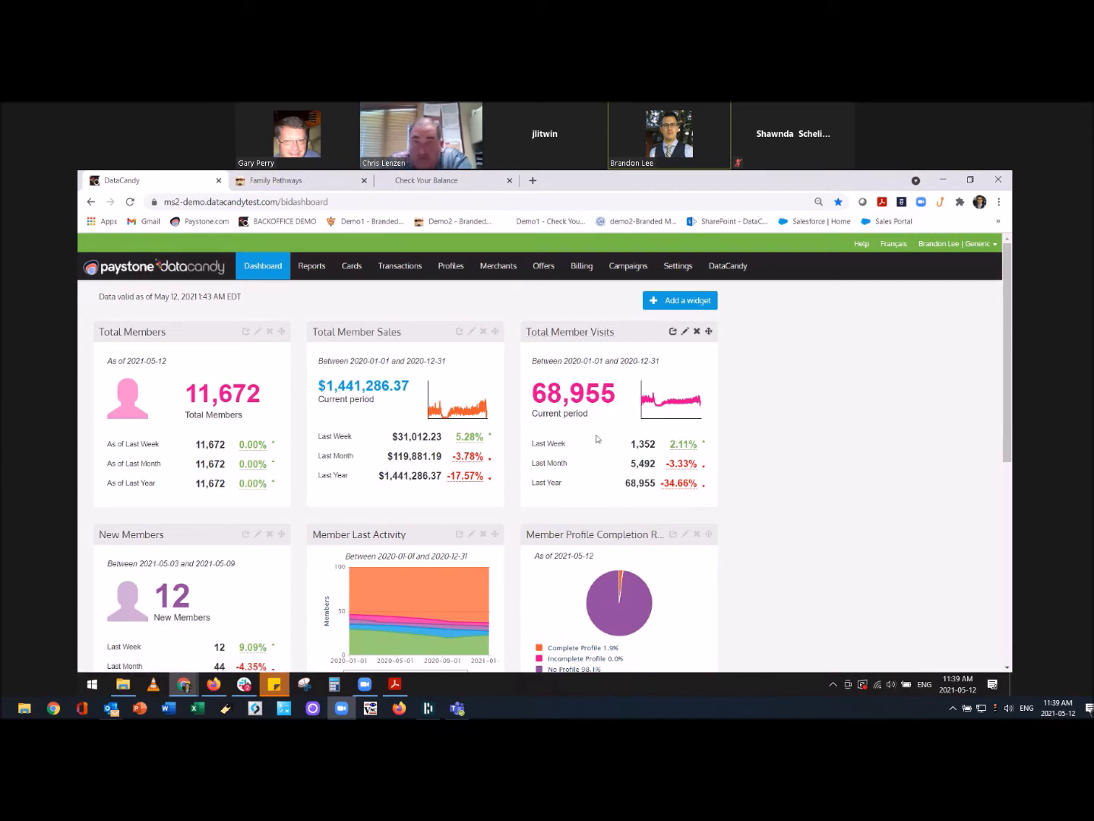
scroll(650, 448, down, 2)
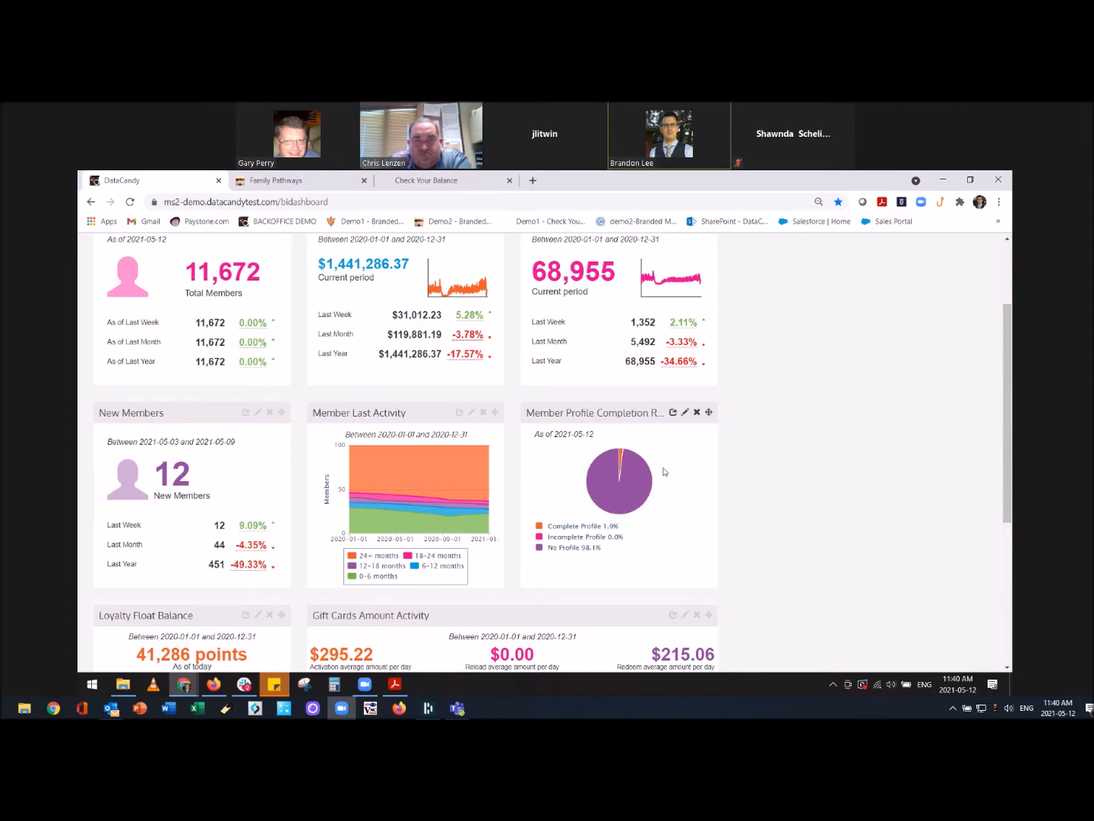
mouse_move(629, 483)
click(567, 551)
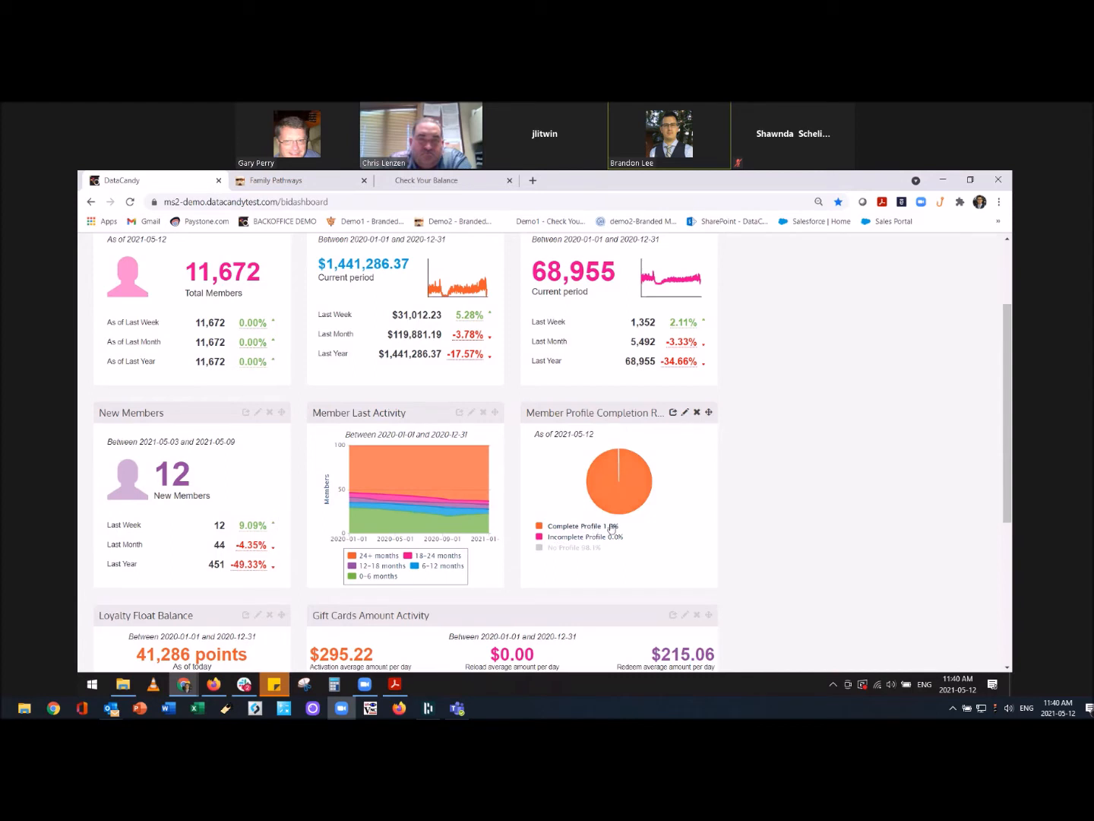
click(564, 526)
click(563, 548)
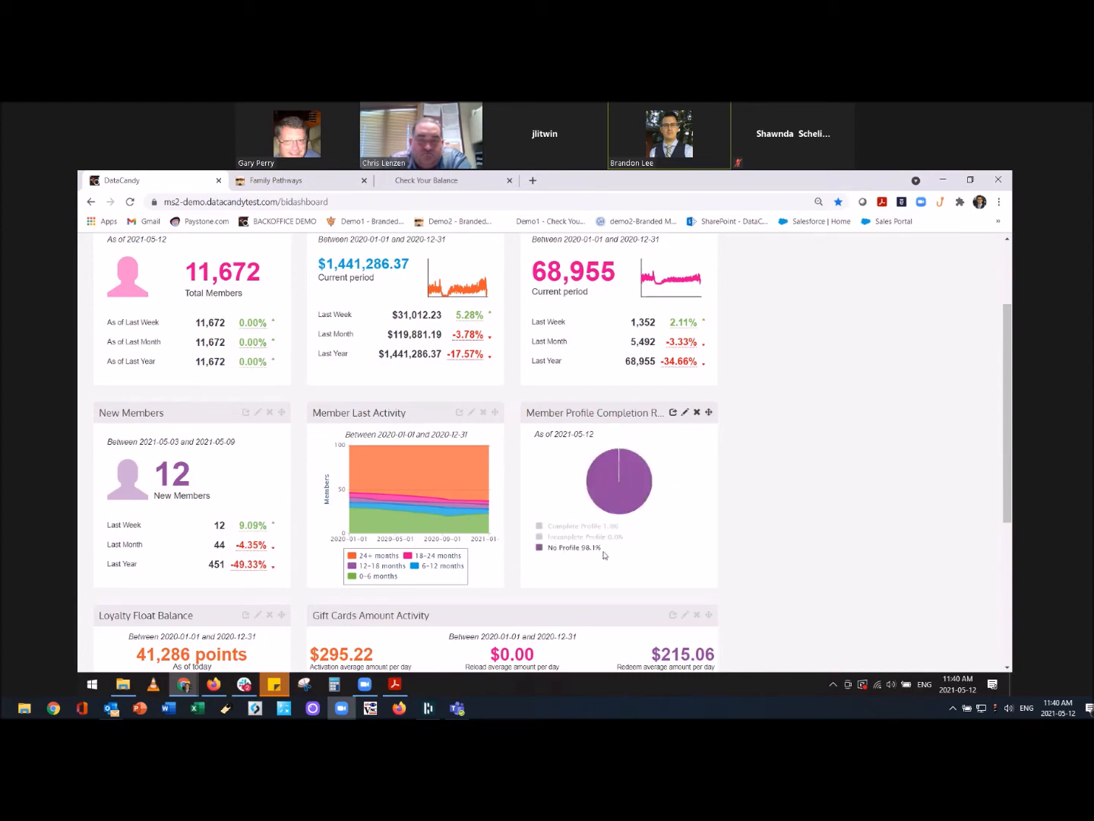
click(571, 548)
click(561, 526)
click(563, 537)
click(562, 549)
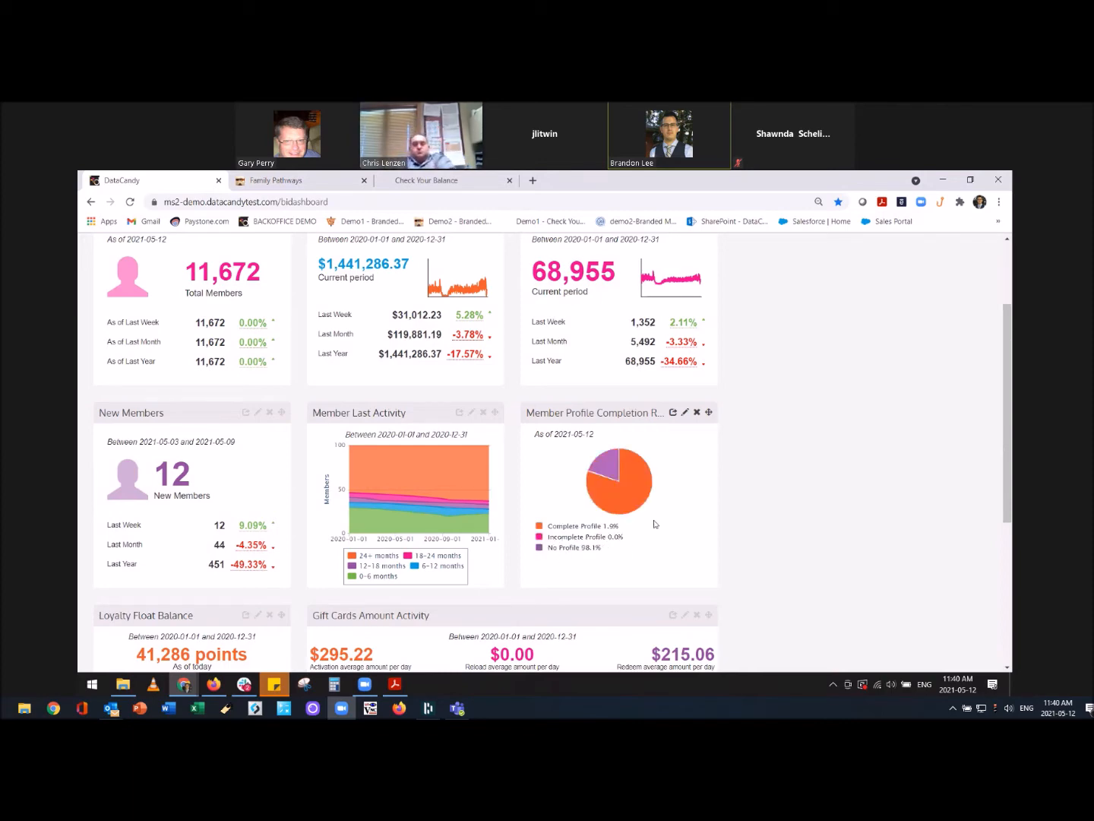
scroll(667, 526, down, 1)
Toggle the Gift Cards Amount Activity legend so only Redeem stays plotted, hiding Activation and Reload.
scroll(668, 527, down, 2)
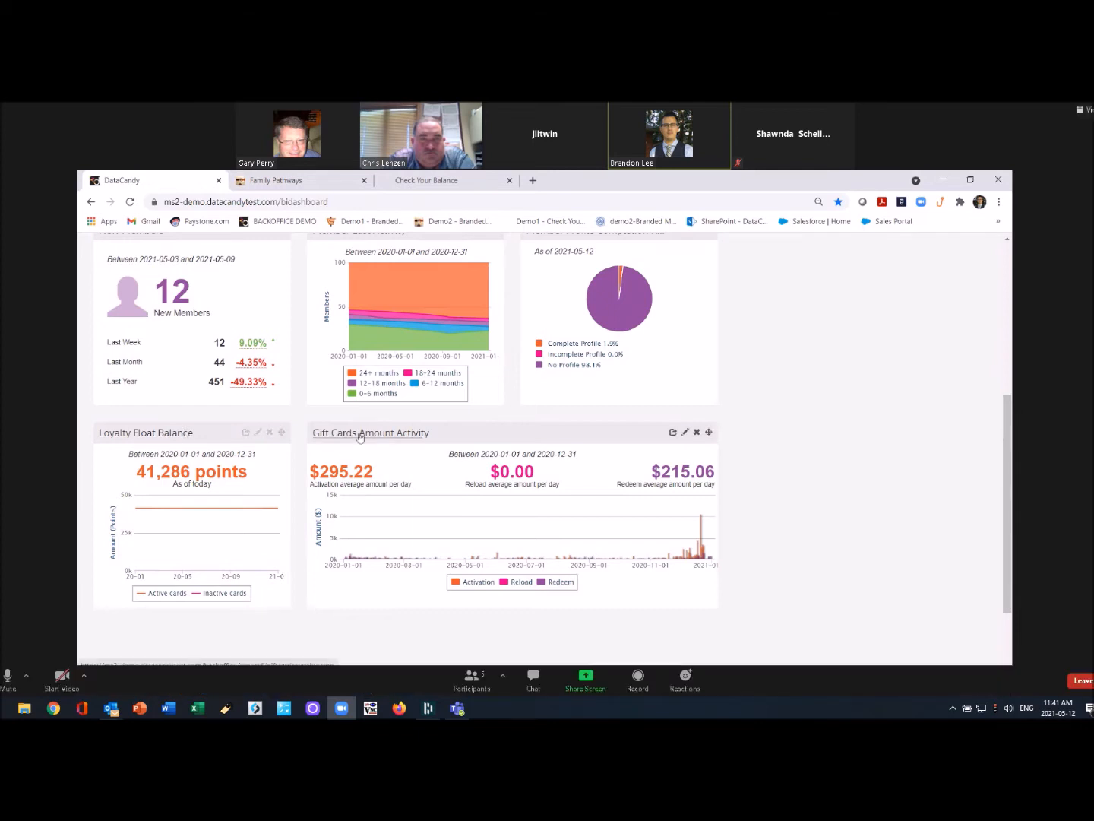
mouse_move(344, 560)
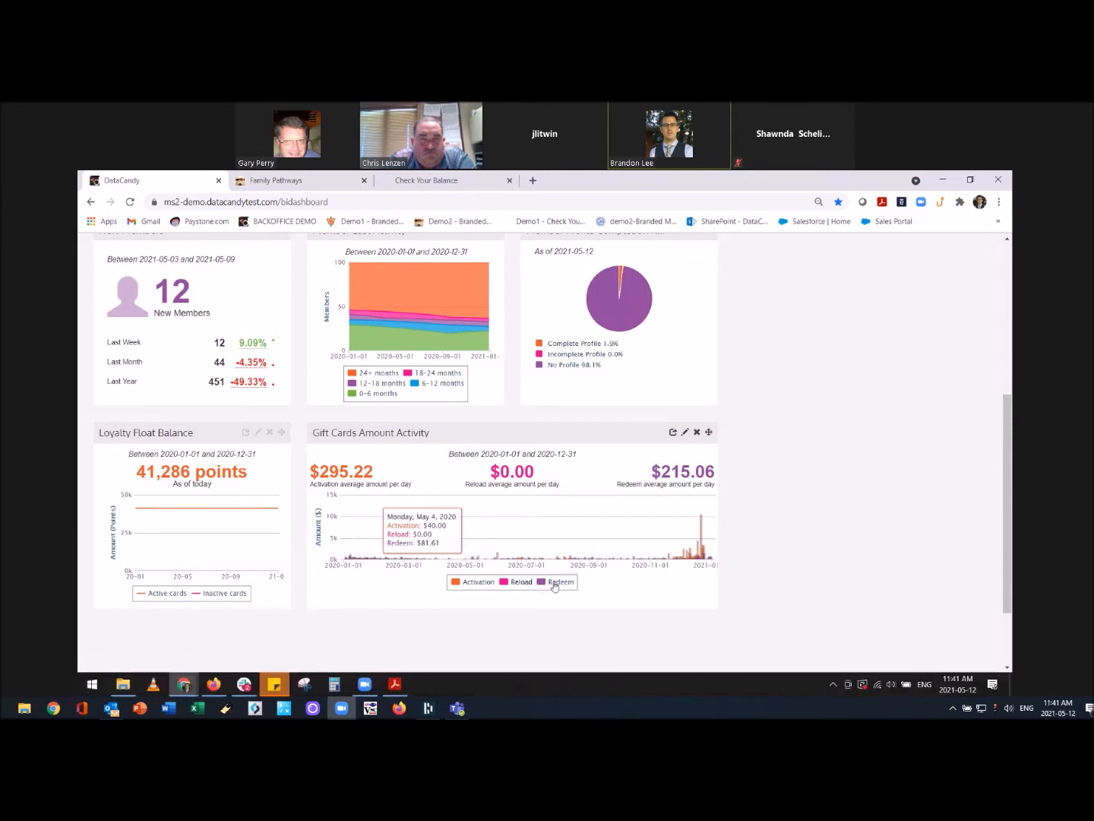
click(555, 583)
click(523, 583)
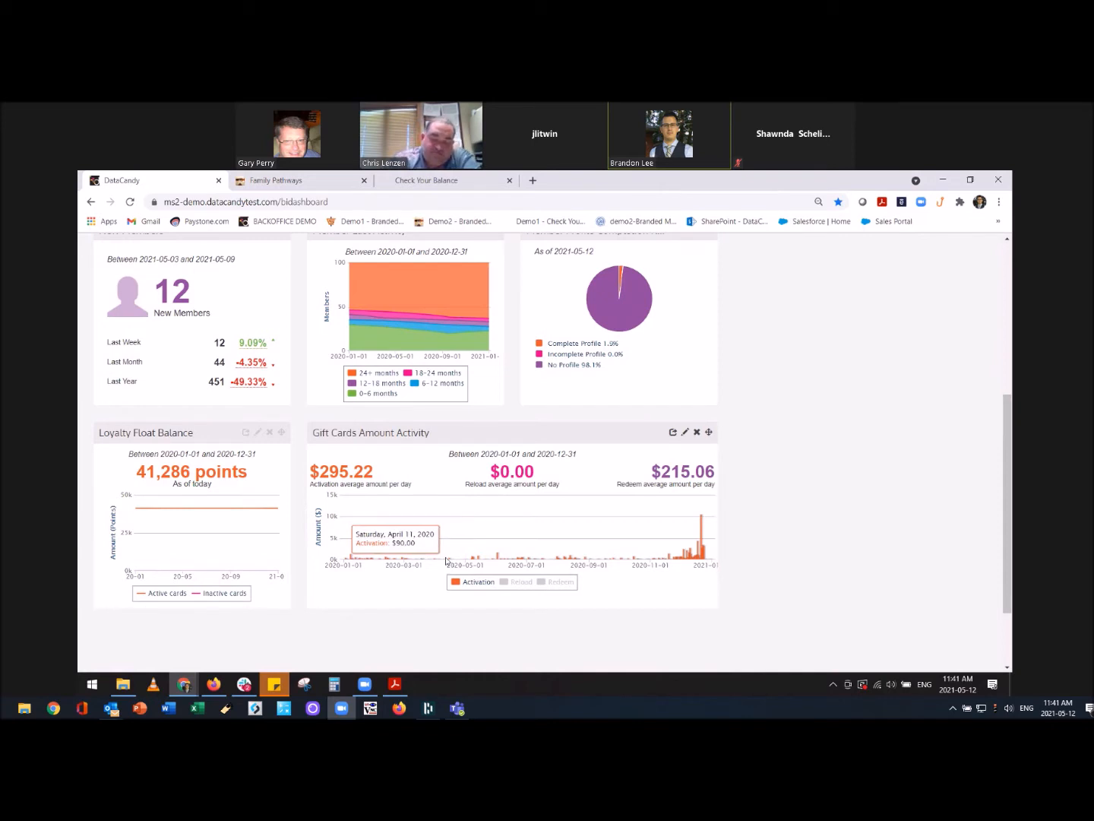
click(553, 582)
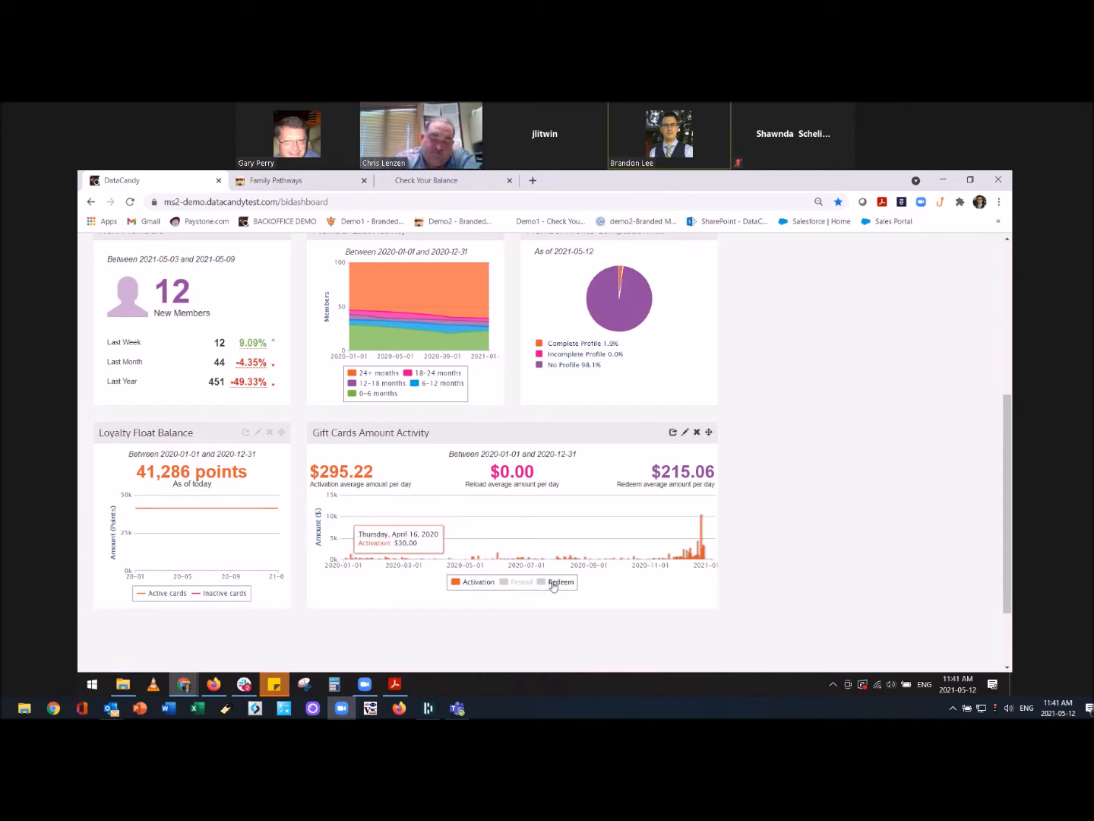
click(475, 584)
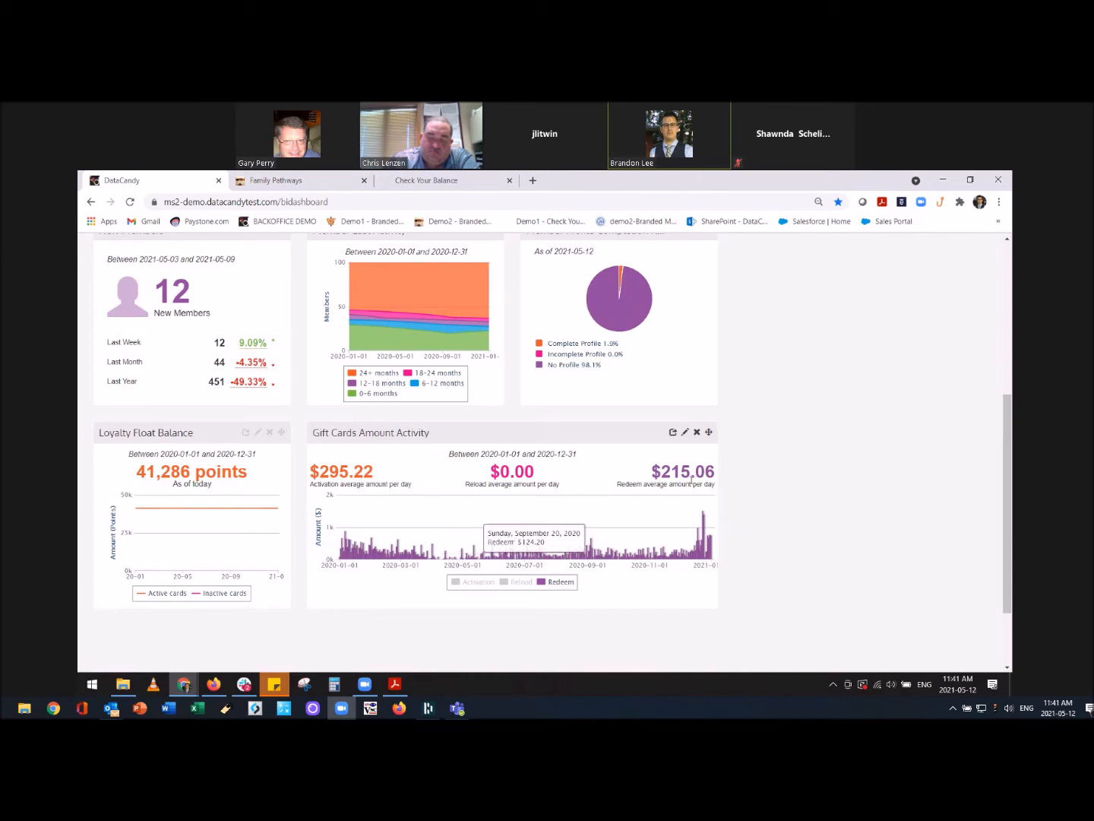
click(685, 433)
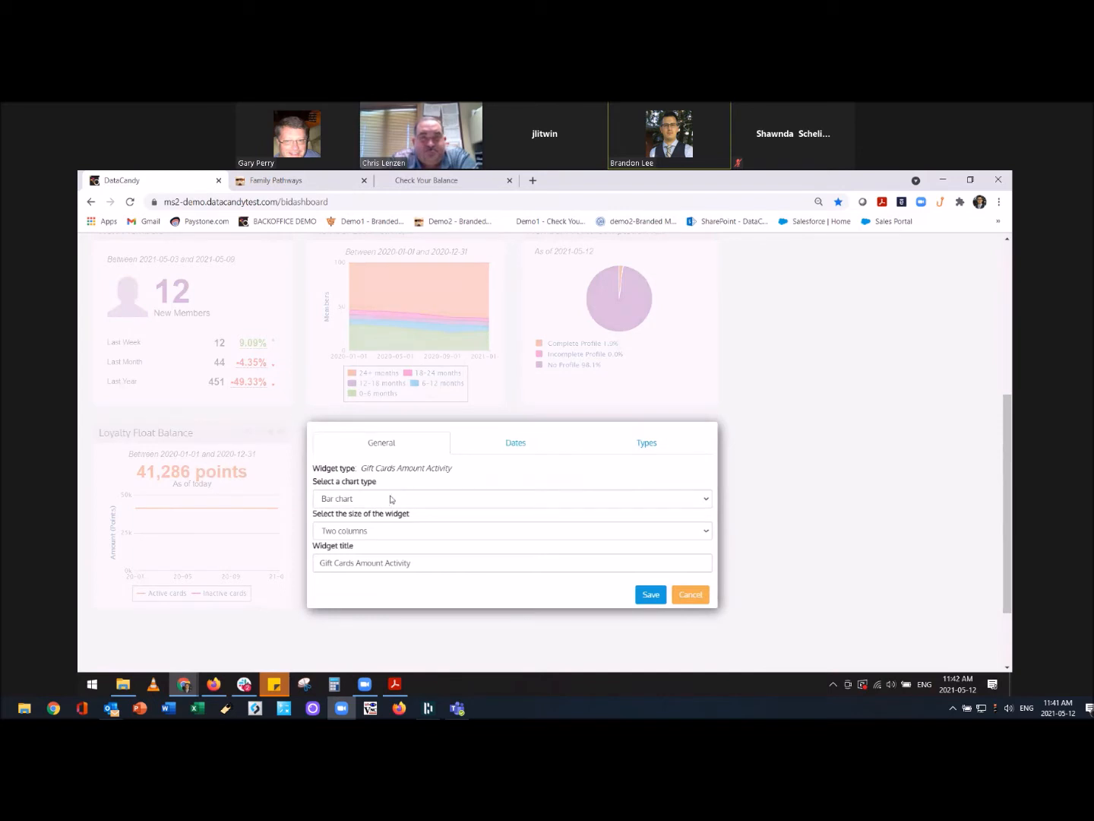
click(390, 498)
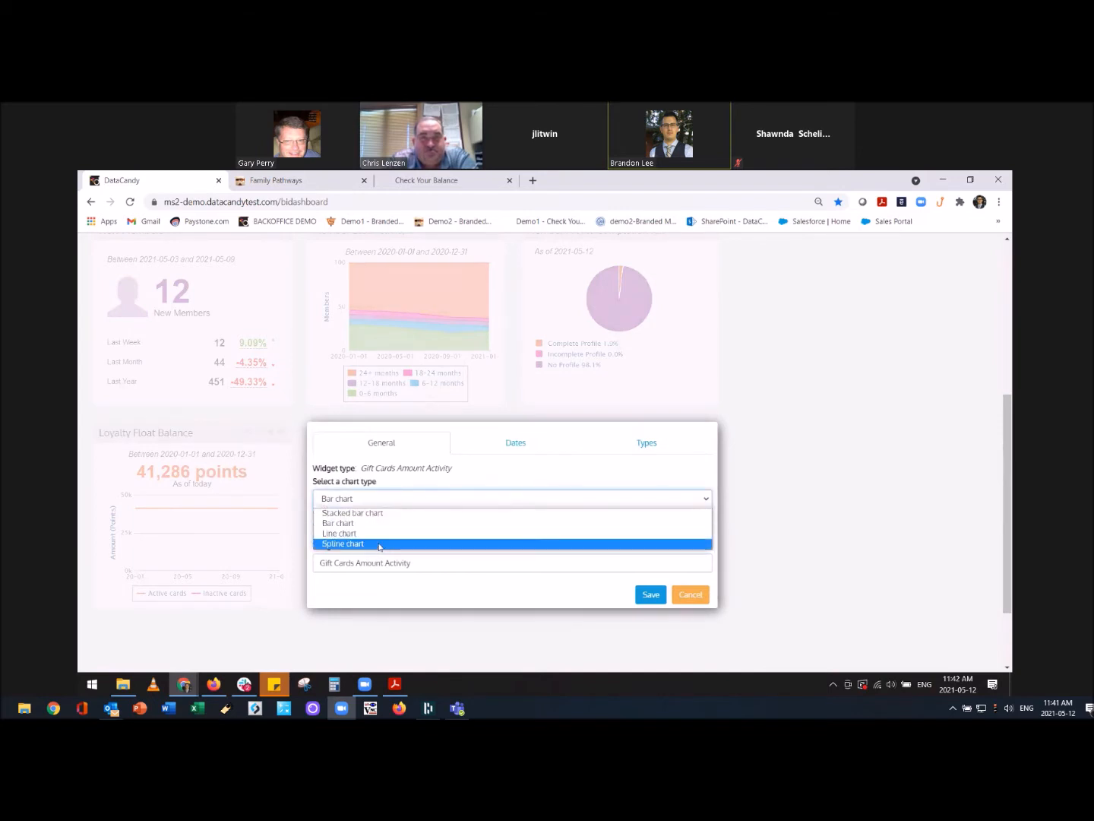
click(397, 586)
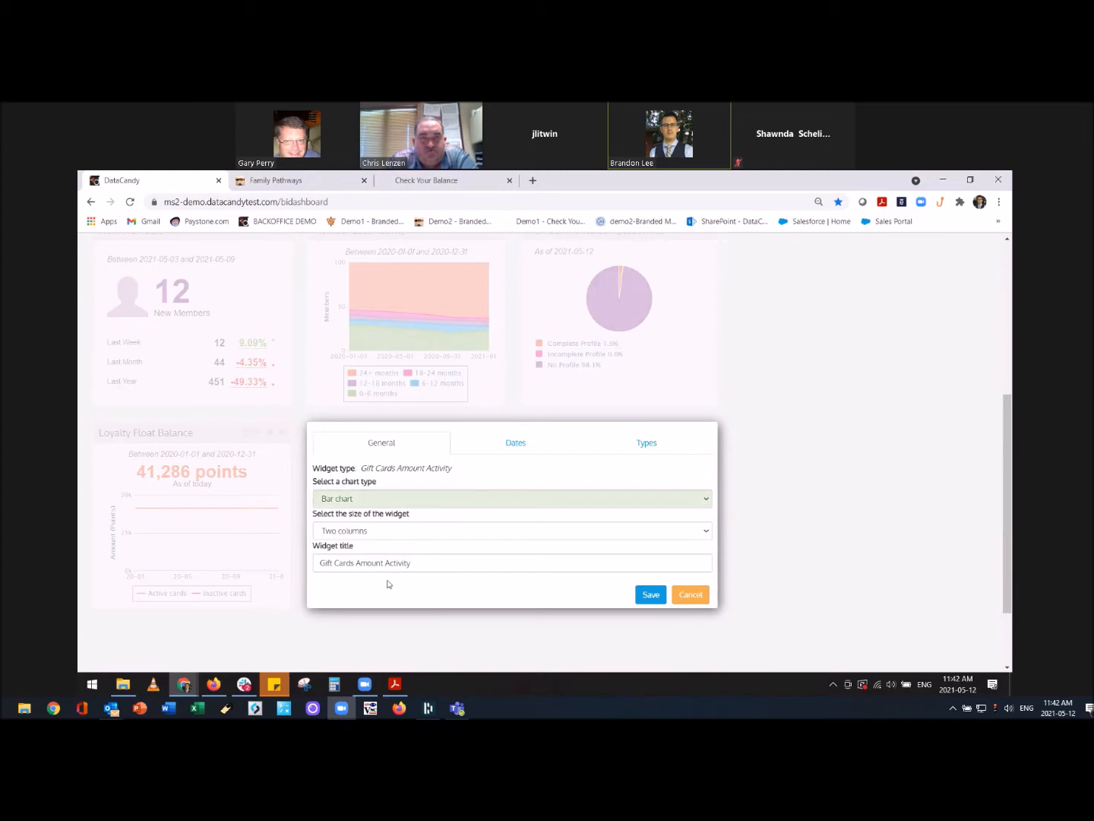
click(369, 532)
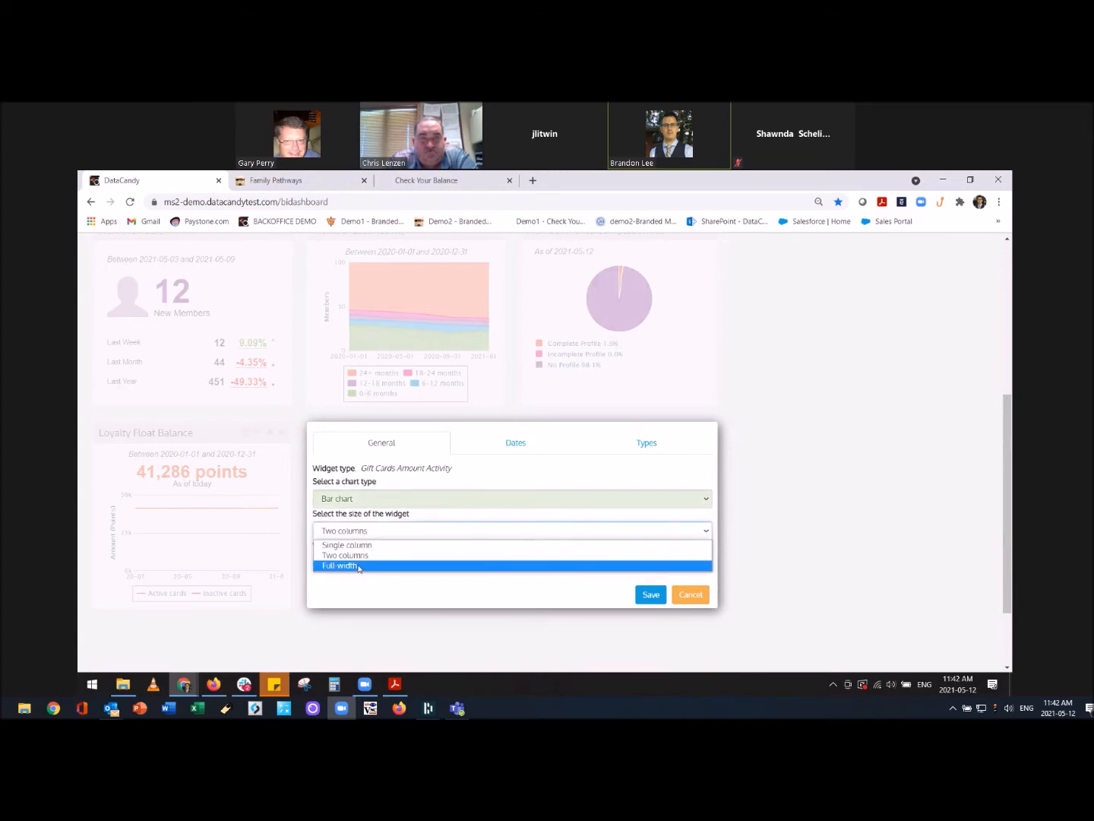
click(384, 595)
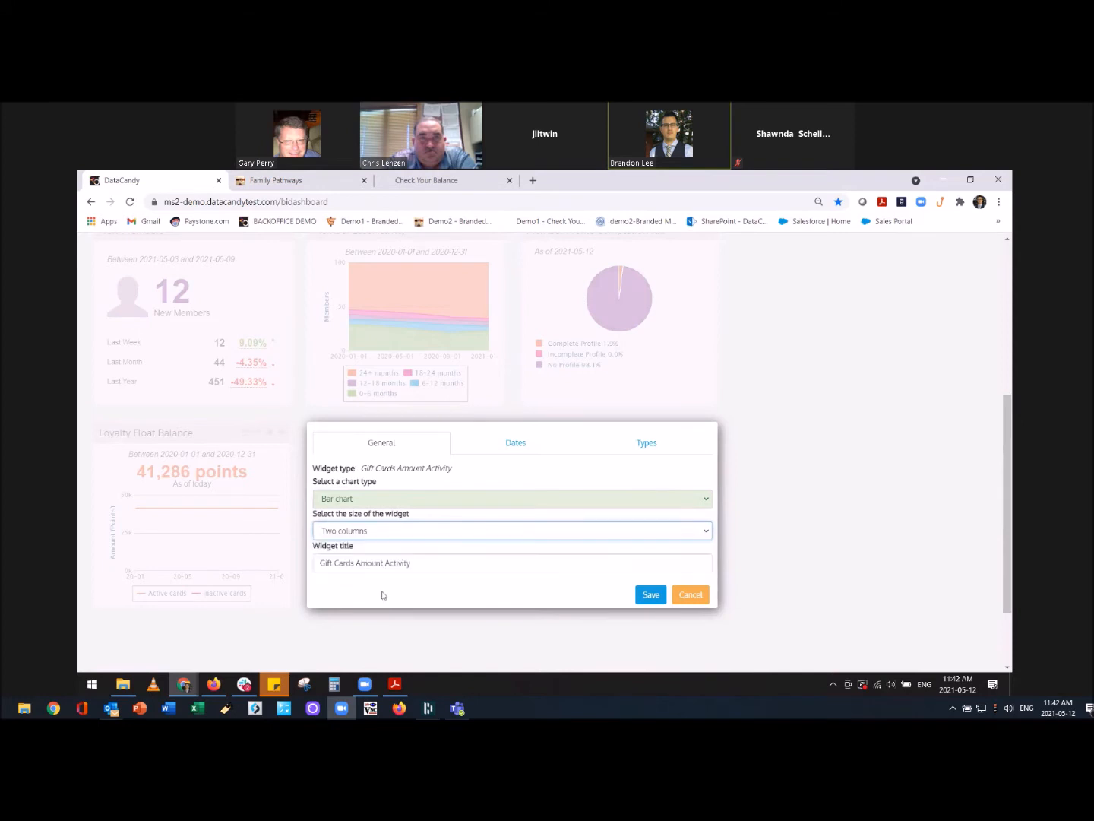
click(516, 442)
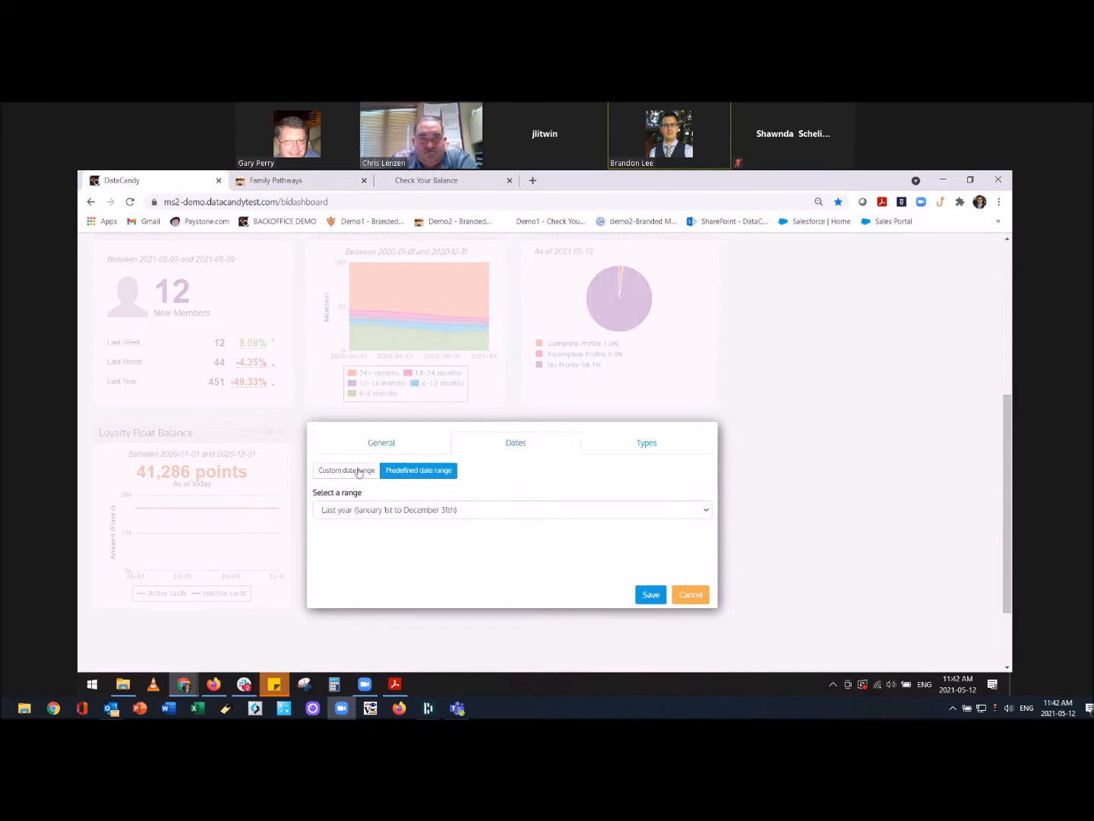
click(380, 510)
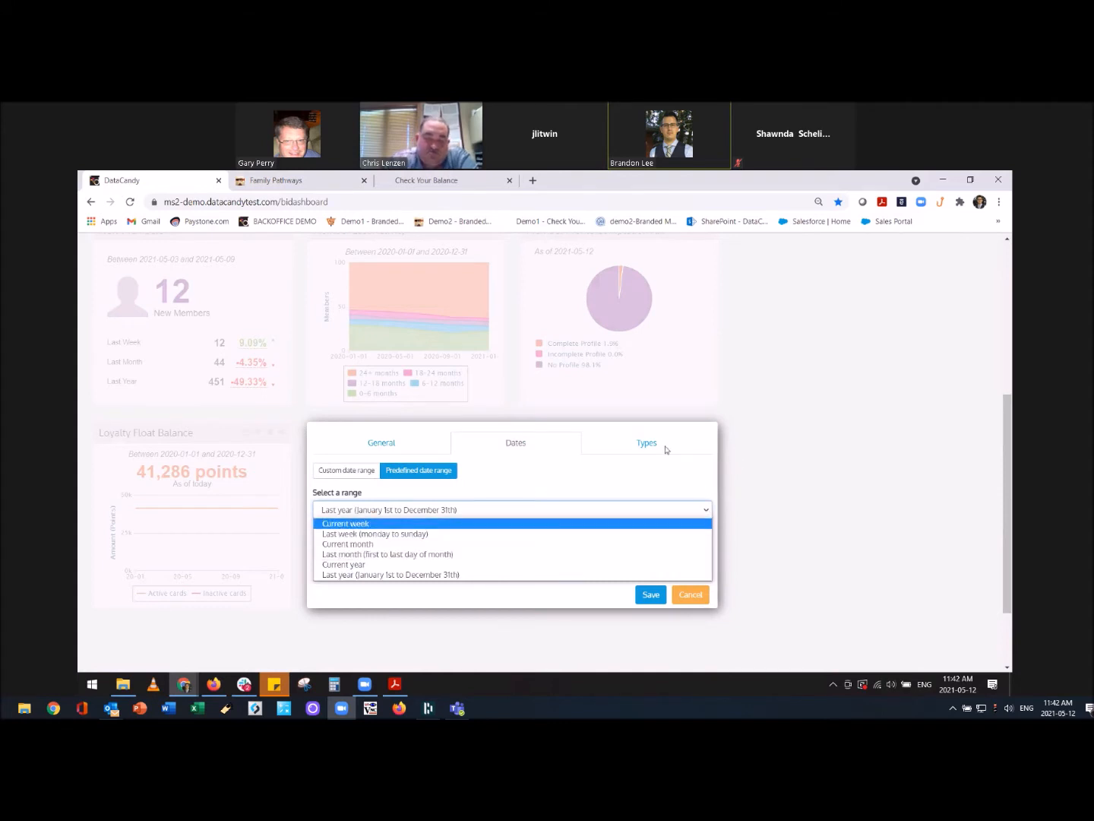
click(647, 447)
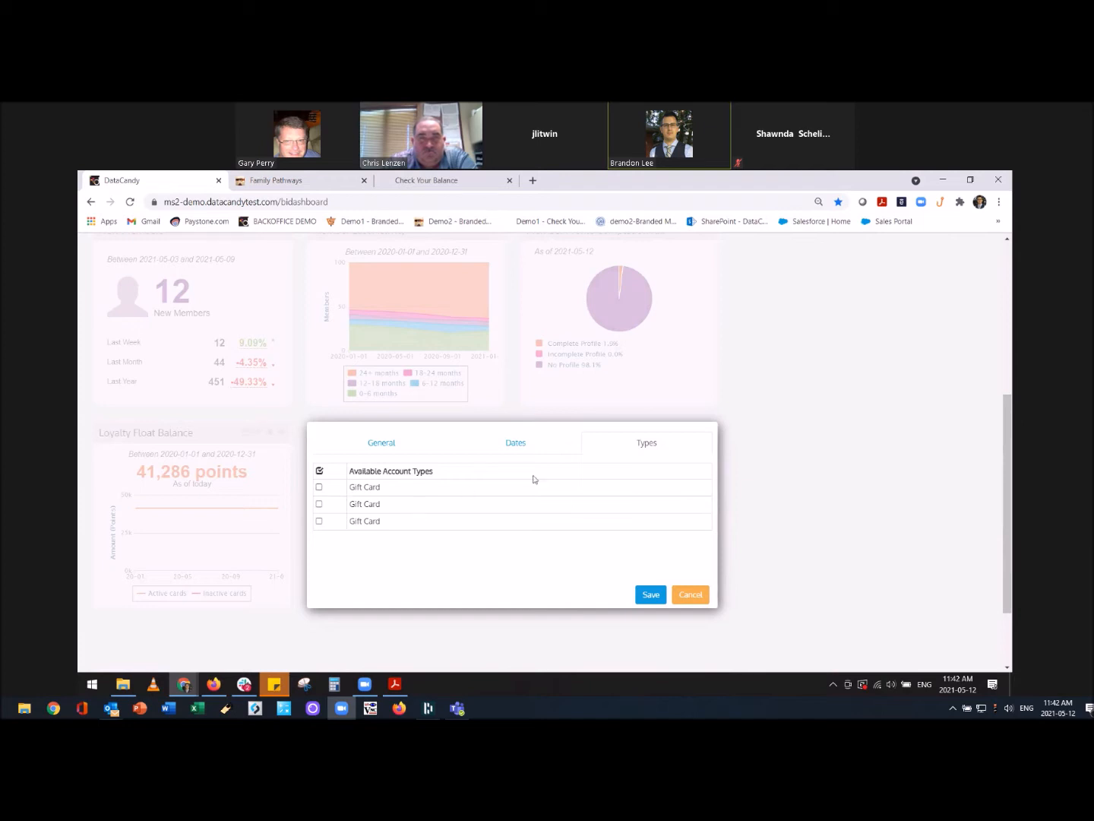
click(693, 598)
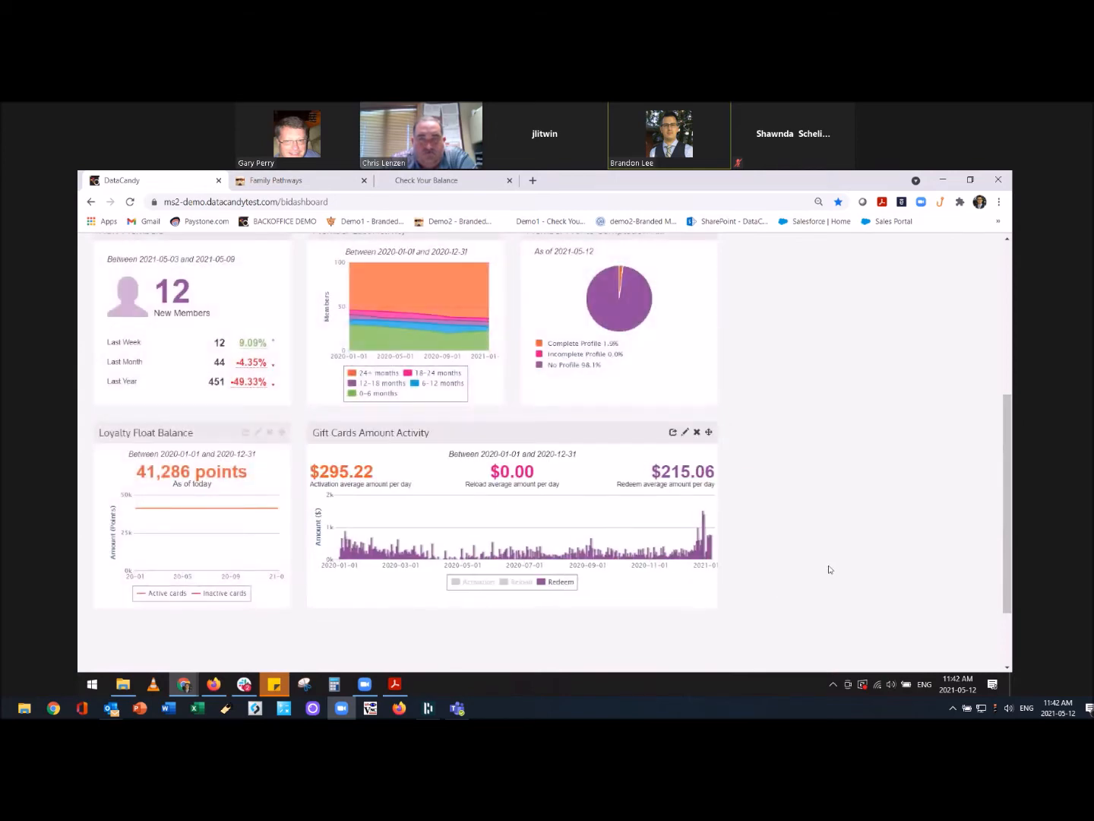
scroll(831, 565, down, 2)
scroll(800, 480, up, 2)
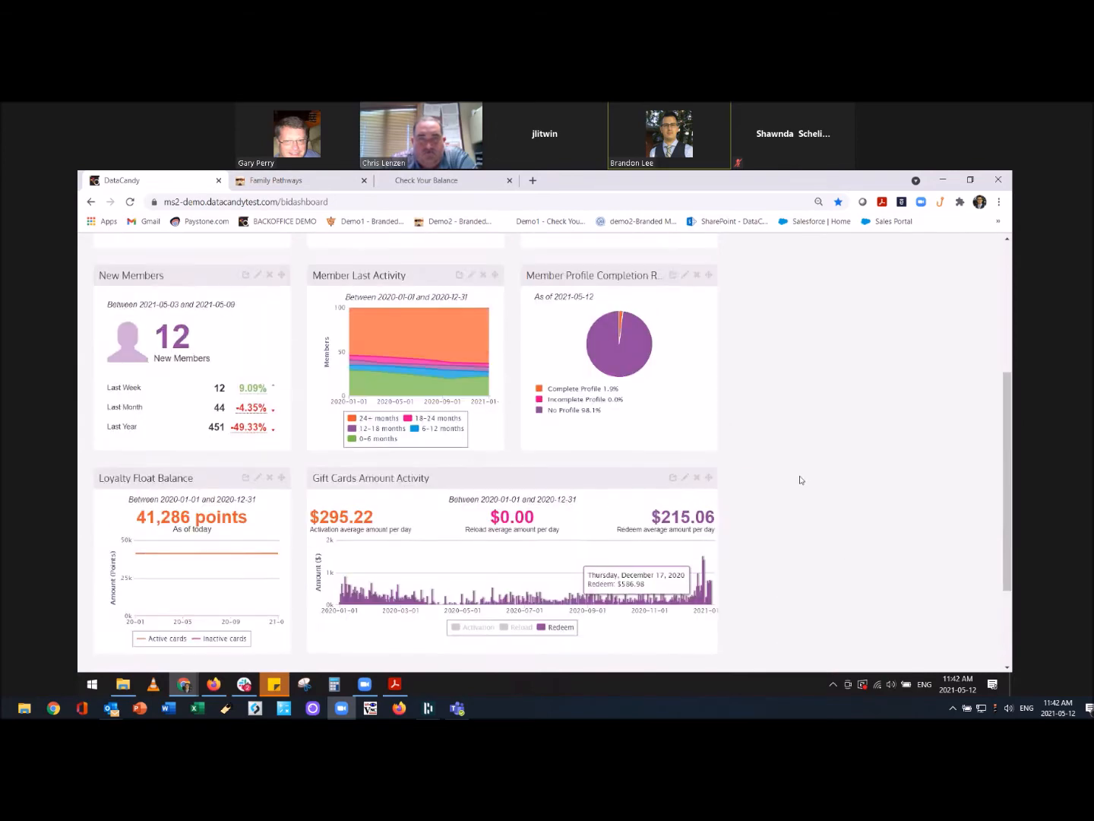
scroll(776, 418, up, 5)
Add a Member Average Spend/Visit widget to the dashboard.
click(686, 301)
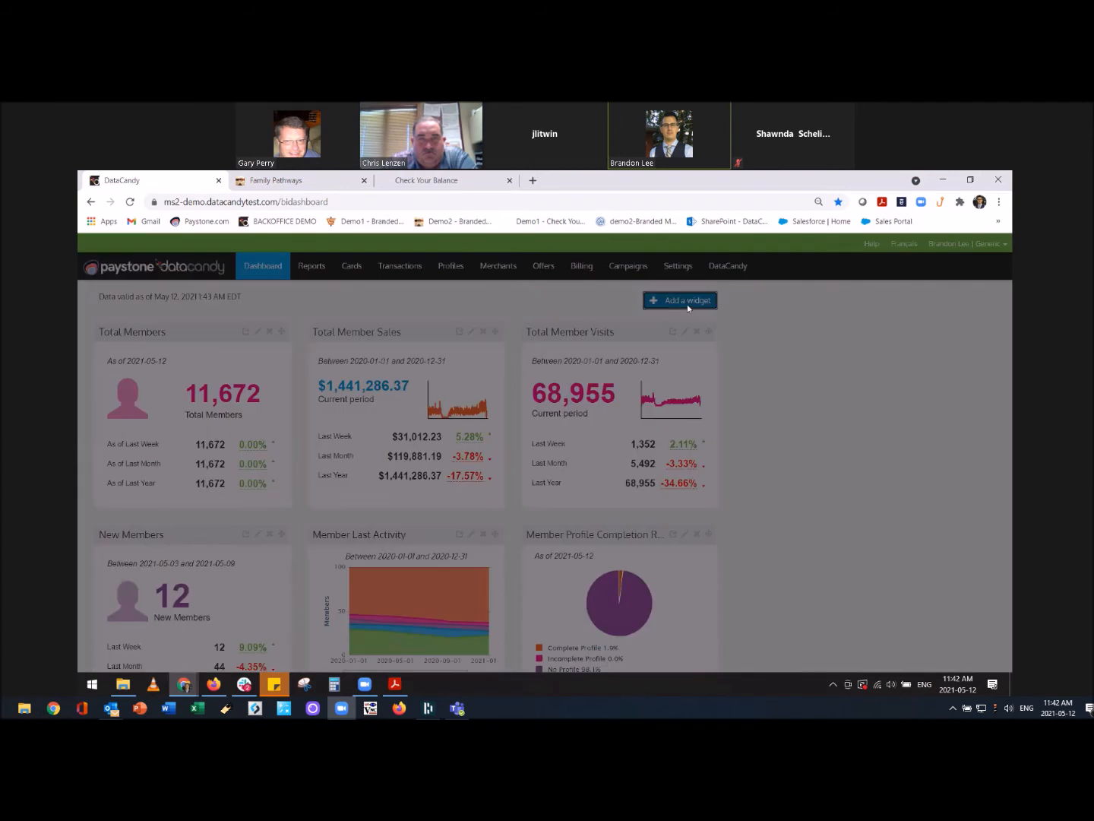
click(554, 318)
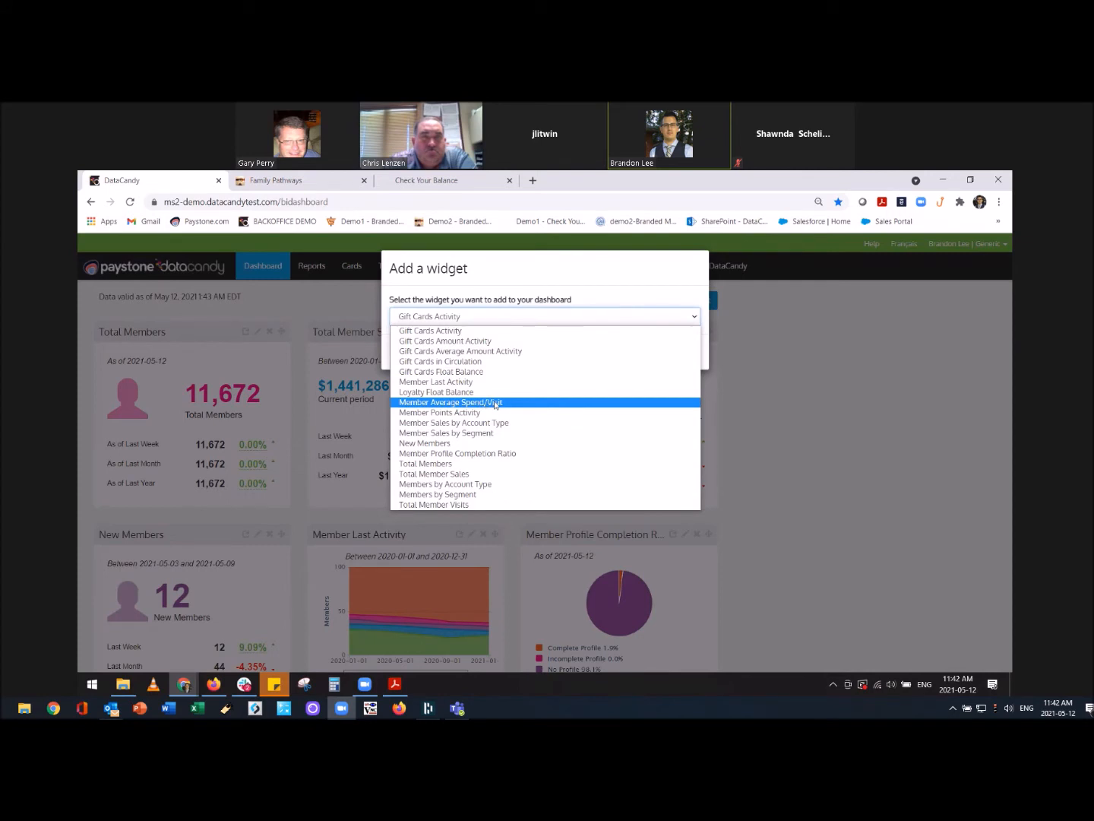
click(495, 403)
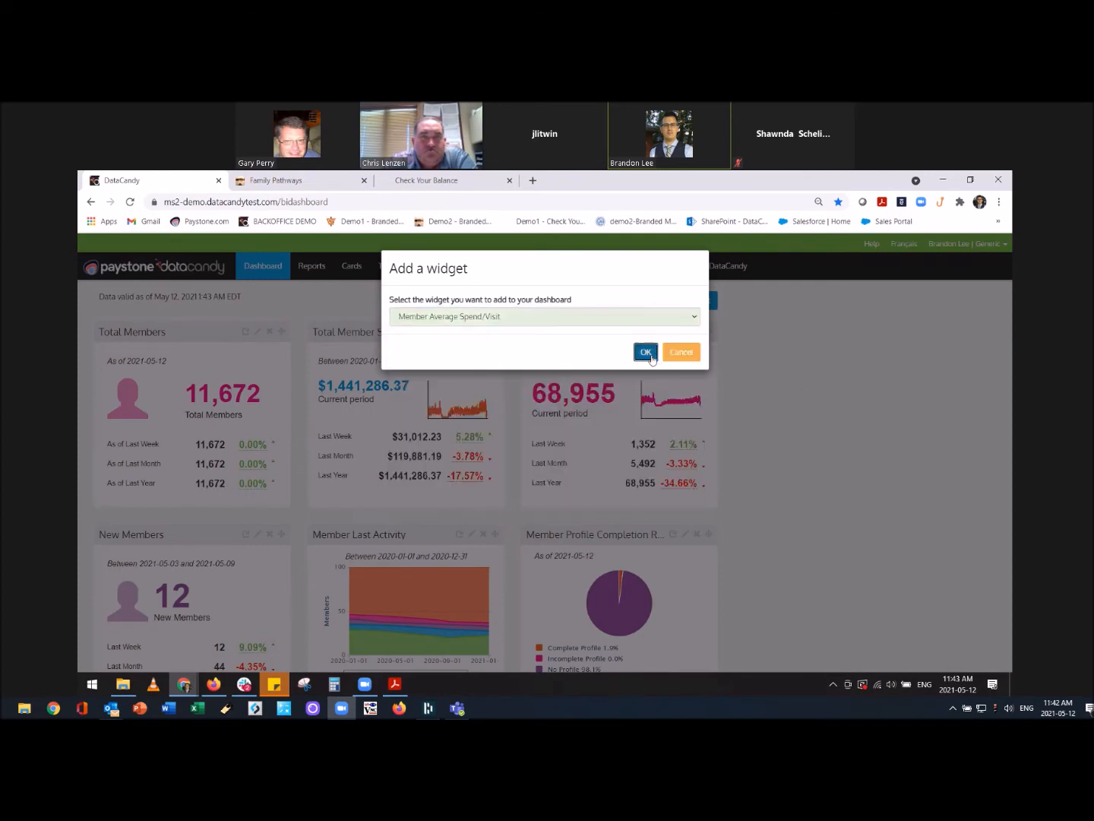
key(Return)
Make the new widget a Bar chart covering the Current month and save it.
click(184, 406)
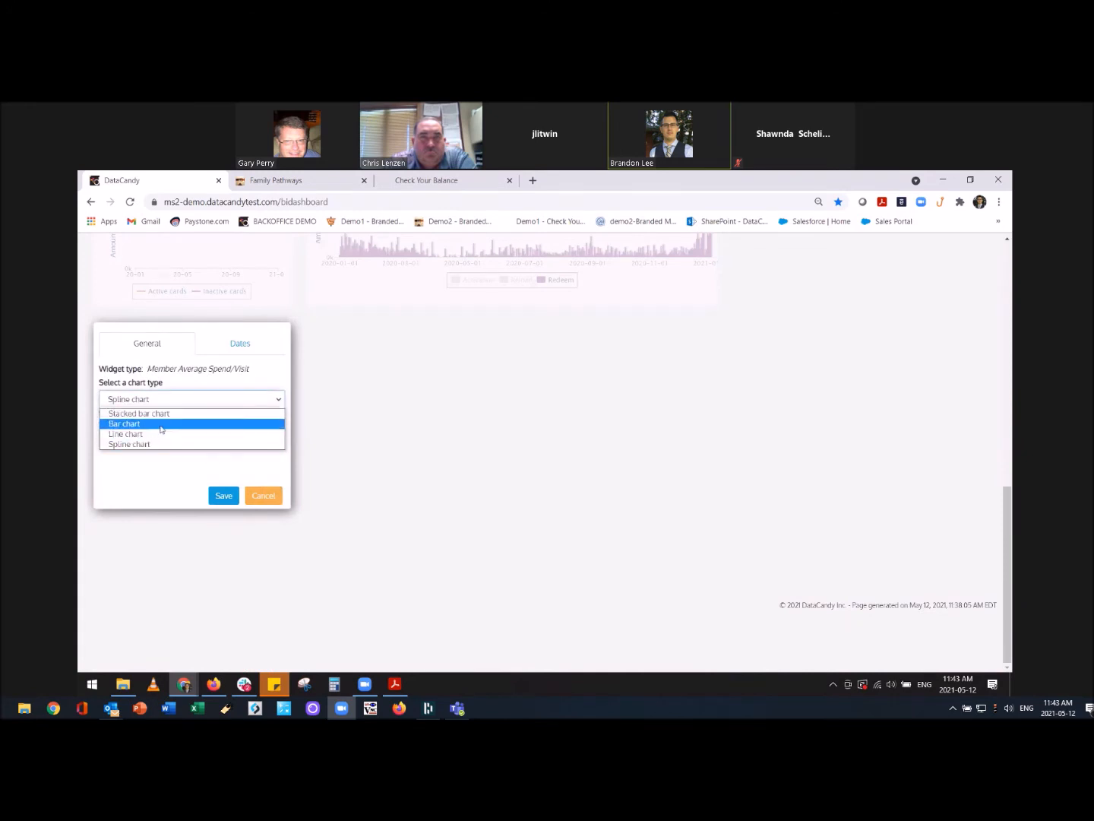
click(161, 428)
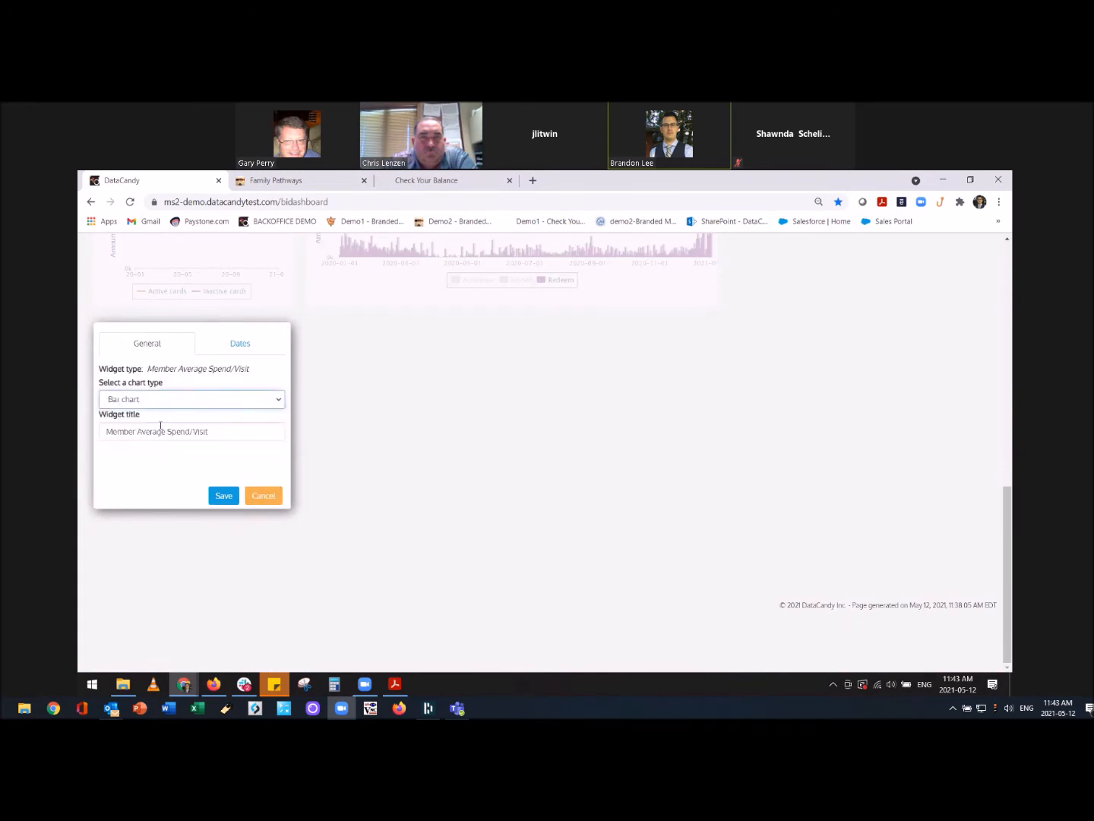
click(238, 348)
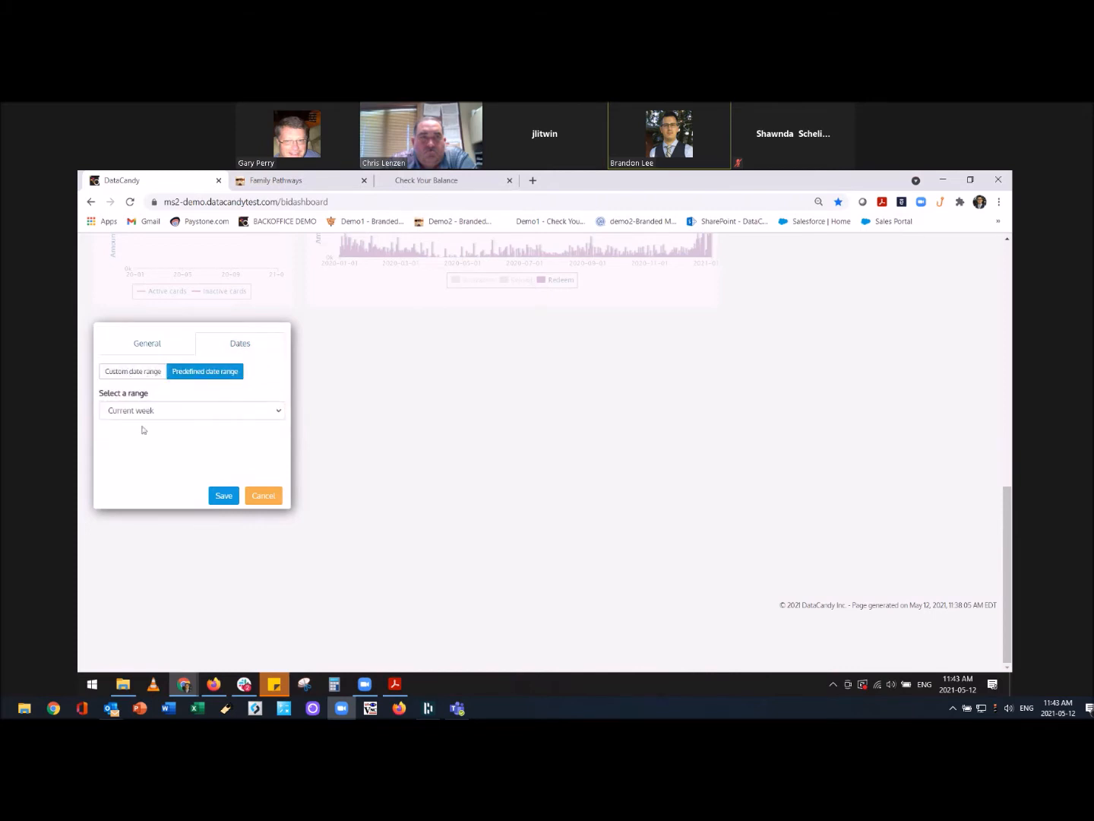
click(147, 412)
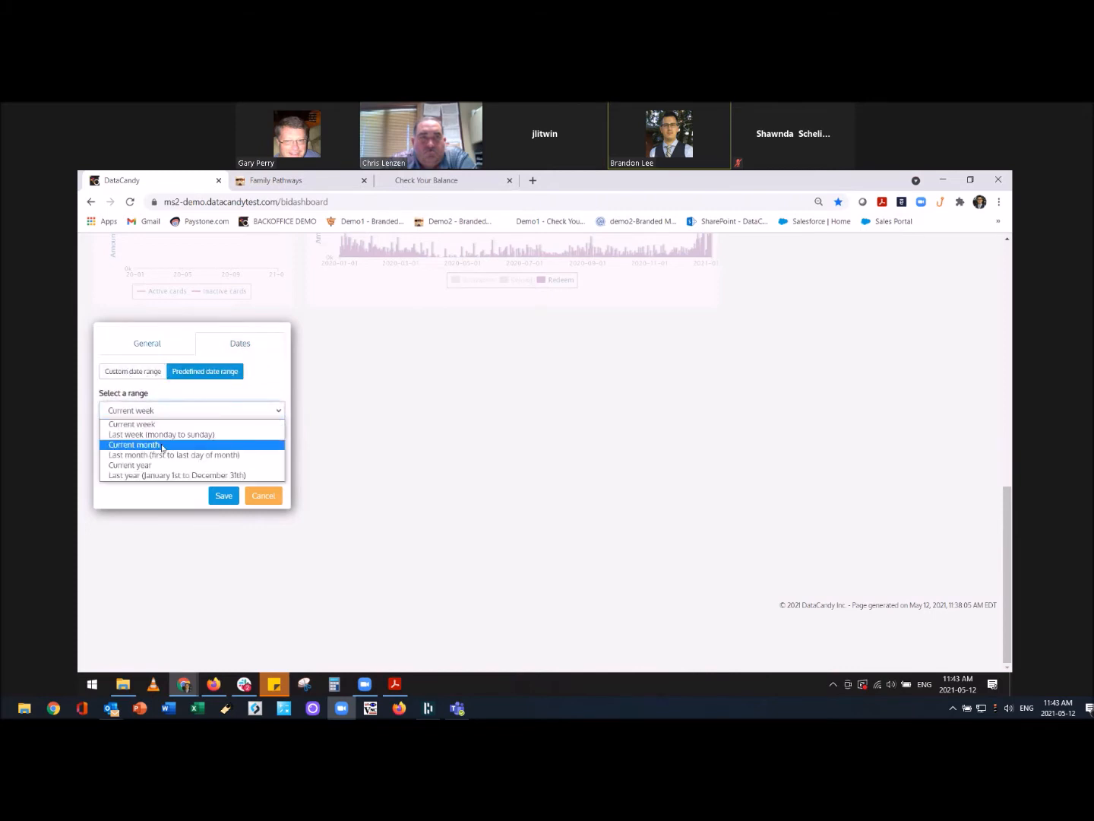
click(162, 447)
click(223, 497)
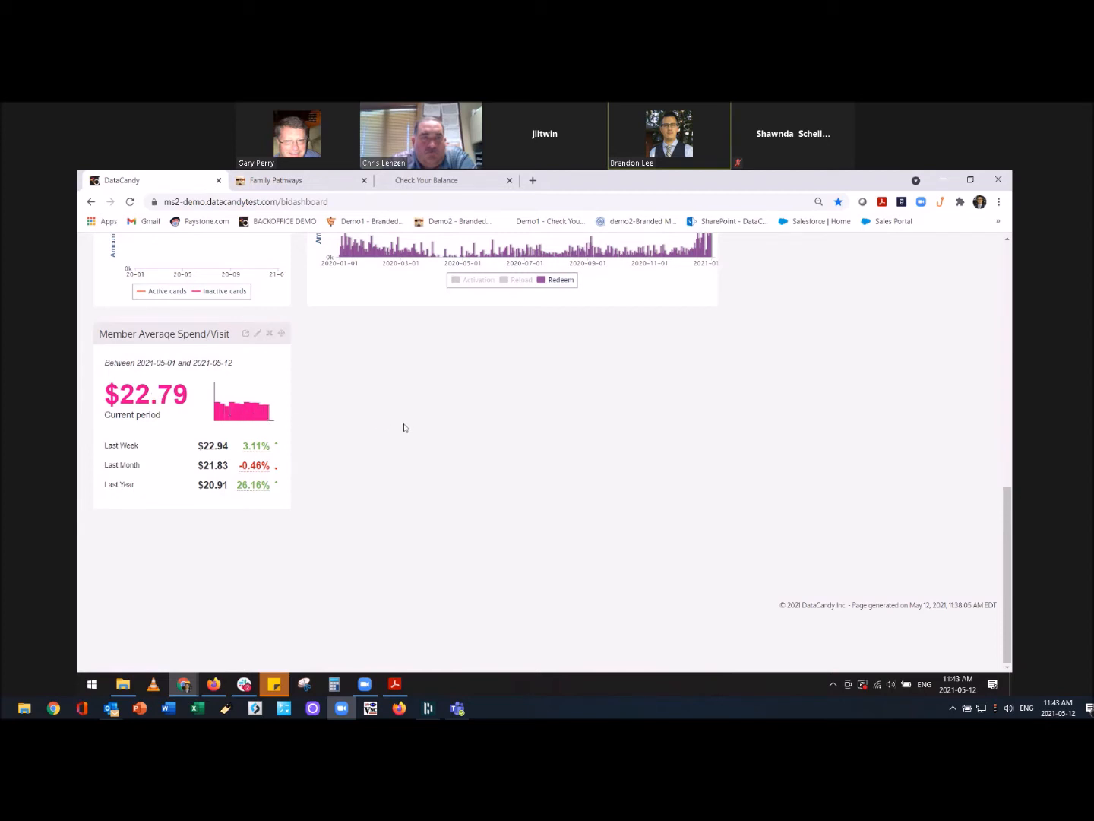
Scroll to the Member Average Spend/Visit widget and open its Loyalty KPIs - By Merchant report.
scroll(405, 428, up, 10)
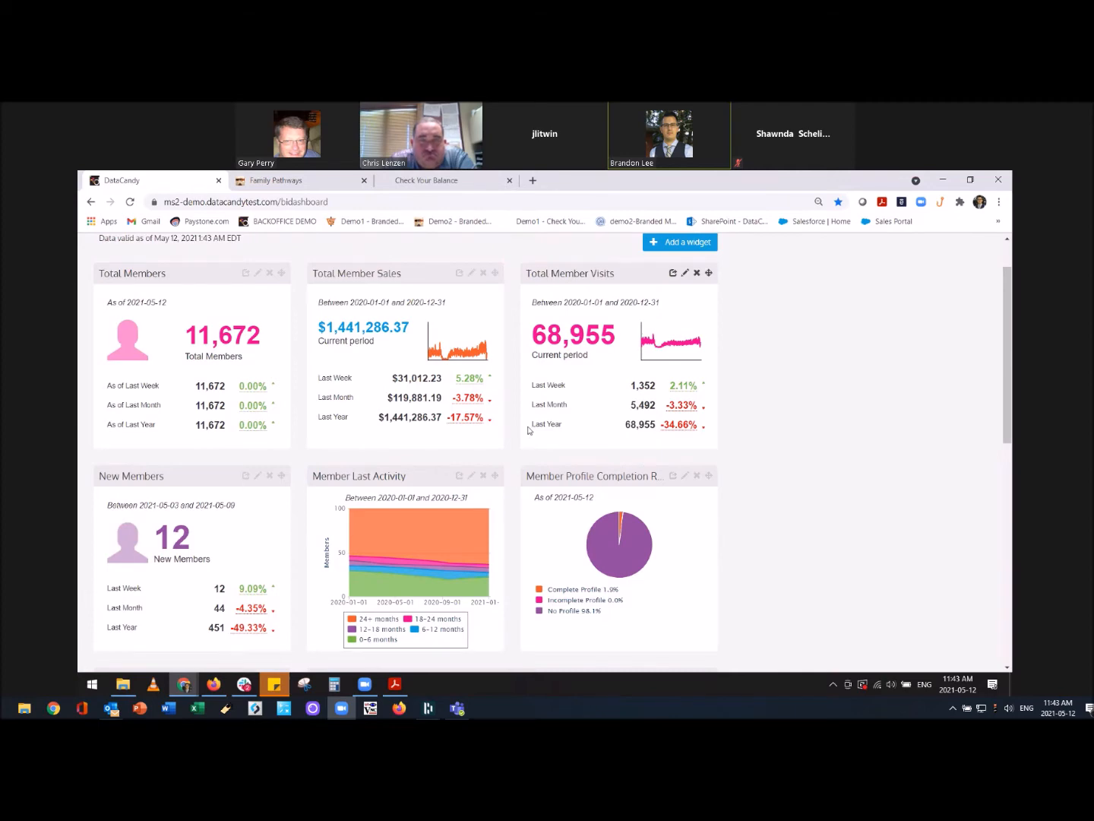
scroll(453, 439, down, 3)
scroll(453, 439, down, 2)
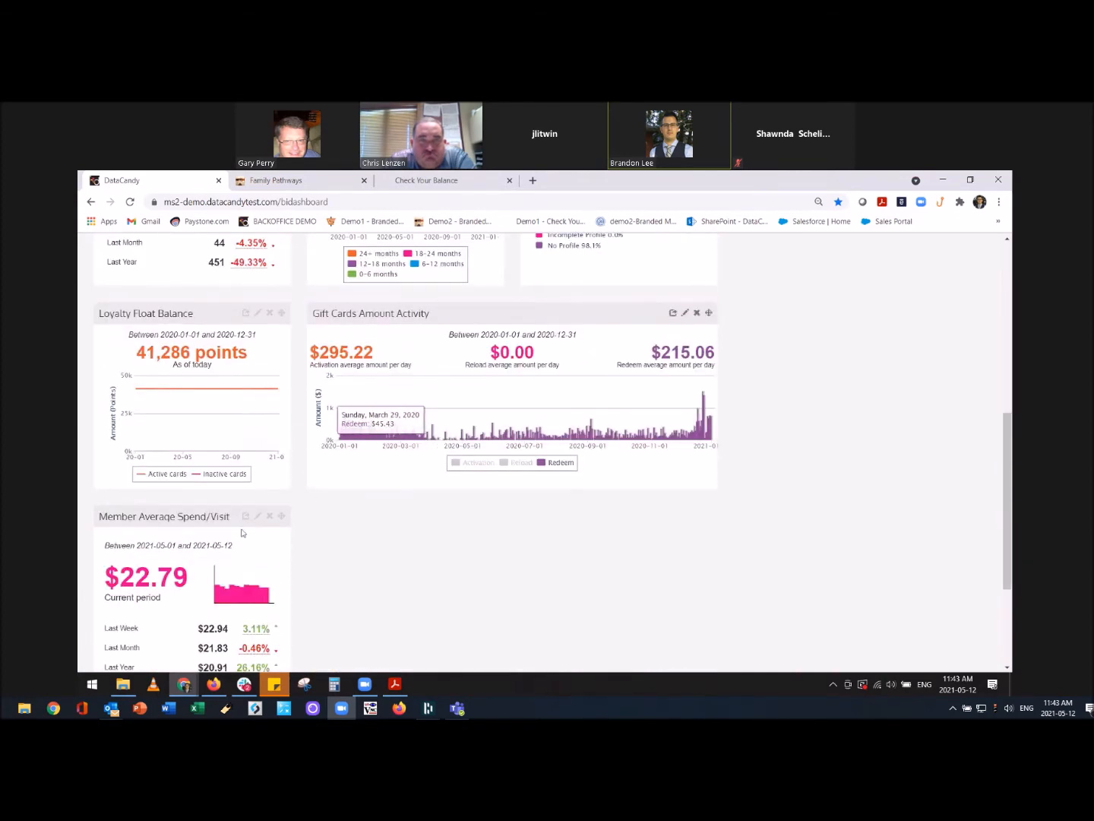
click(180, 519)
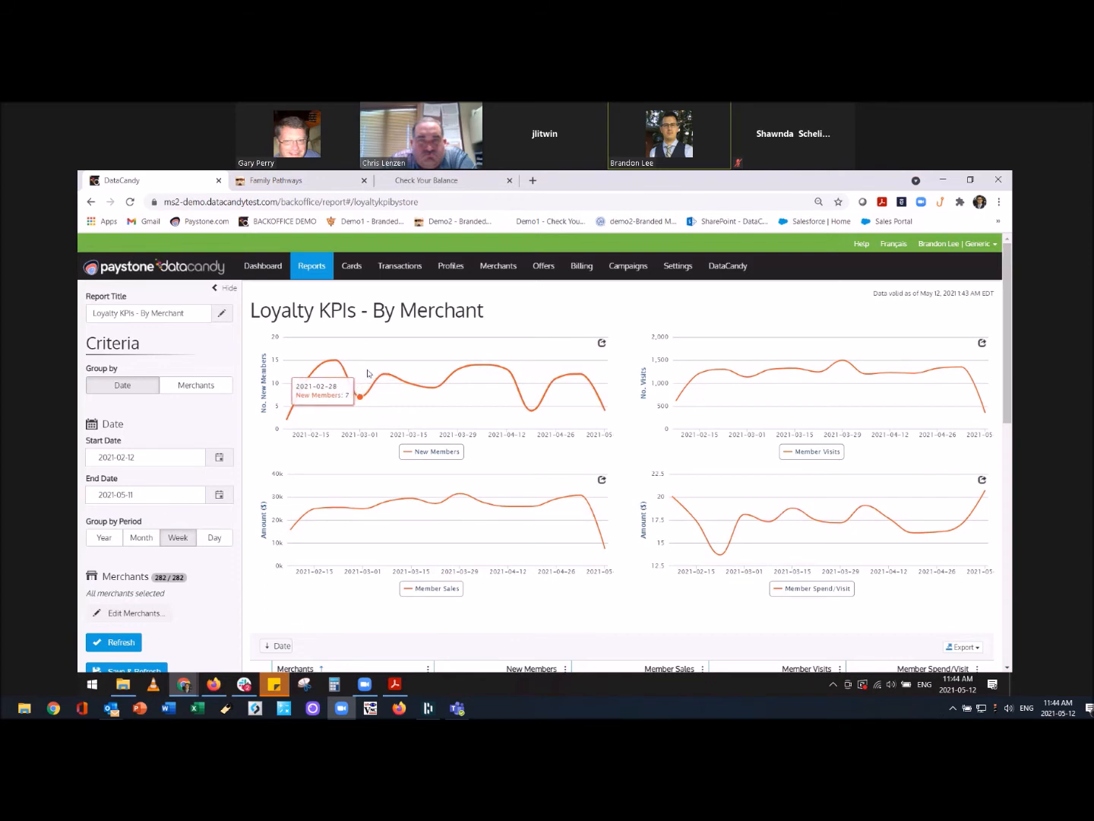
Group the Loyalty KPIs report by Merchants to list each location's weekly figures.
click(204, 386)
scroll(205, 384, down, 1)
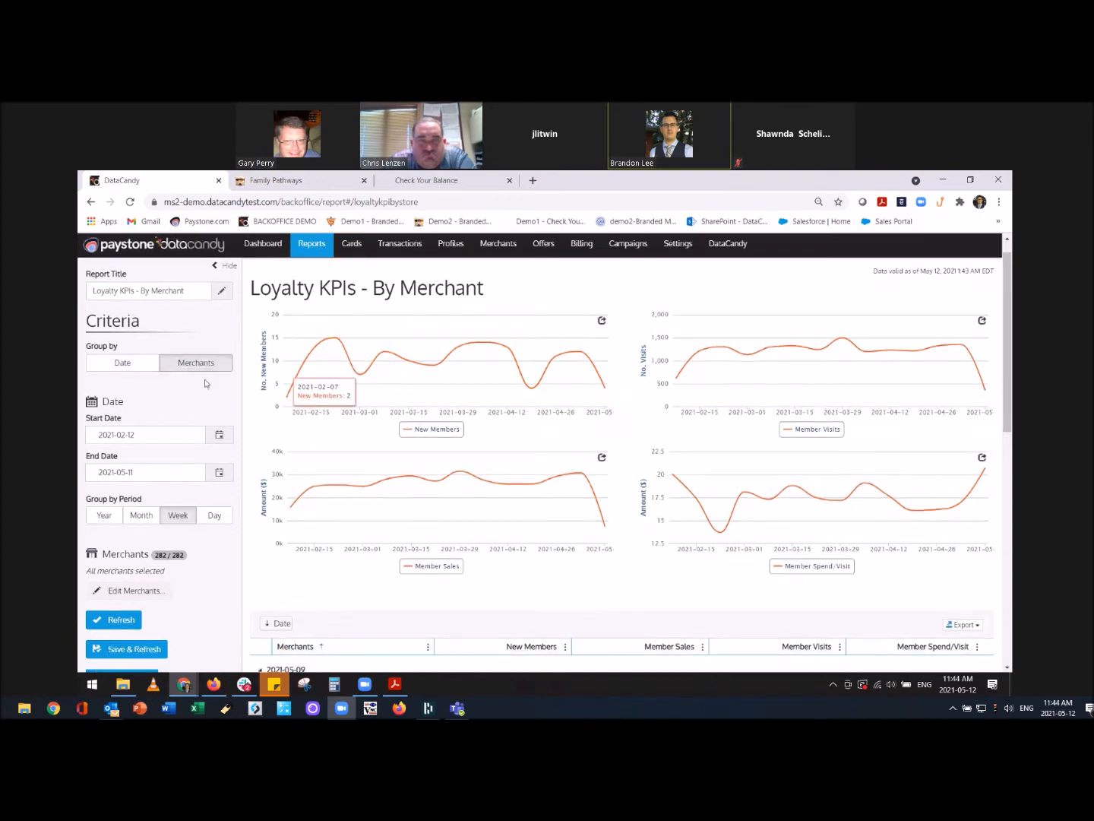
scroll(222, 393, down, 1)
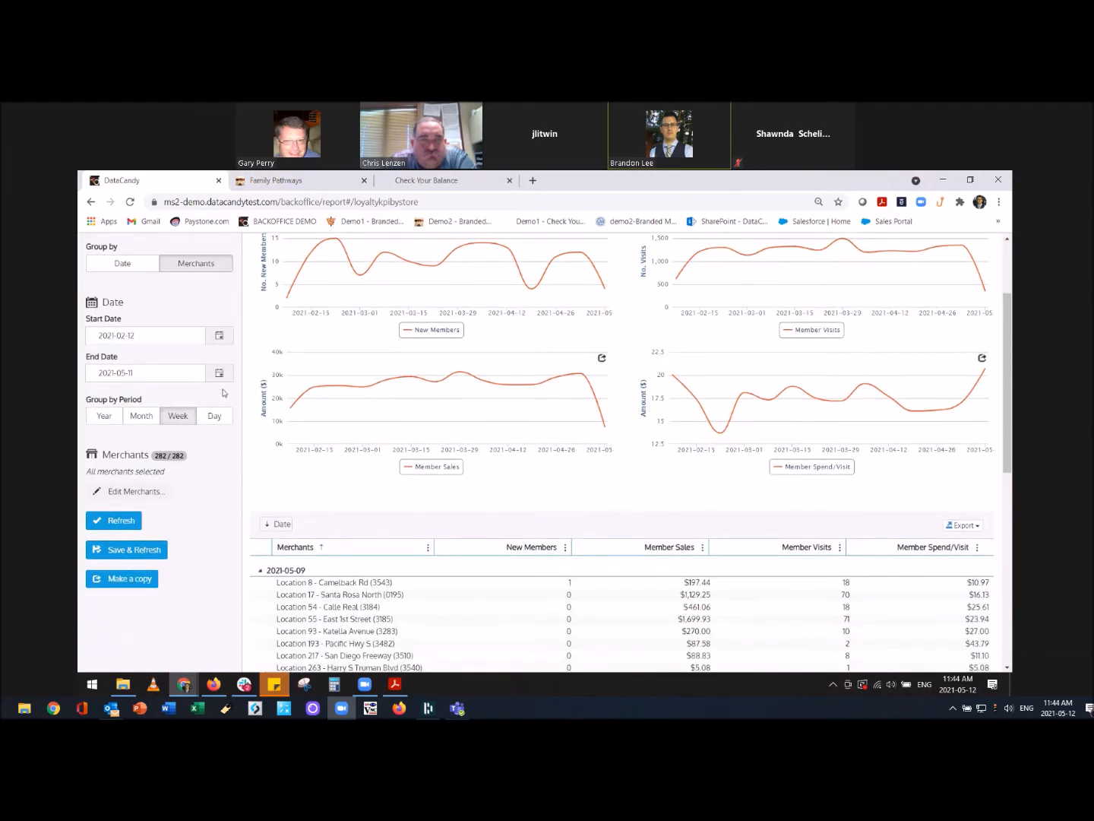
scroll(223, 392, down, 1)
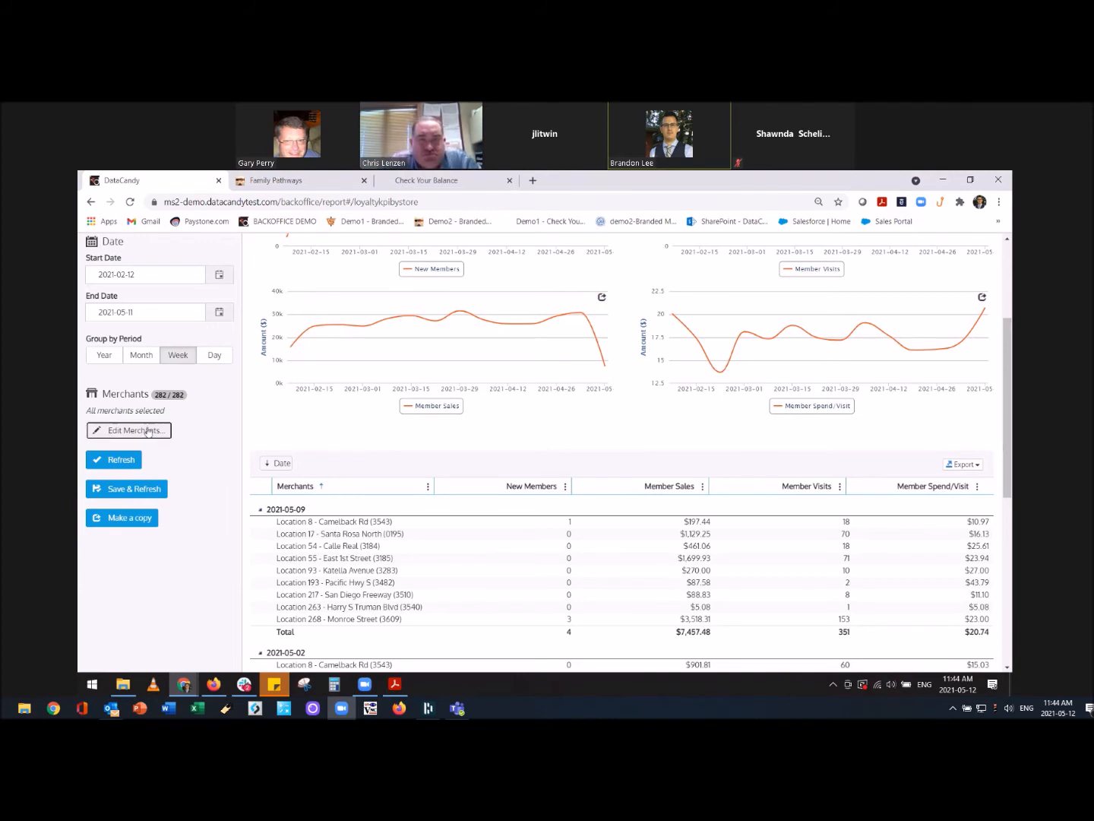
click(147, 431)
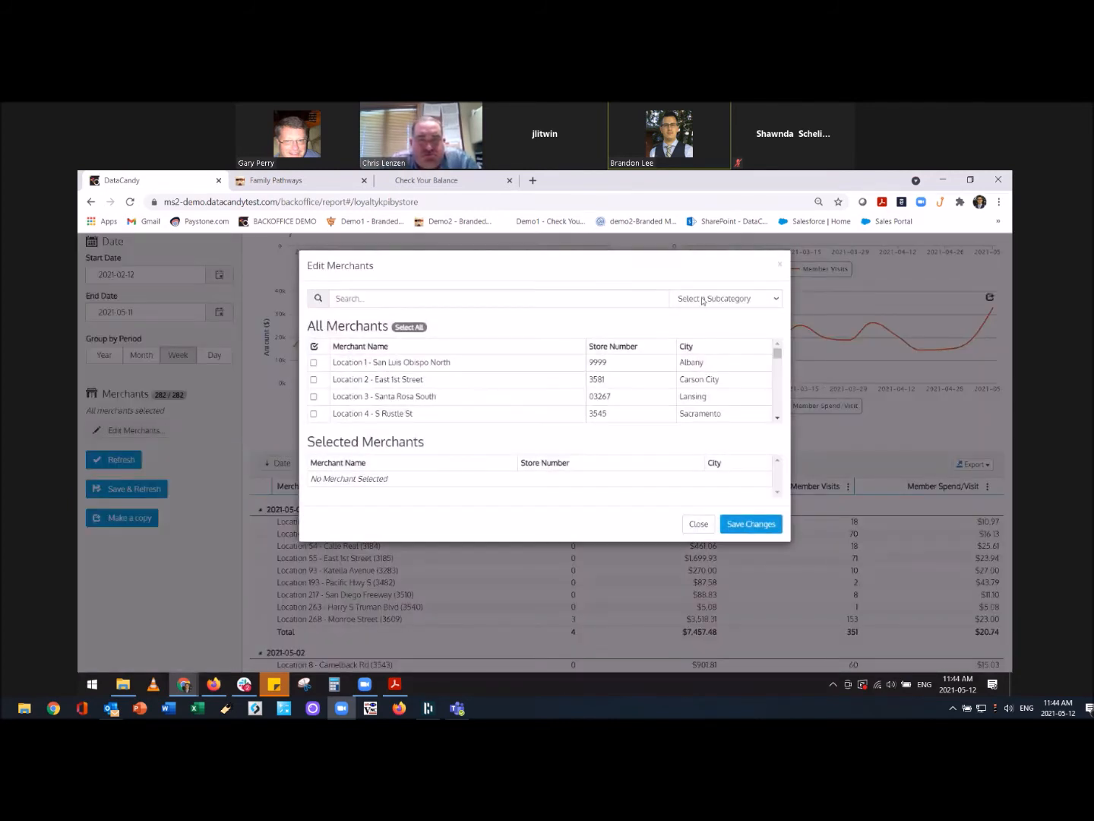
Search 'Toronto' and restrict the report to Locations 12, 17, 43 and 54.
click(467, 295)
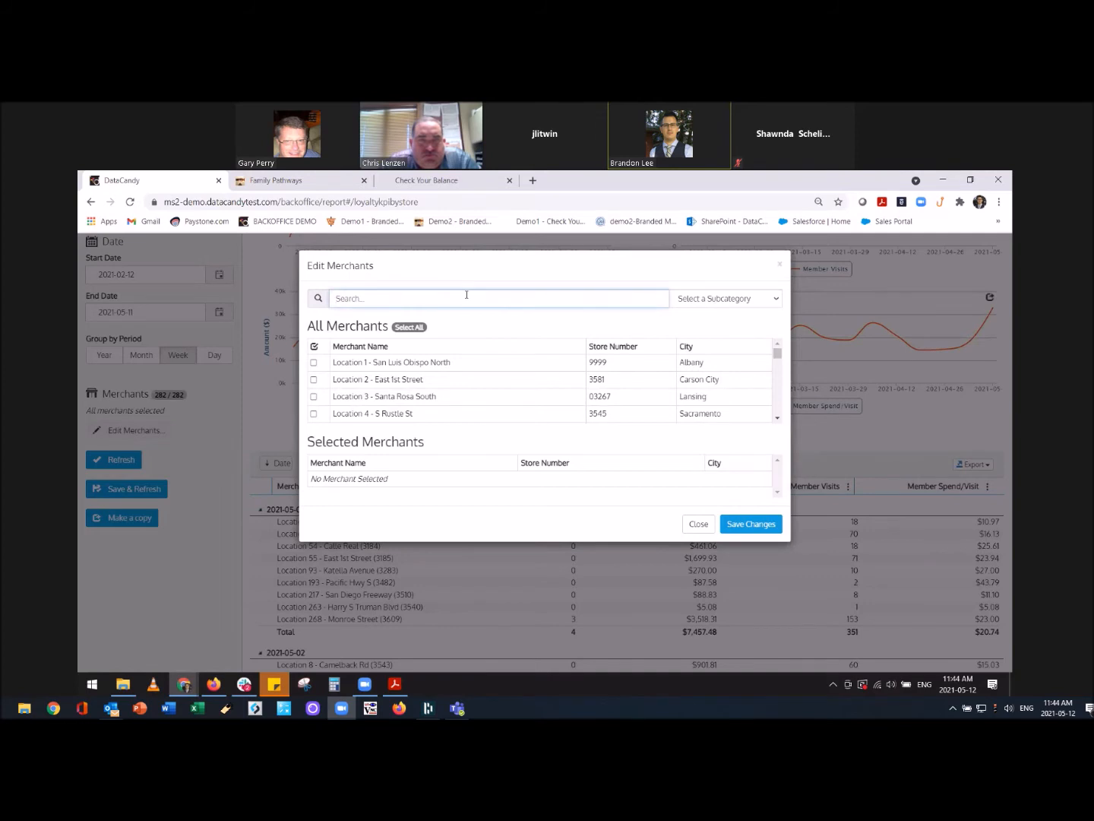
text(To)
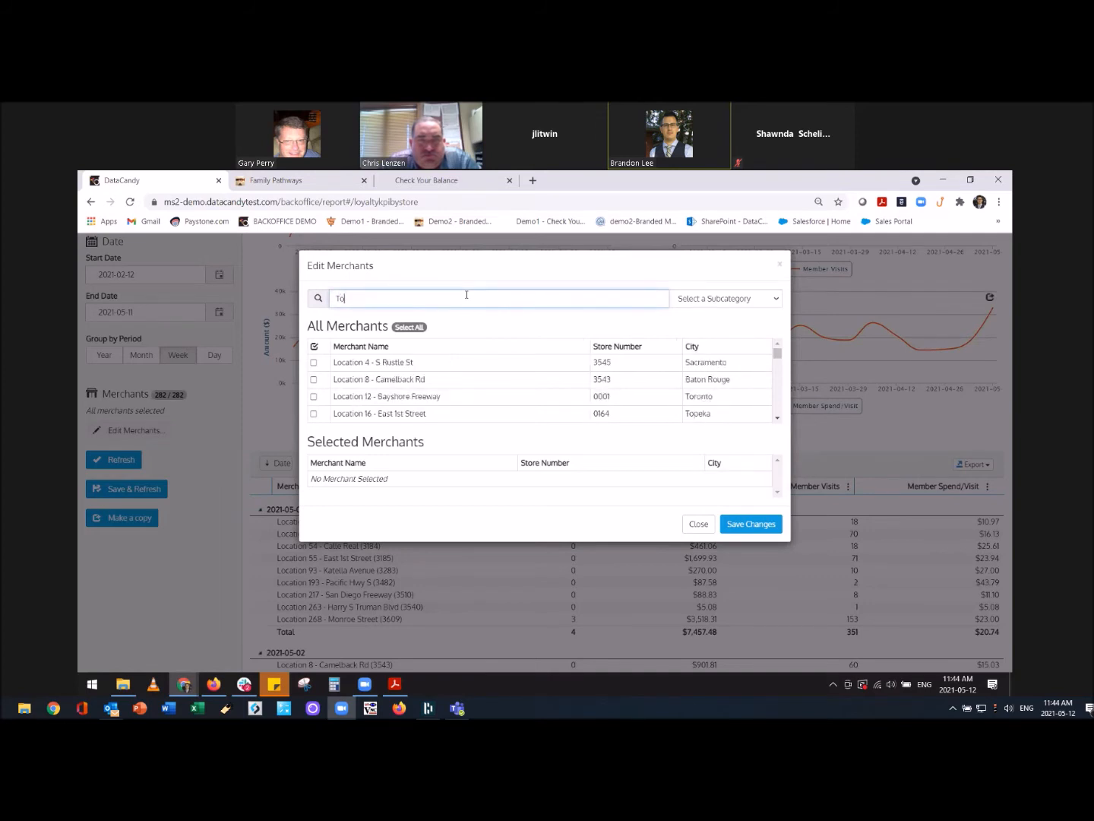
text(ronto)
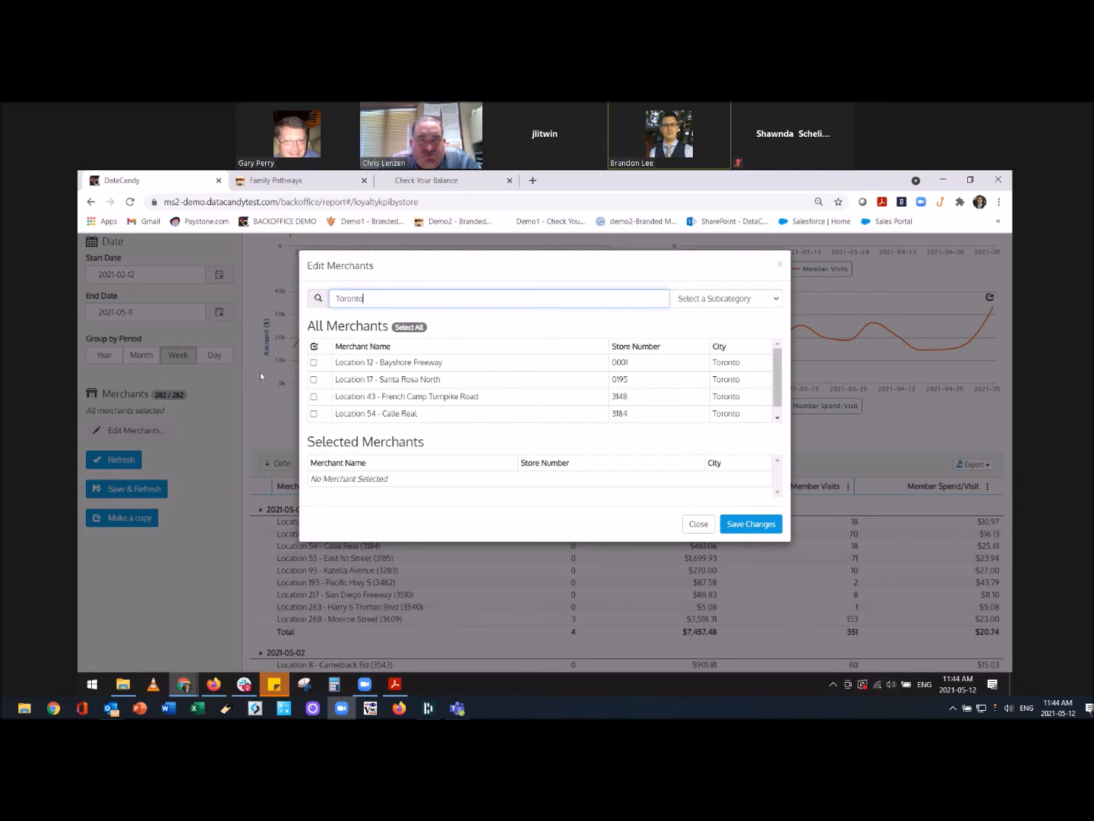
click(314, 364)
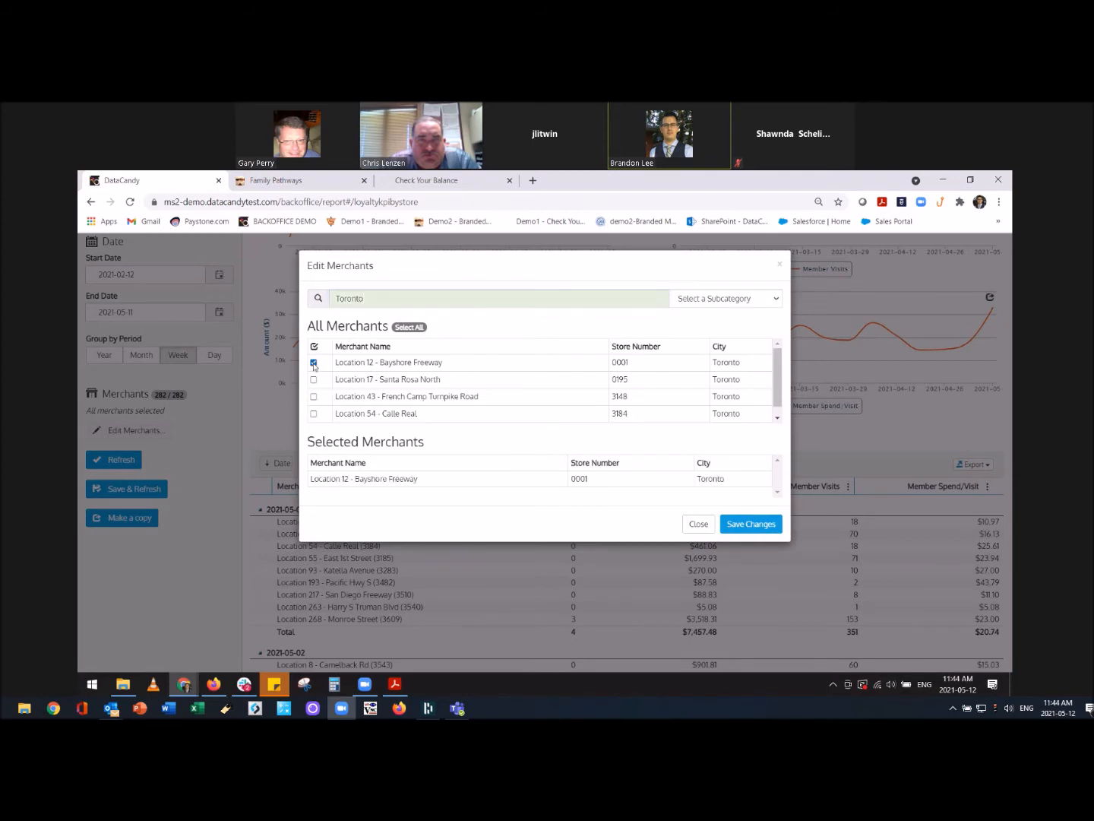
click(313, 380)
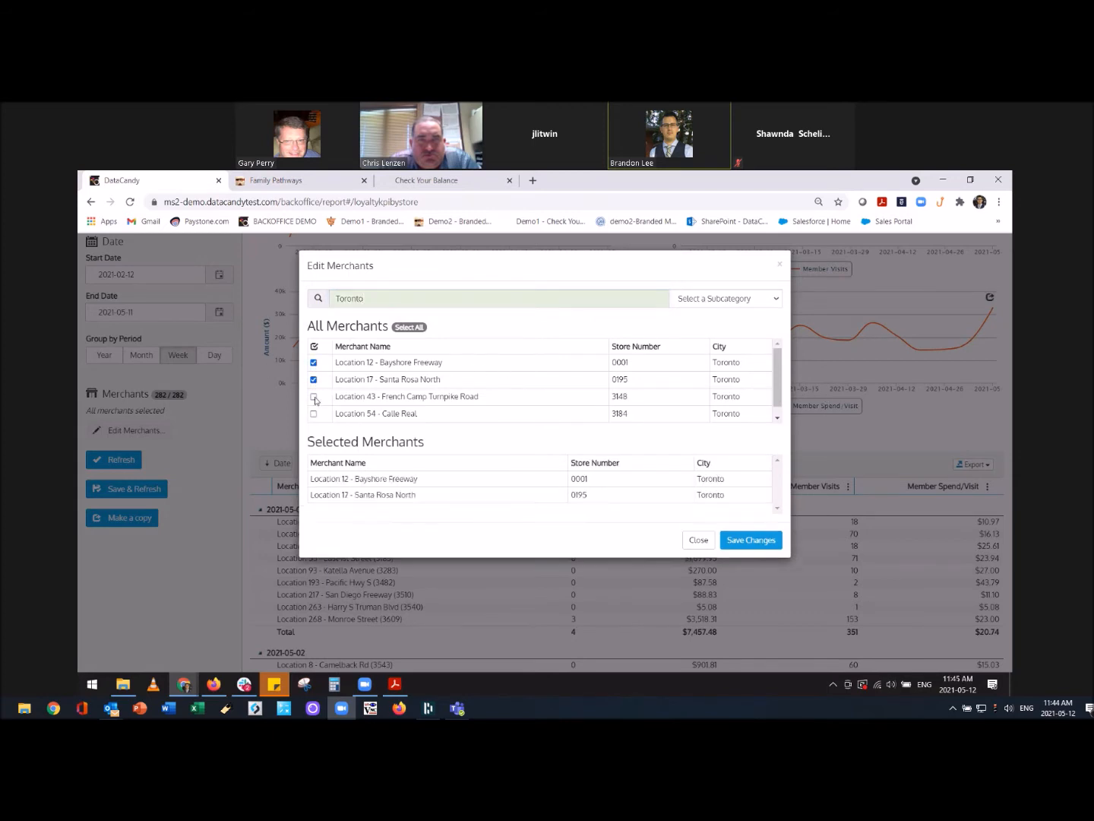
click(313, 396)
click(314, 414)
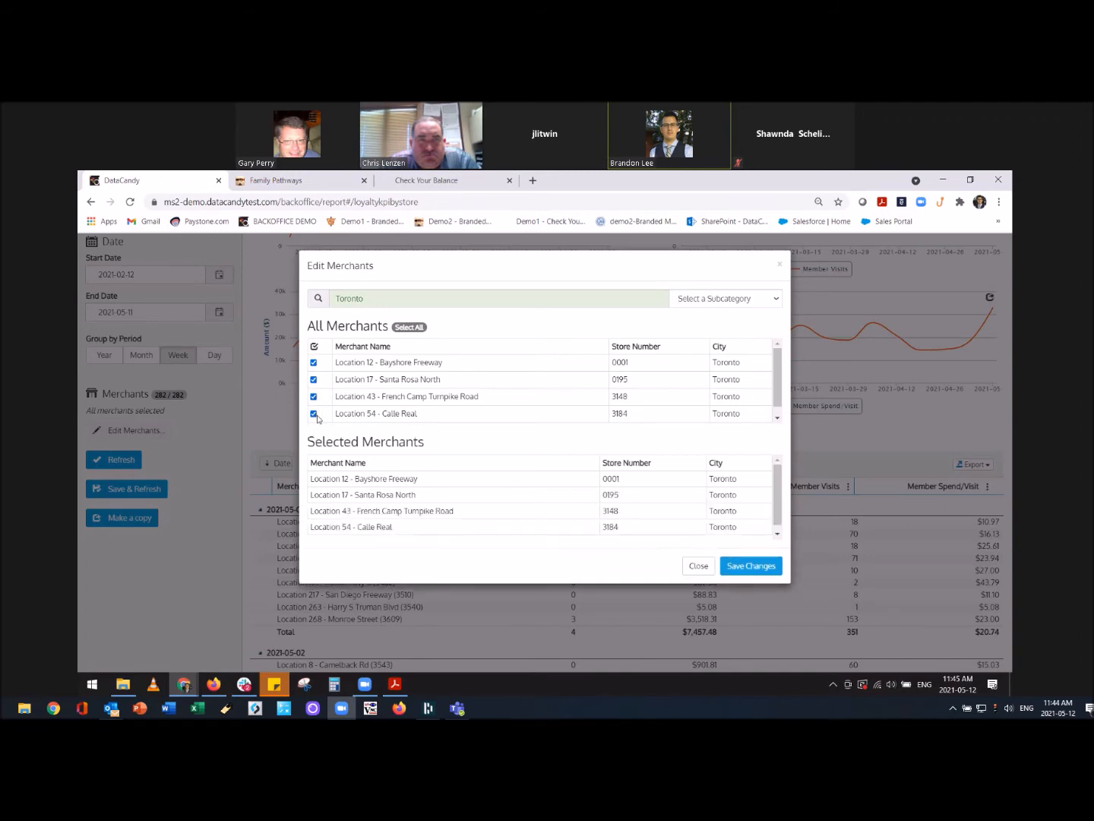
click(752, 566)
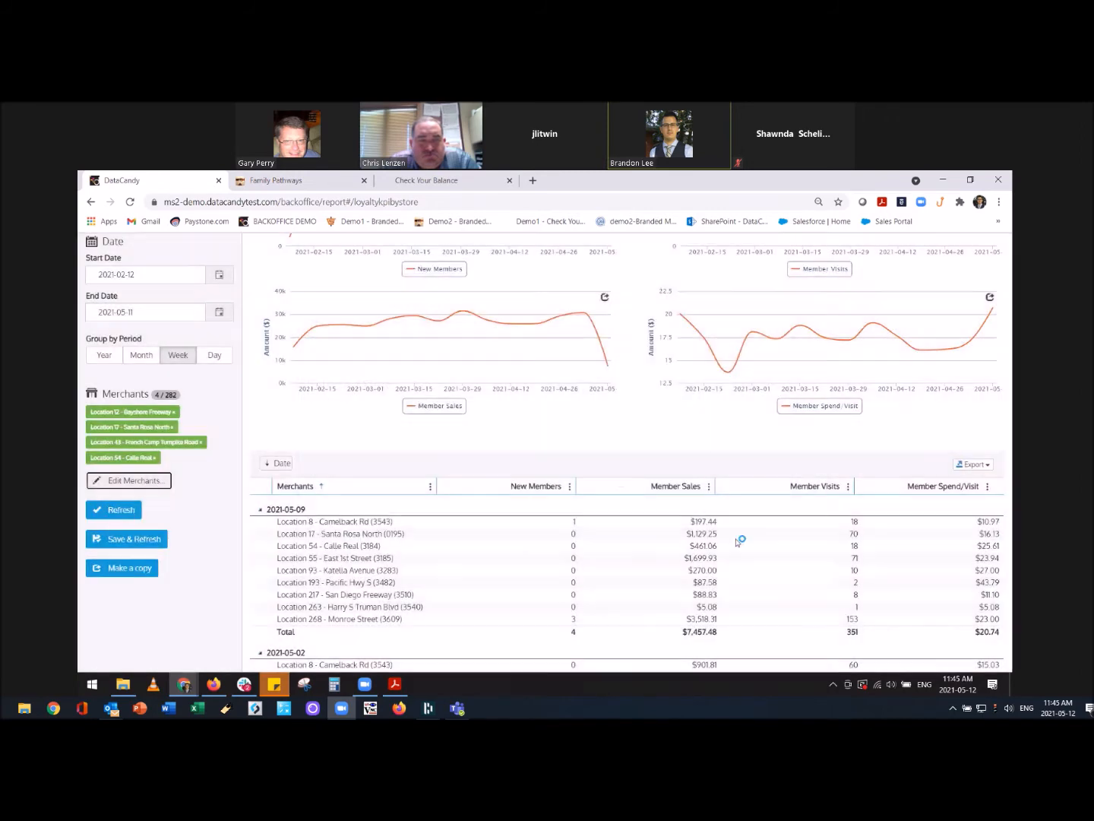
Refresh the report for the four Toronto locations and review the results table.
click(126, 509)
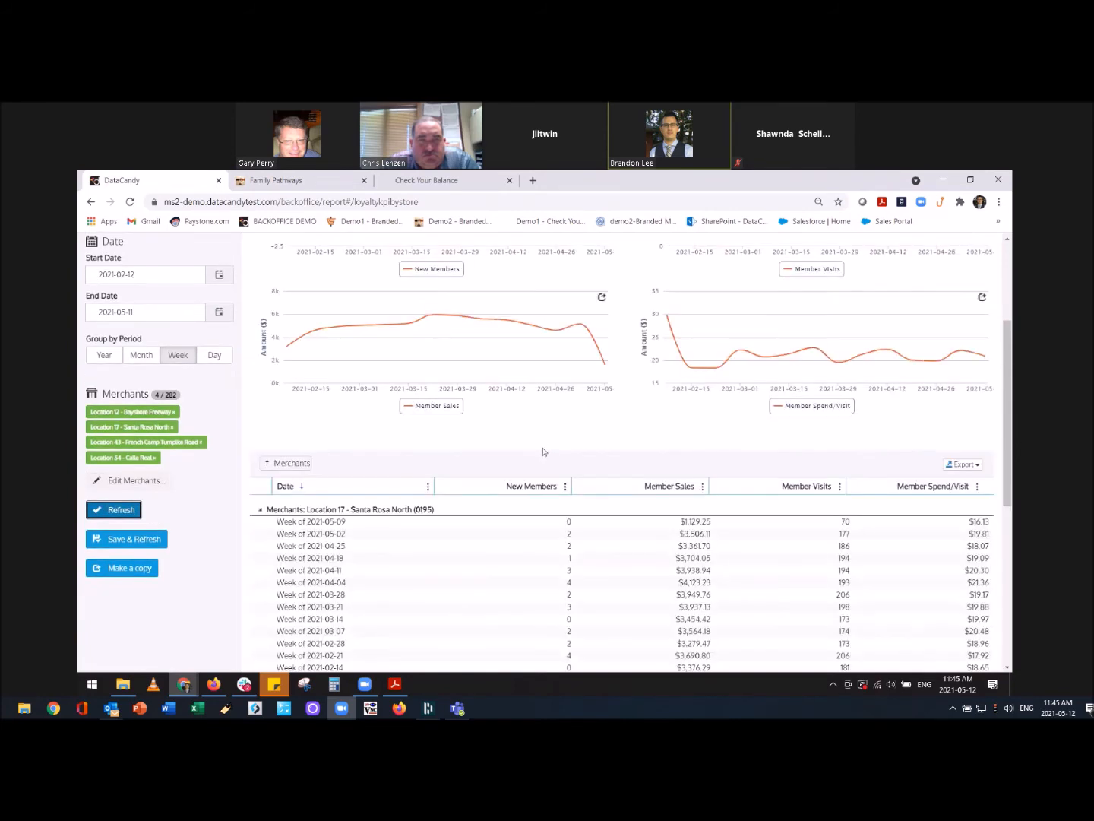
scroll(544, 452, down, 3)
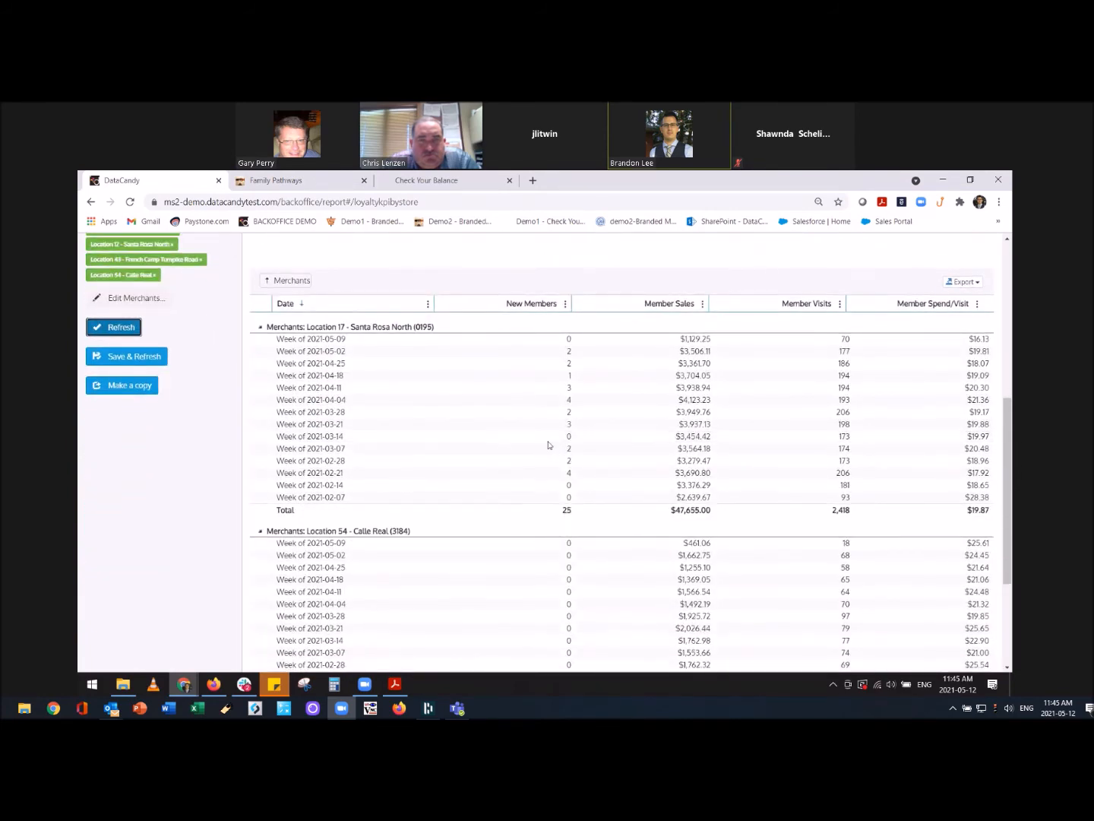
scroll(549, 445, down, 1)
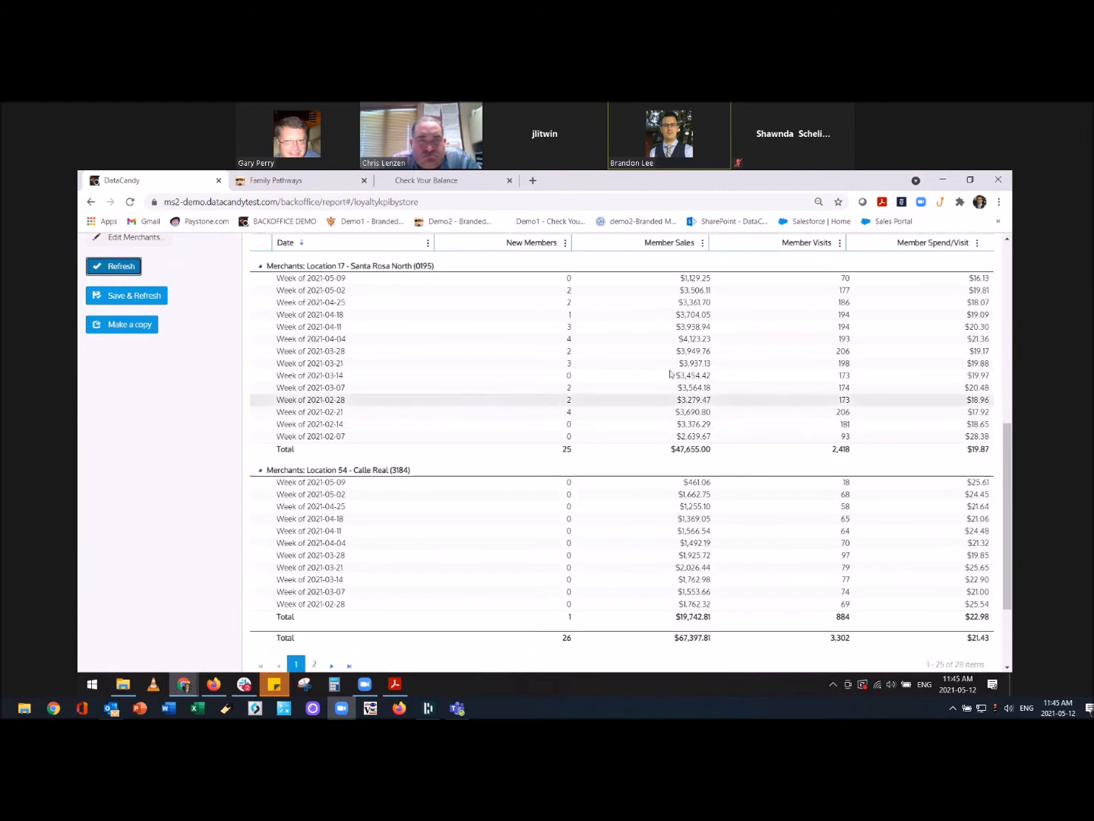
scroll(660, 299, up, 2)
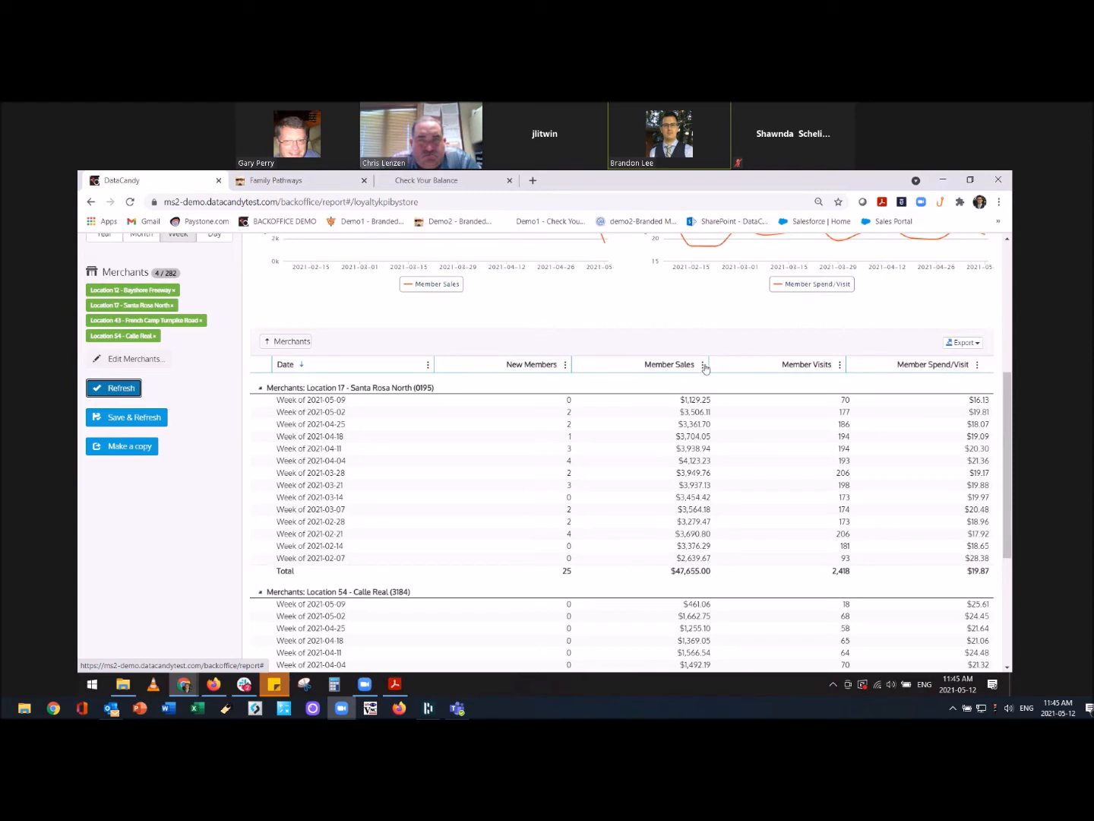
Add the % Member Sales column to the Loyalty KPIs table.
click(702, 366)
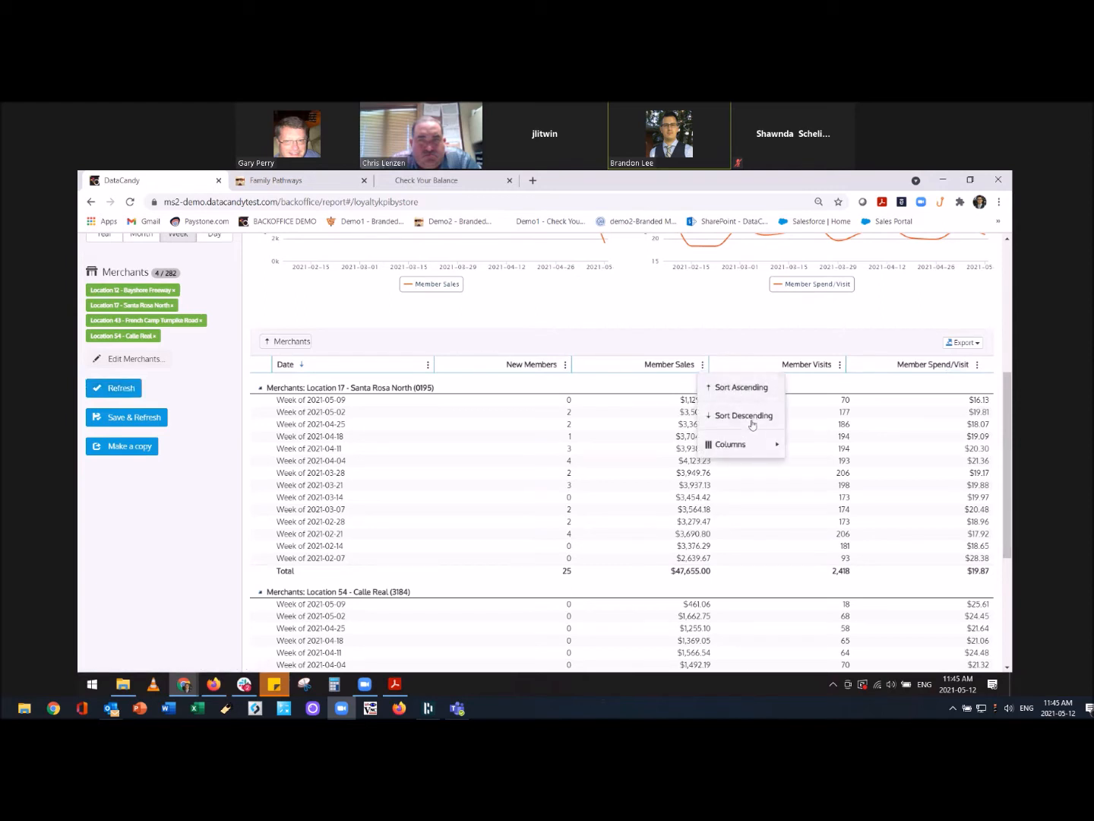
mouse_move(742, 445)
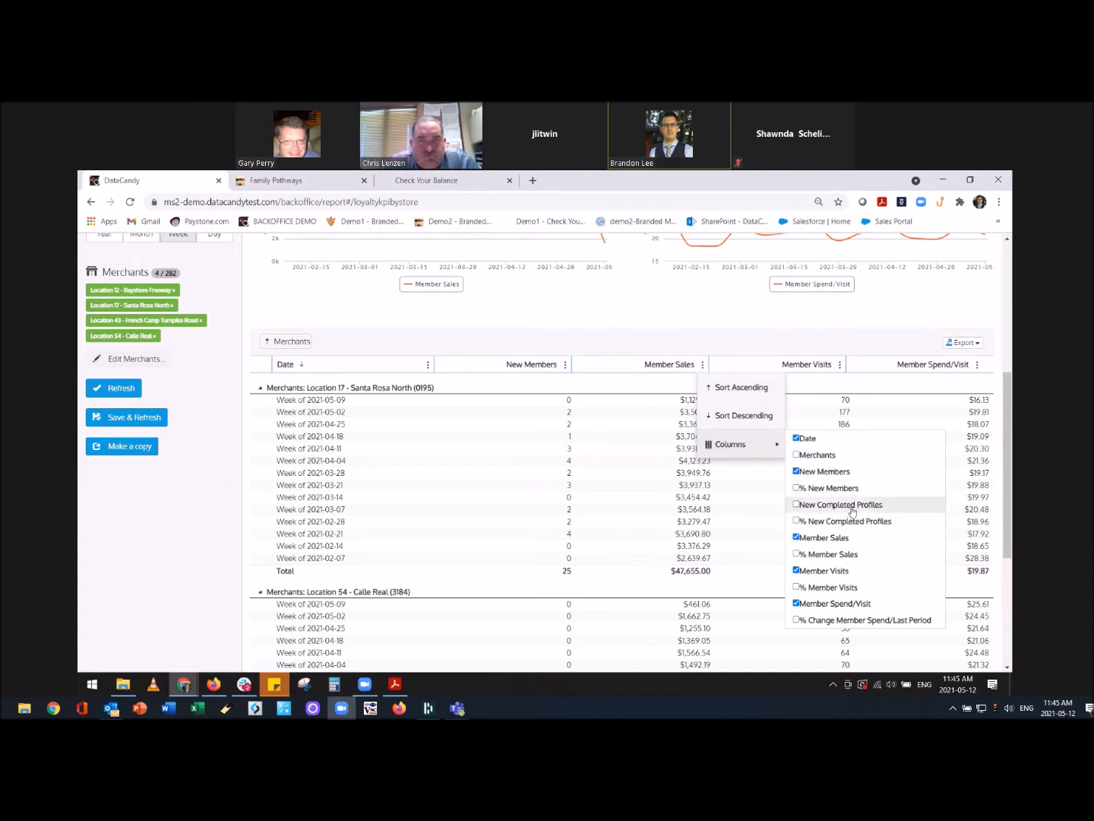
click(831, 560)
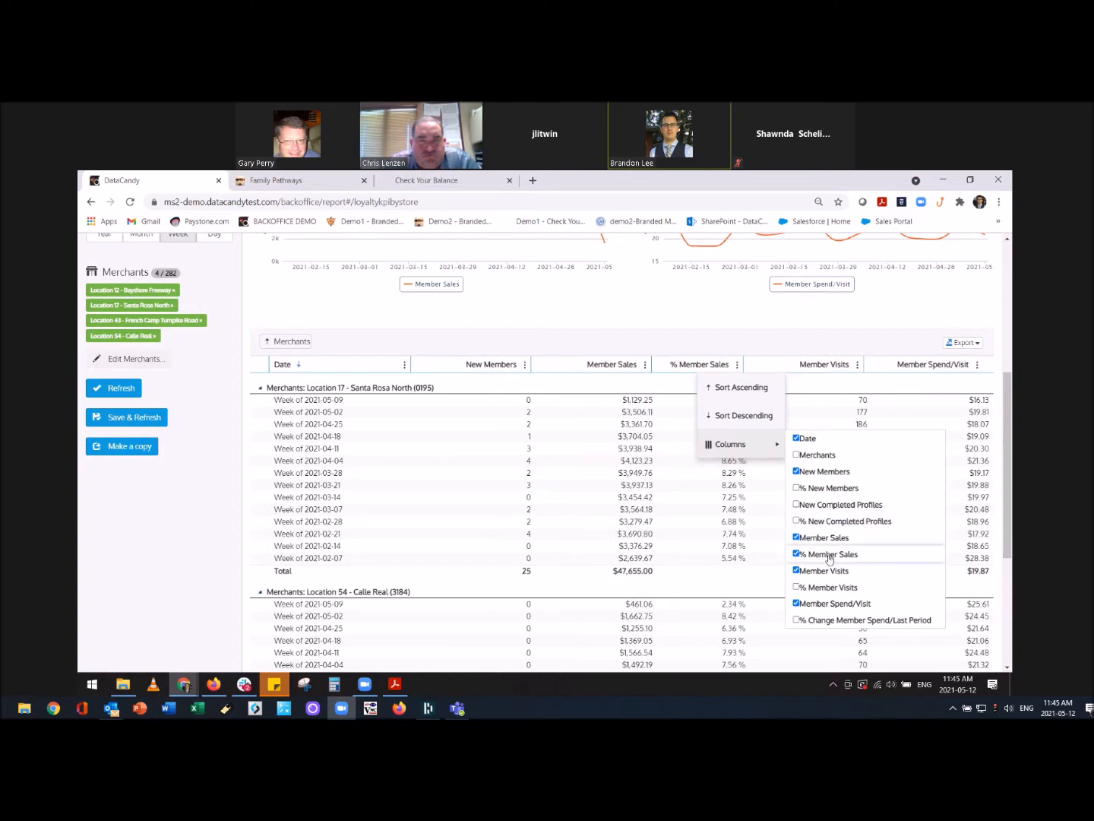
click(763, 343)
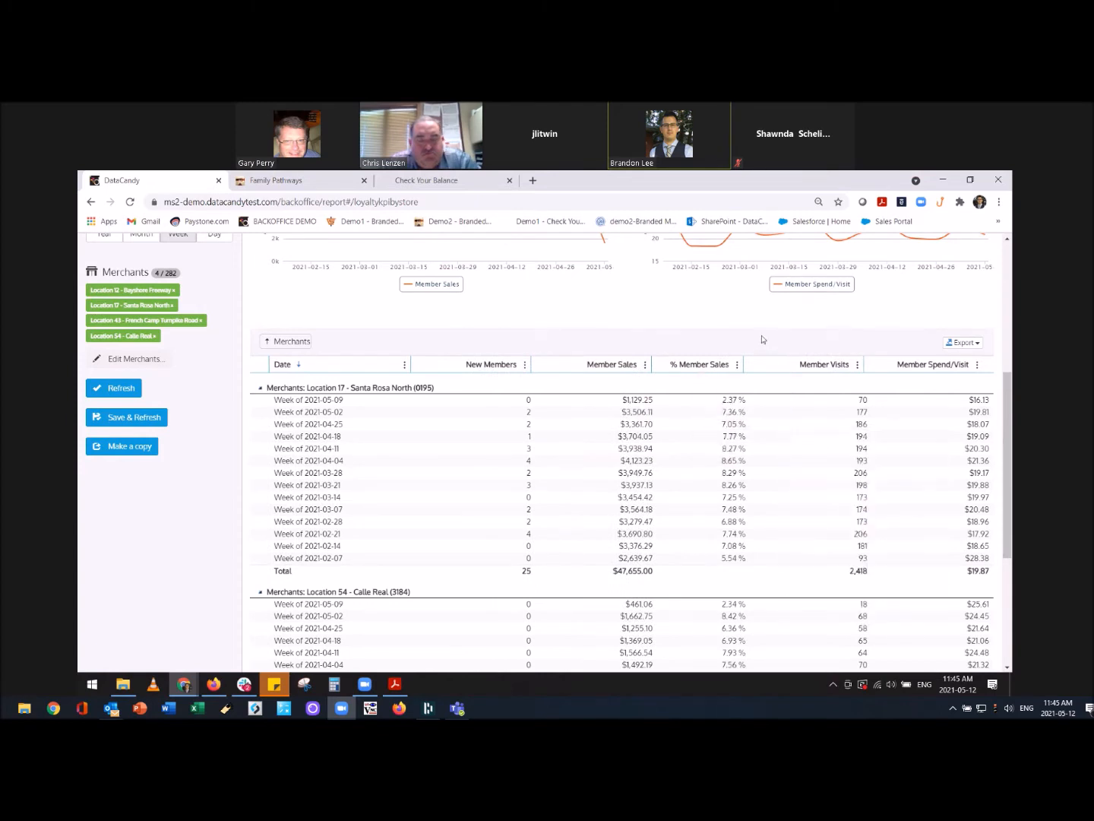
click(975, 343)
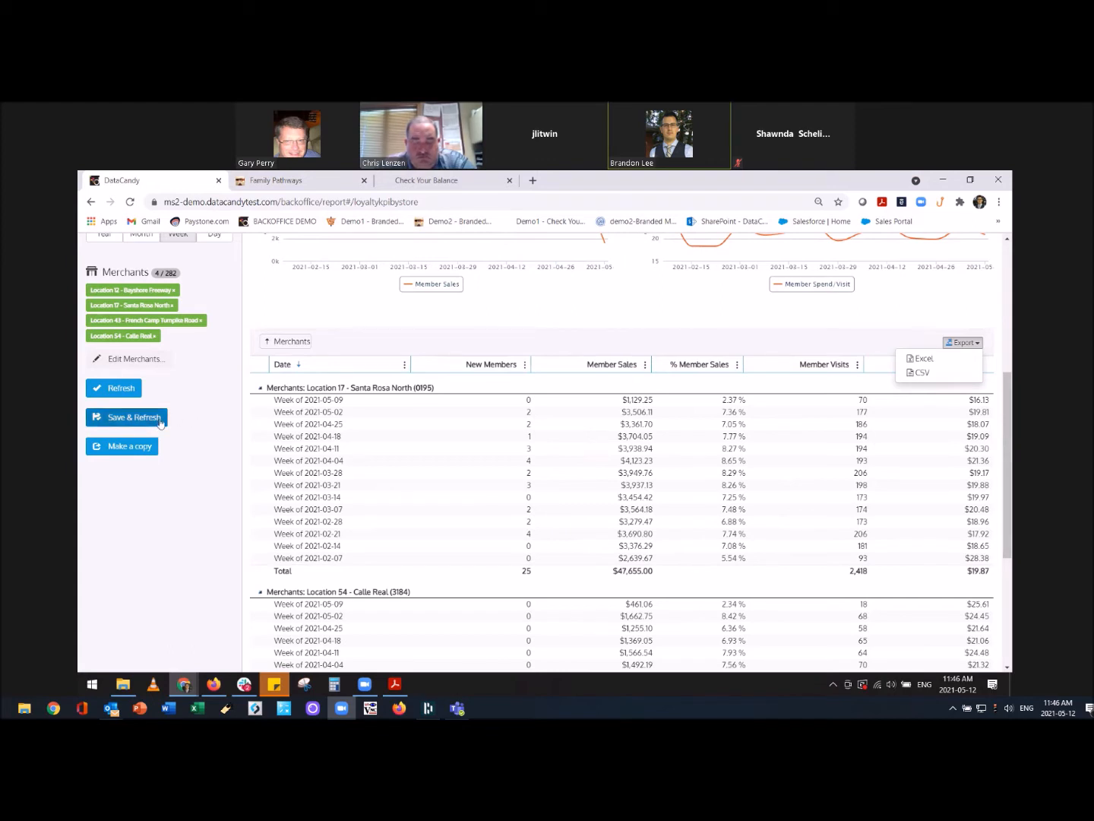
Save and refresh the report, then go to the My Reports saved reports list.
click(160, 420)
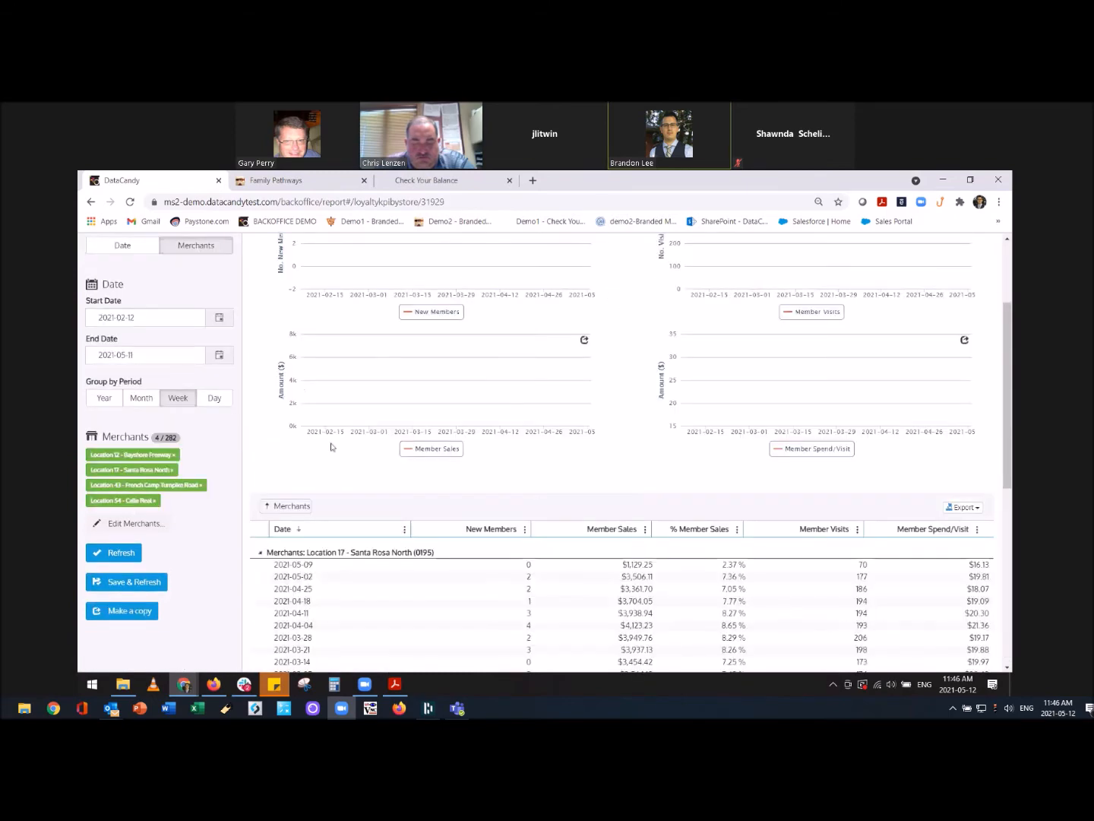
scroll(304, 414, up, 2)
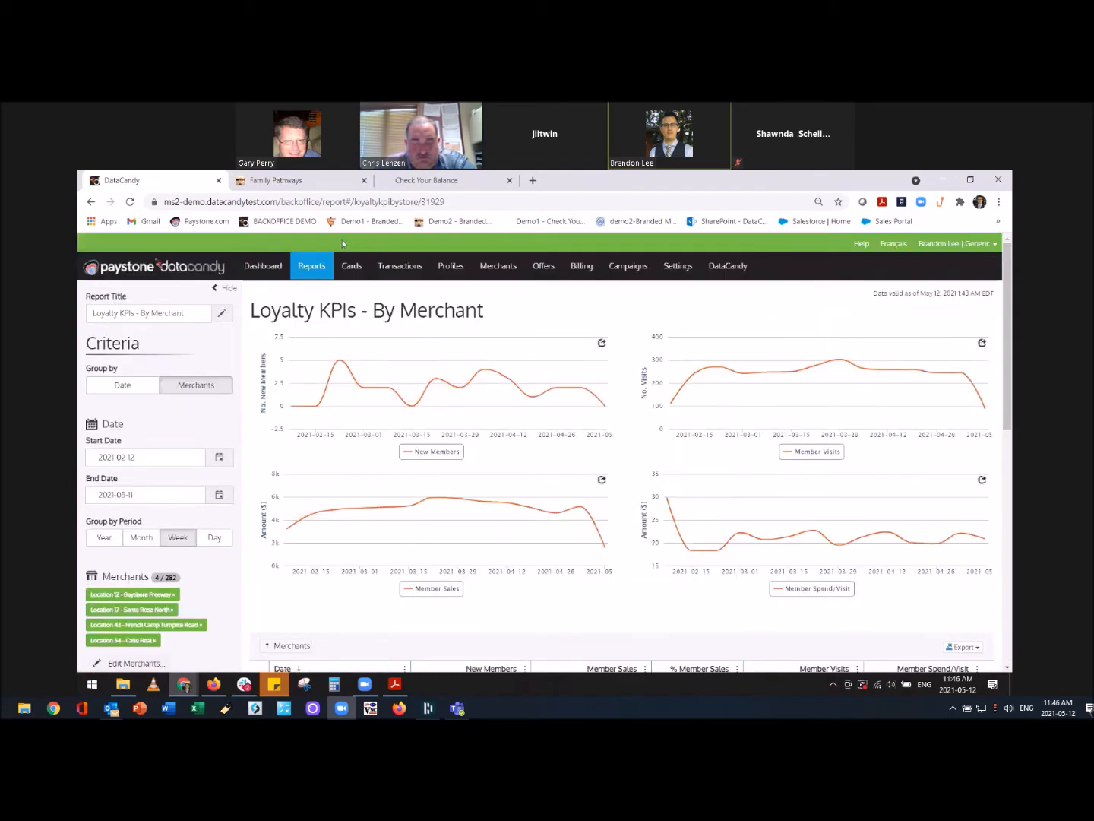
mouse_move(308, 271)
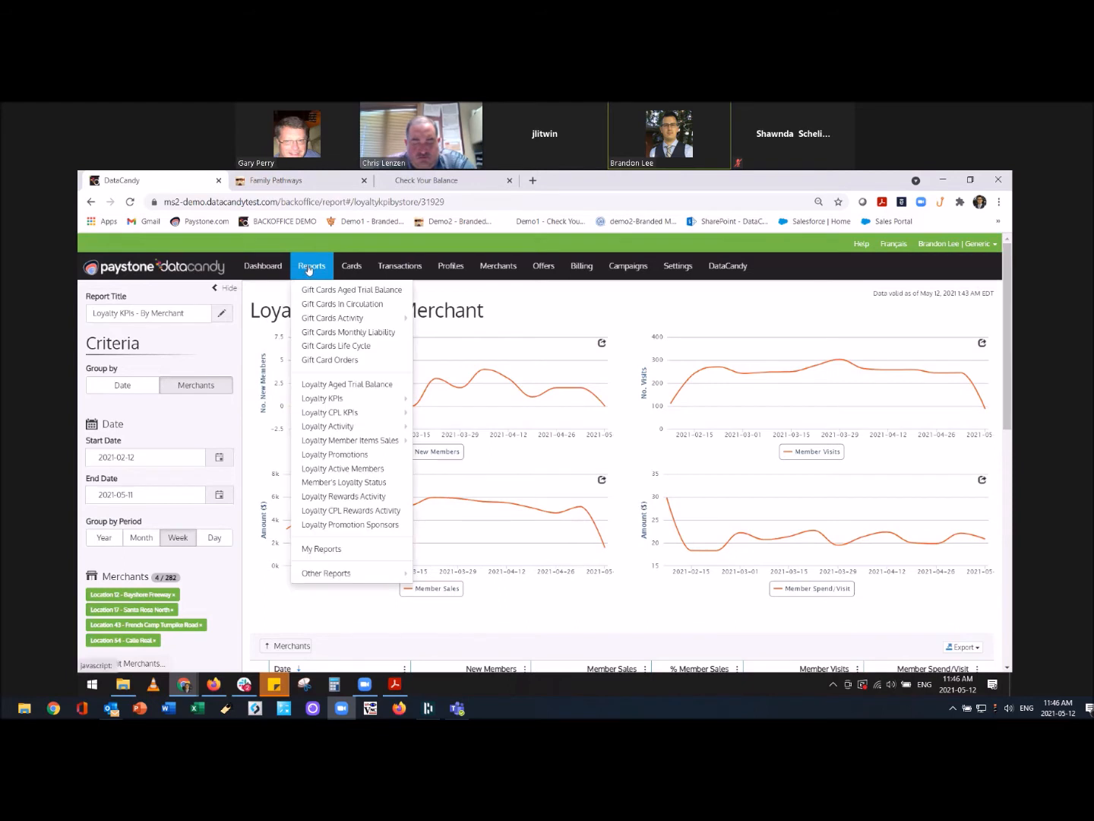
click(330, 550)
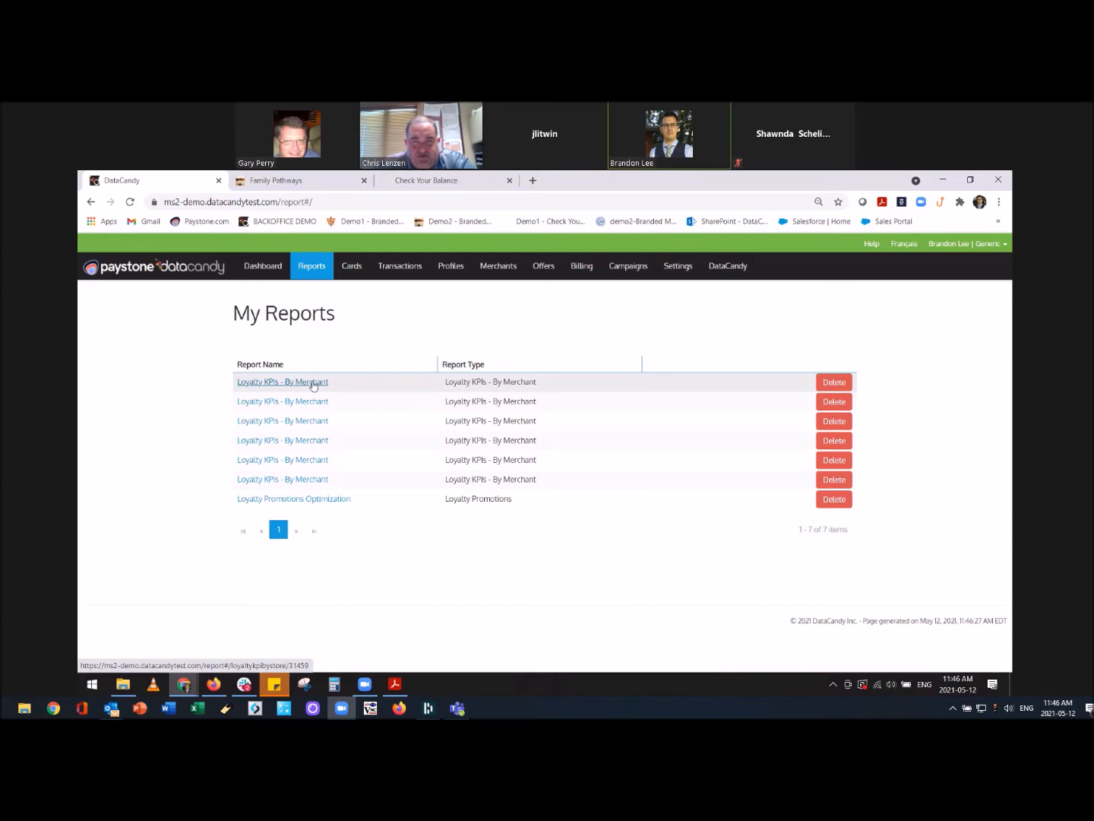
Open the first saved Loyalty KPIs - By Merchant report (2020-12-02 to 2021-03-01) and review its table.
click(311, 383)
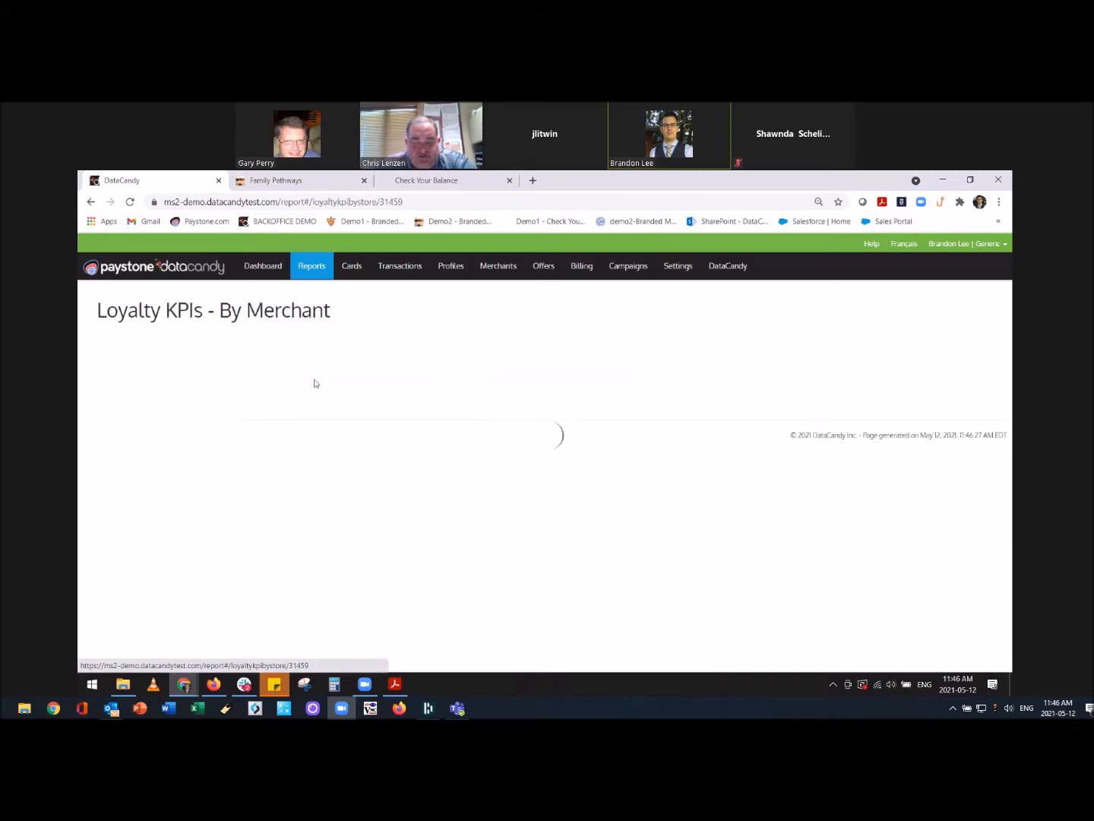
scroll(434, 402, down, 3)
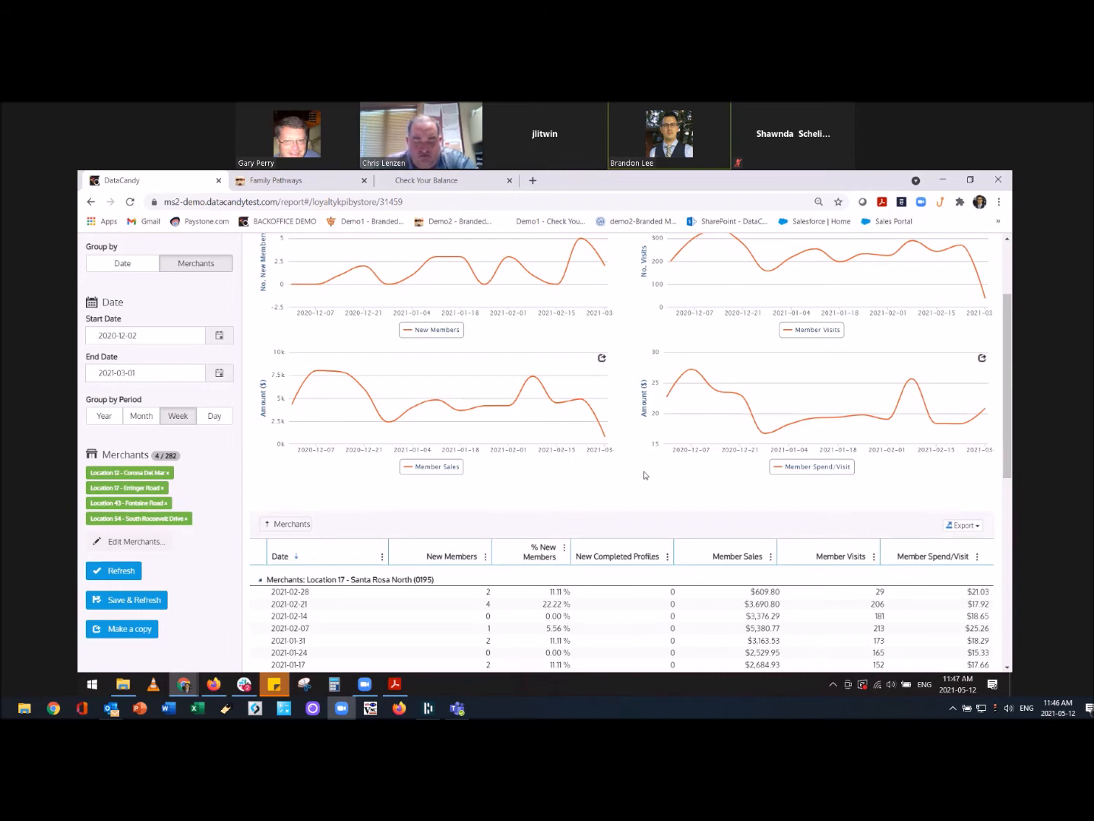
scroll(644, 475, down, 3)
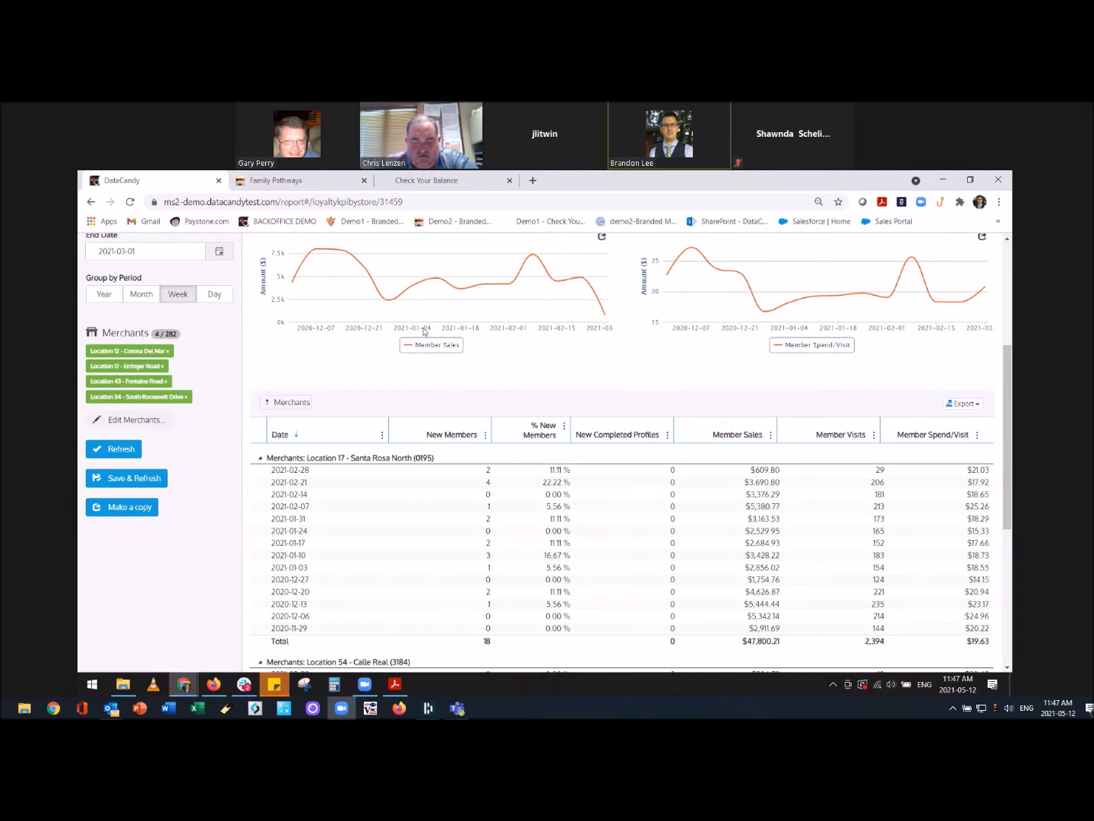
scroll(423, 332, up, 4)
click(451, 266)
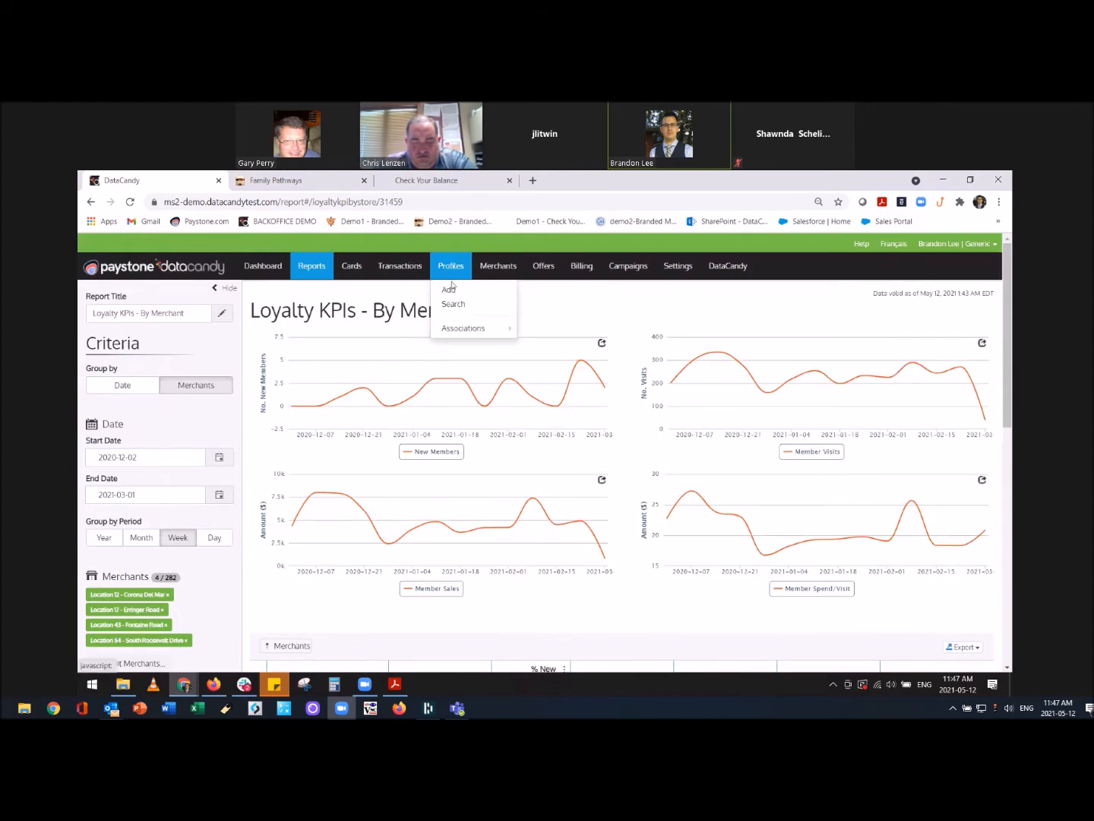
Search member profiles by a first name and scroll to the 100 matching results.
click(453, 304)
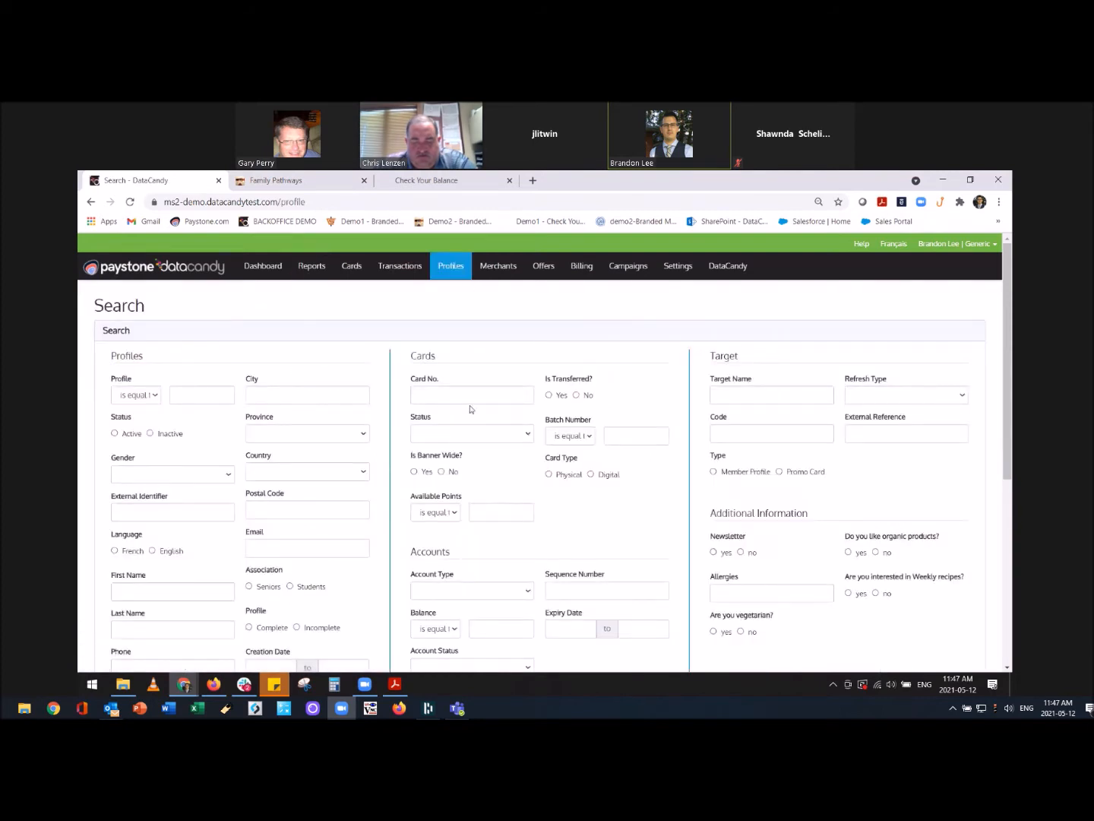
scroll(470, 409, down, 1)
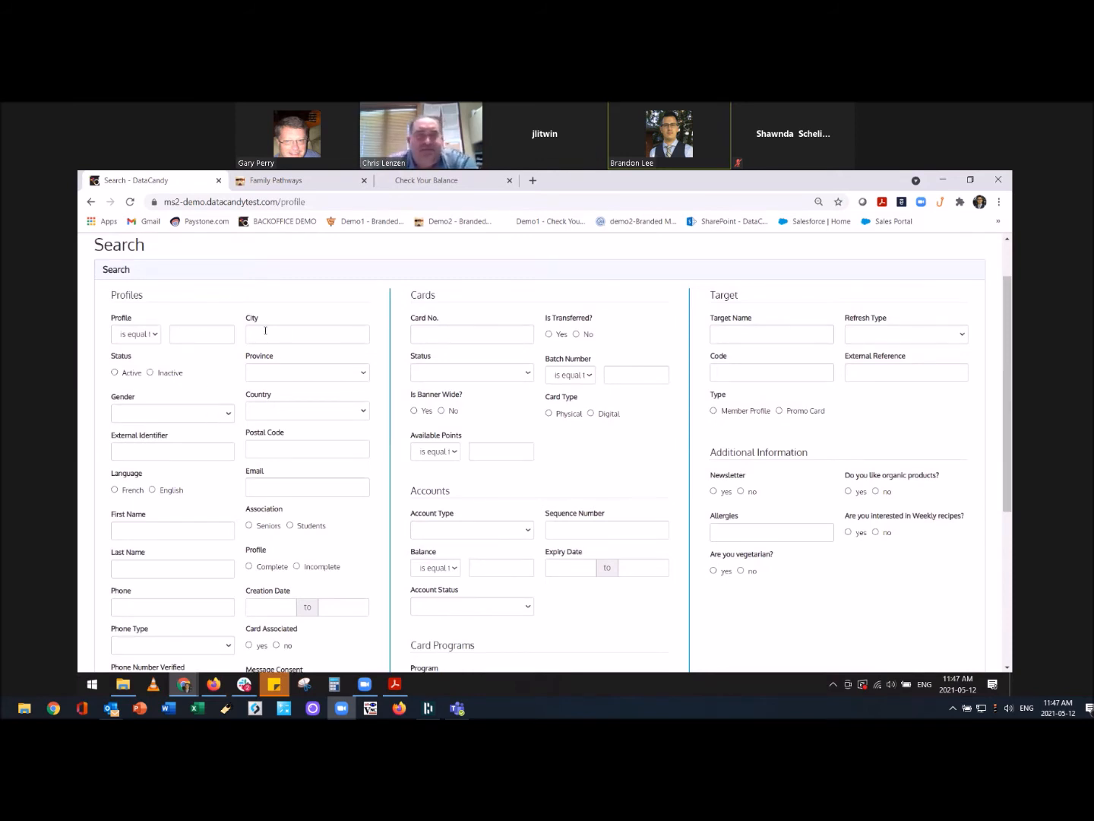
click(160, 528)
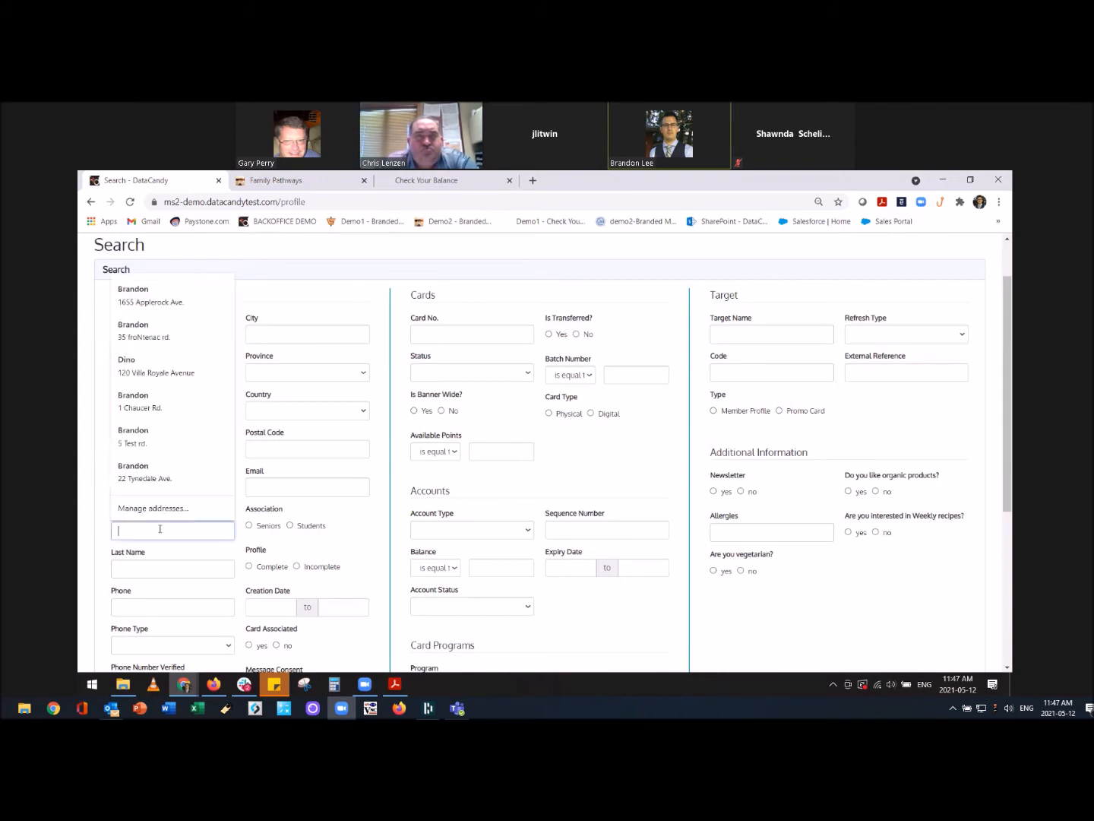
text(Stua)
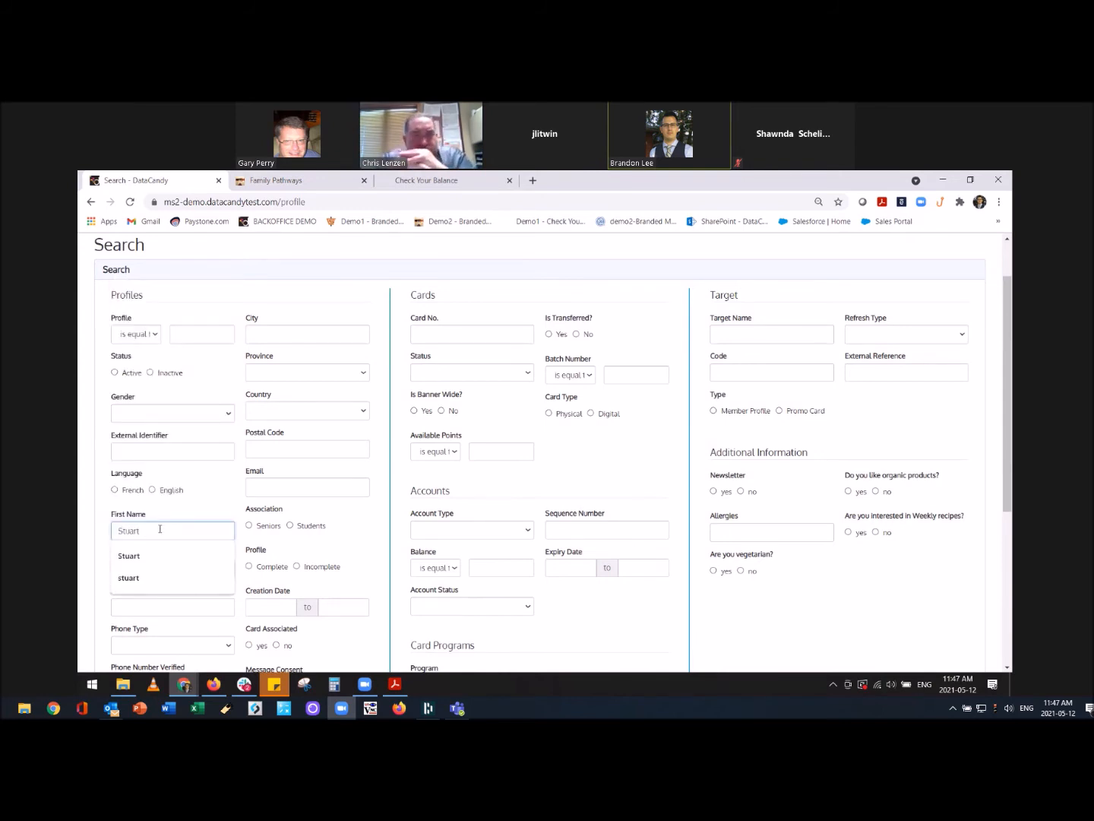
text(rt)
key(Return)
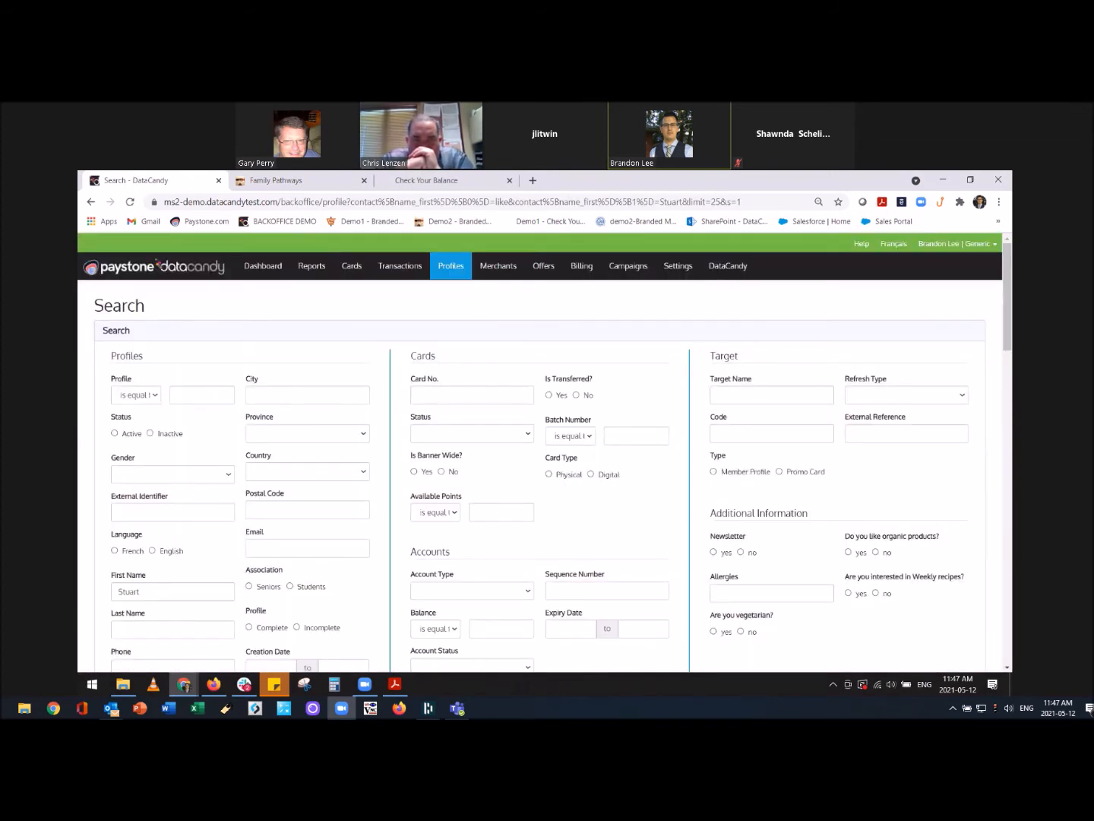
scroll(491, 483, down, 5)
scroll(501, 480, down, 1)
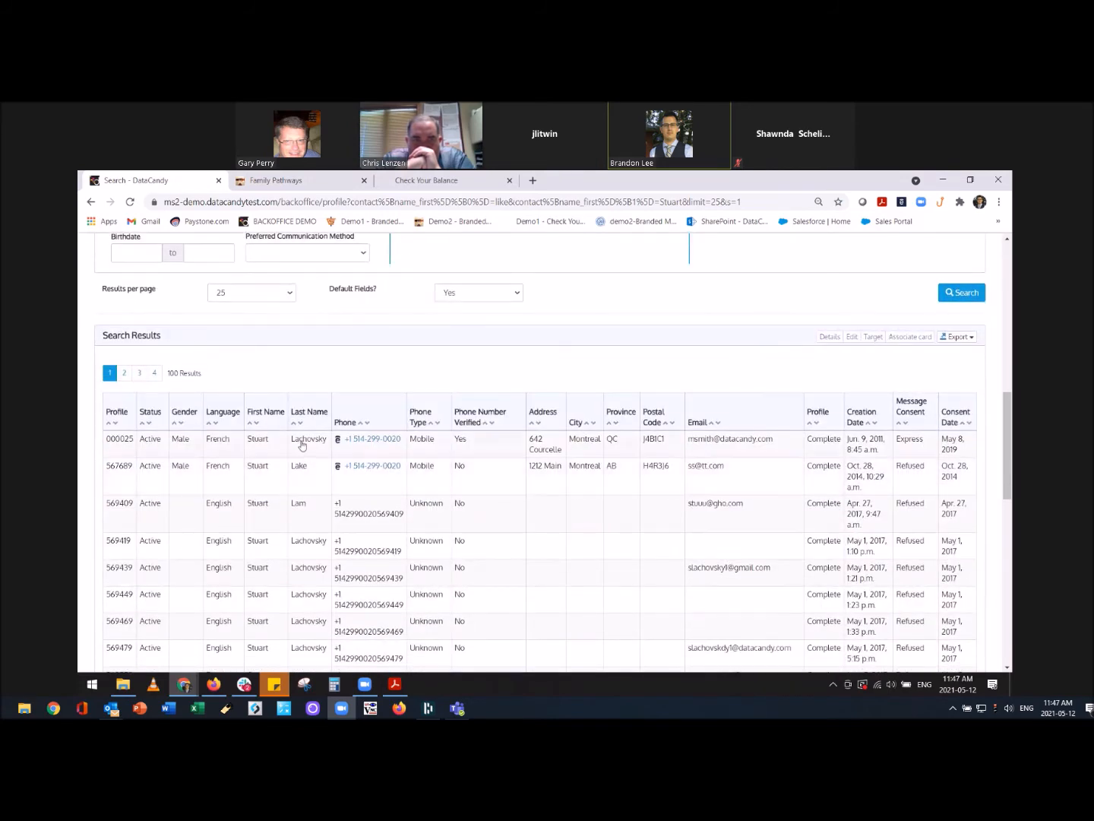
Open the first result's member profile and review its tokens, cards, three accounts and transactions.
click(265, 443)
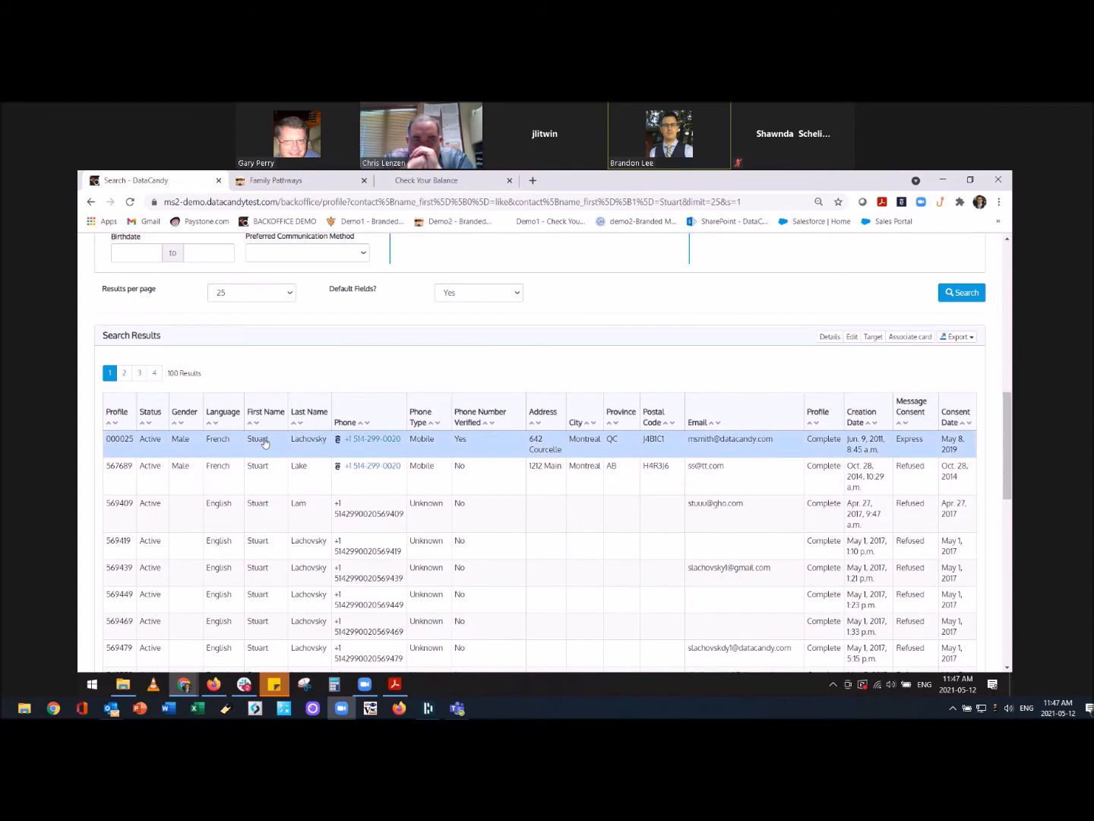
double_click(314, 440)
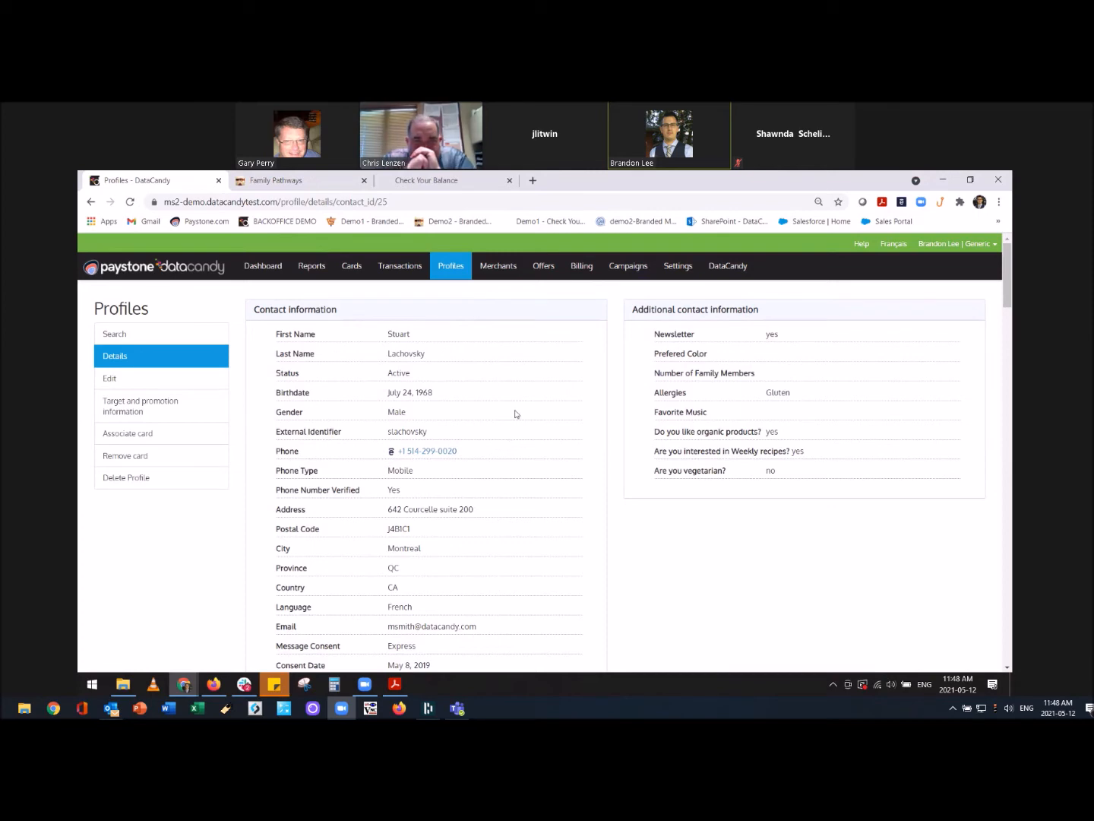
scroll(516, 412, down, 3)
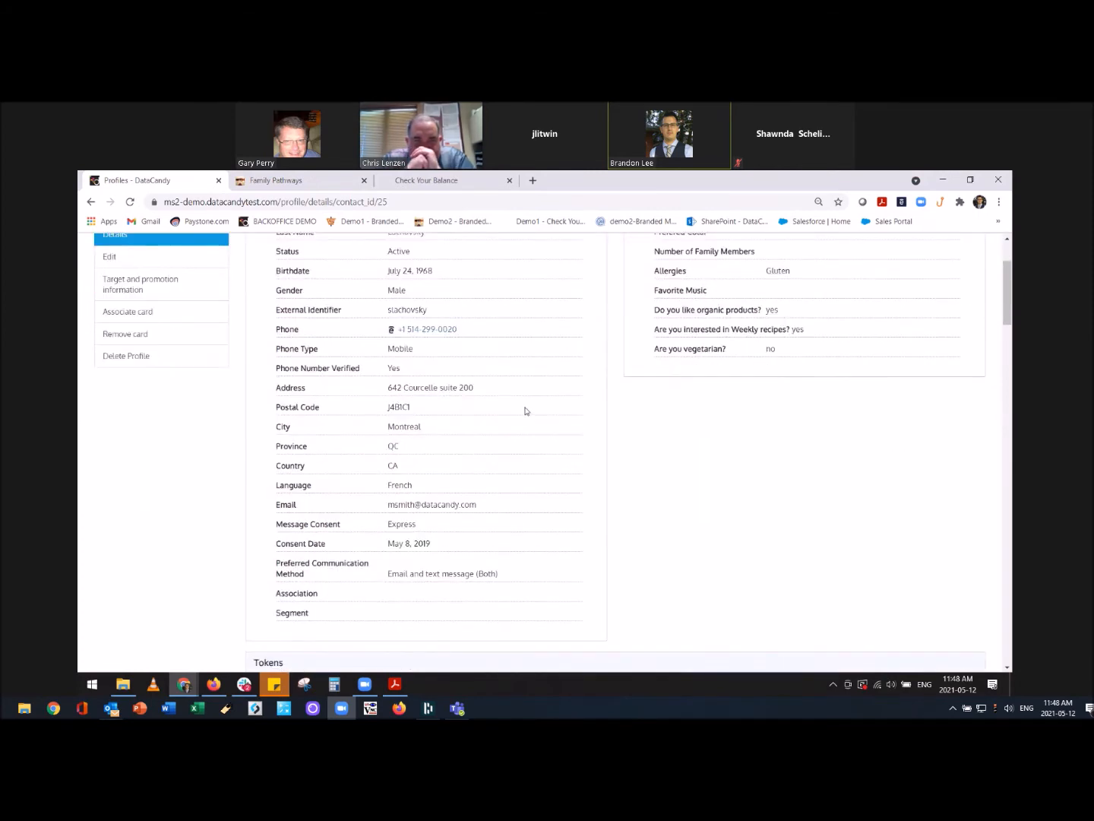
scroll(524, 411, down, 6)
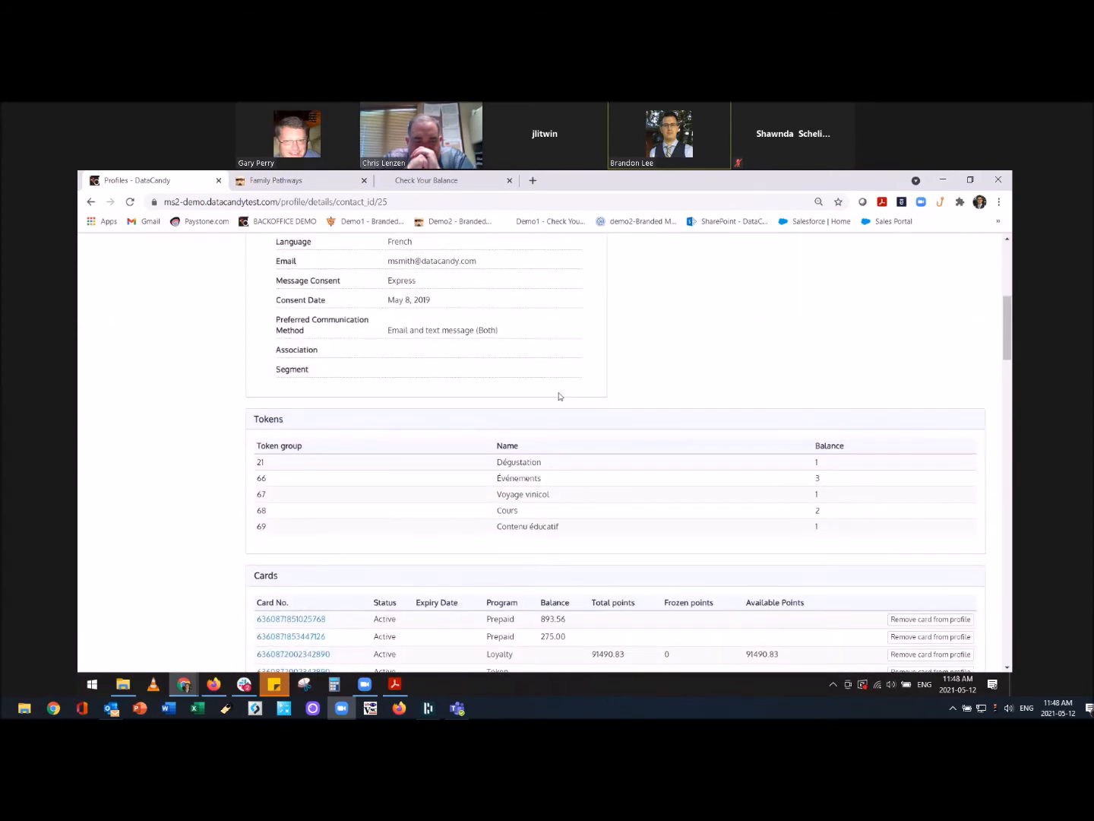
scroll(559, 395, down, 5)
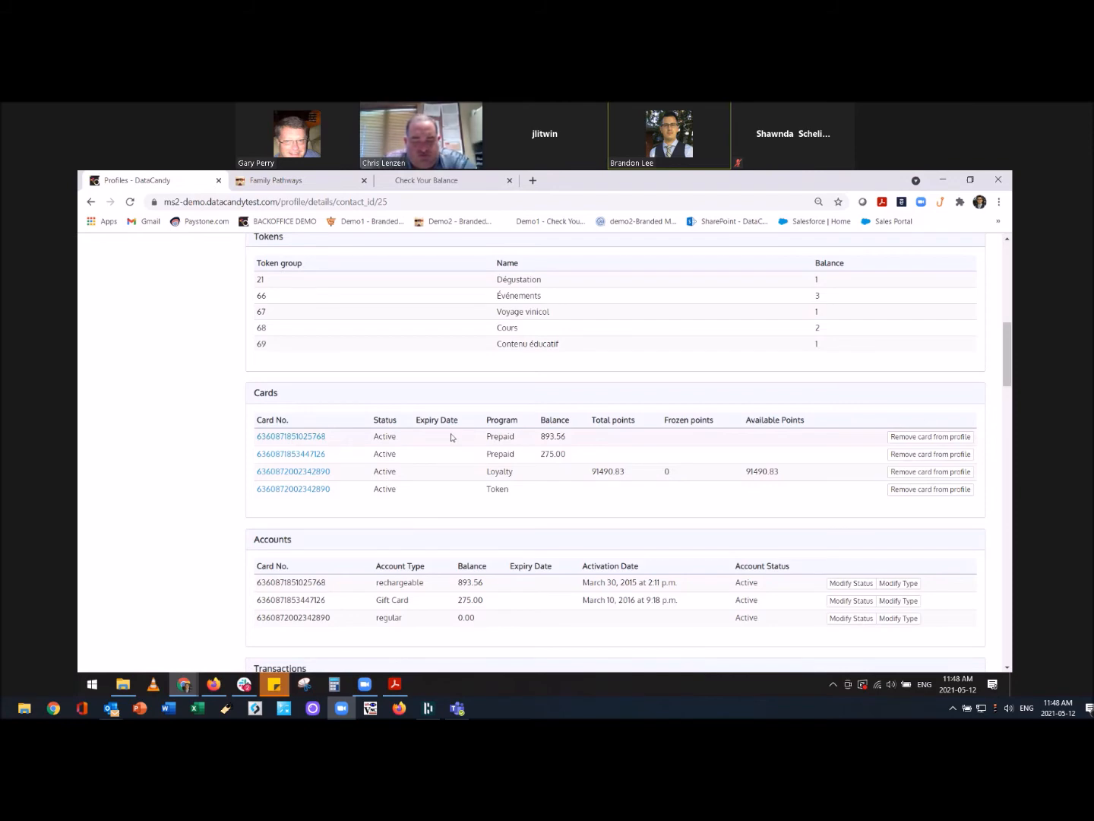
scroll(452, 437, down, 4)
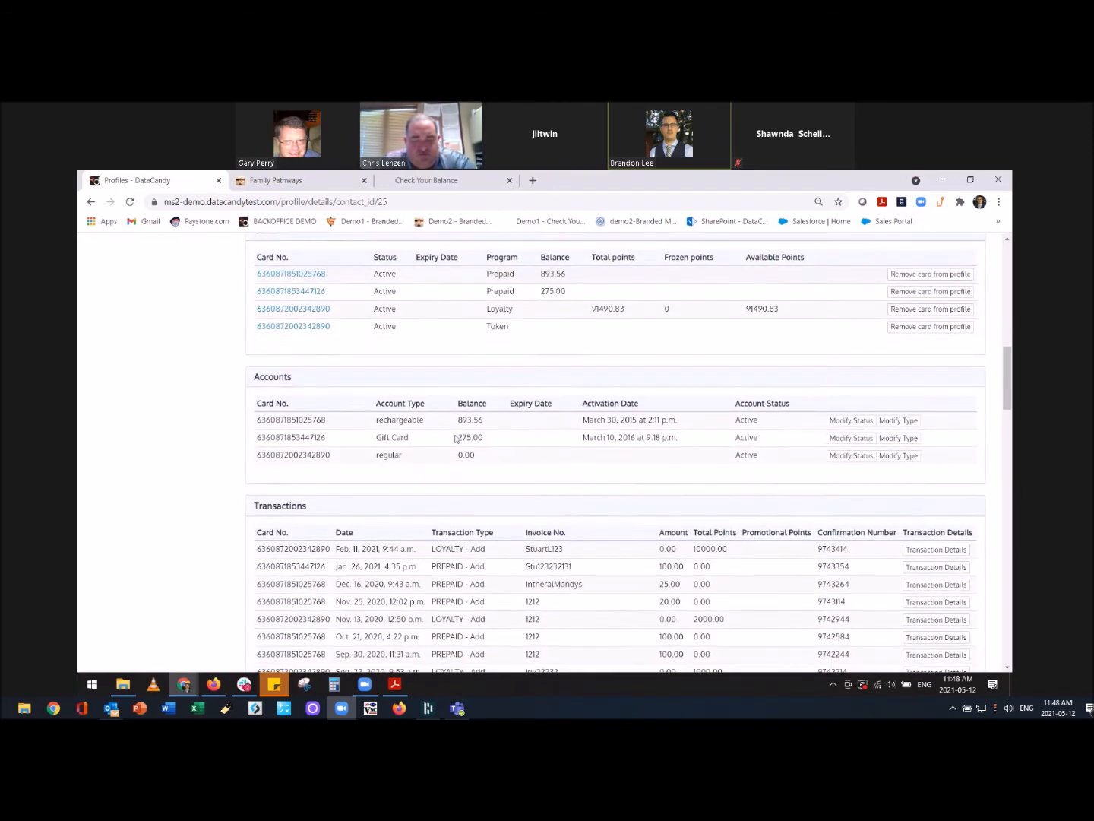
scroll(396, 438, down, 2)
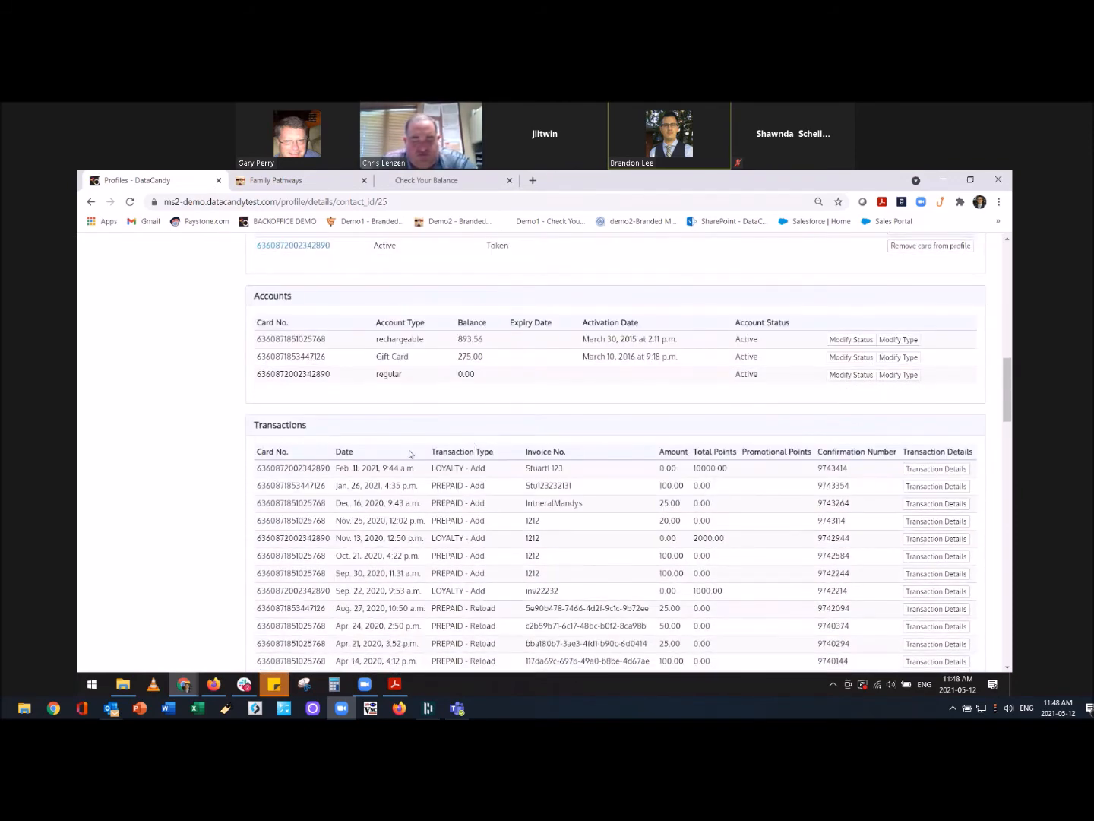
scroll(407, 454, down, 1)
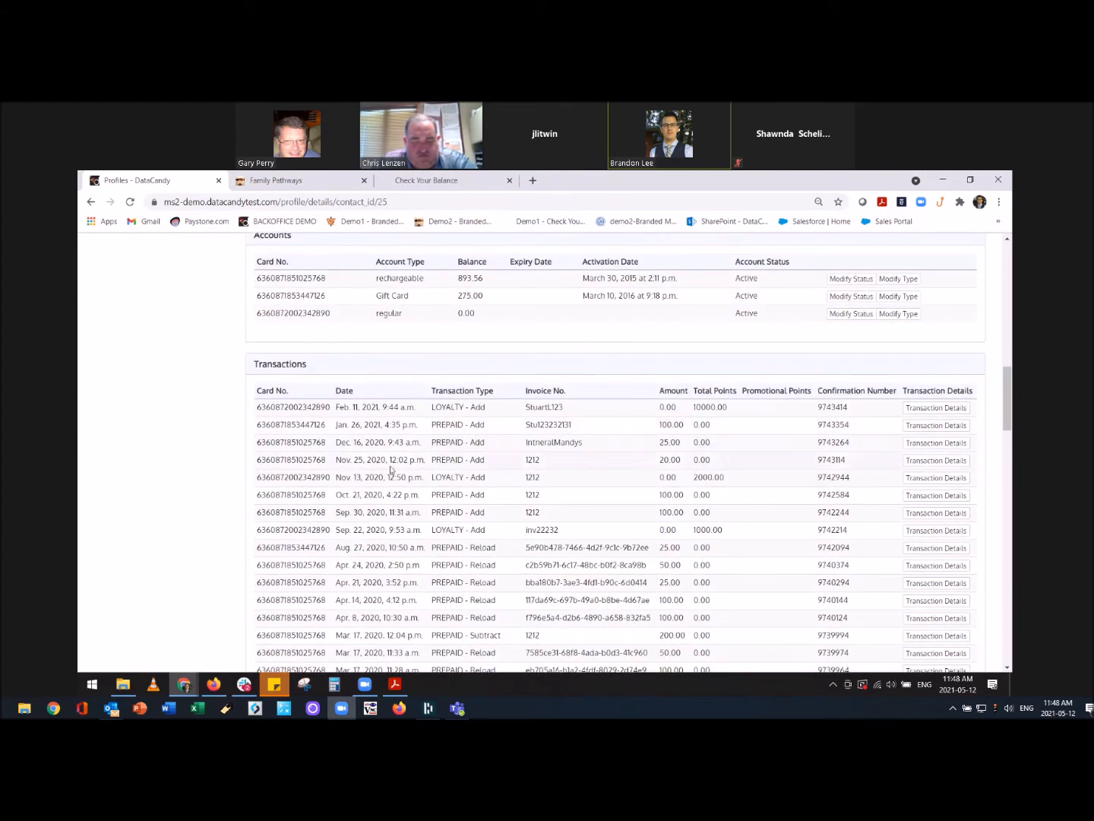
scroll(405, 464, down, 5)
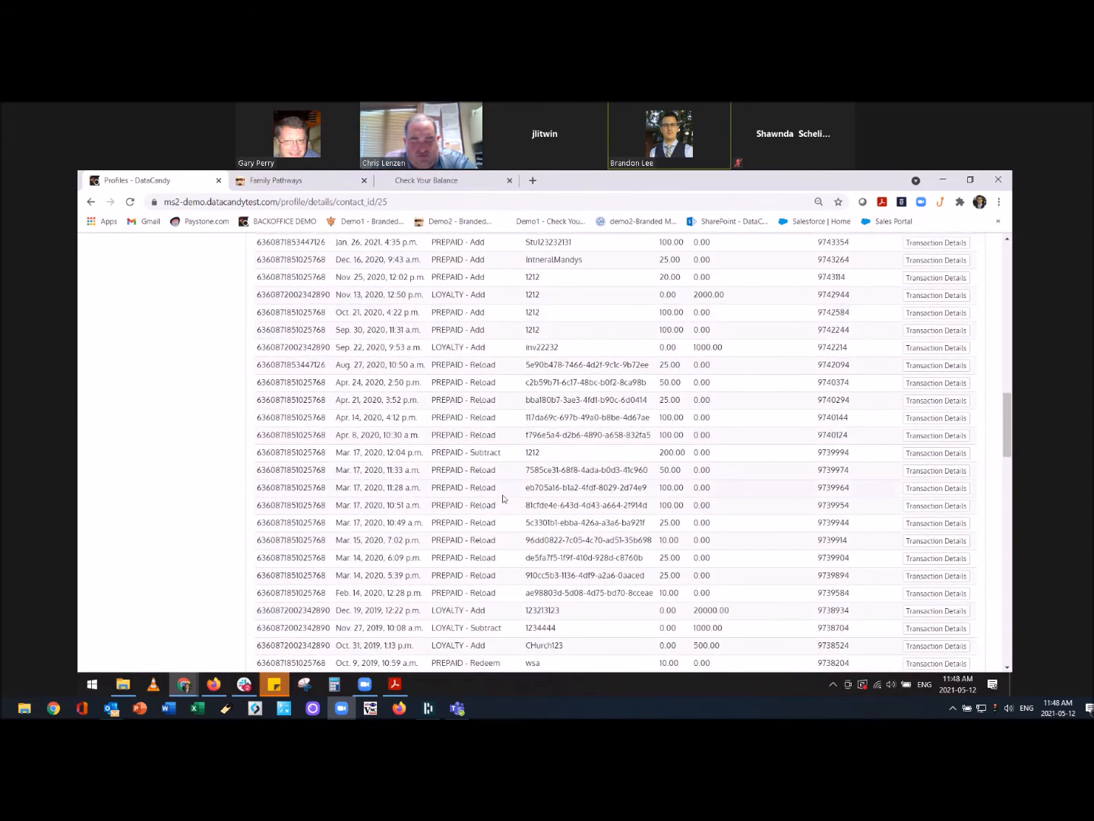
scroll(496, 498, down, 3)
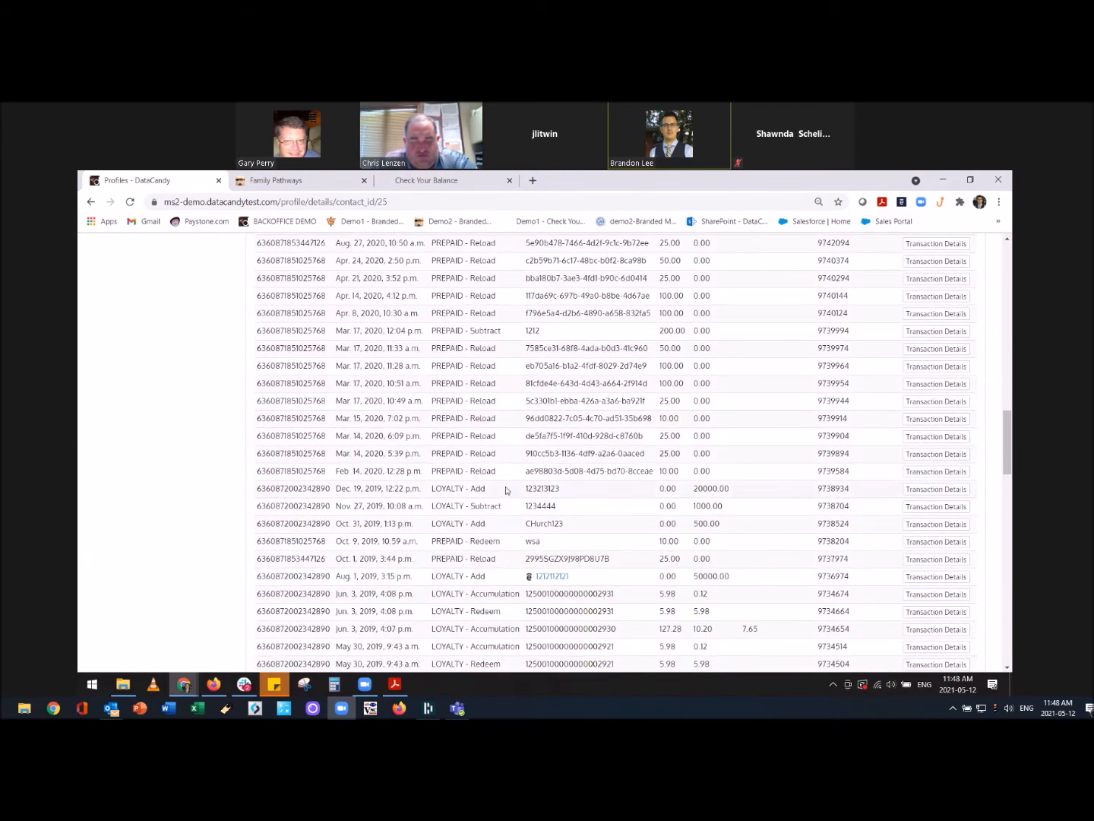
scroll(562, 510, down, 2)
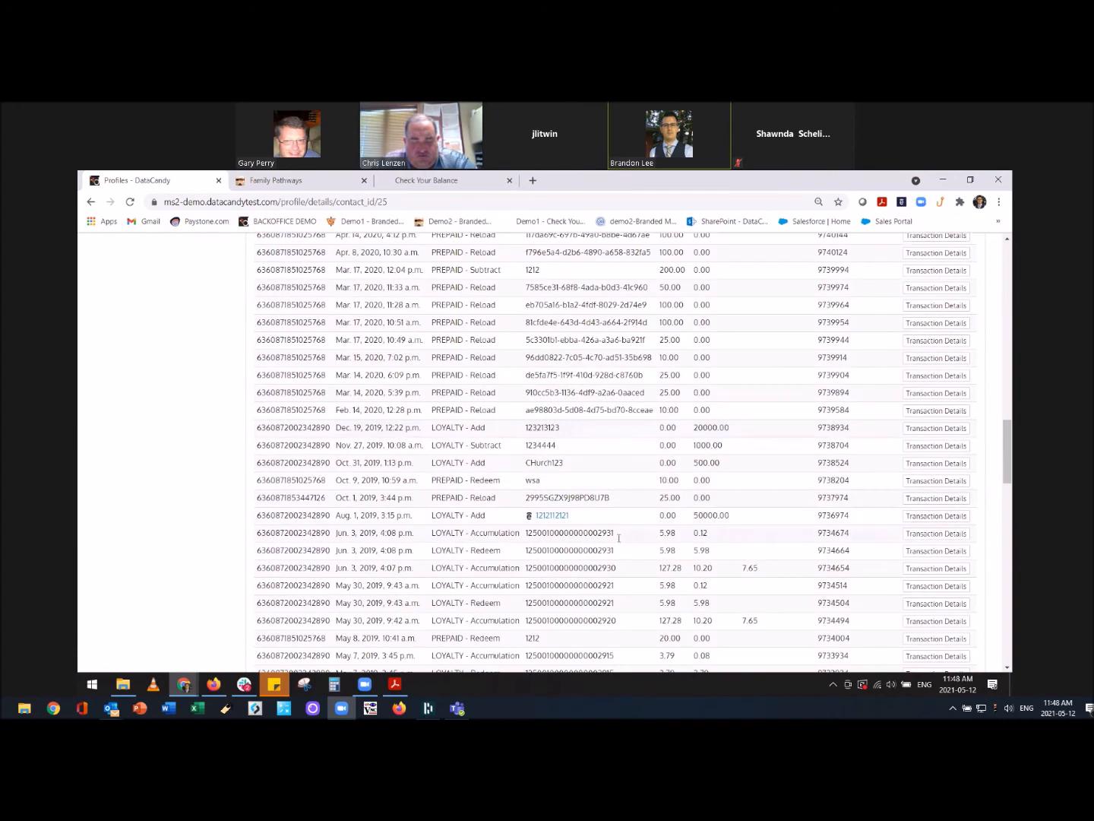
scroll(543, 530, down, 2)
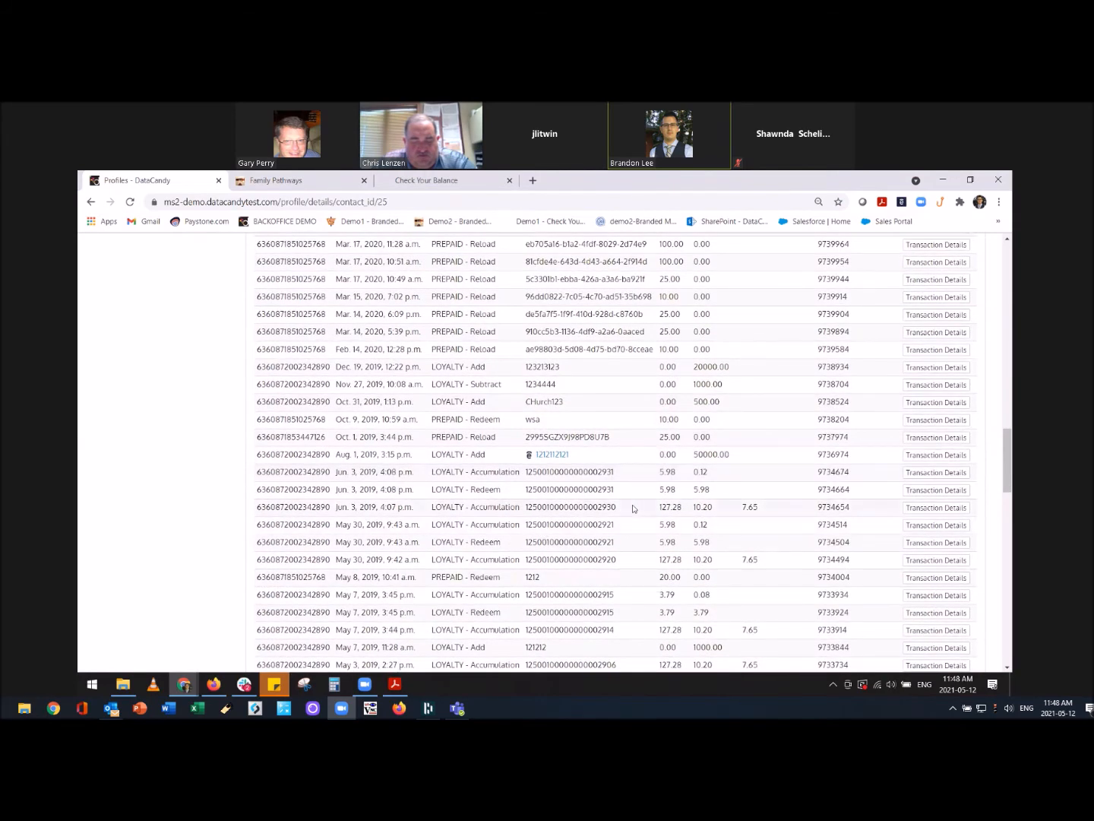
Review details of the Jun. 3, 2019 $127.28 accumulation at Store 212 - Downtown, including DataCandy-4x points.
click(918, 508)
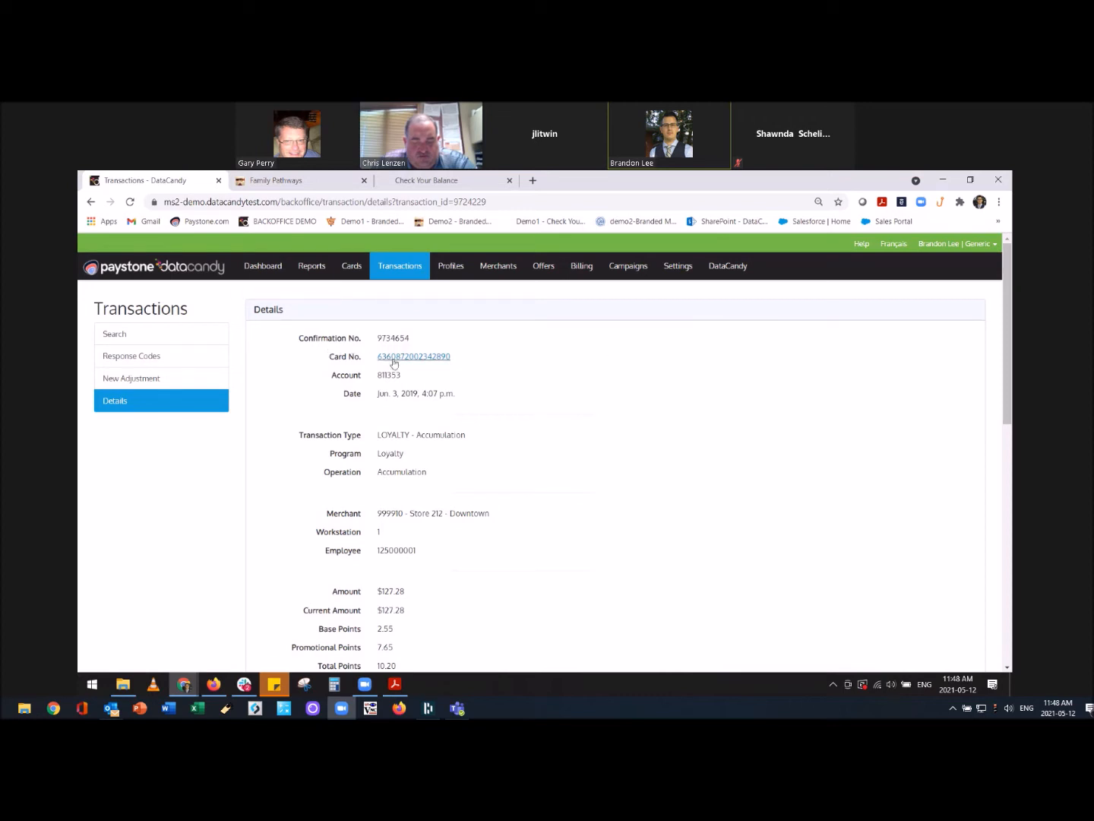
scroll(542, 430, down, 2)
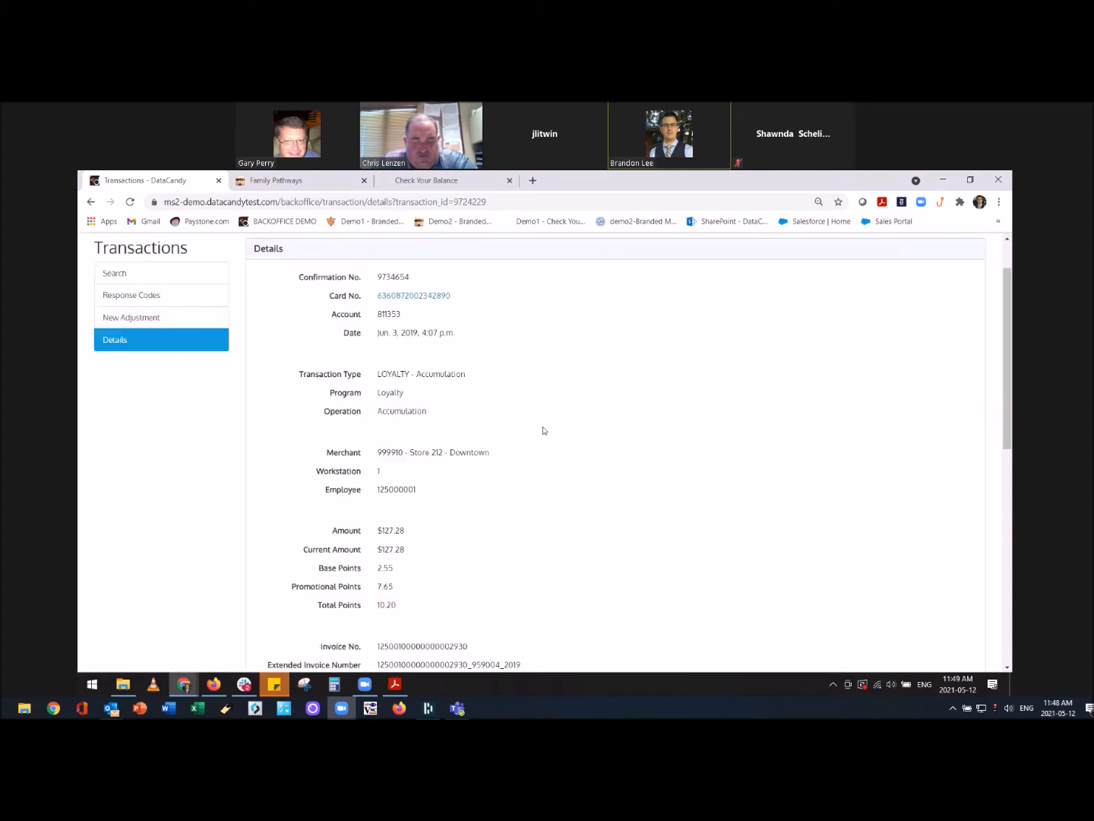
scroll(529, 424, down, 1)
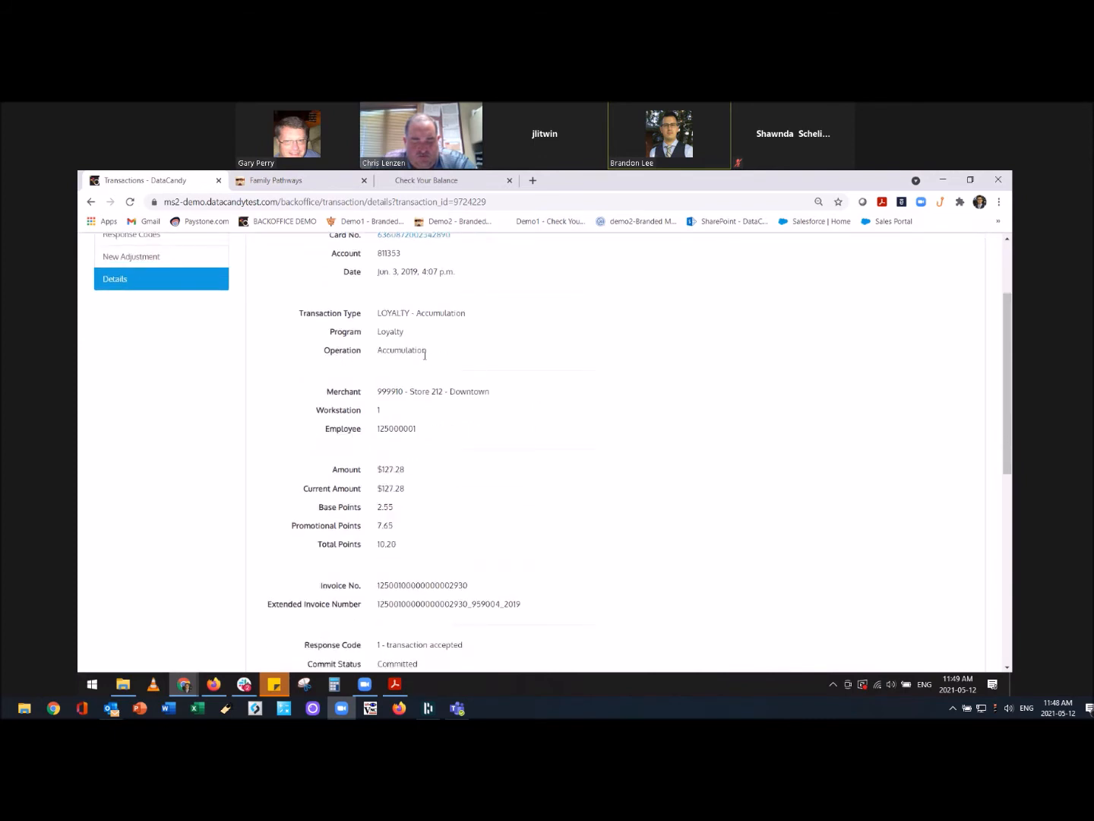
scroll(545, 365, down, 2)
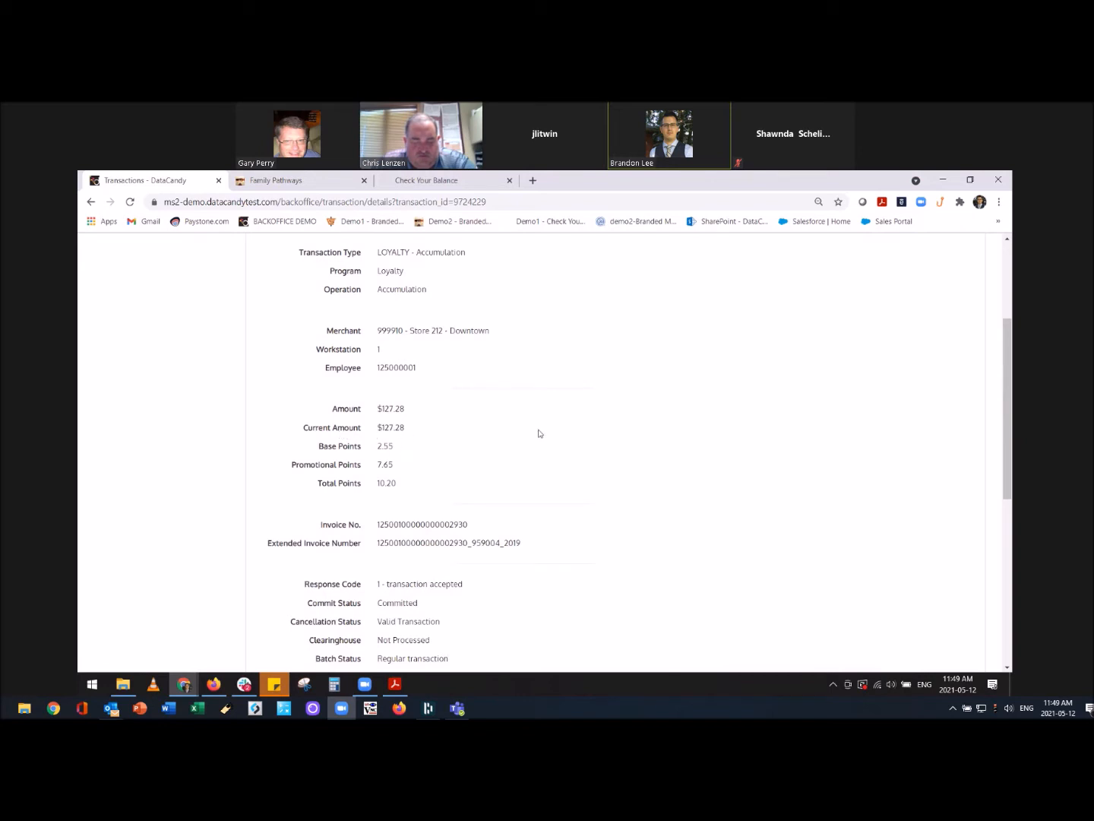
scroll(566, 429, down, 2)
scroll(548, 410, down, 2)
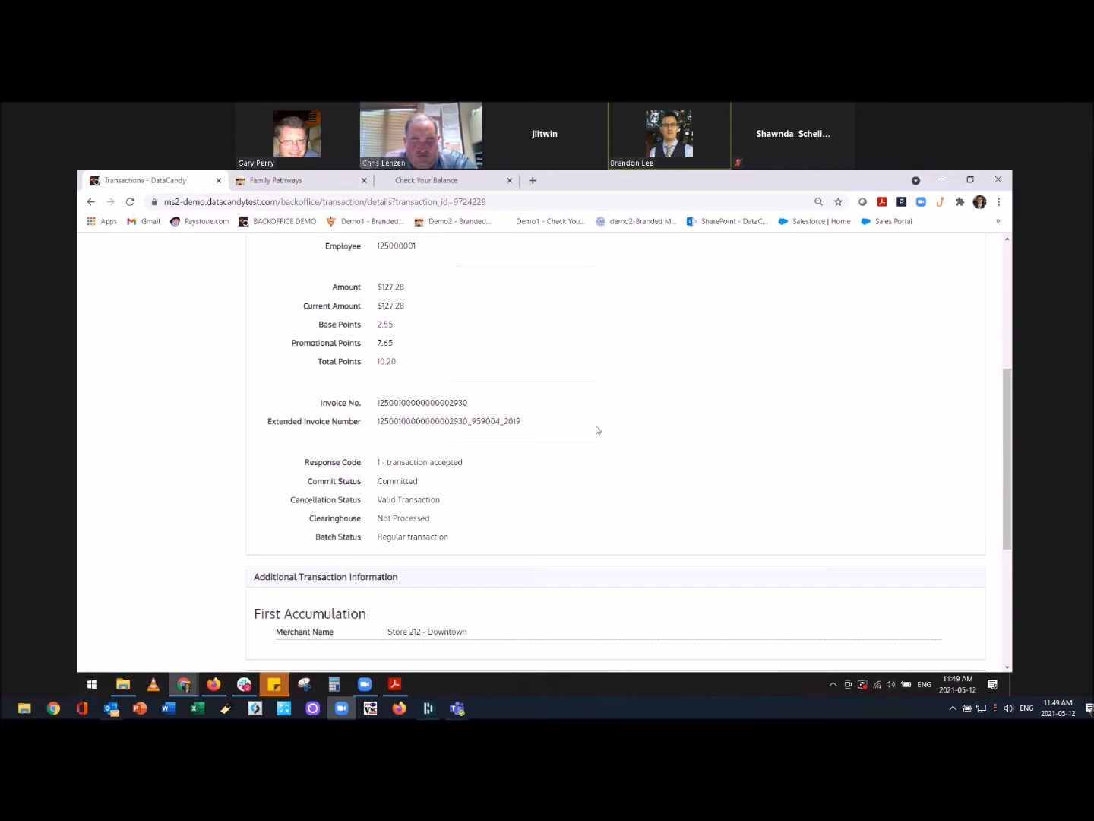
scroll(600, 427, down, 1)
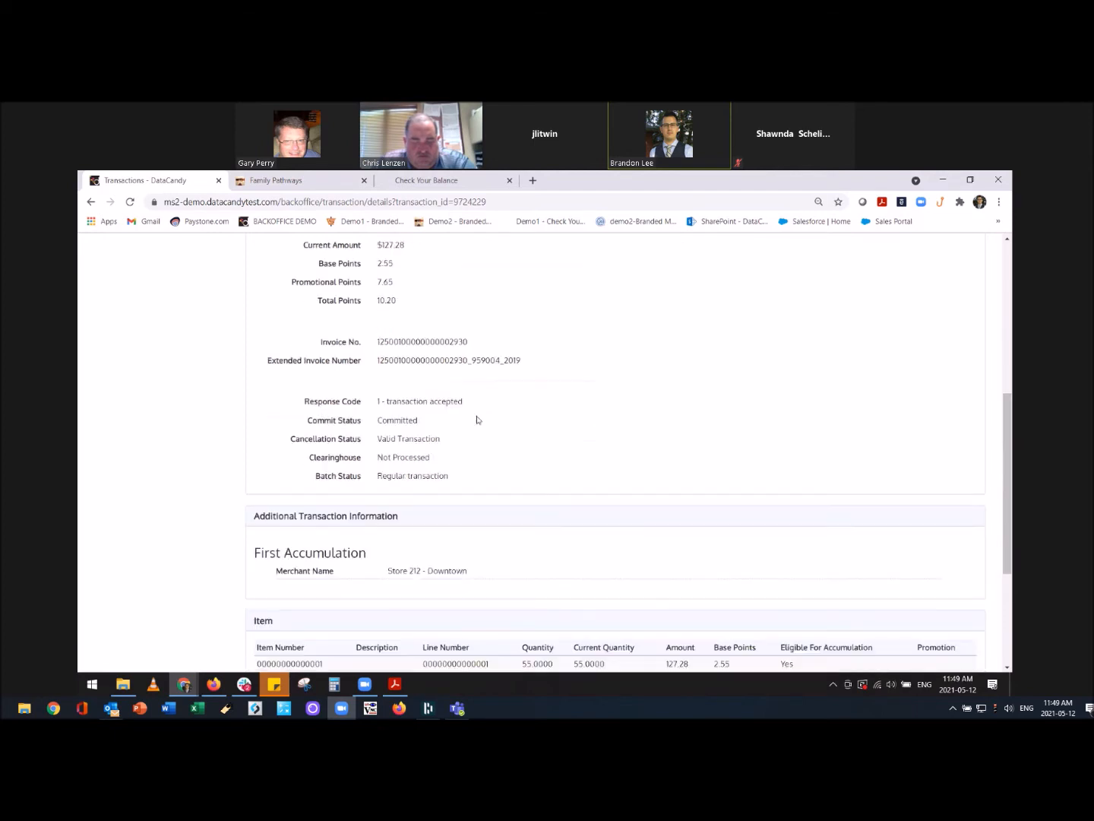
scroll(557, 456, down, 2)
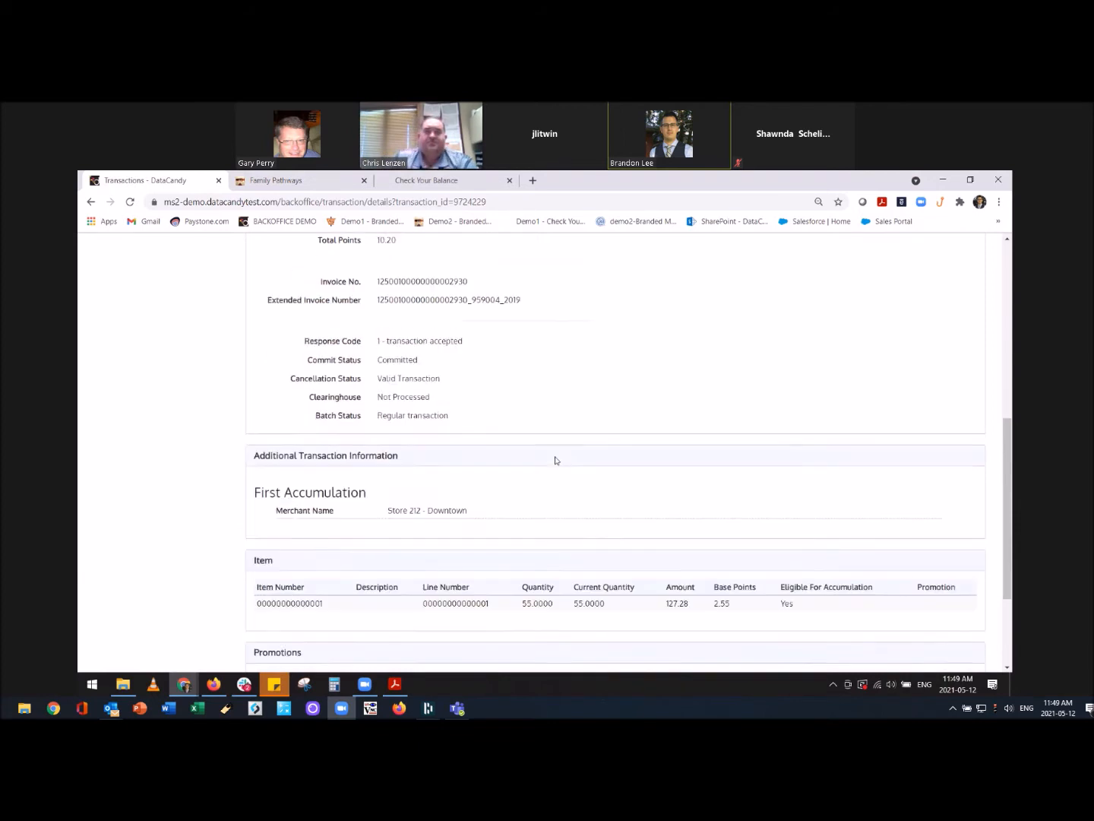
scroll(521, 427, down, 2)
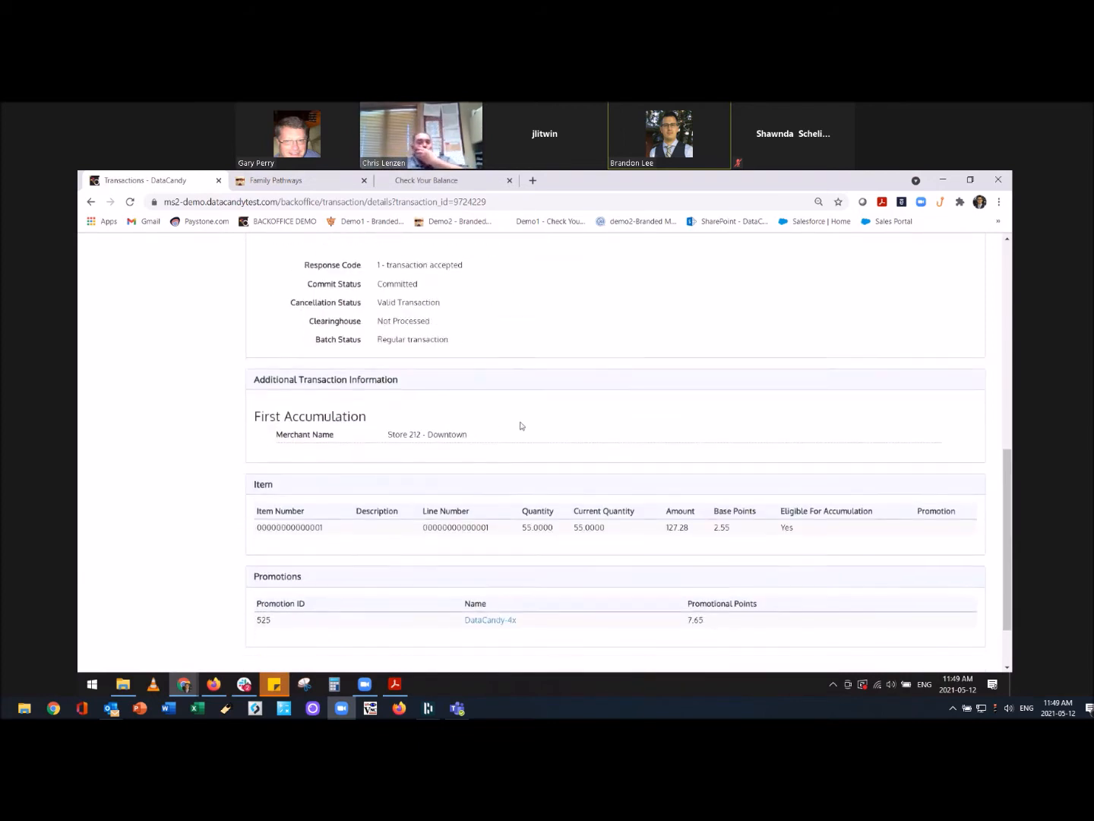
scroll(520, 427, up, 2)
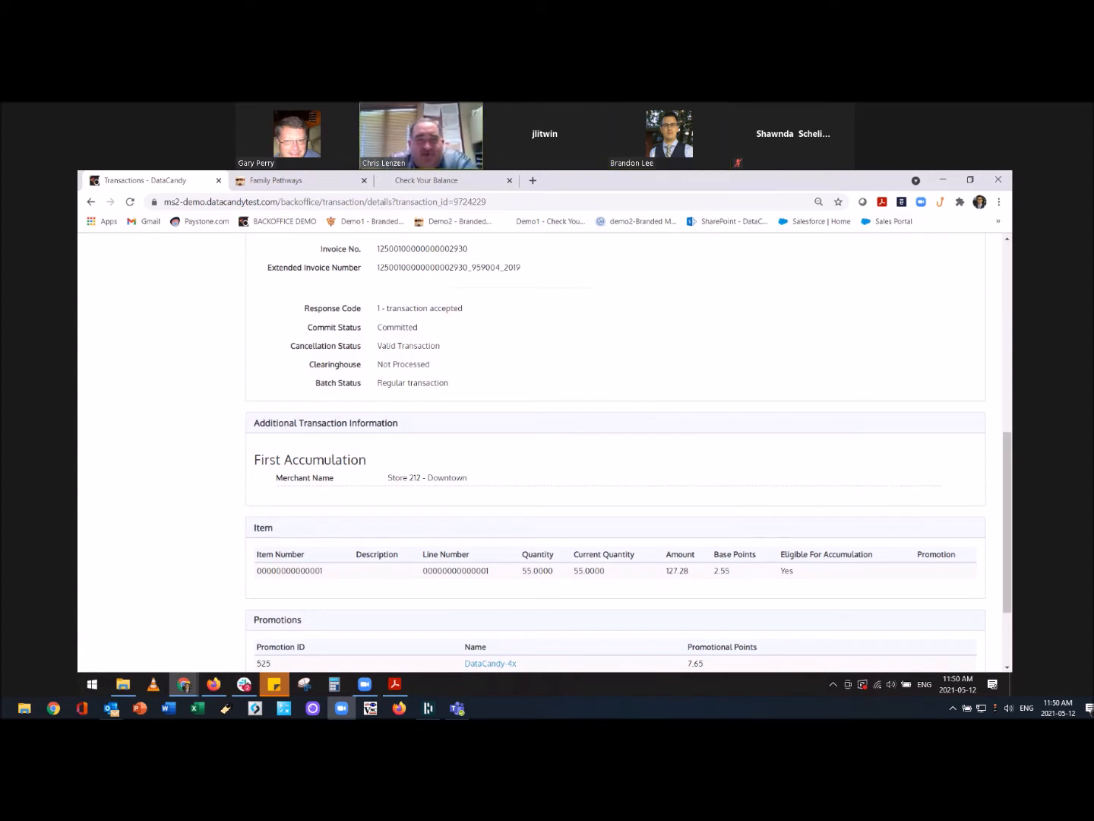
scroll(675, 384, up, 7)
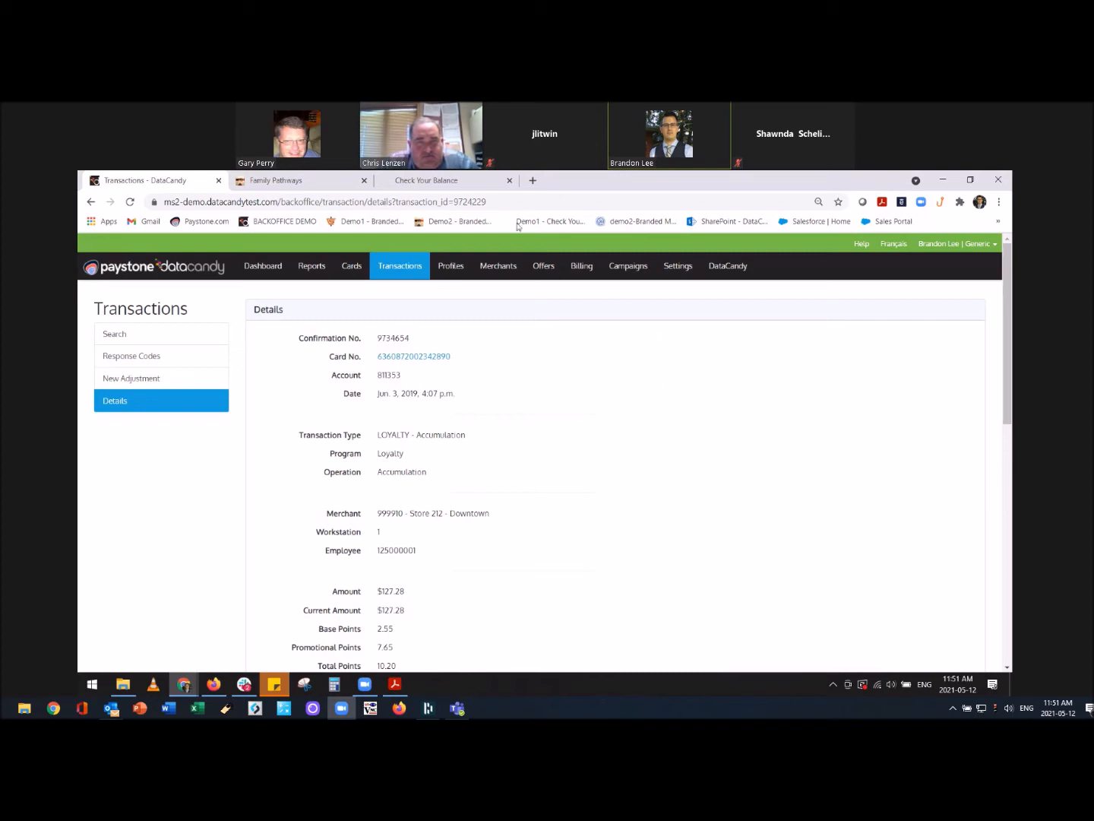
Create a new Member Profile target named 'Pathways Test 1'.
mouse_move(546, 266)
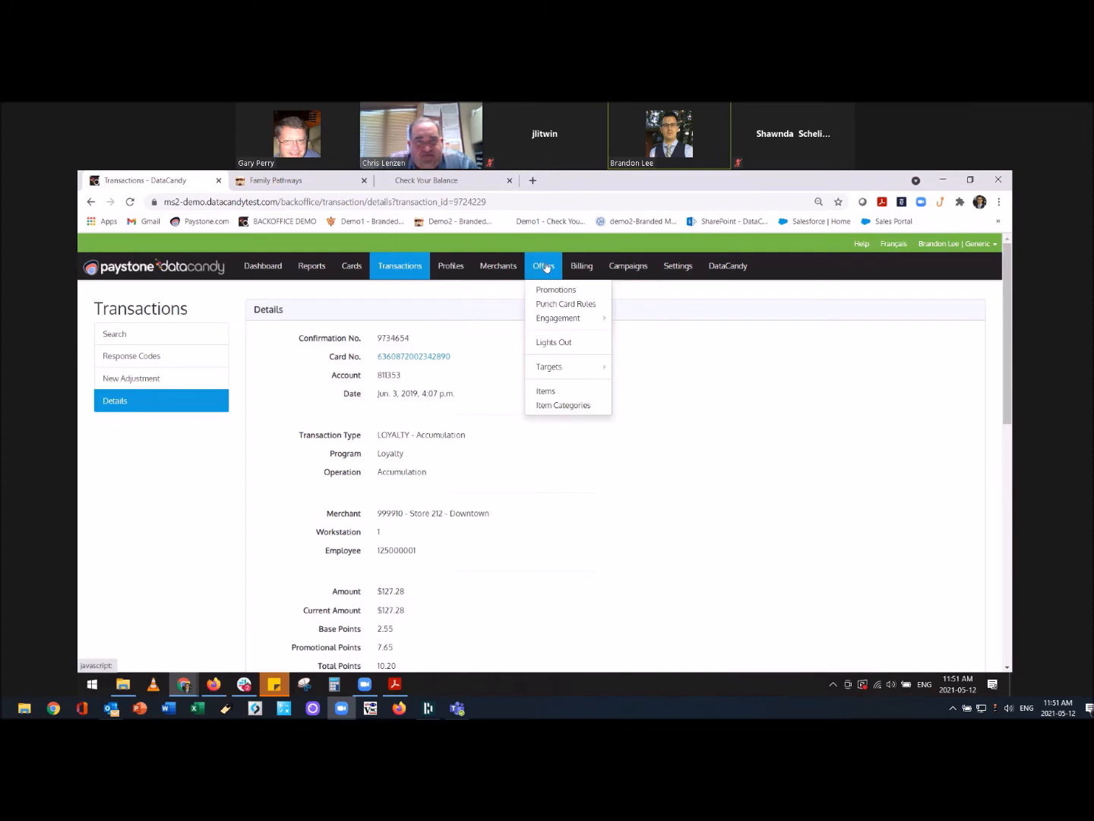
mouse_move(550, 368)
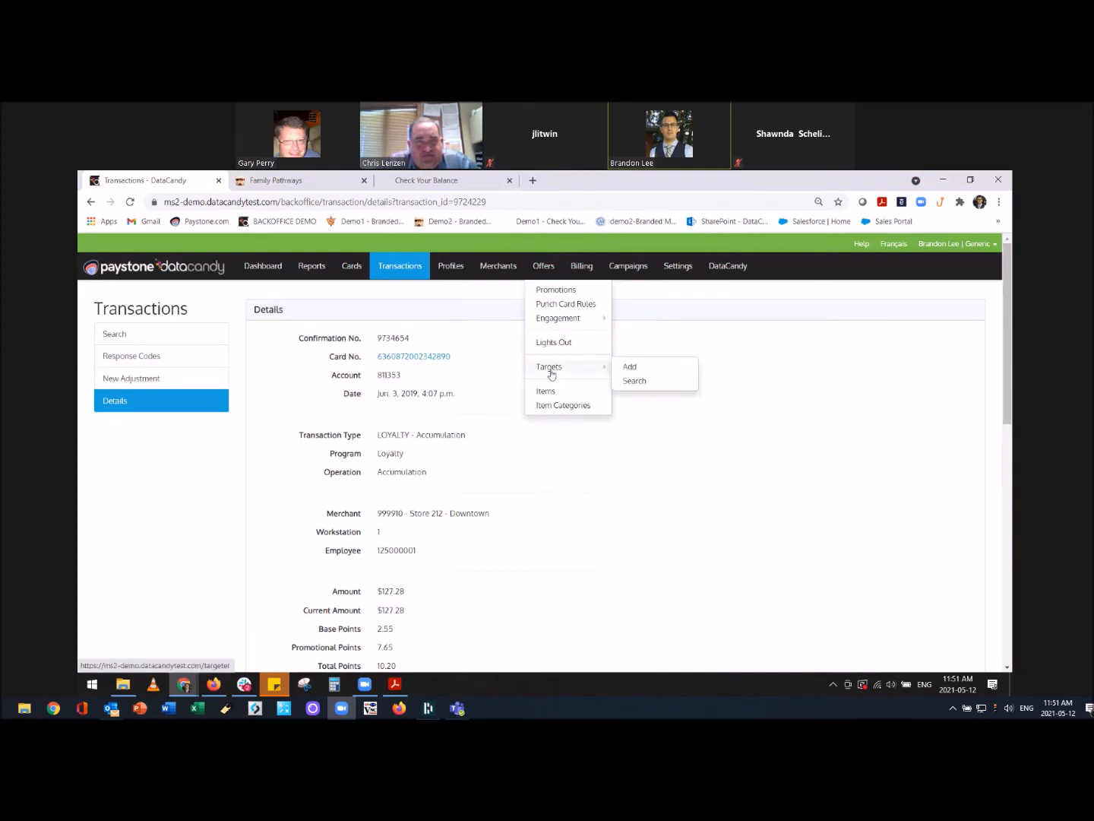
click(631, 367)
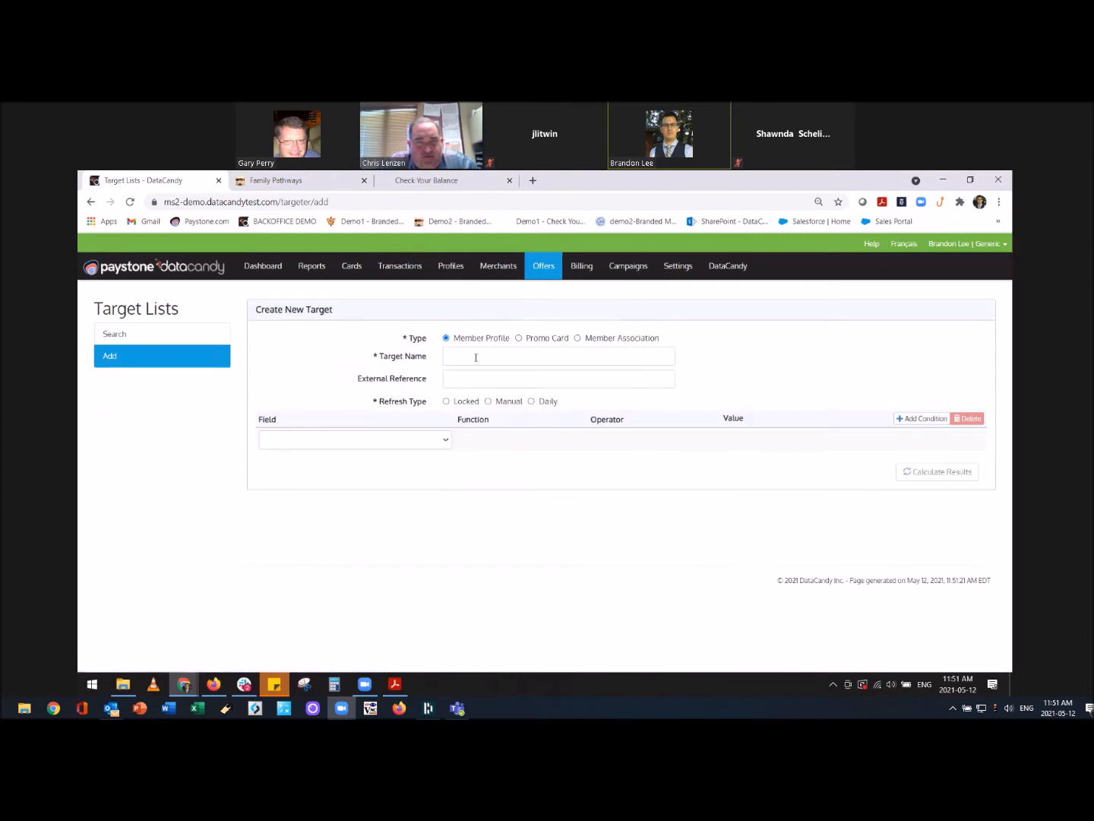
click(475, 357)
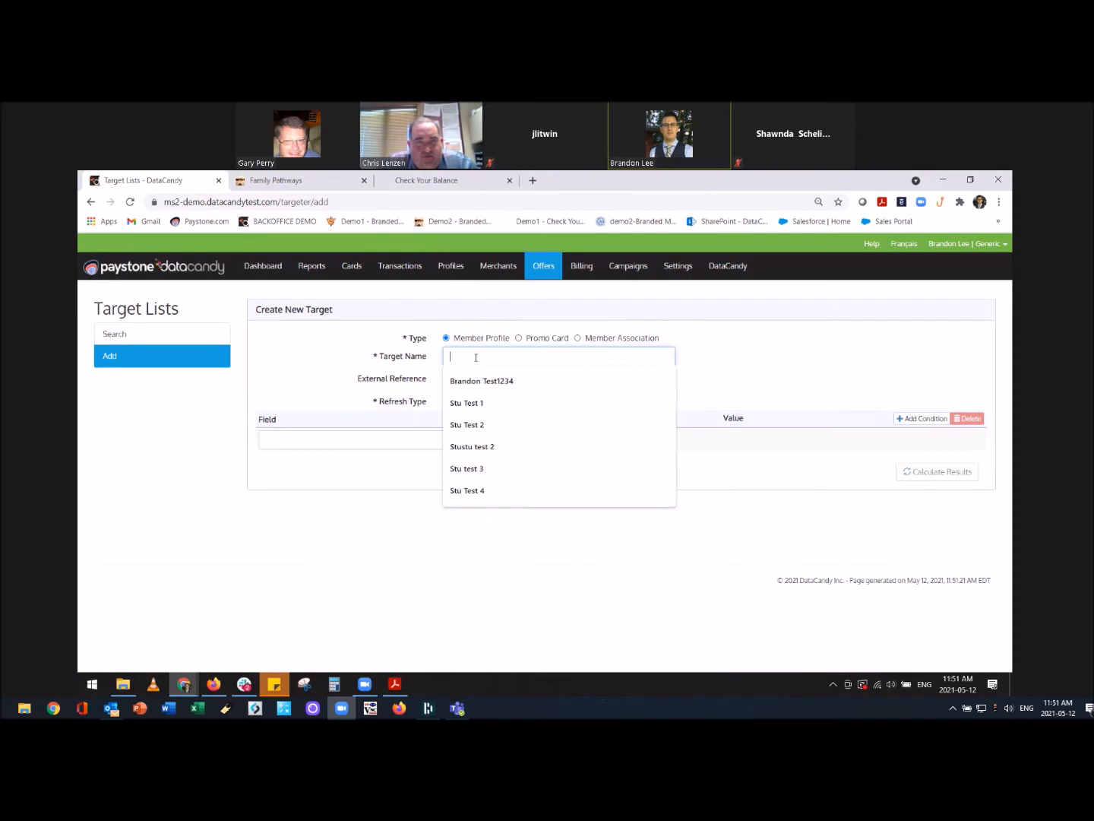
text(Path)
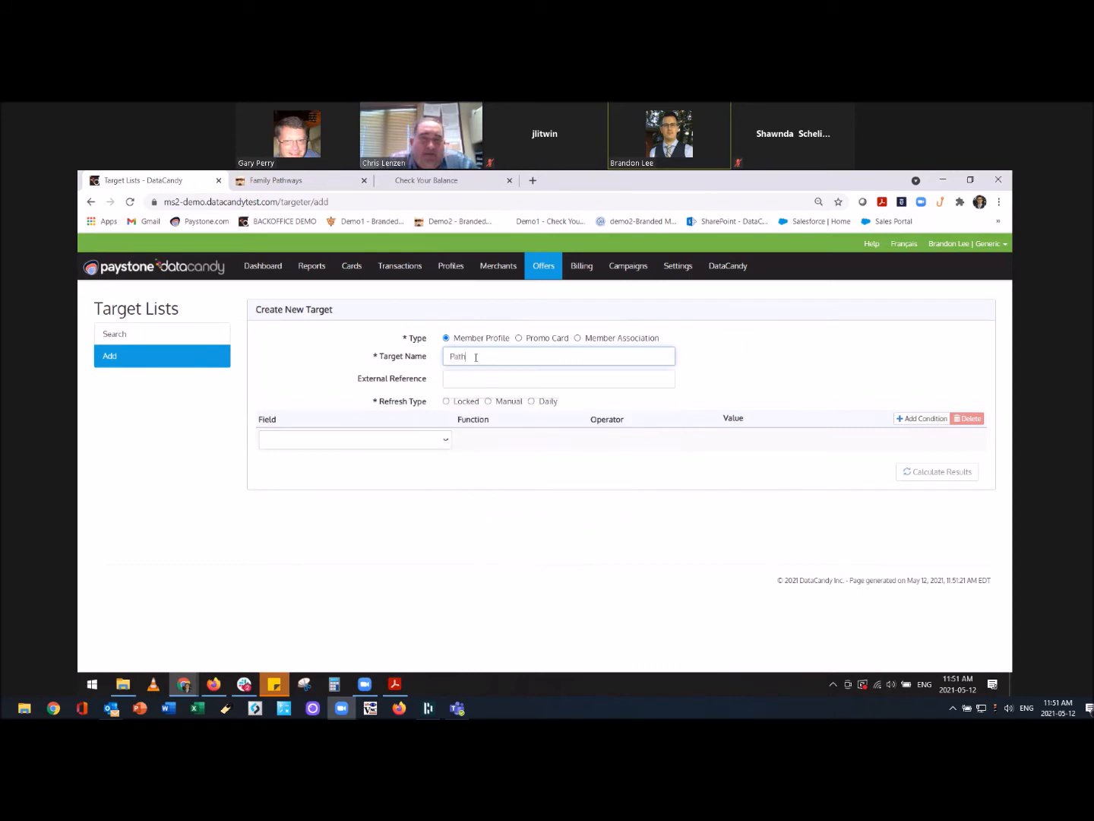
text(ways Trest)
key(BackSpace)
key(BackSpace)
key(BackSpace)
key(BackSpace)
key(BackSpace)
text(est 1)
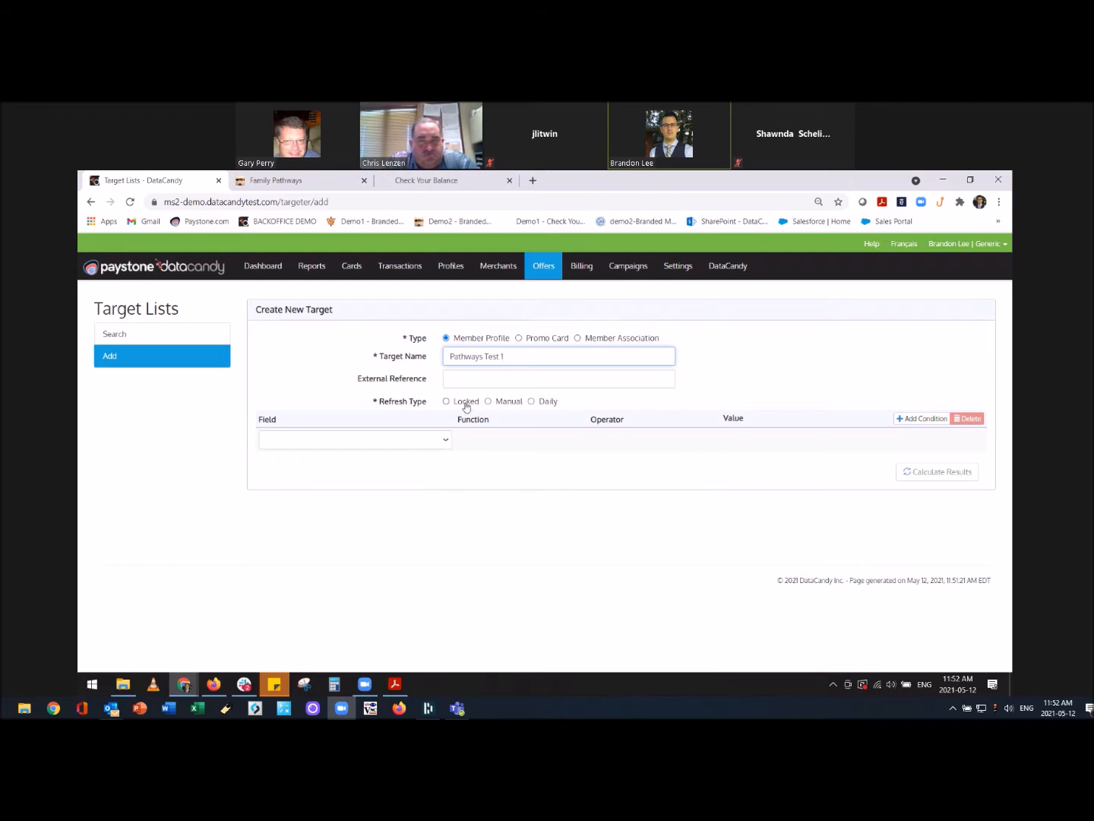
Set the target's refresh type to Locked, add condition rows, and set Gender is equal to Male.
click(468, 403)
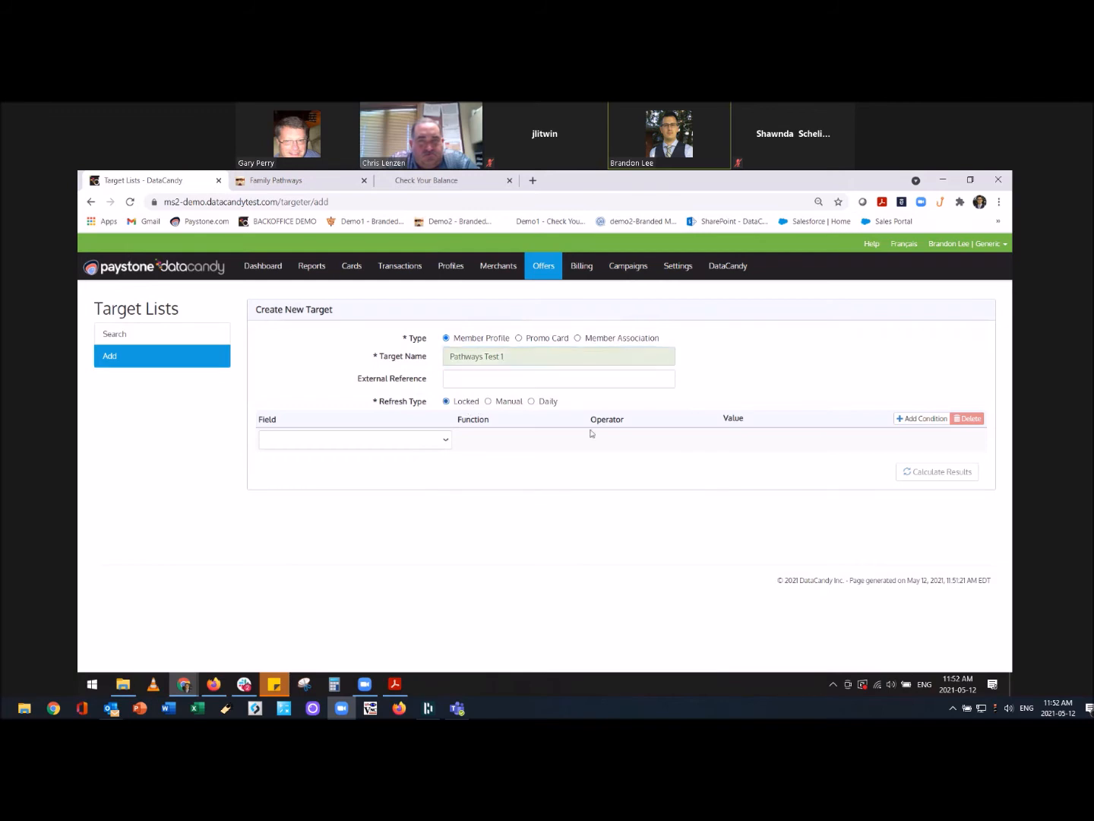
click(925, 419)
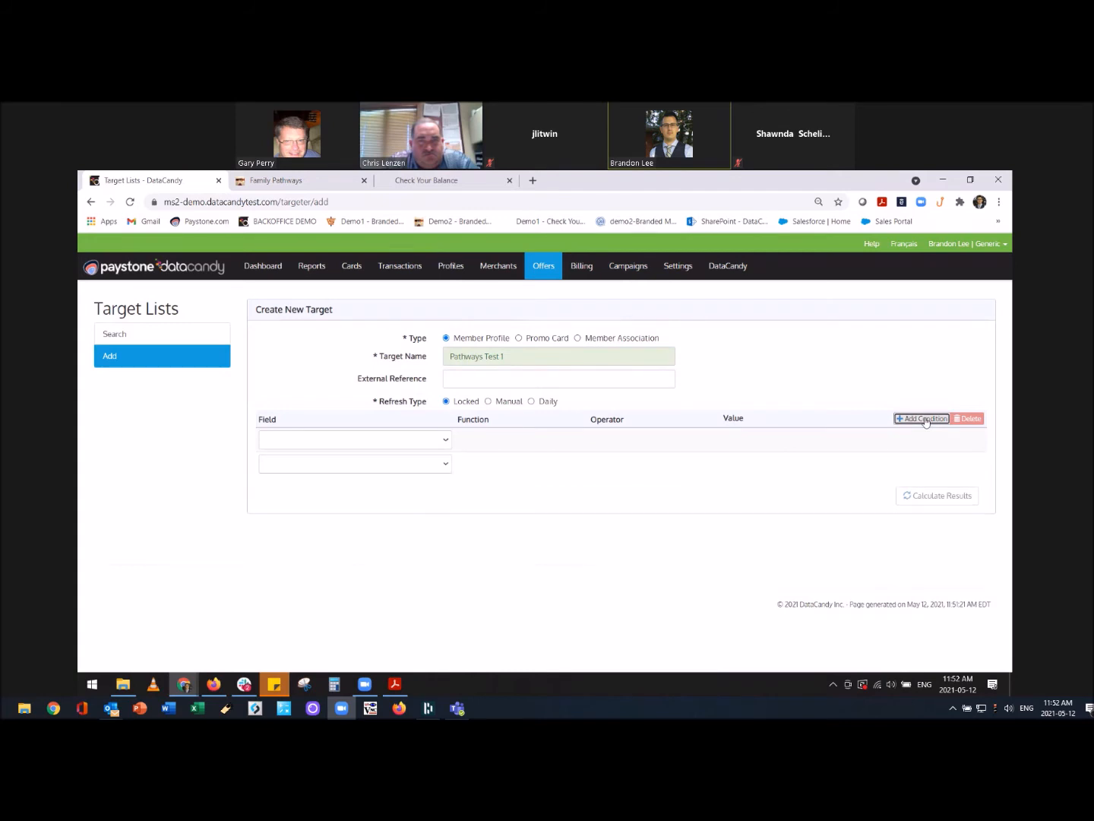
click(926, 420)
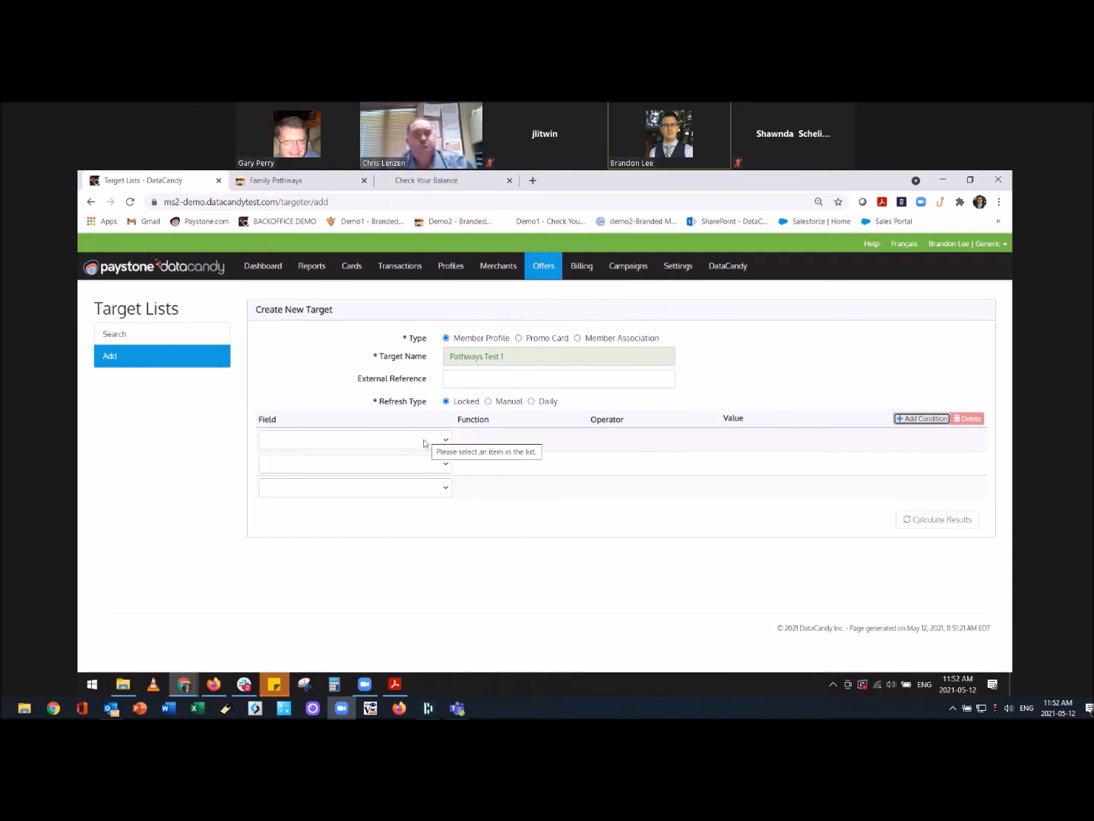
click(425, 443)
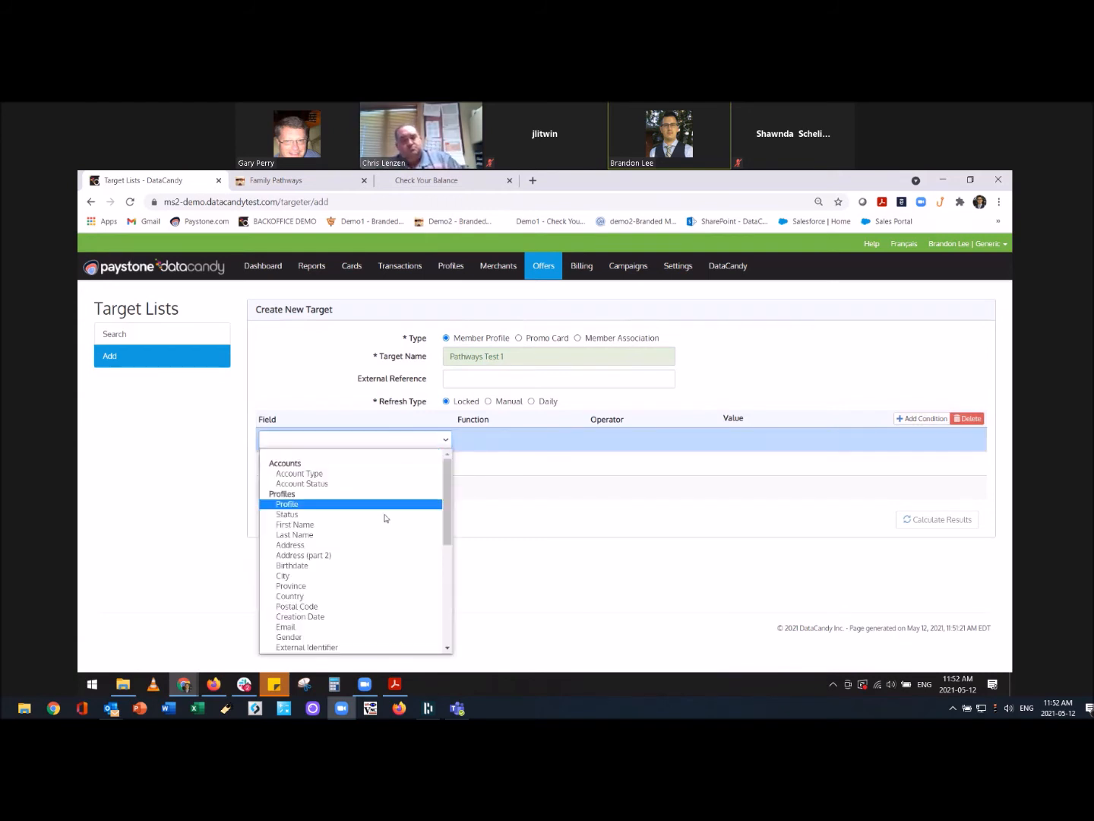
scroll(364, 579, down, 4)
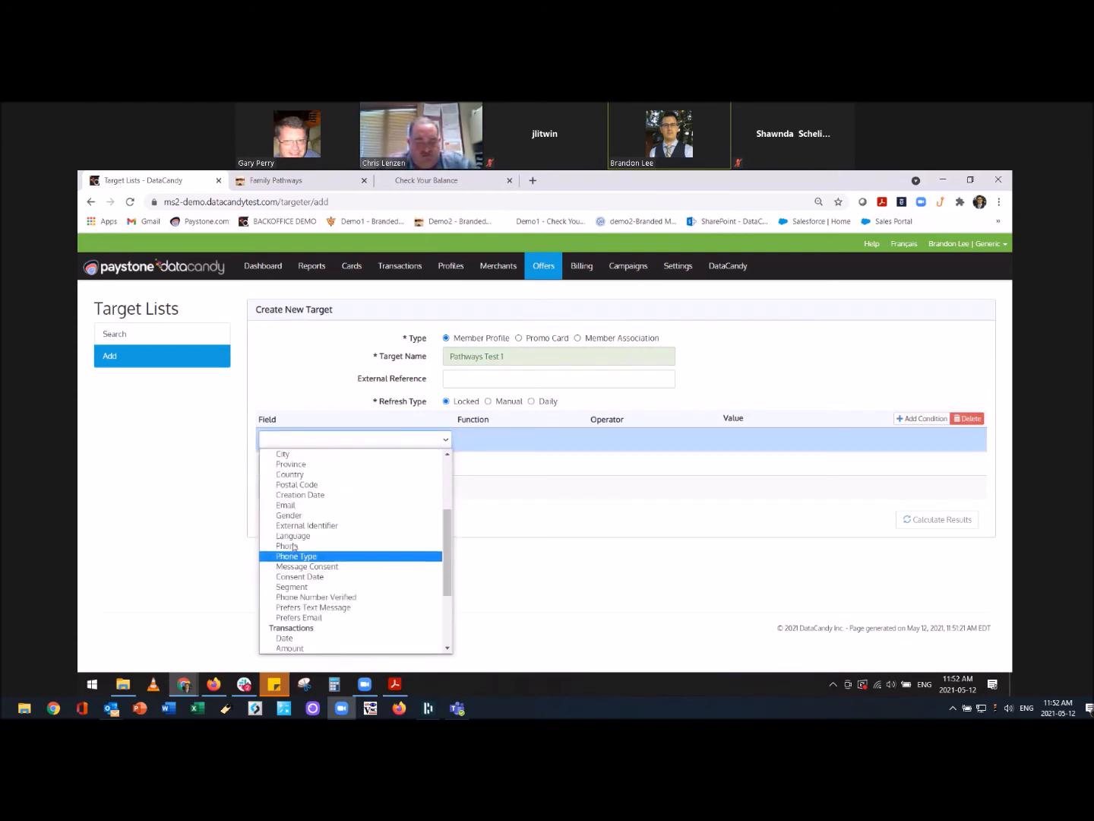
click(305, 515)
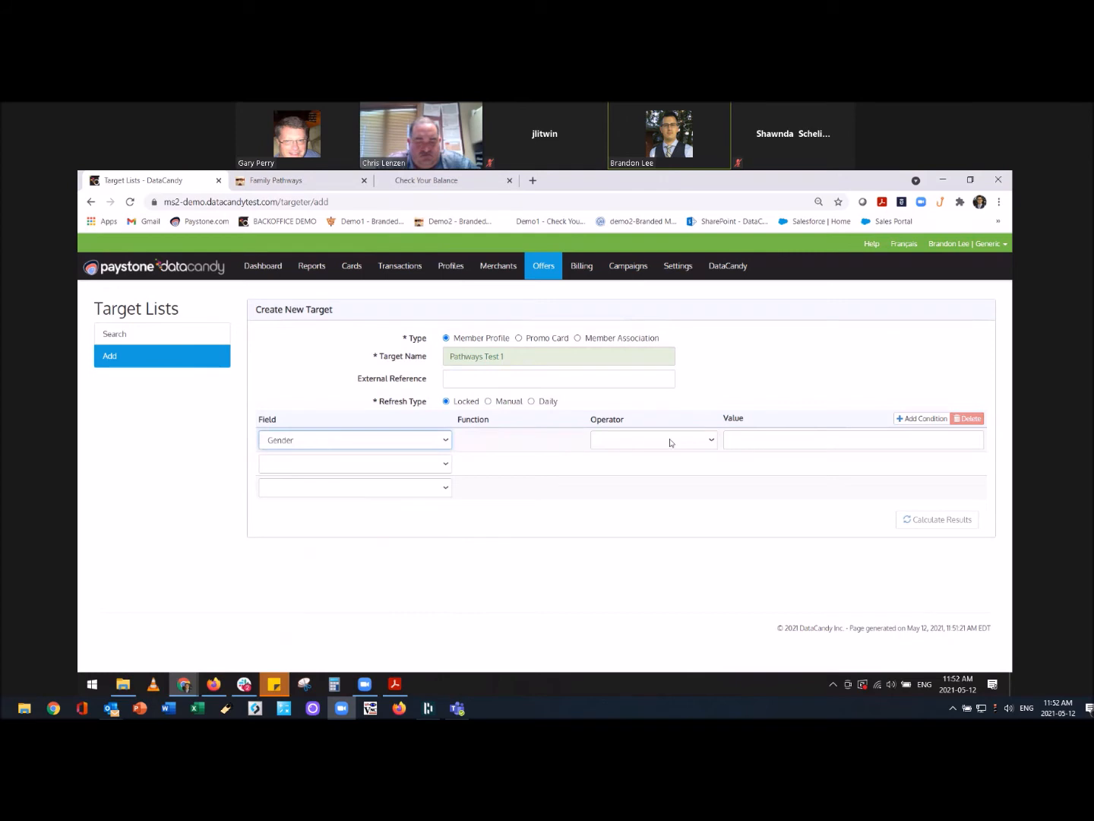
click(672, 440)
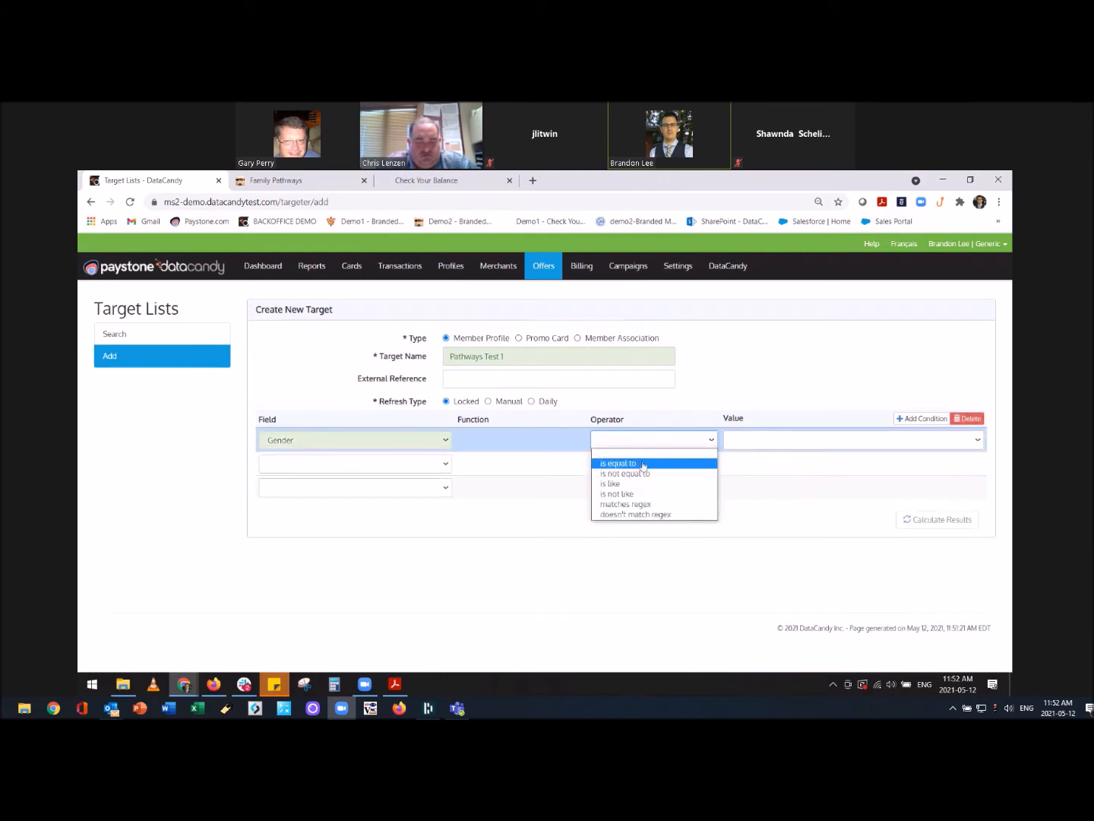
click(641, 463)
click(753, 442)
click(749, 465)
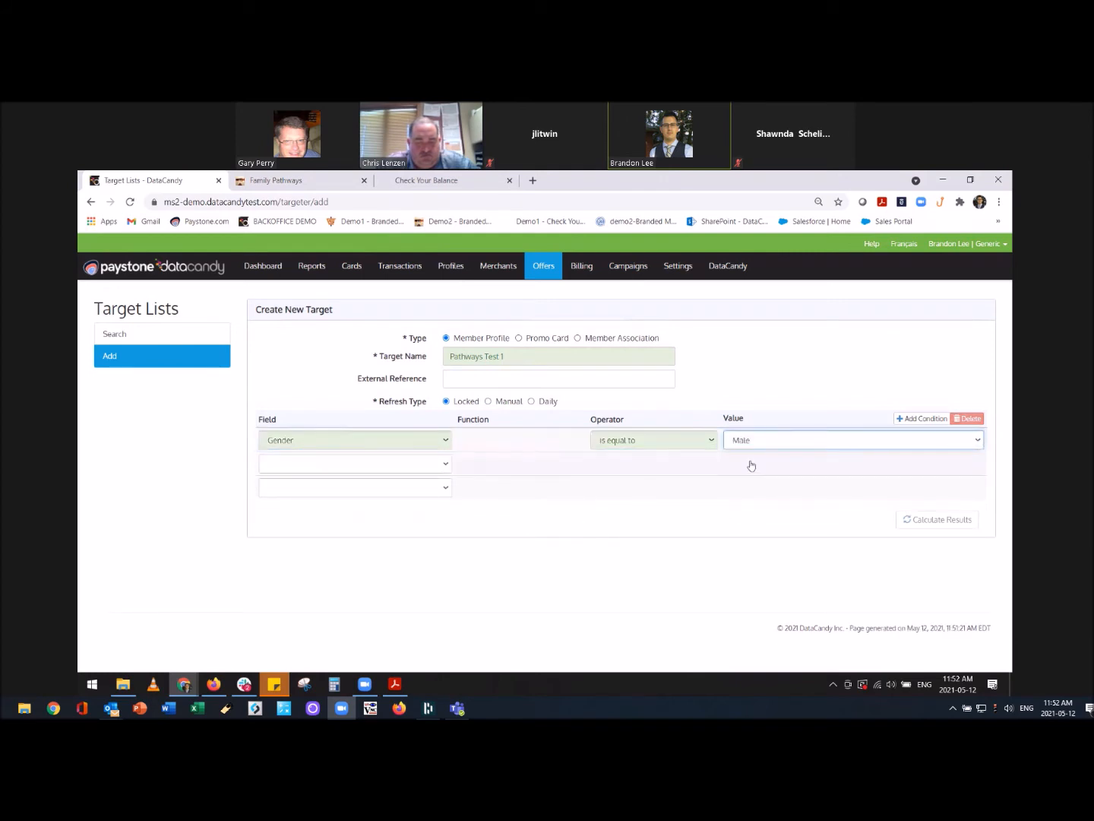
Set the second condition to Postal Code is like %j4b%.
click(420, 469)
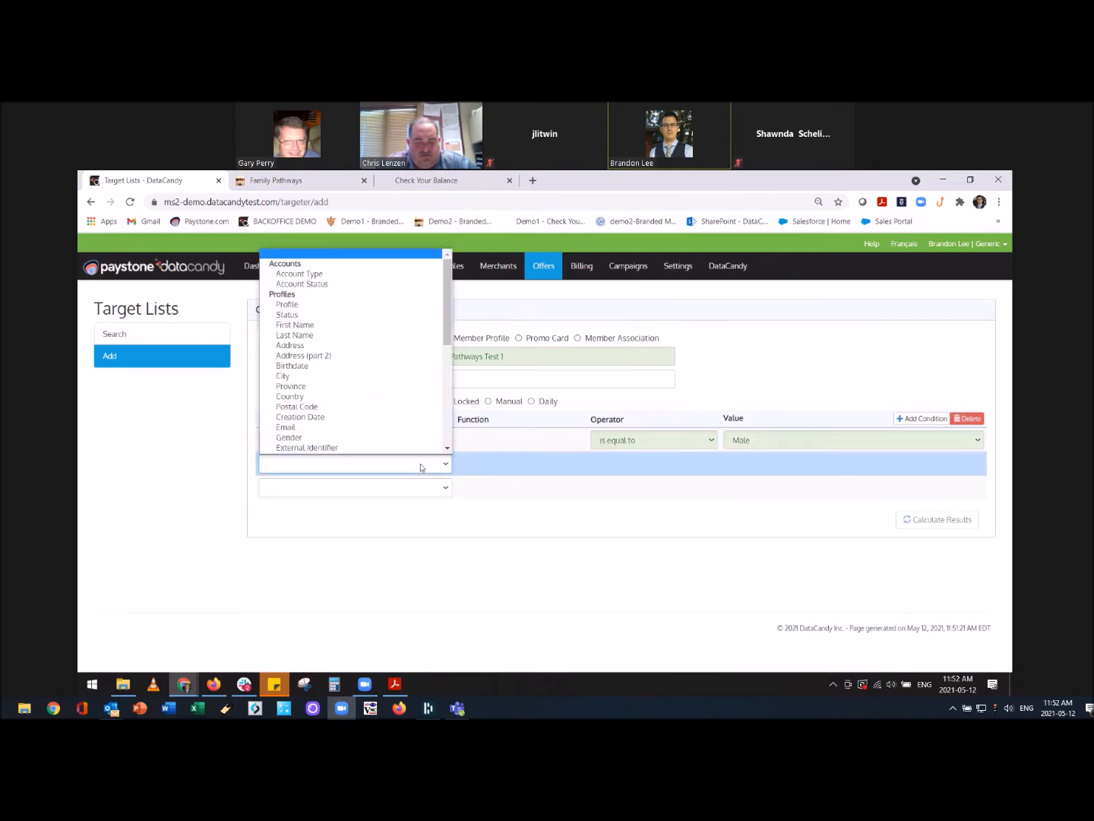
scroll(405, 450, down, 1)
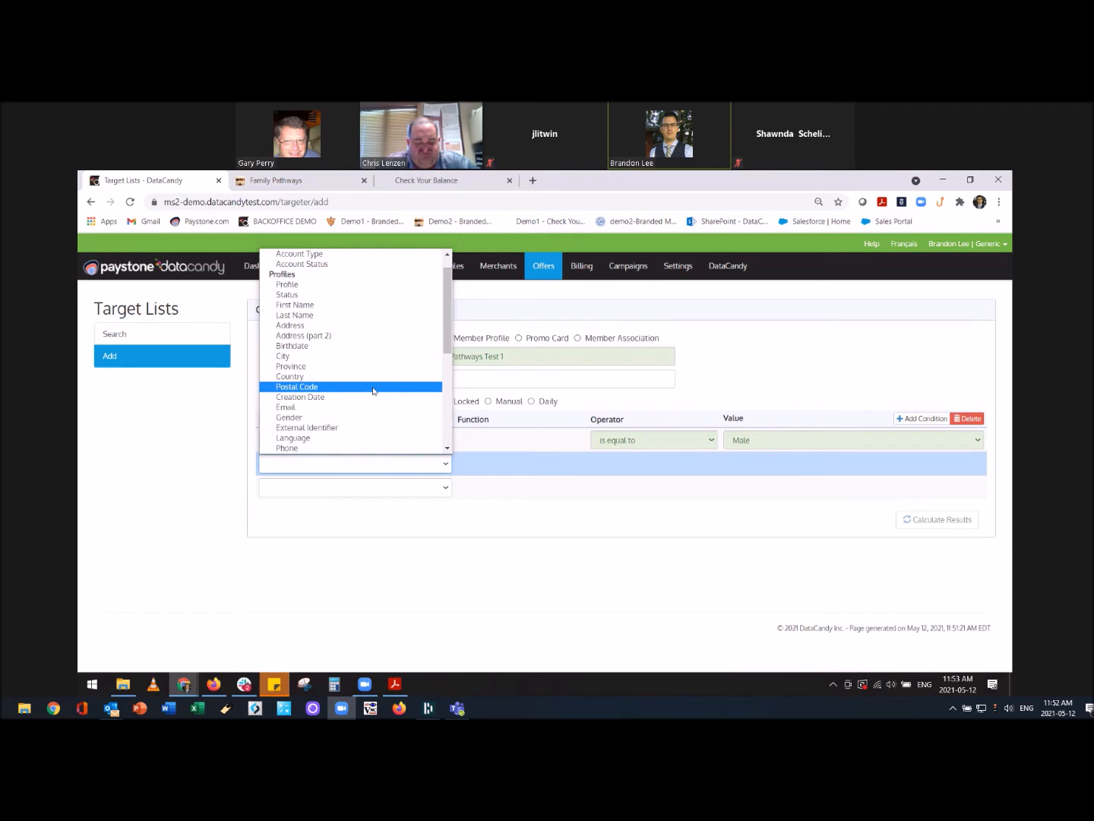
click(372, 388)
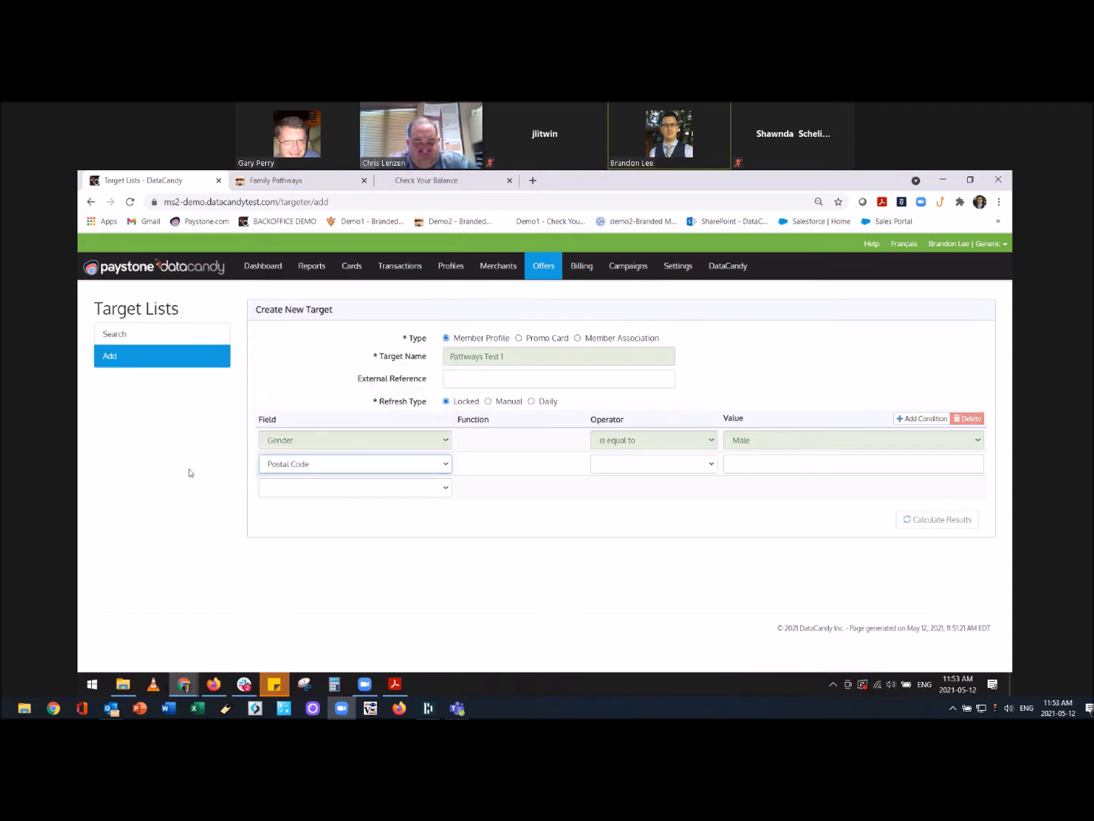
click(639, 467)
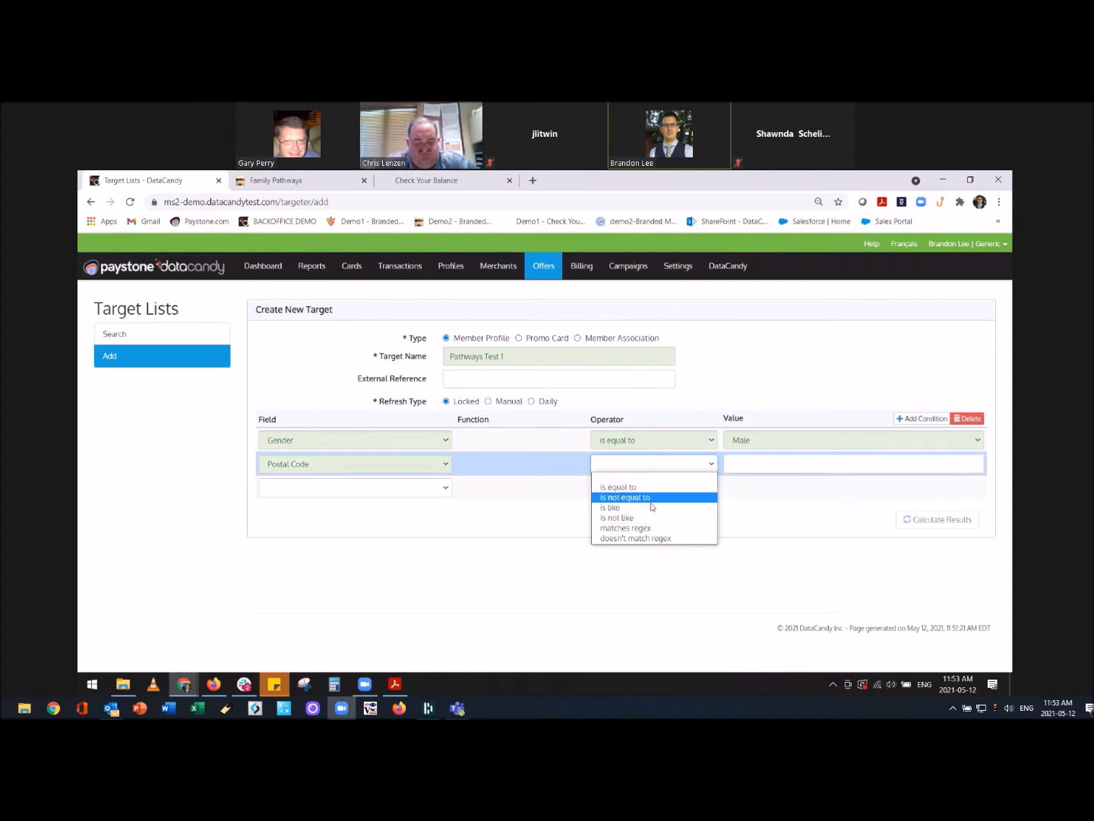
click(647, 508)
click(755, 469)
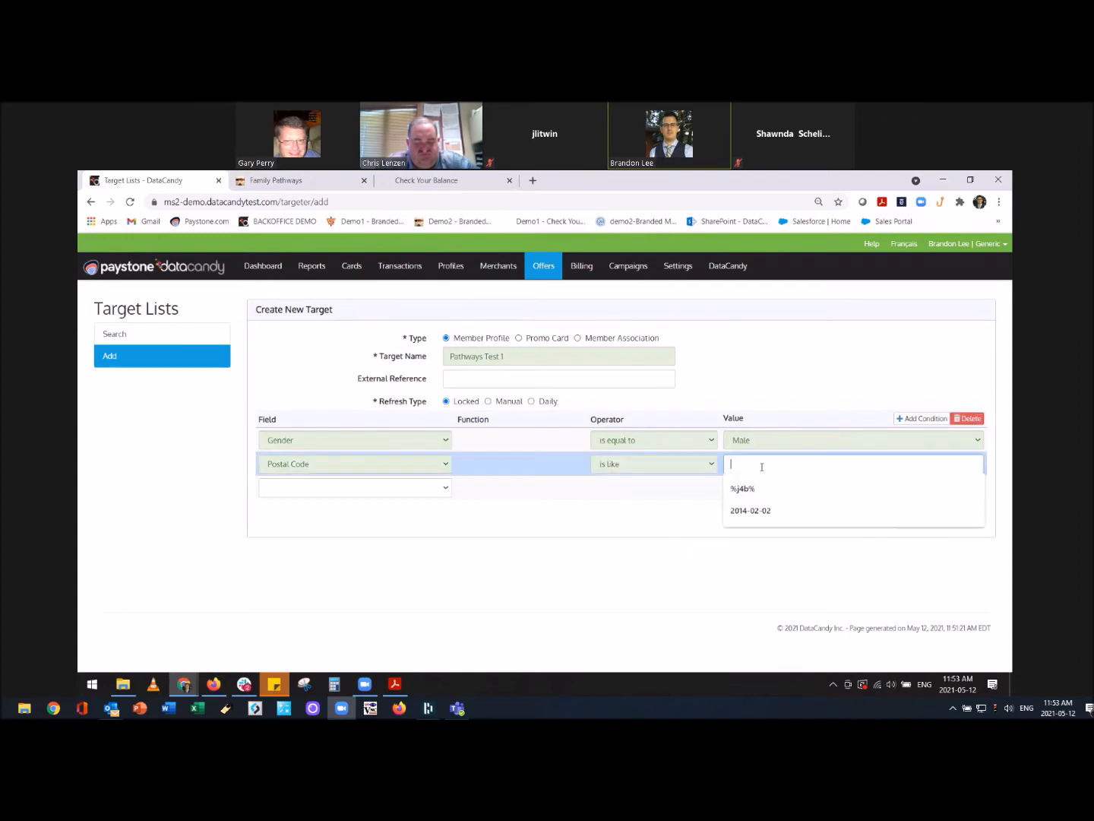
click(751, 489)
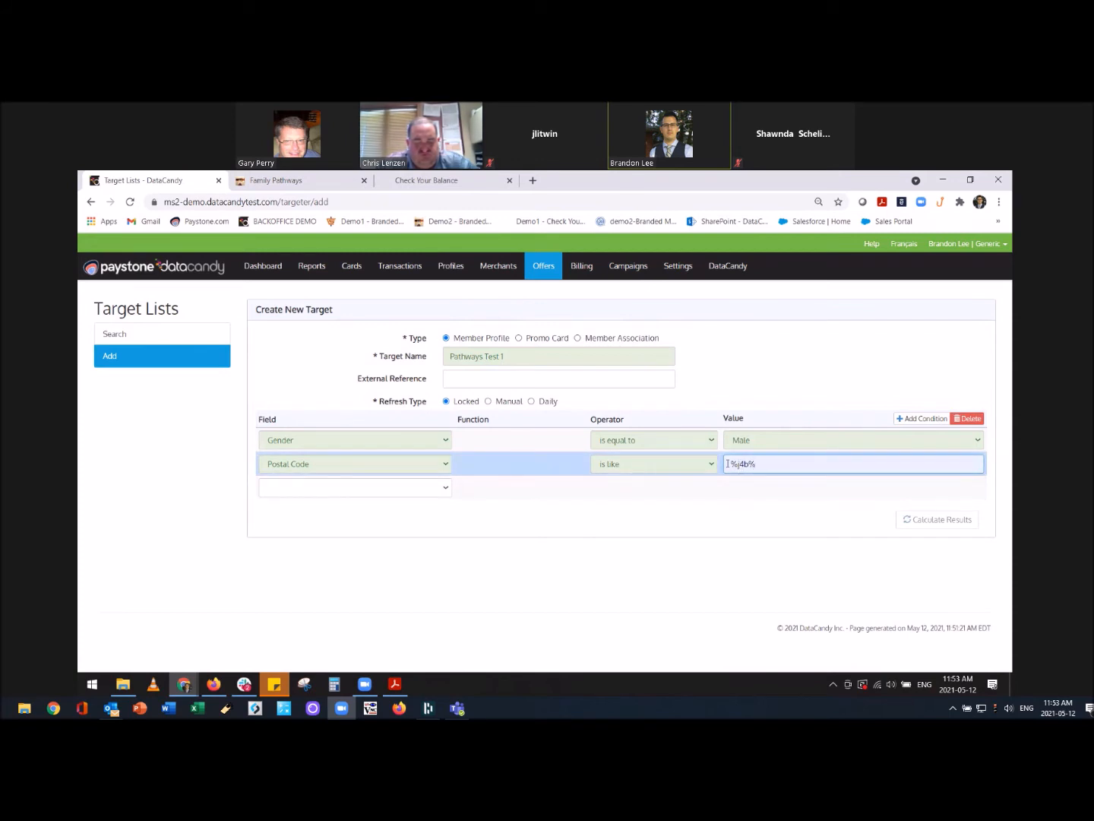
click(740, 462)
key(BackSpace)
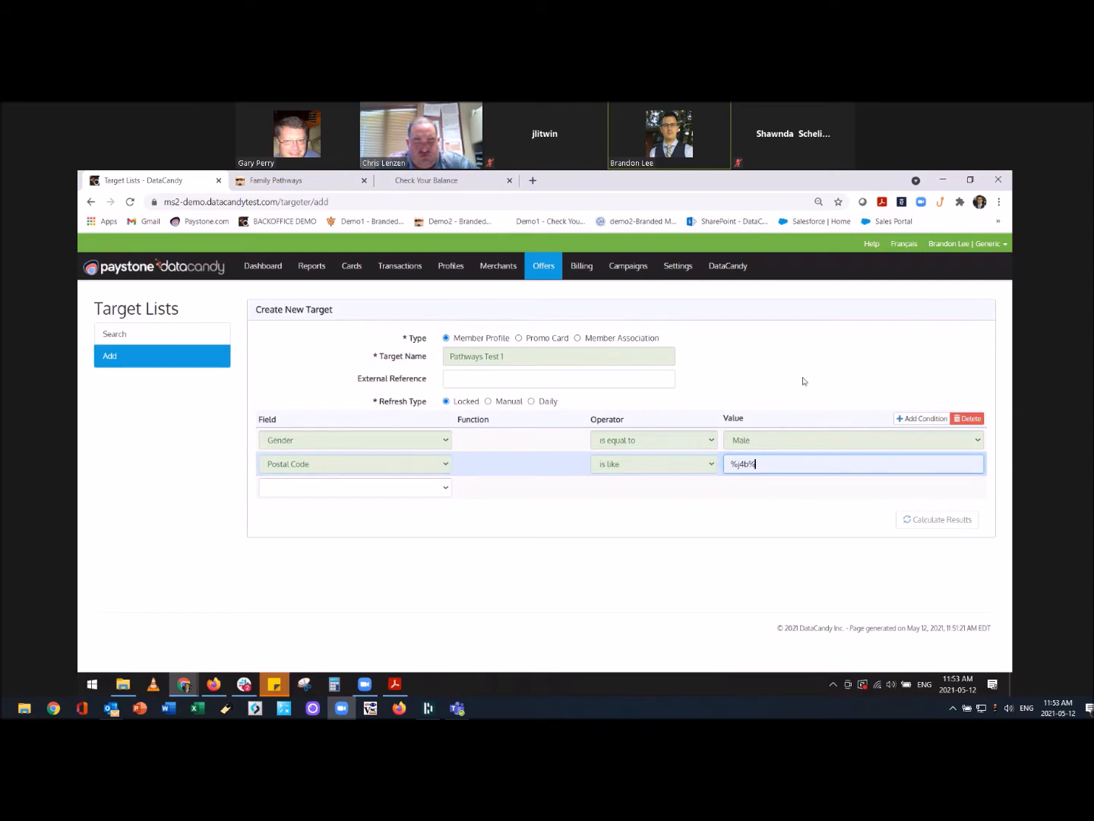
click(352, 492)
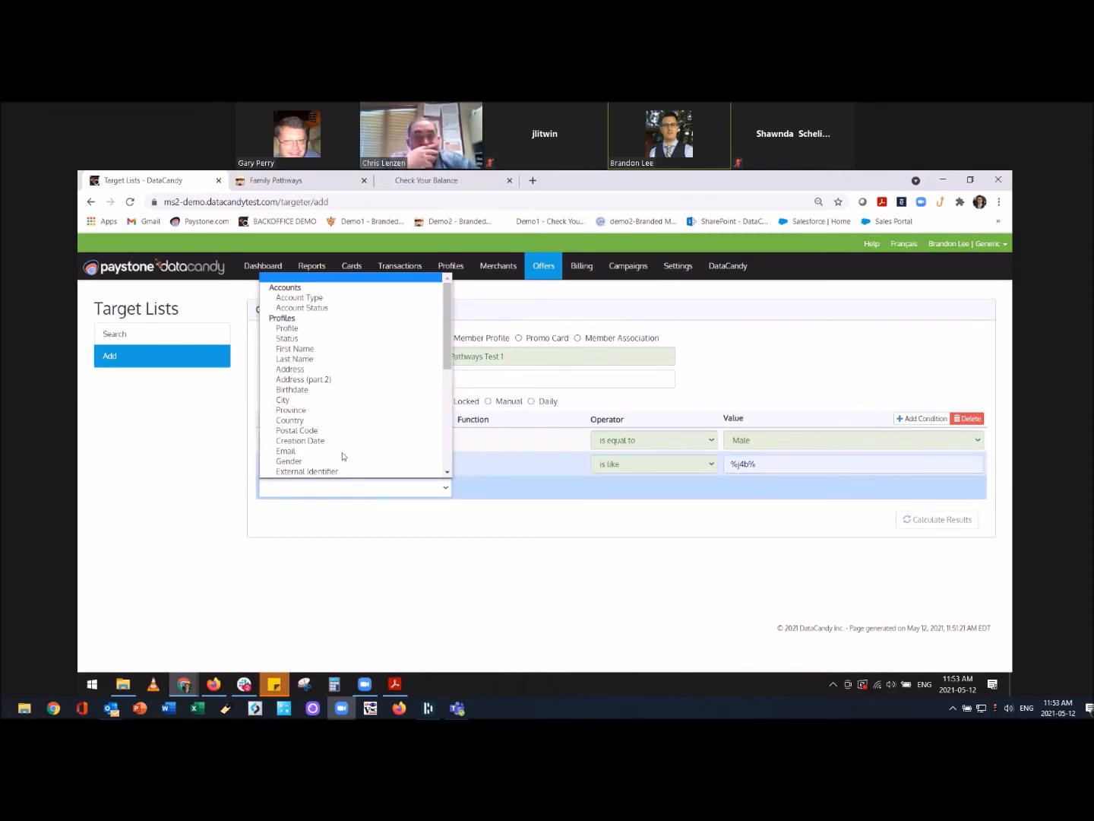
Add a third filter where Transactions > Date is greater than 2014-02-02.
scroll(340, 427, down, 5)
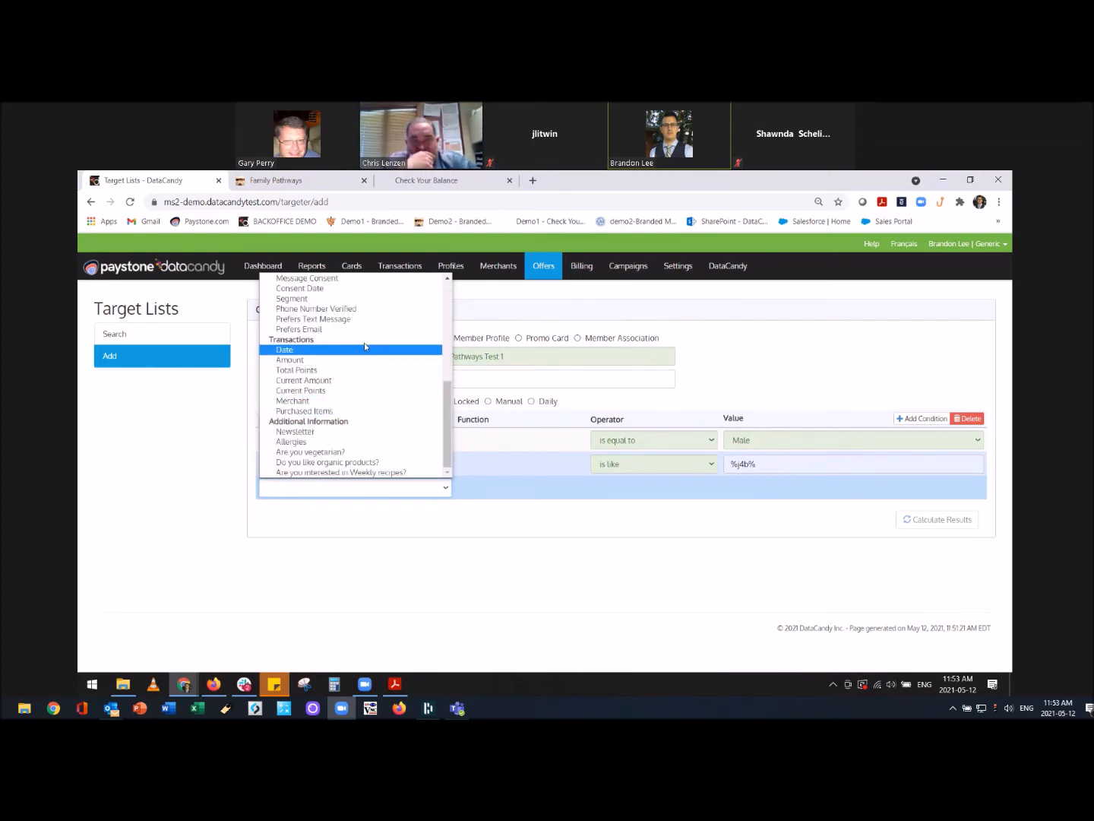
click(337, 350)
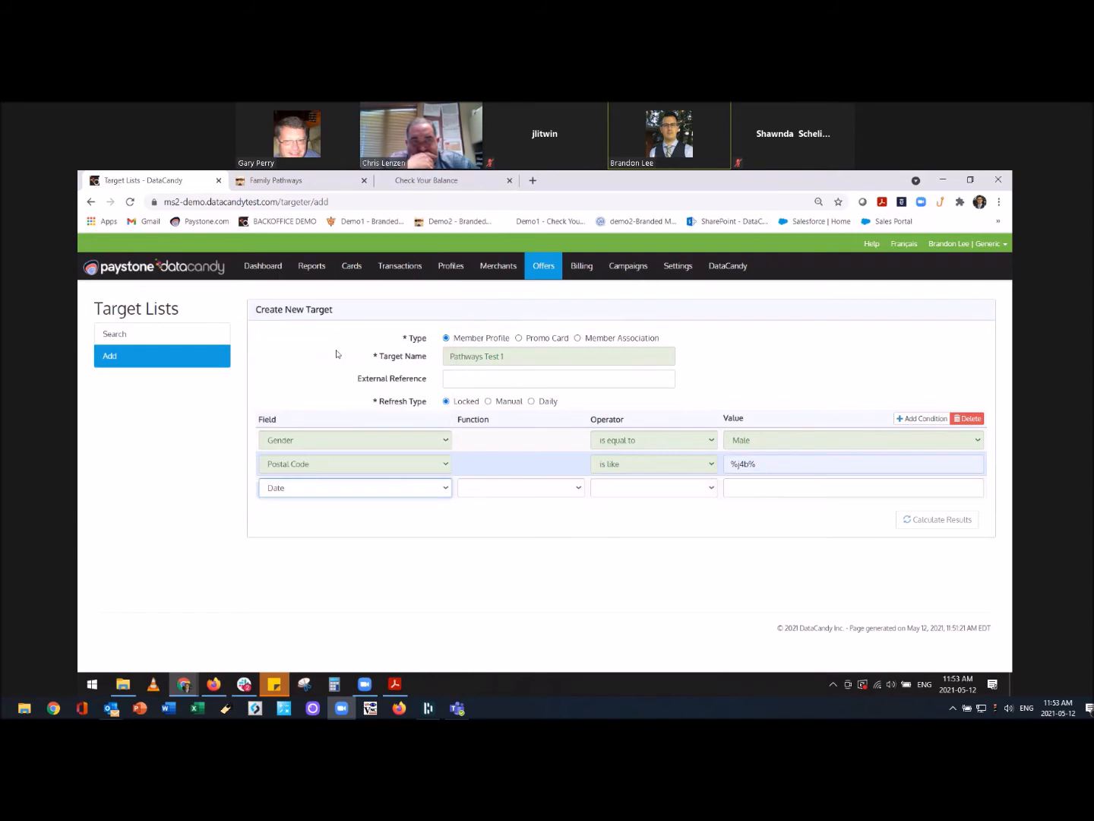
click(654, 493)
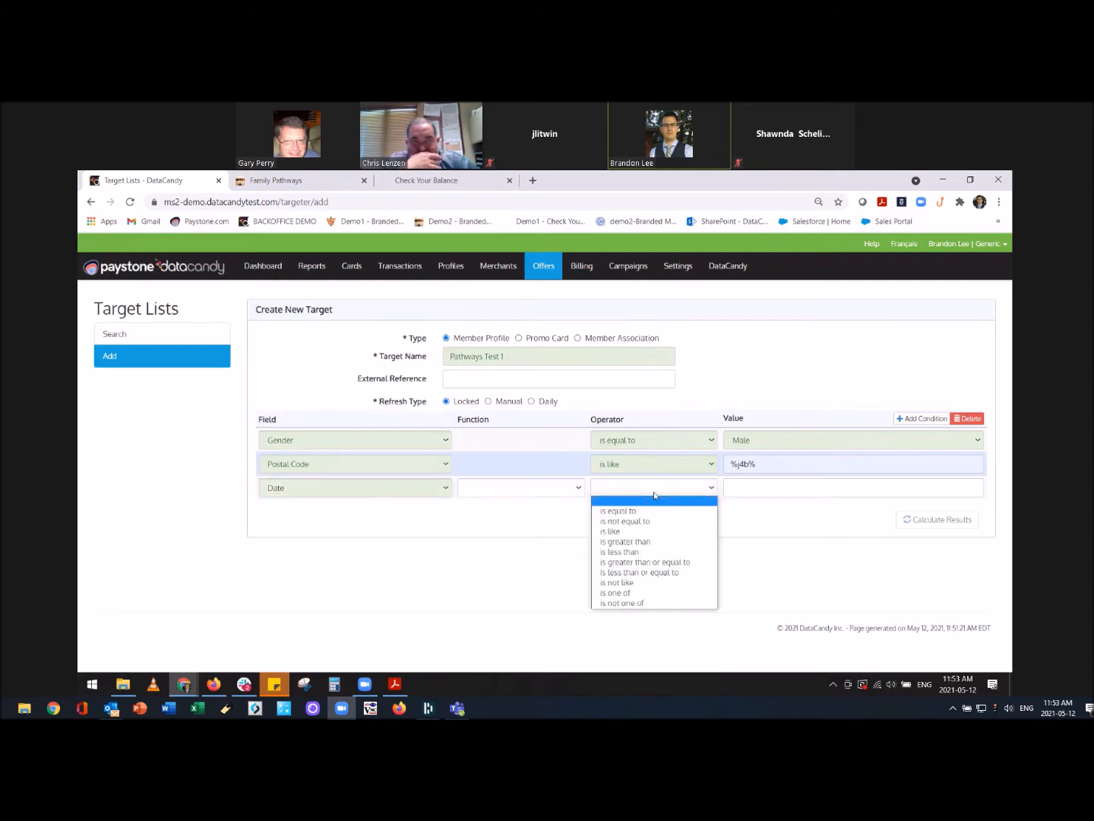
click(647, 541)
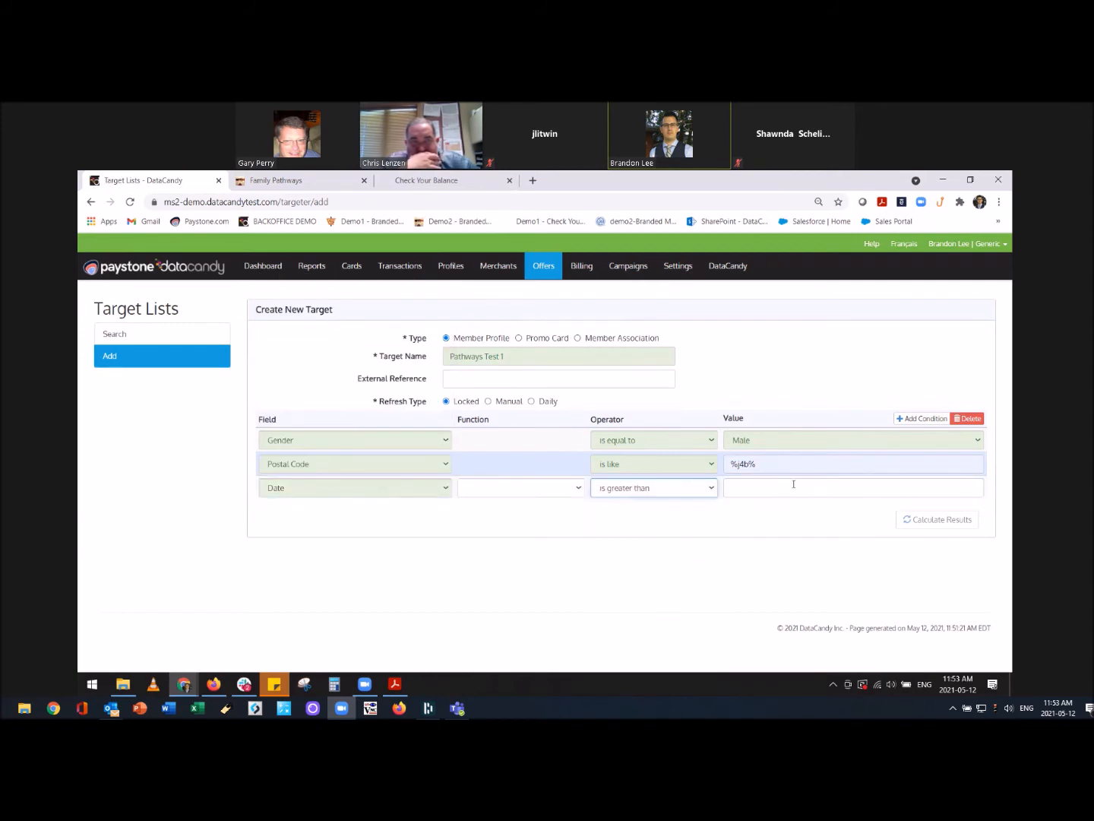
click(733, 487)
click(766, 515)
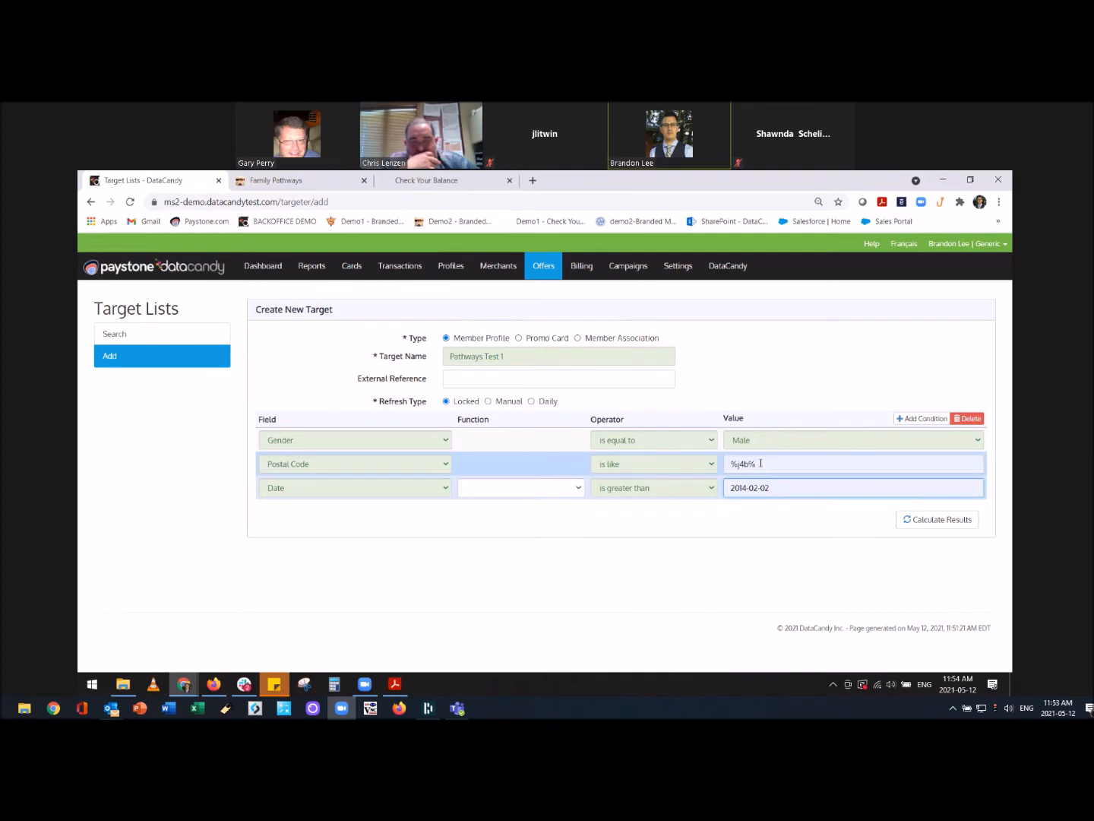
Calculate the matching members (6 results) and save Pathways Test 1 as a new target.
click(934, 522)
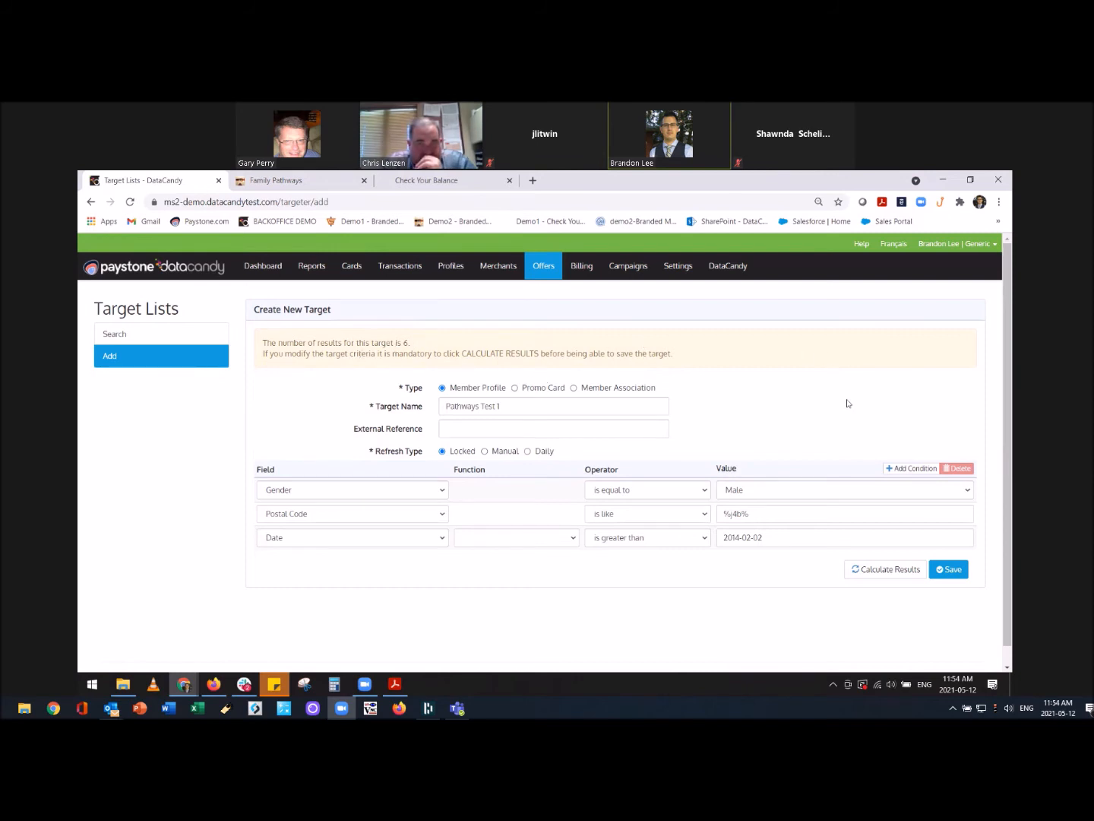
click(954, 570)
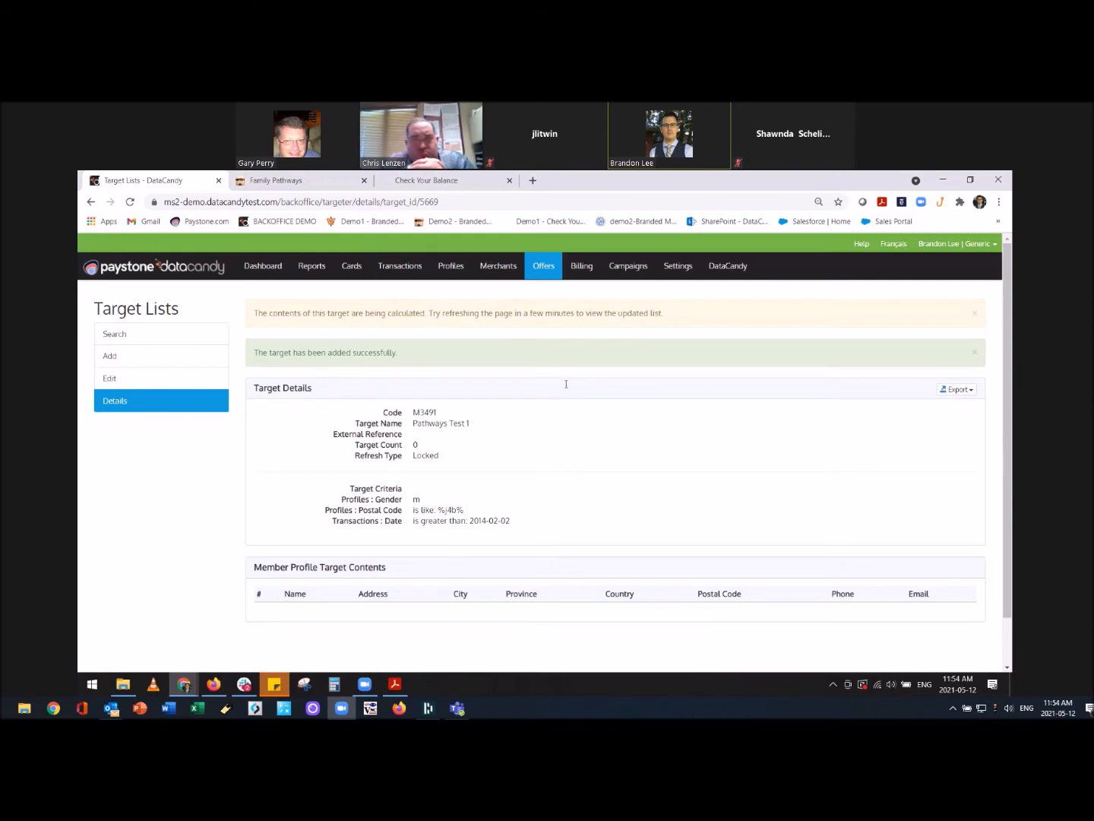
Go to Offers > Promotions and start adding a new promotion.
click(547, 268)
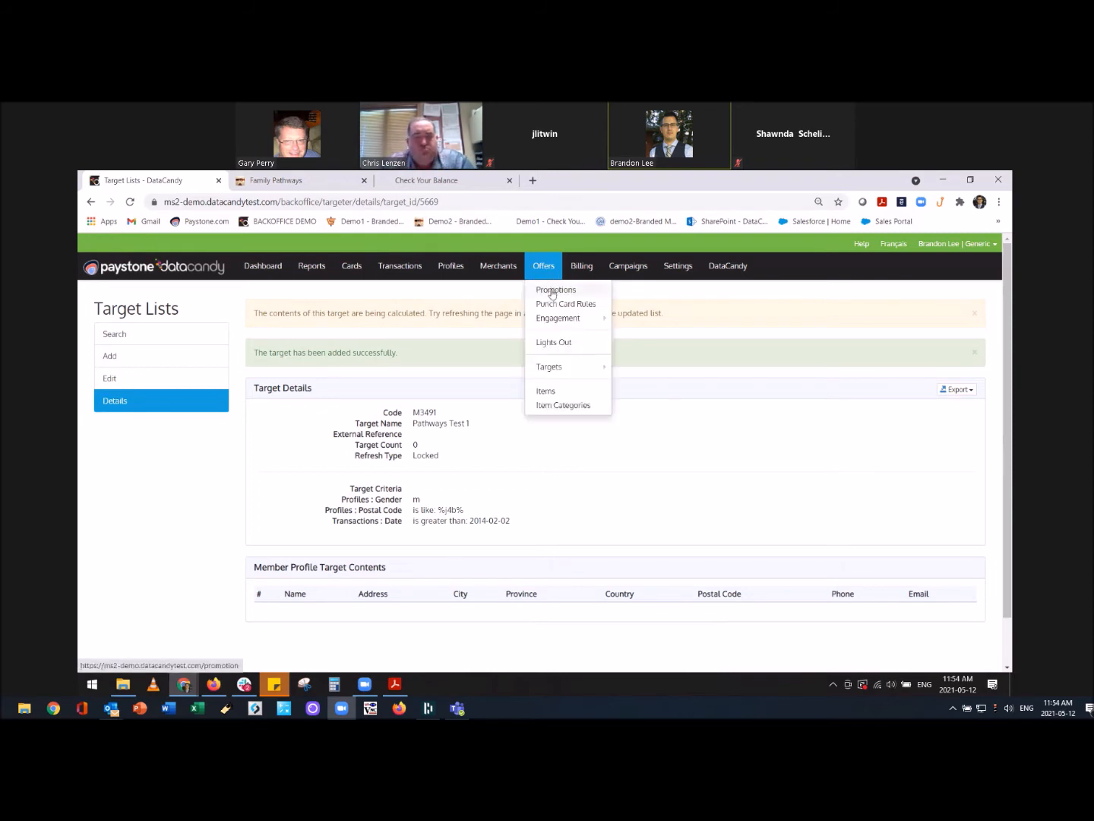
click(552, 291)
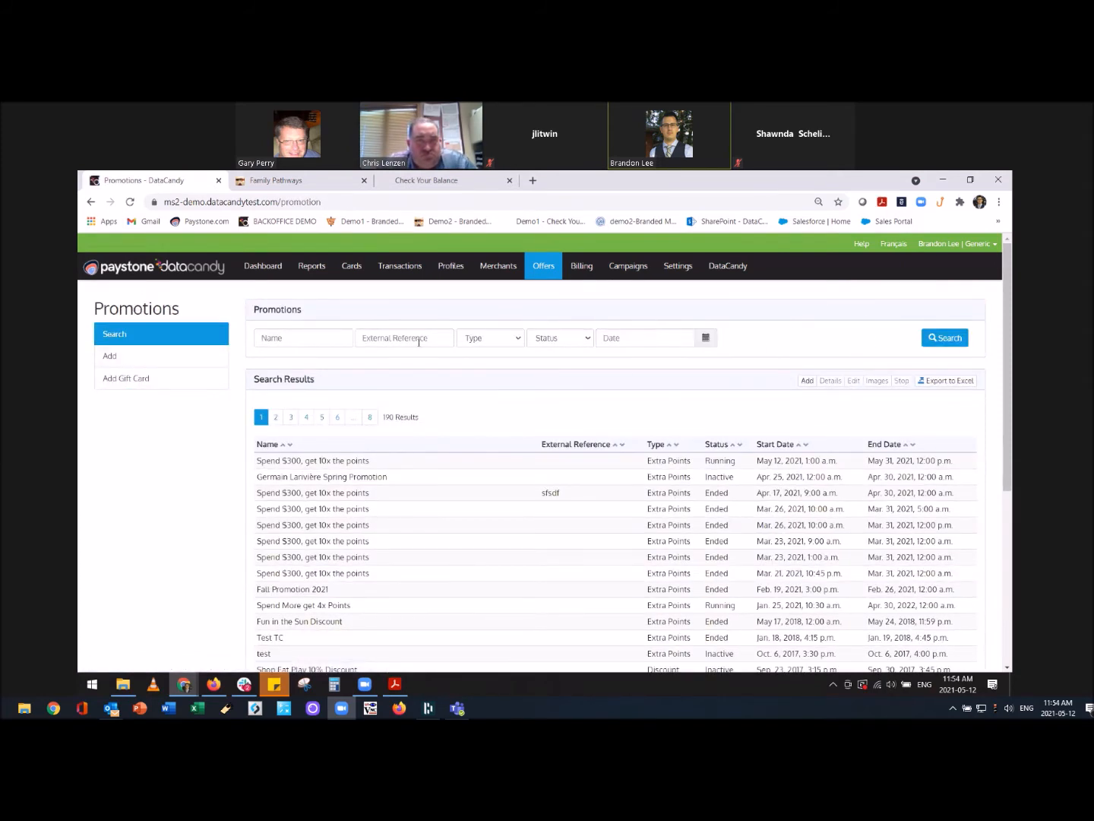
click(180, 357)
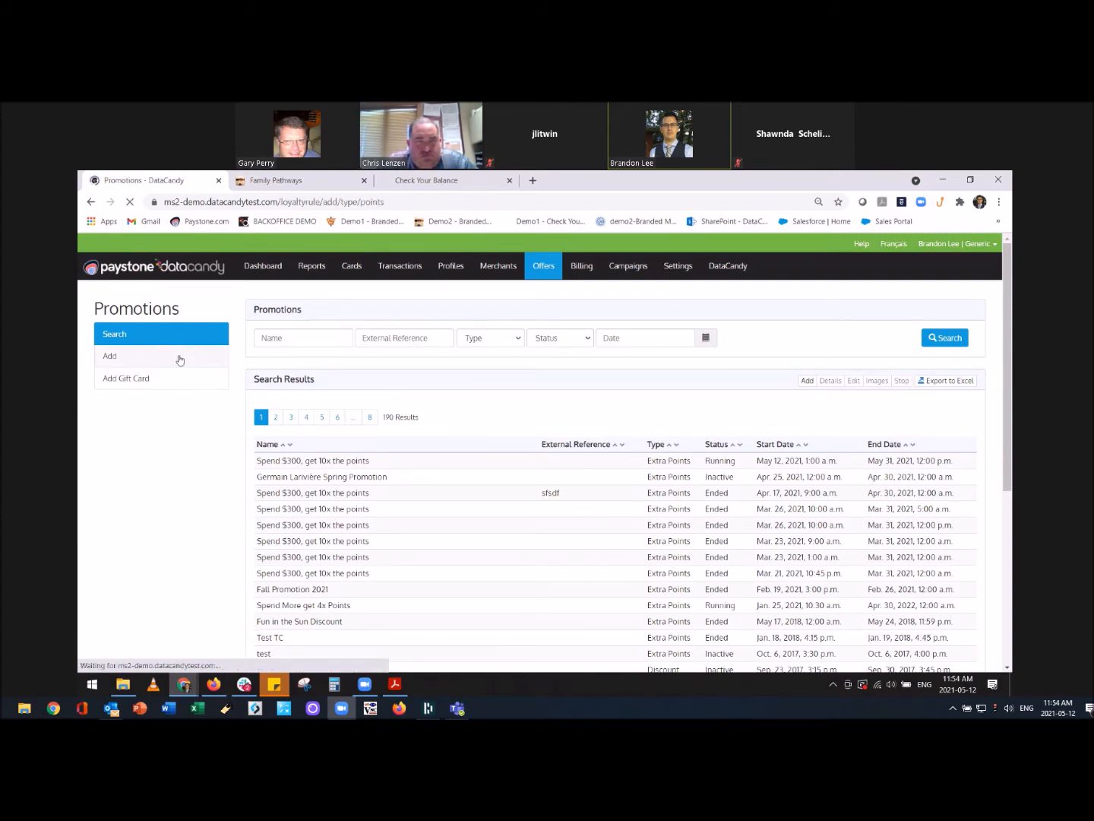
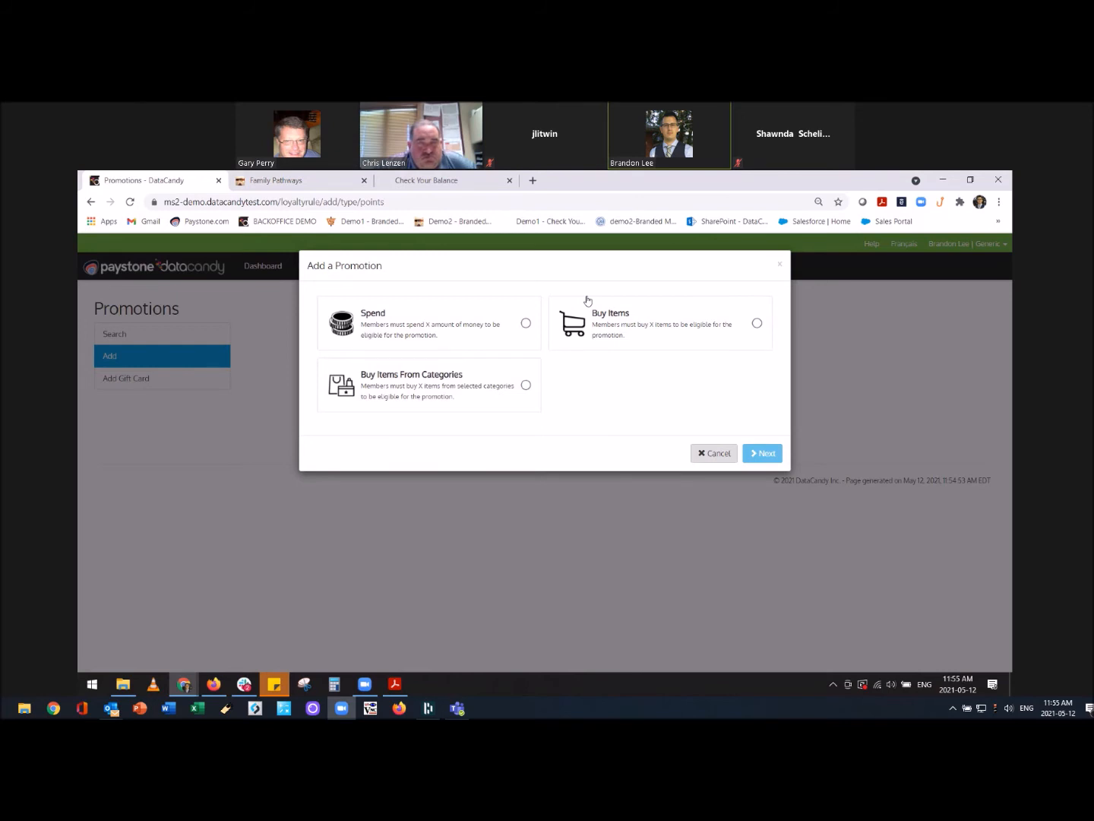
Choose a Spend promotion with Extra Points as the reward type and continue to its form.
click(469, 318)
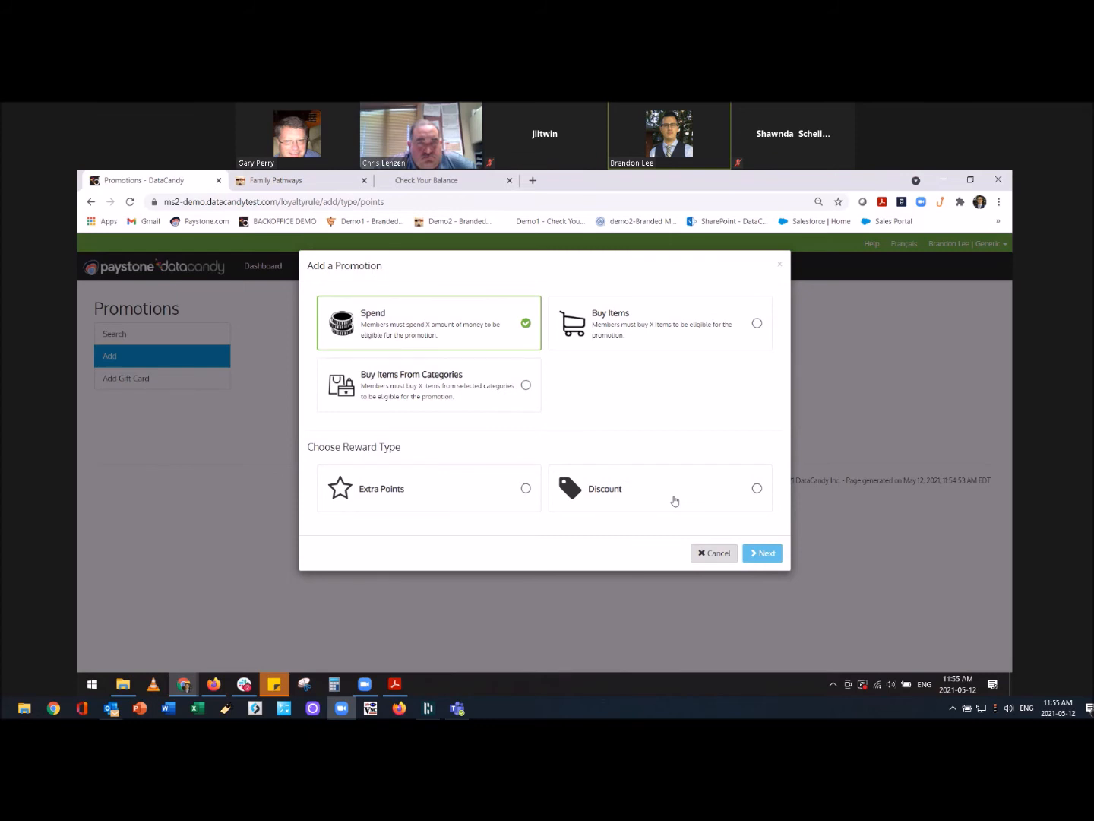
click(447, 497)
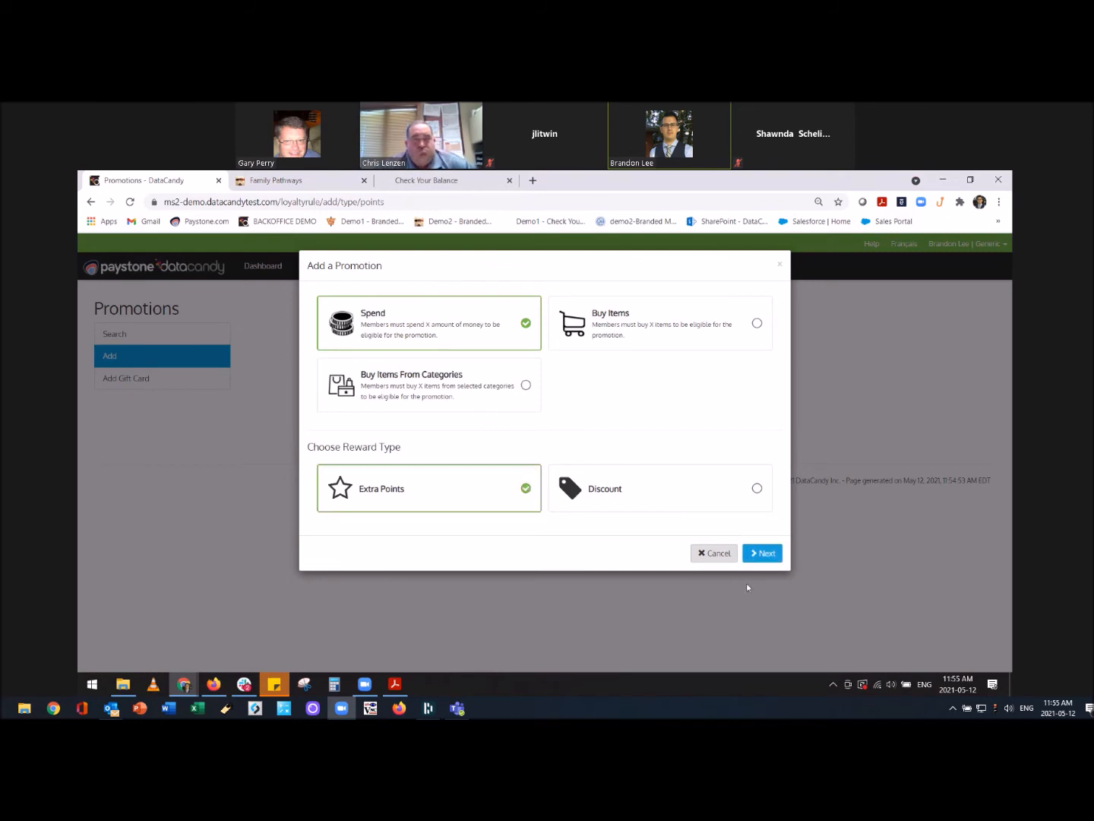
click(762, 553)
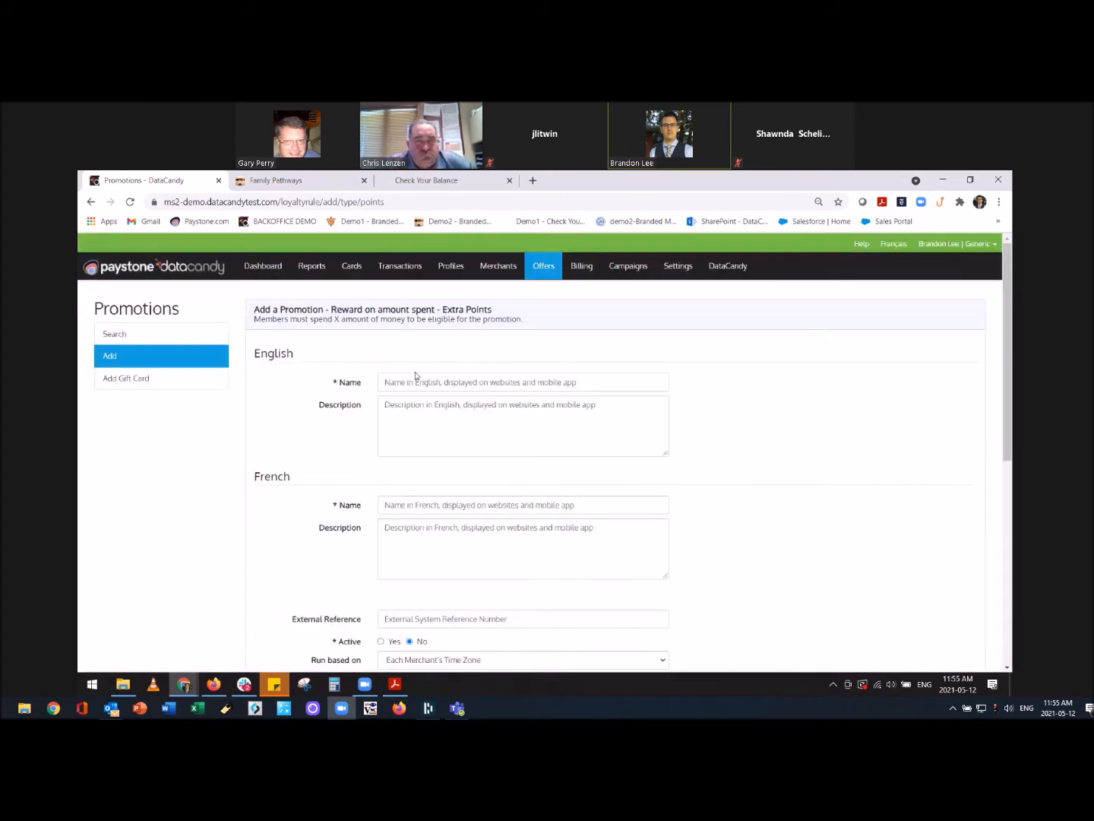
Give the promotion the English name 'Spend $300, get 10x the points' and a placeholder description.
click(459, 382)
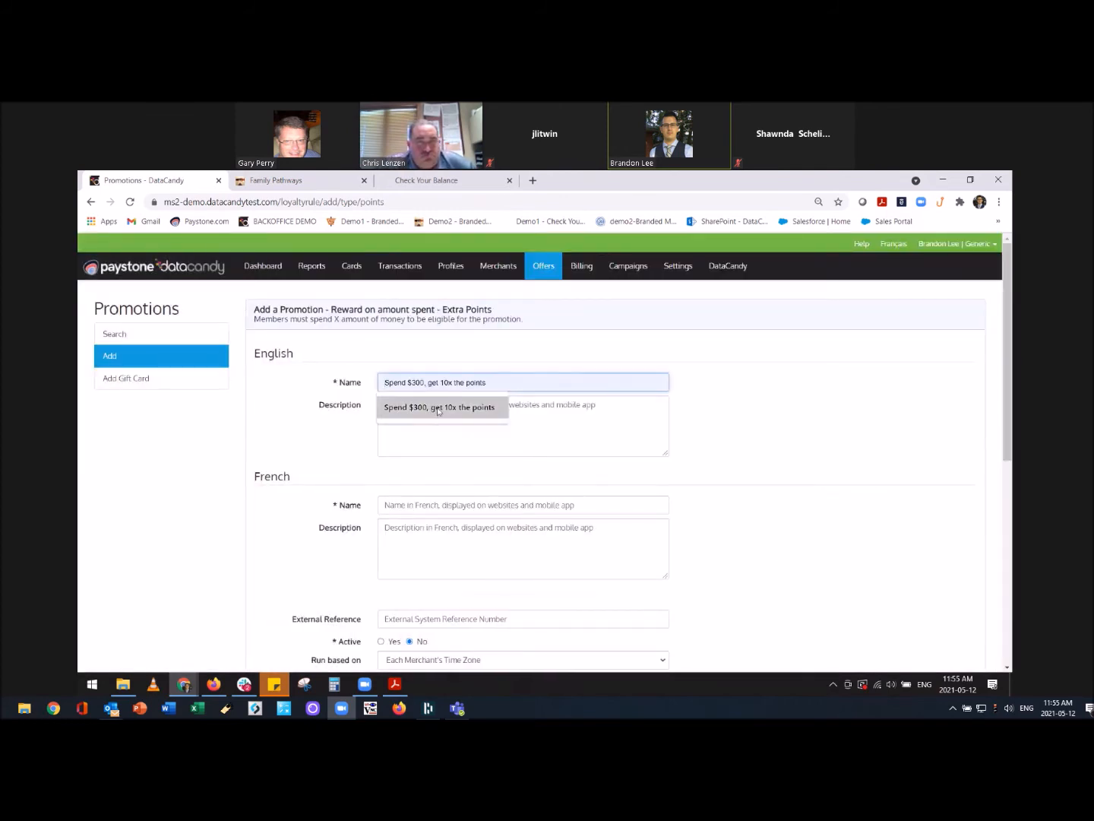
click(456, 411)
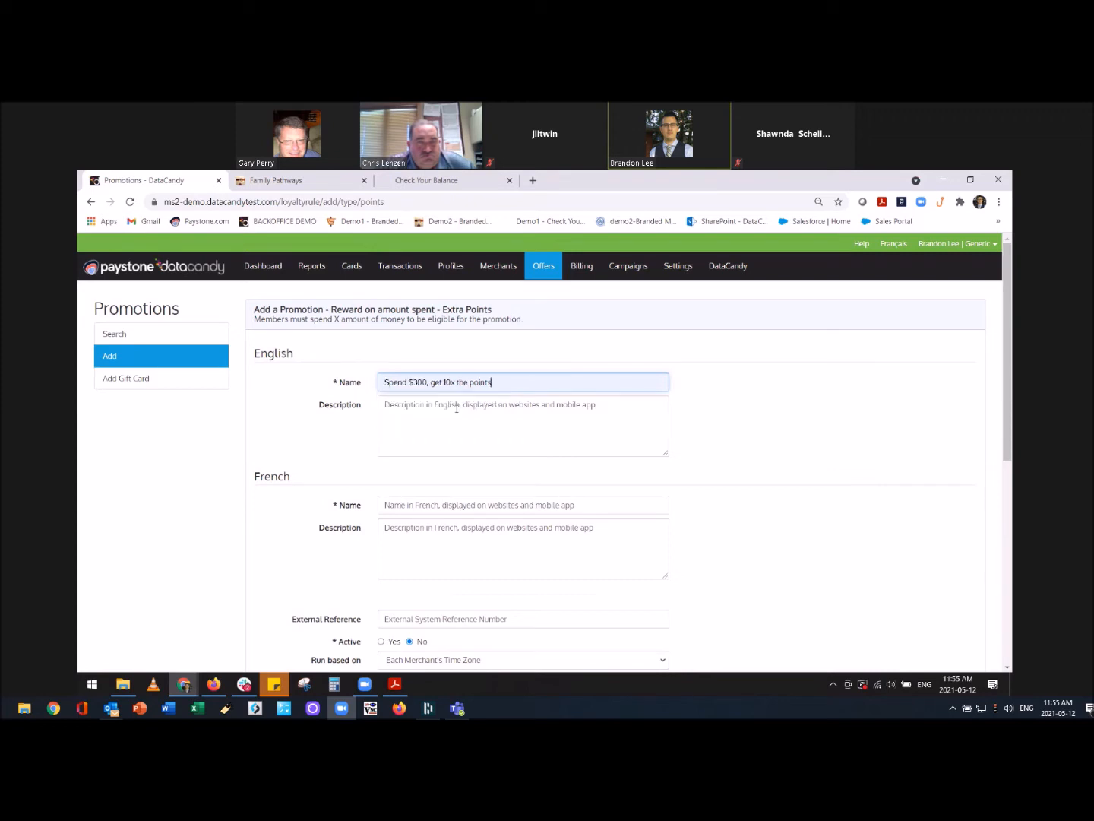
click(455, 397)
text(thdhjfl)
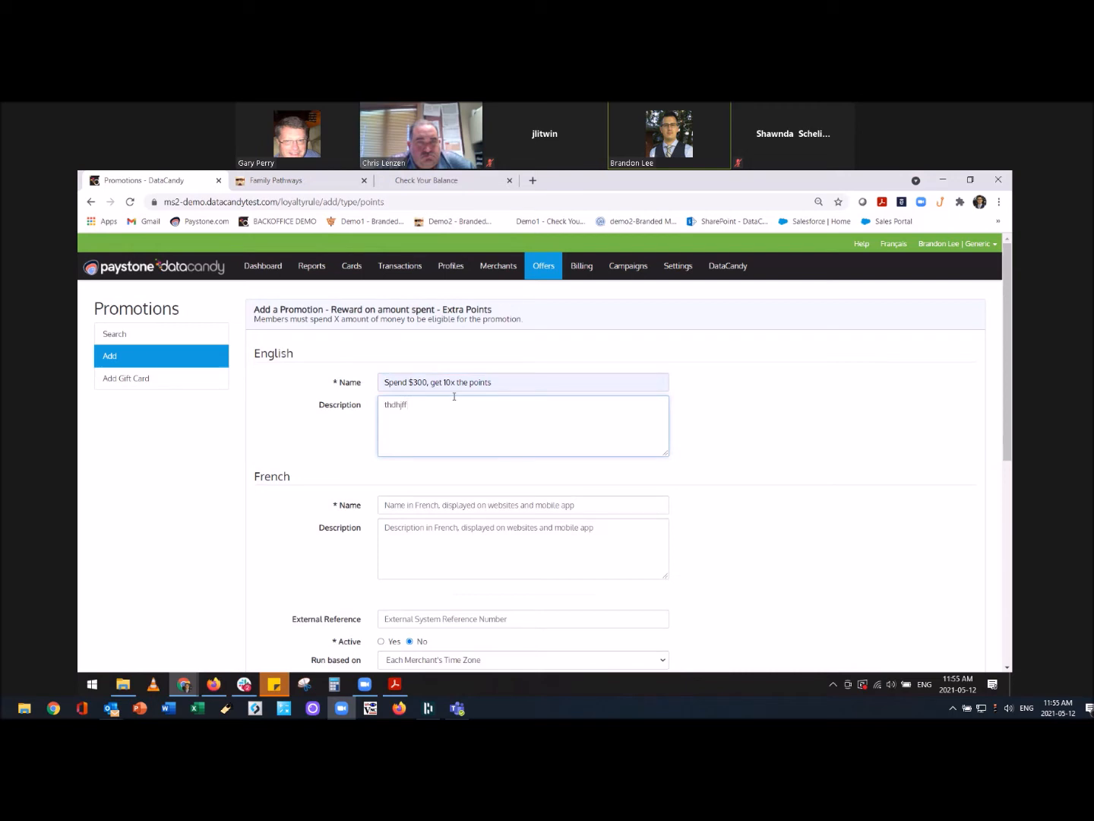
Use the same French name with a placeholder description, and set Active to Yes.
click(419, 504)
click(425, 528)
click(435, 543)
text(gfdgdgd)
scroll(570, 537, down, 3)
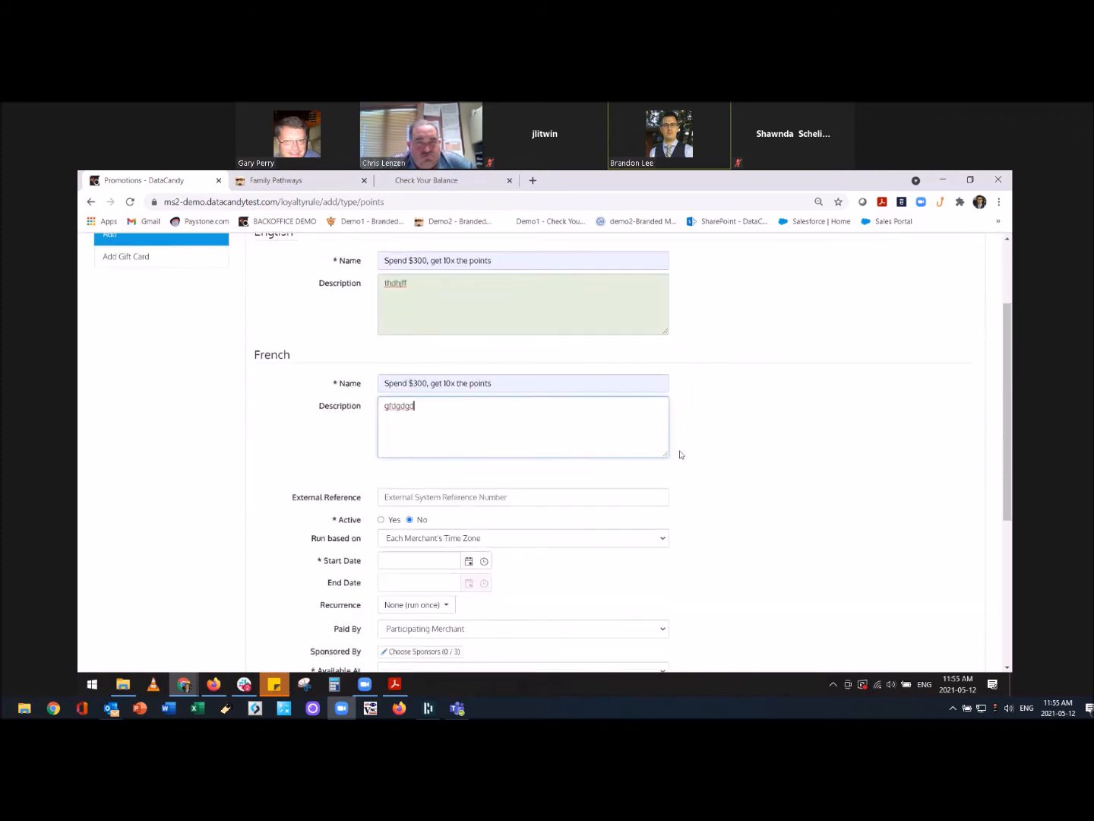
scroll(523, 455, down, 1)
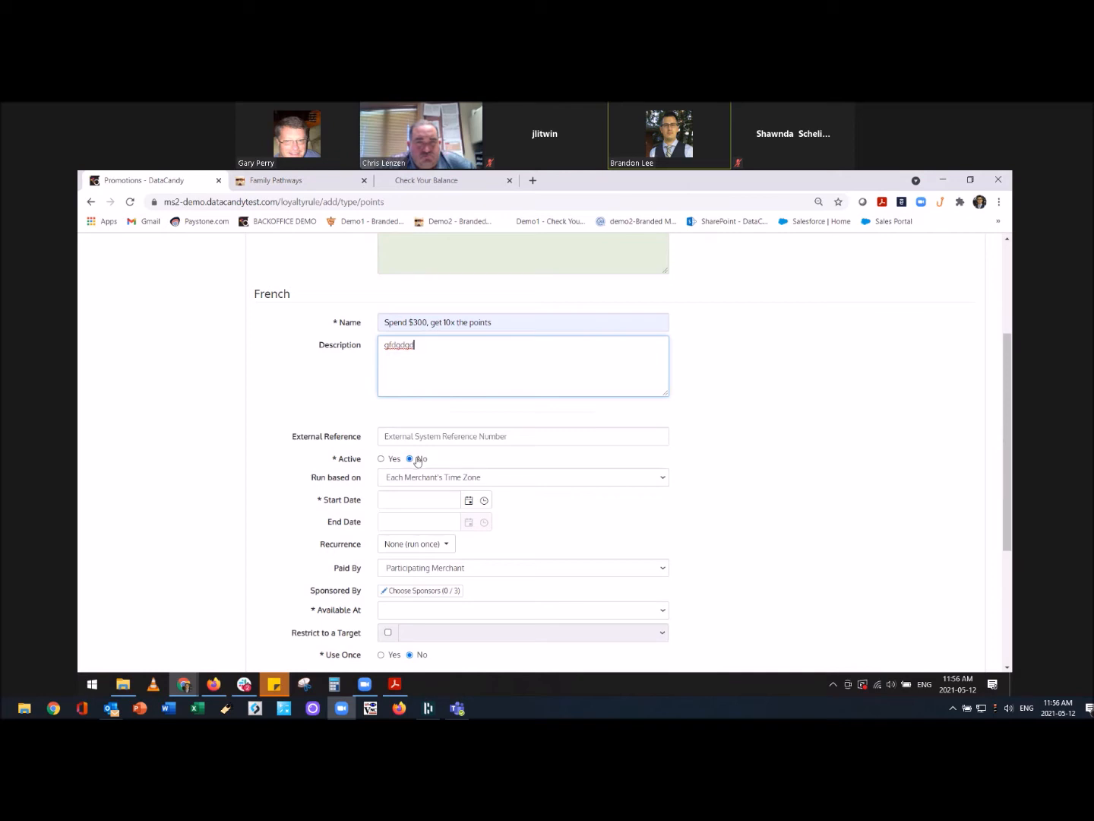
click(381, 459)
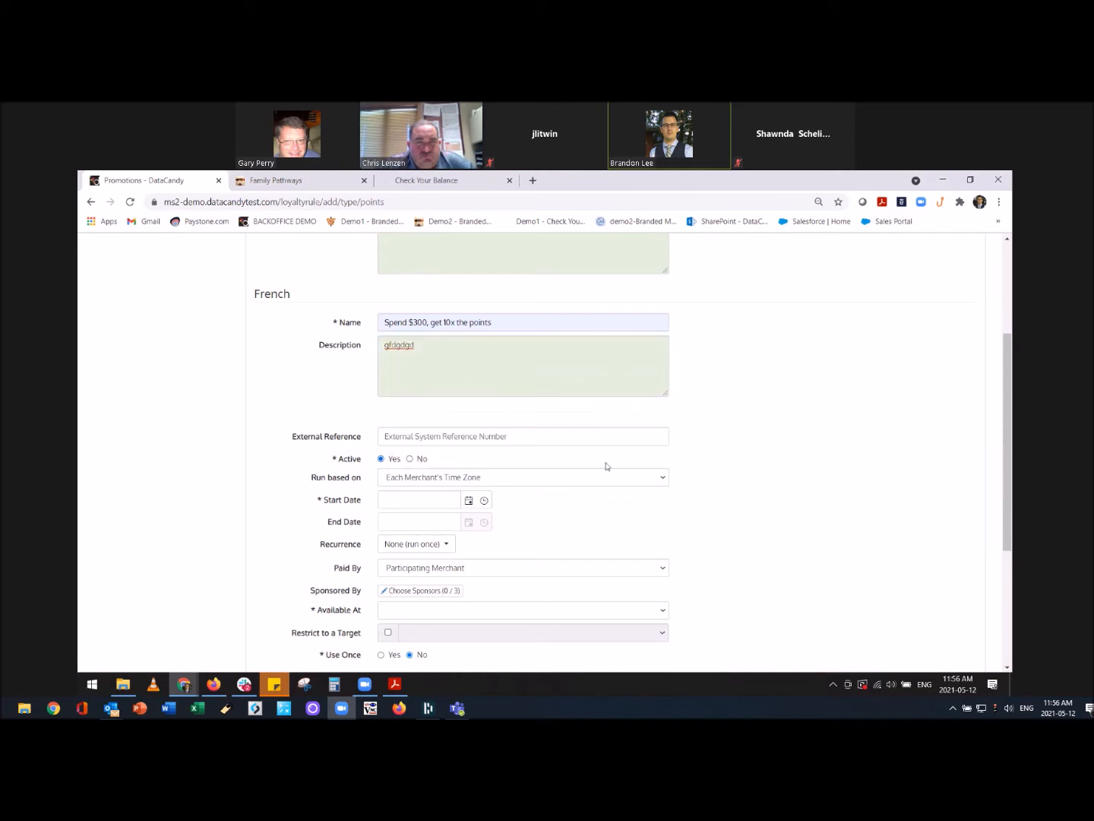
scroll(545, 503, down, 1)
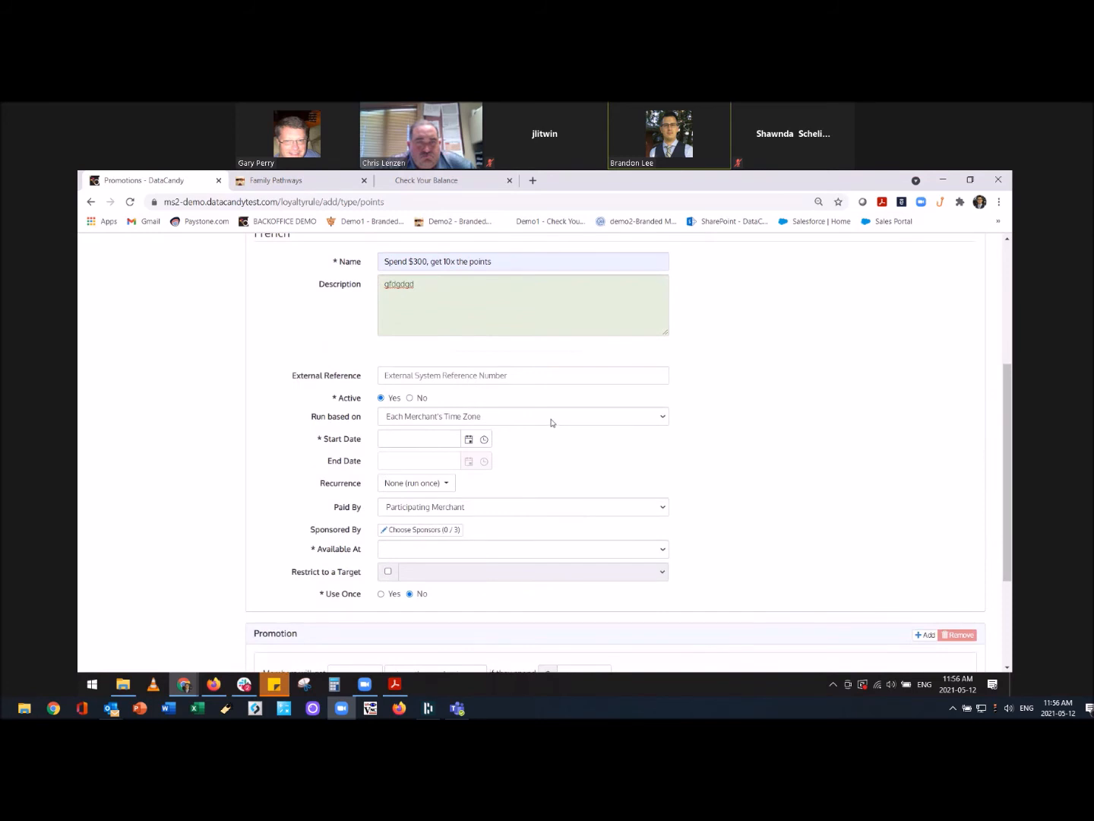
click(551, 423)
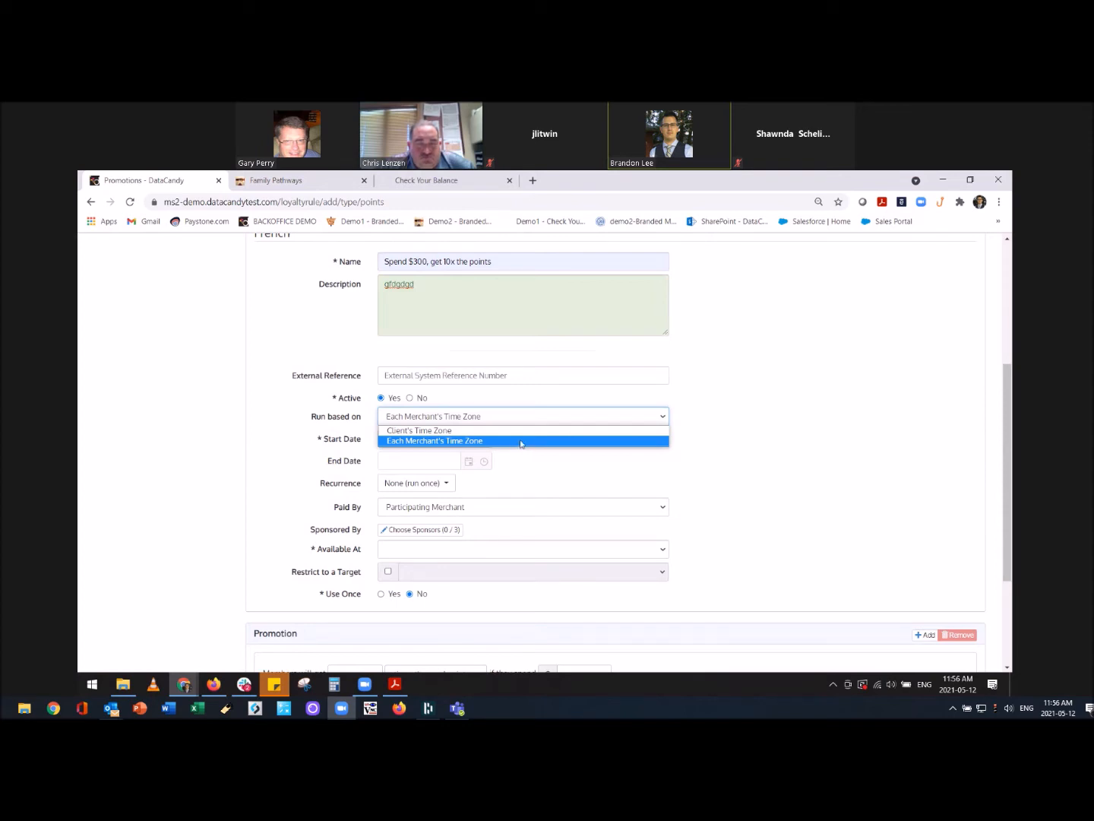
click(520, 441)
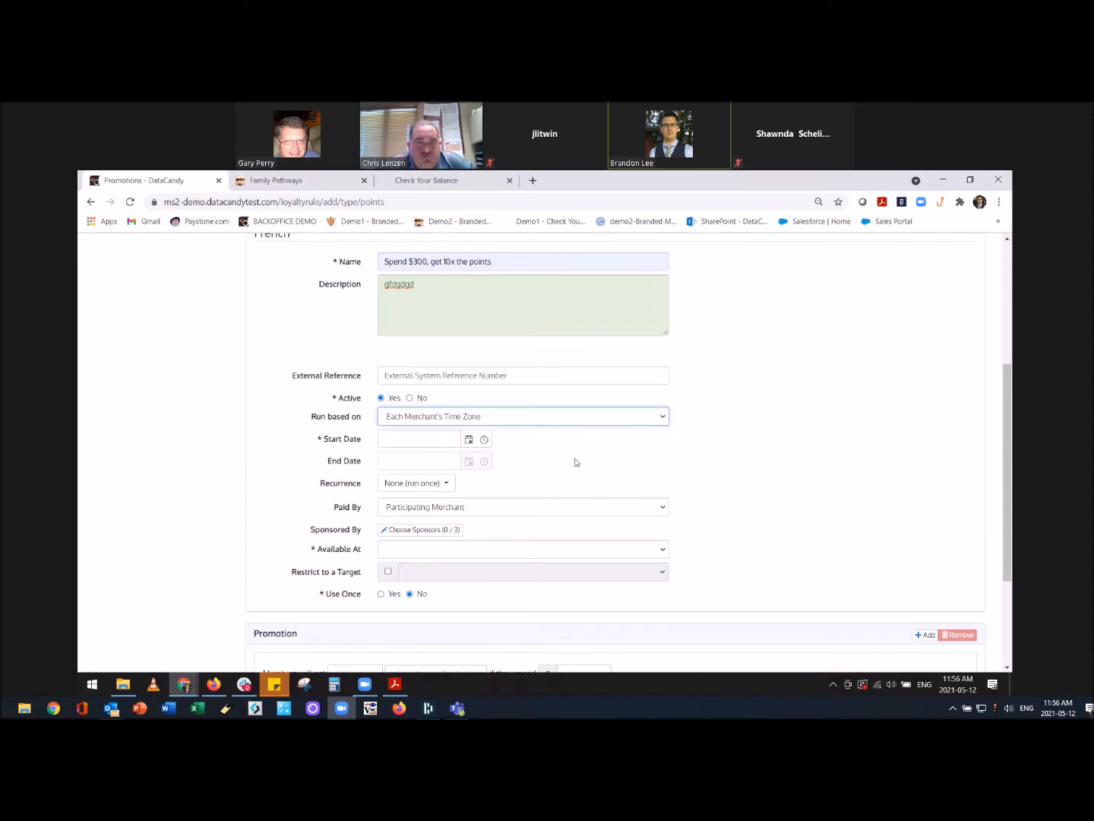
click(455, 439)
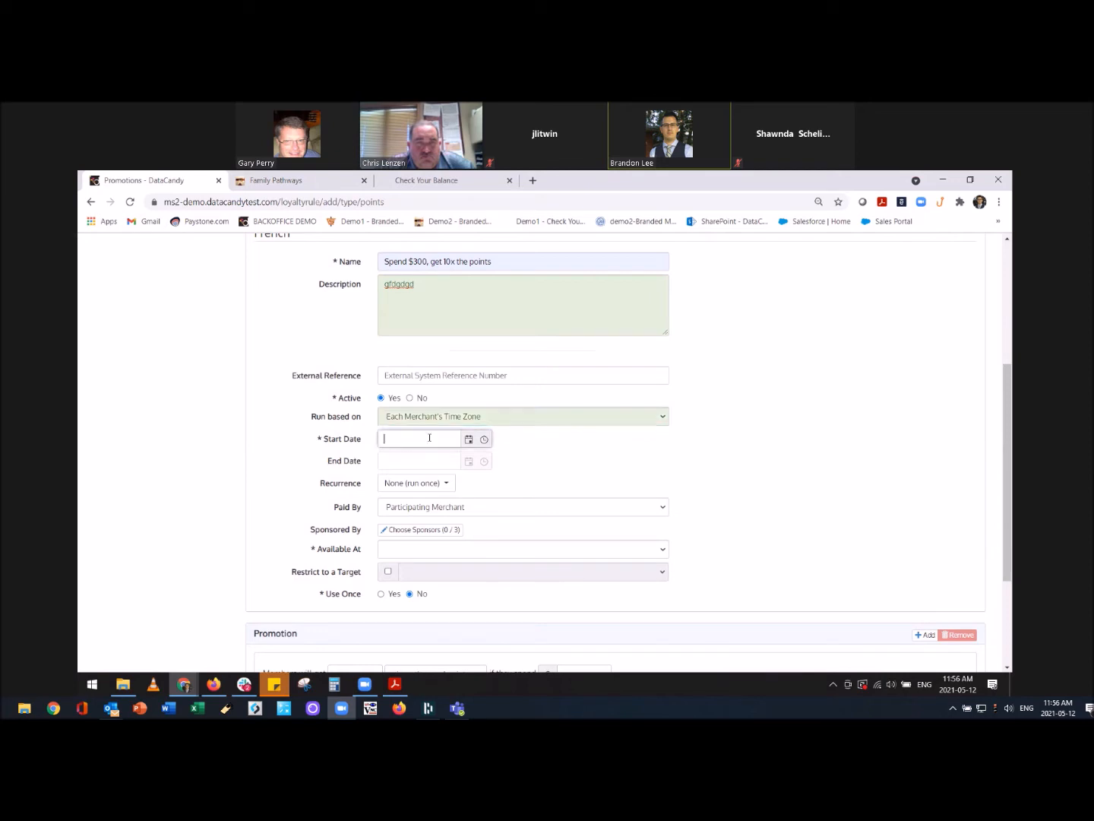
click(469, 440)
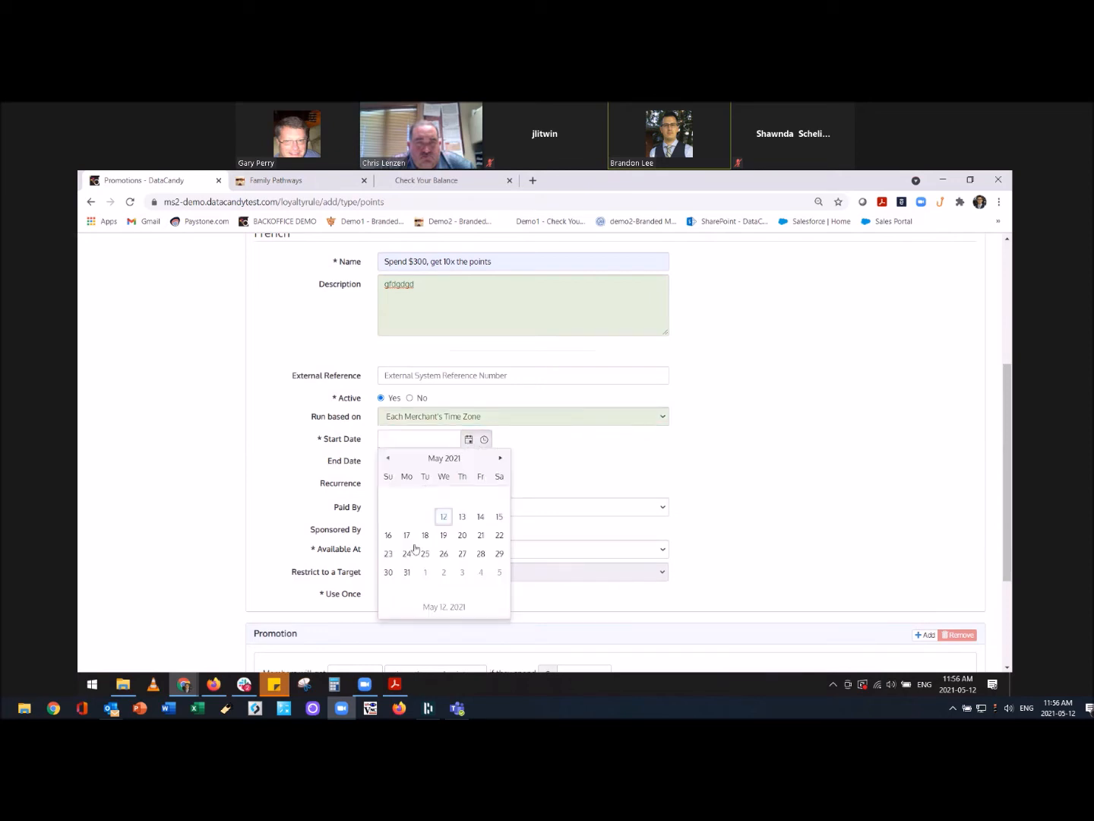
click(444, 518)
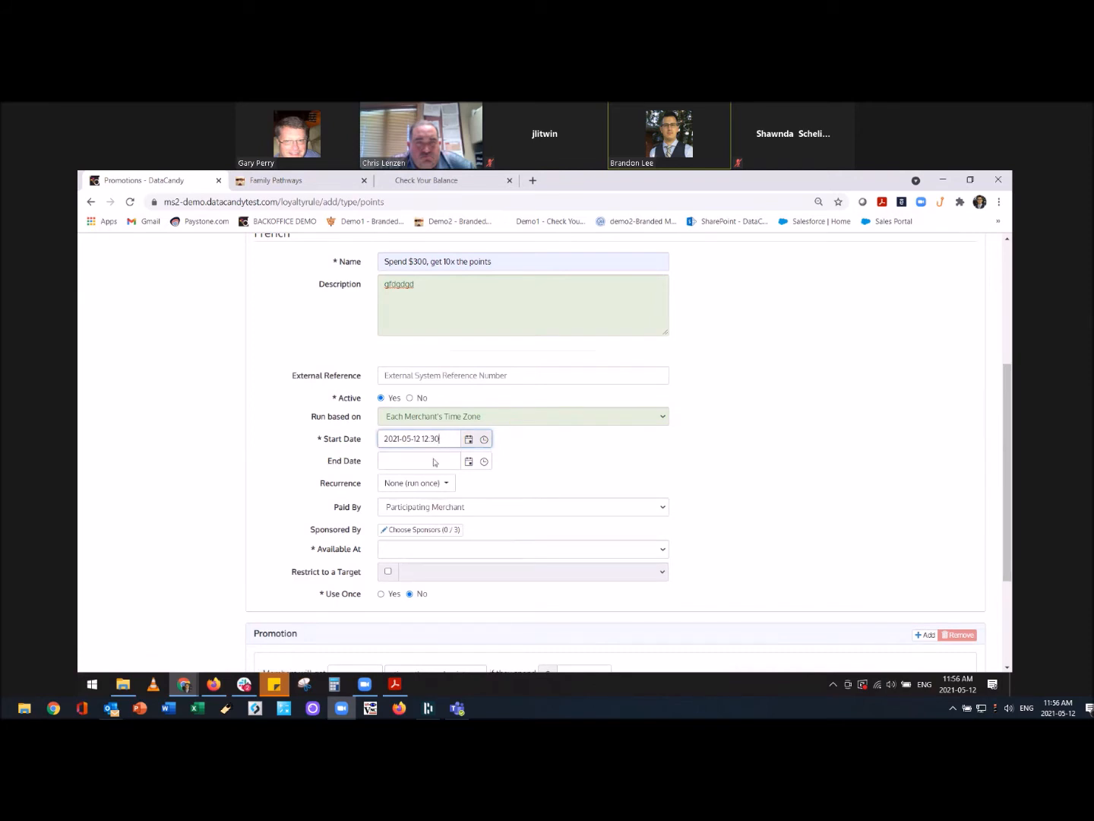
Set the end date to 2021-05-31 at 01:00 and keep Recurrence at None.
click(432, 462)
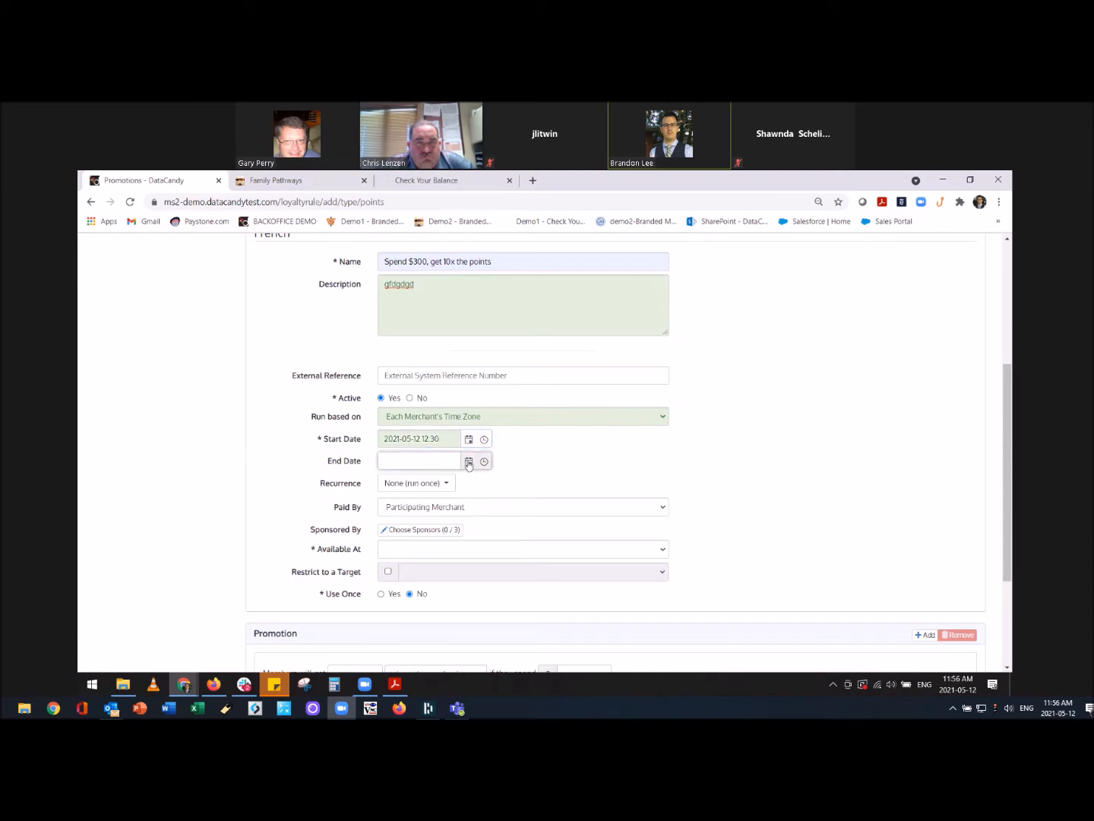
click(468, 461)
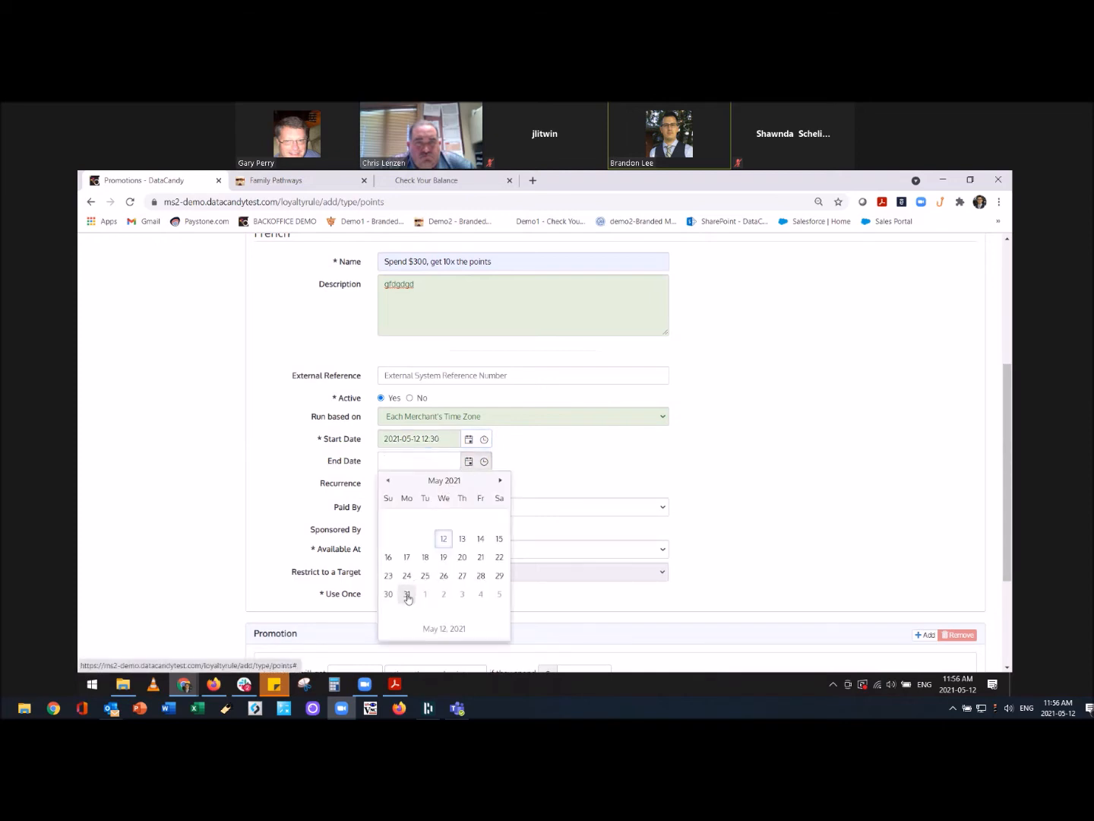
click(407, 596)
key(BackSpace)
text(1-05-31 01:00)
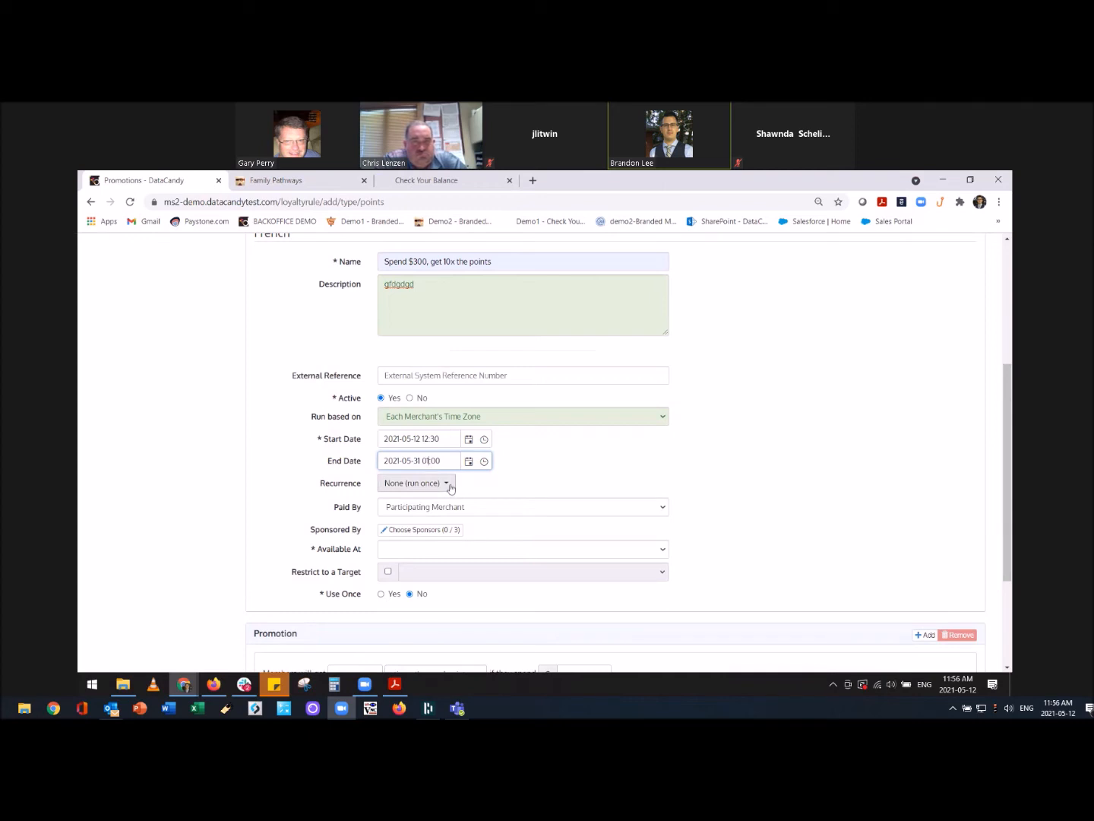
click(451, 487)
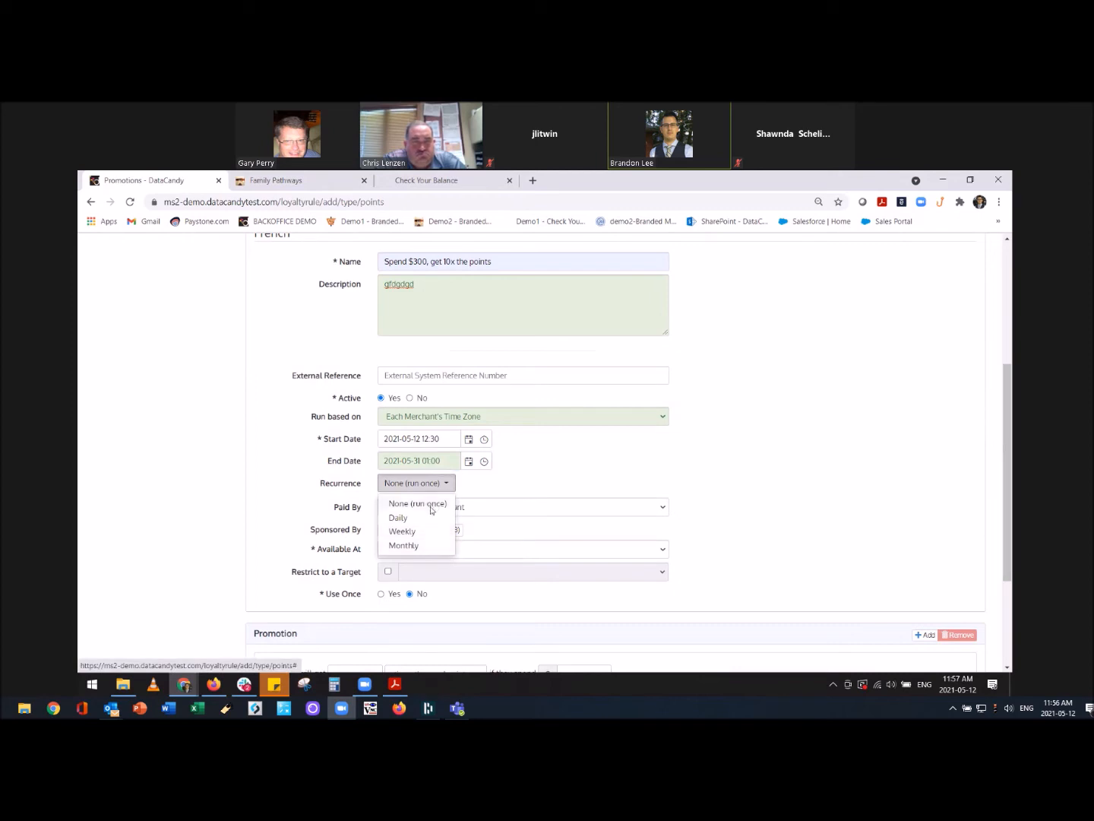
click(433, 506)
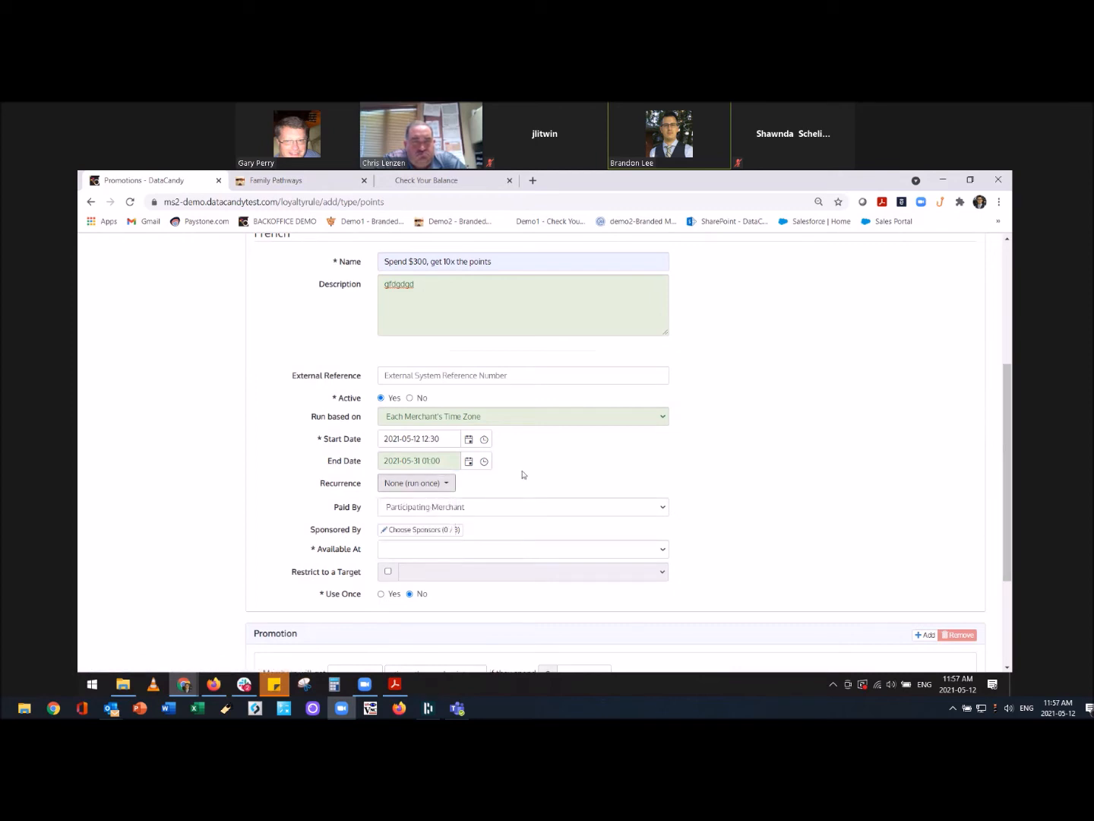
click(465, 507)
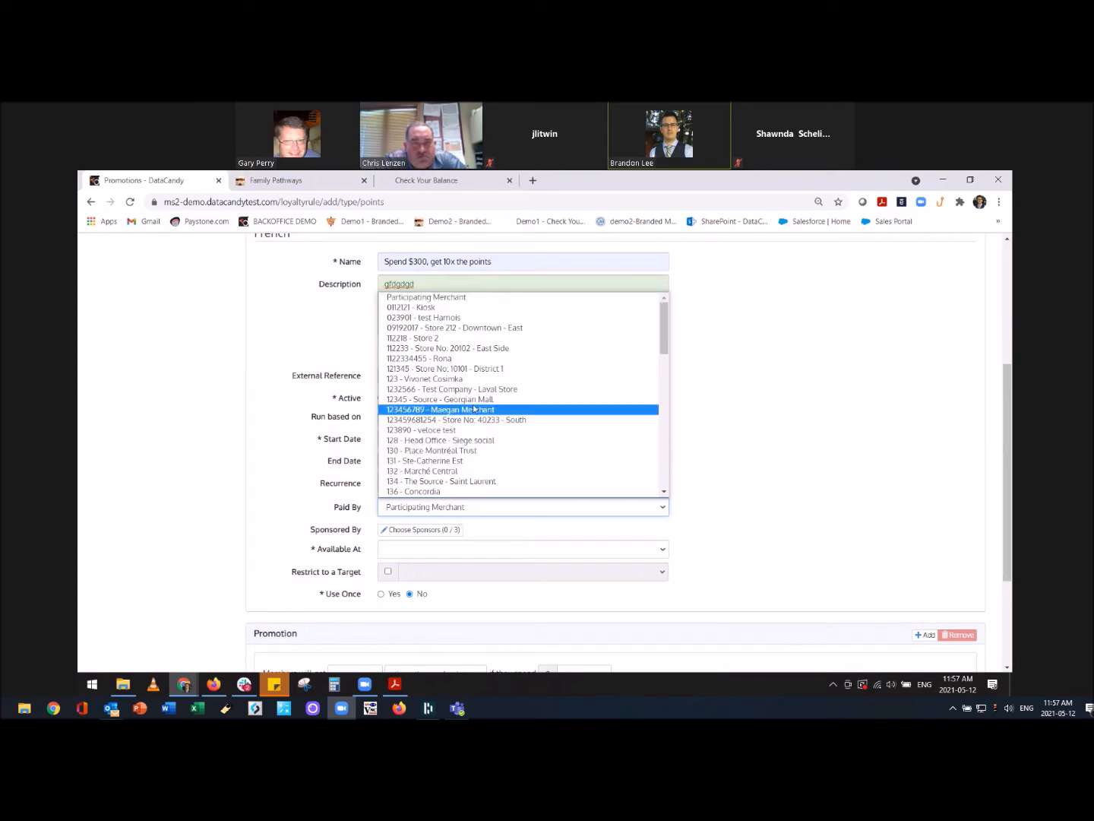
Have 128 - Head Office pay for the promotion and make it available at All Merchants.
click(450, 441)
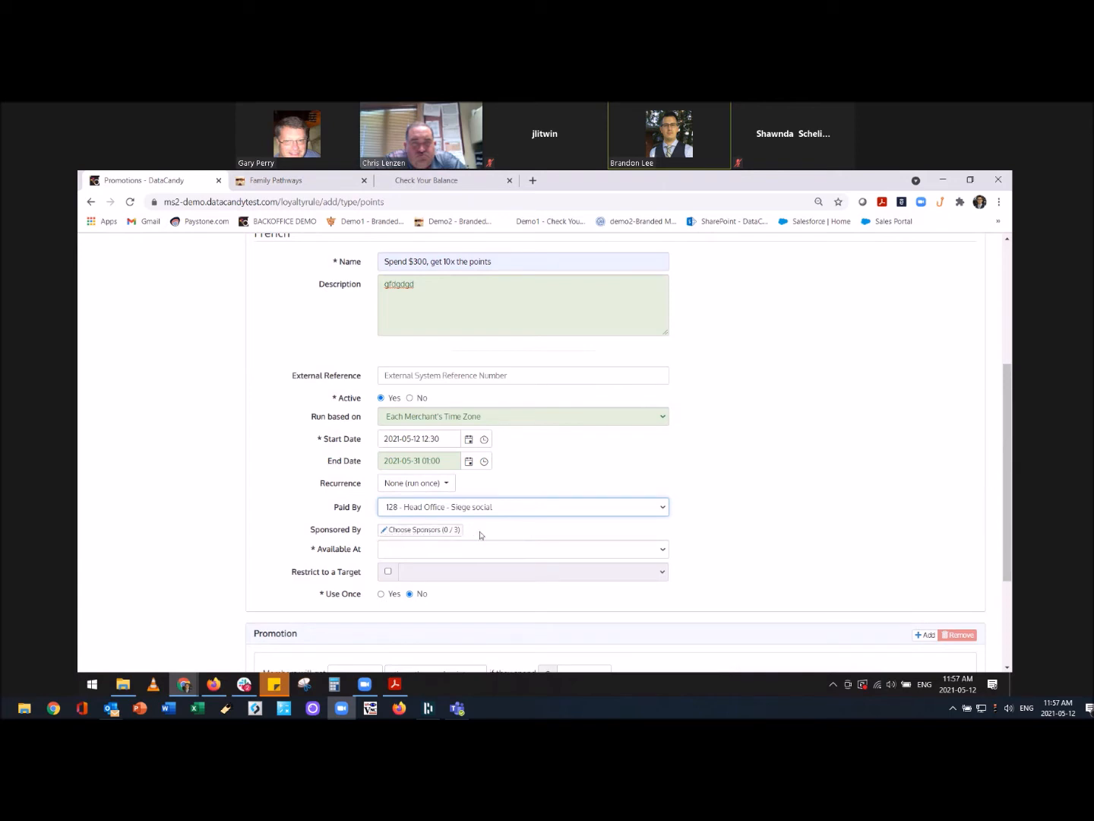
click(415, 552)
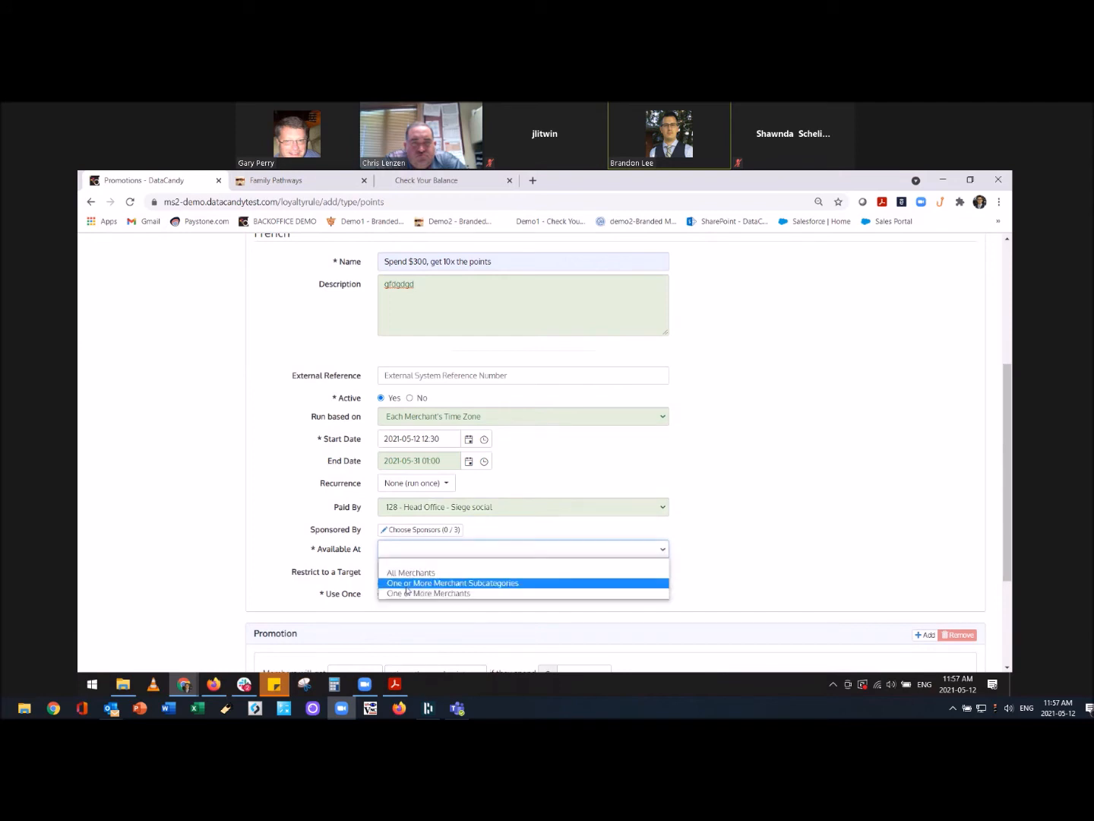
click(482, 573)
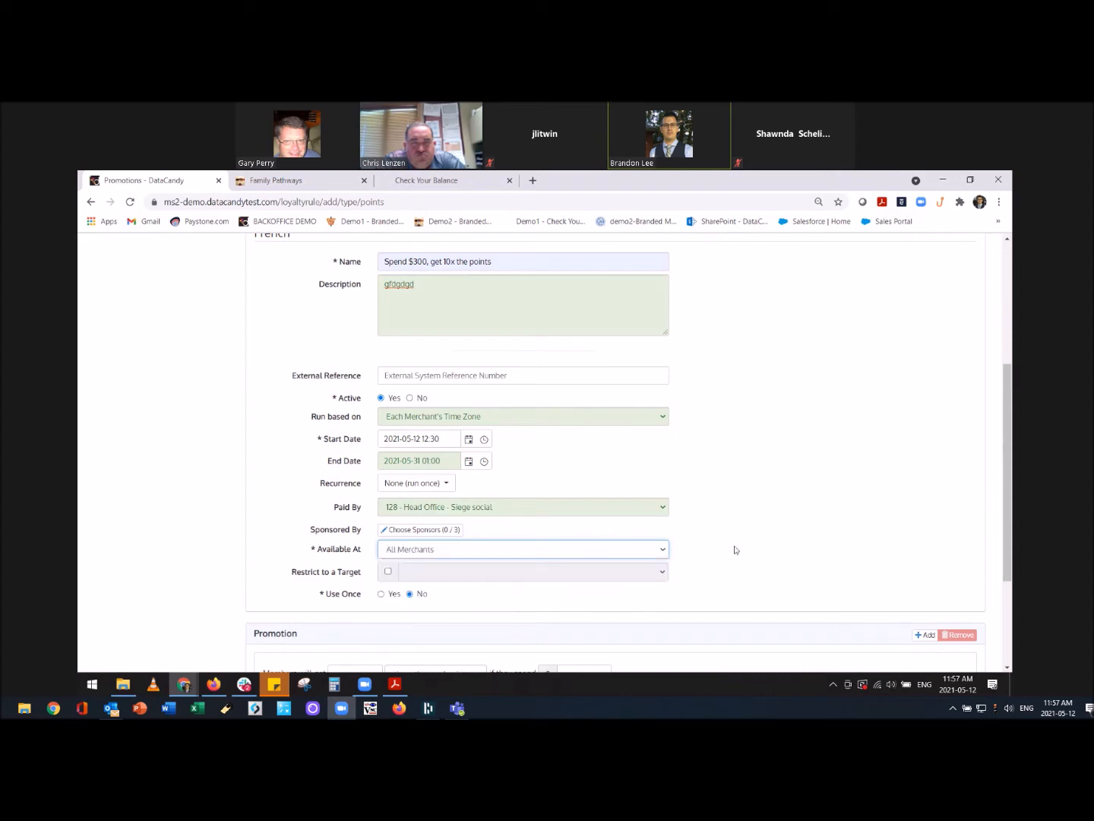
scroll(735, 549, down, 2)
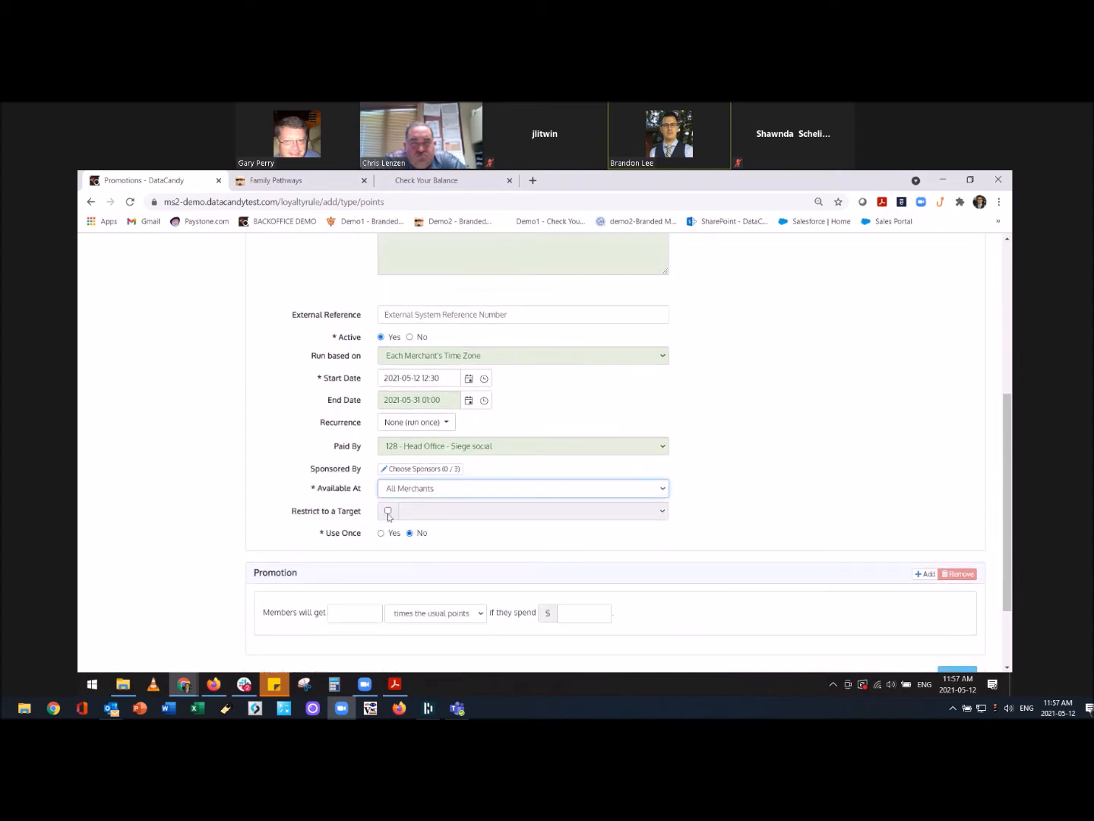
Restrict the promotion to target Pathways Test 1 (M3491) and make it usable only once.
click(388, 511)
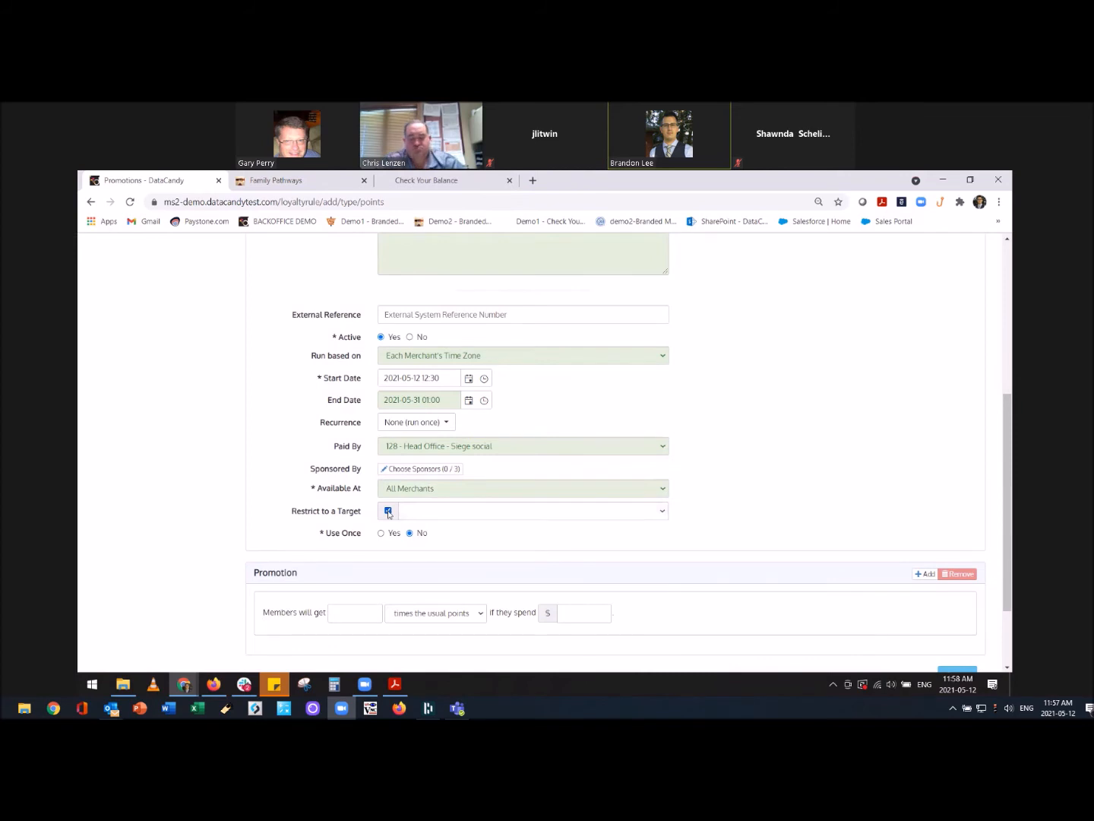
click(426, 512)
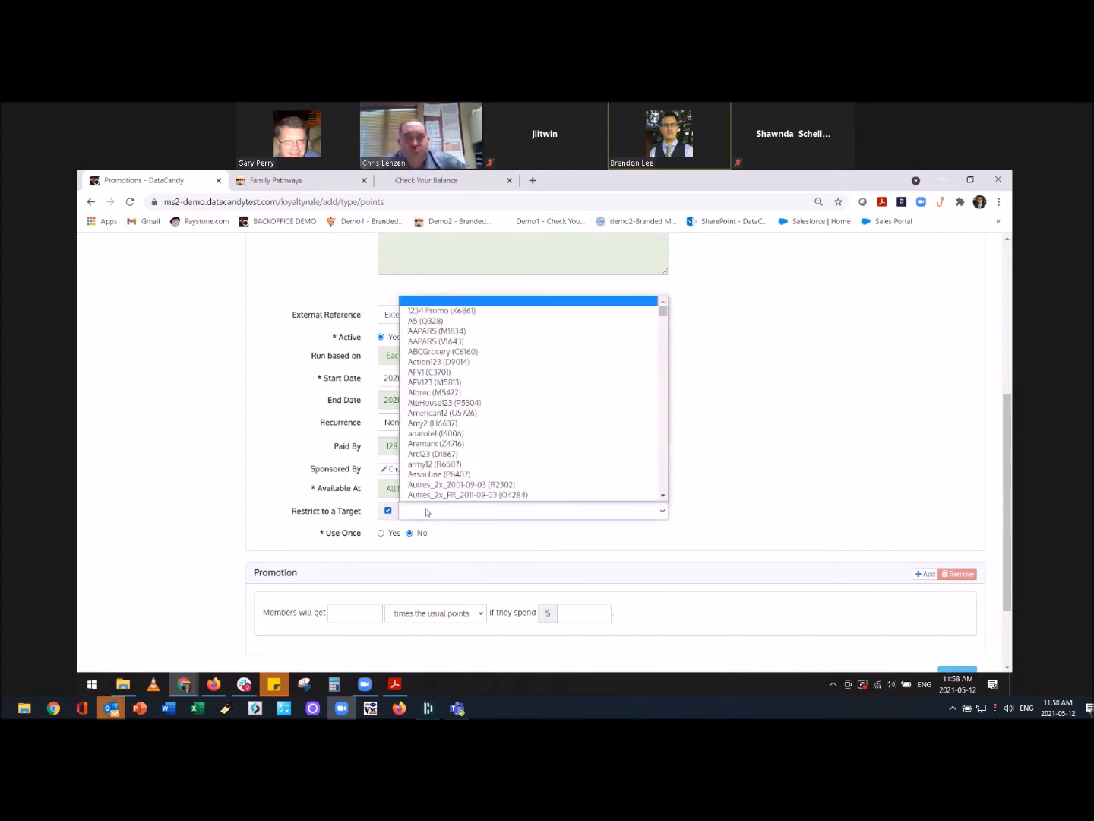
scroll(438, 459, down, 3)
scroll(439, 460, down, 5)
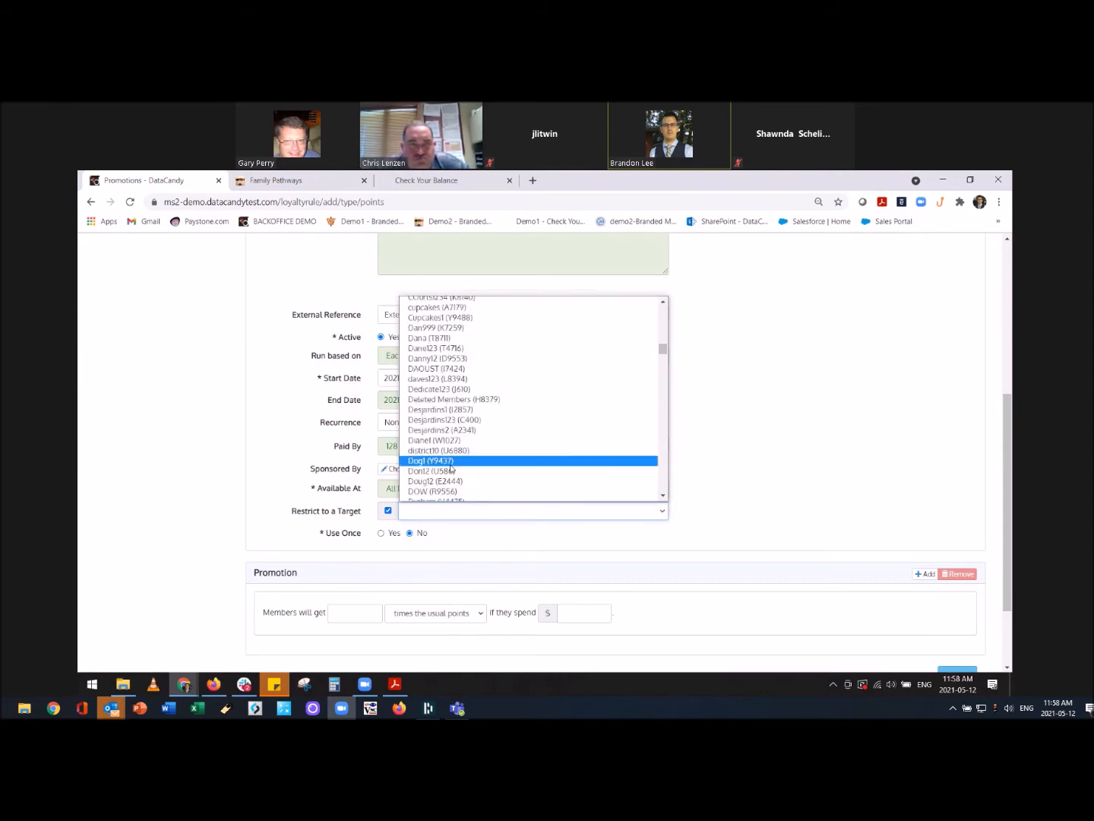
scroll(444, 456, down, 3)
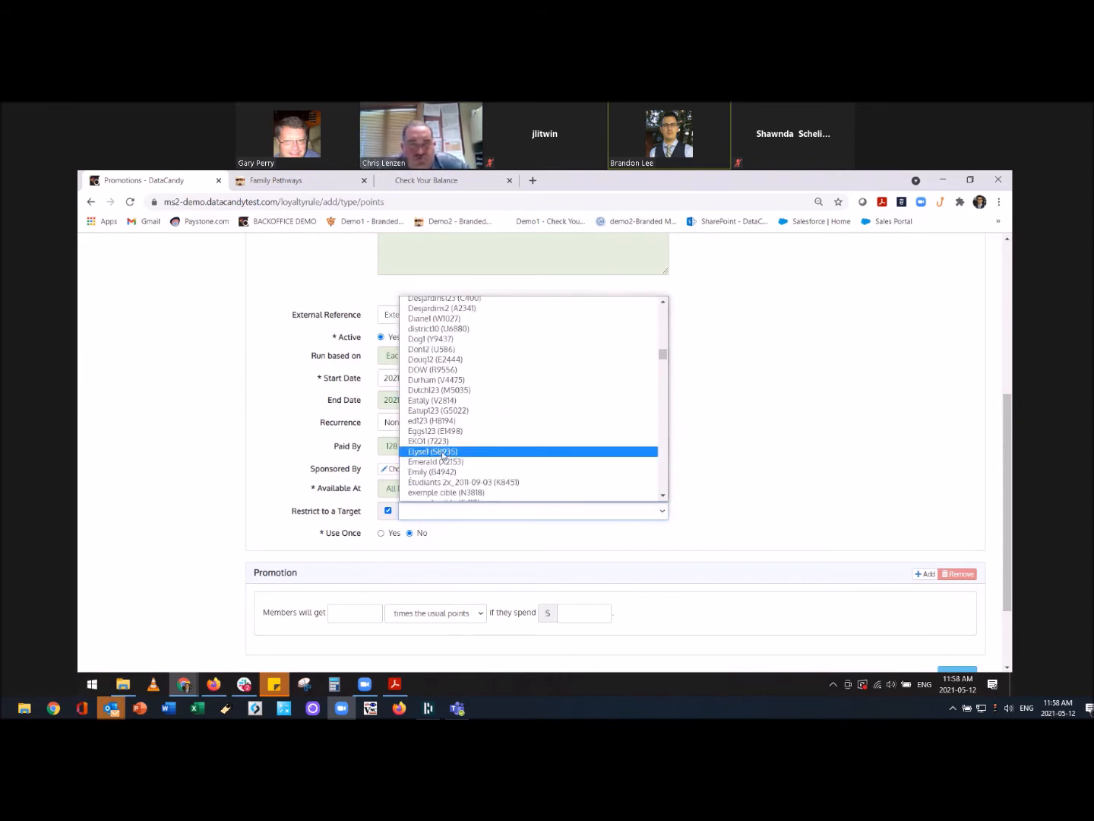
scroll(444, 456, down, 10)
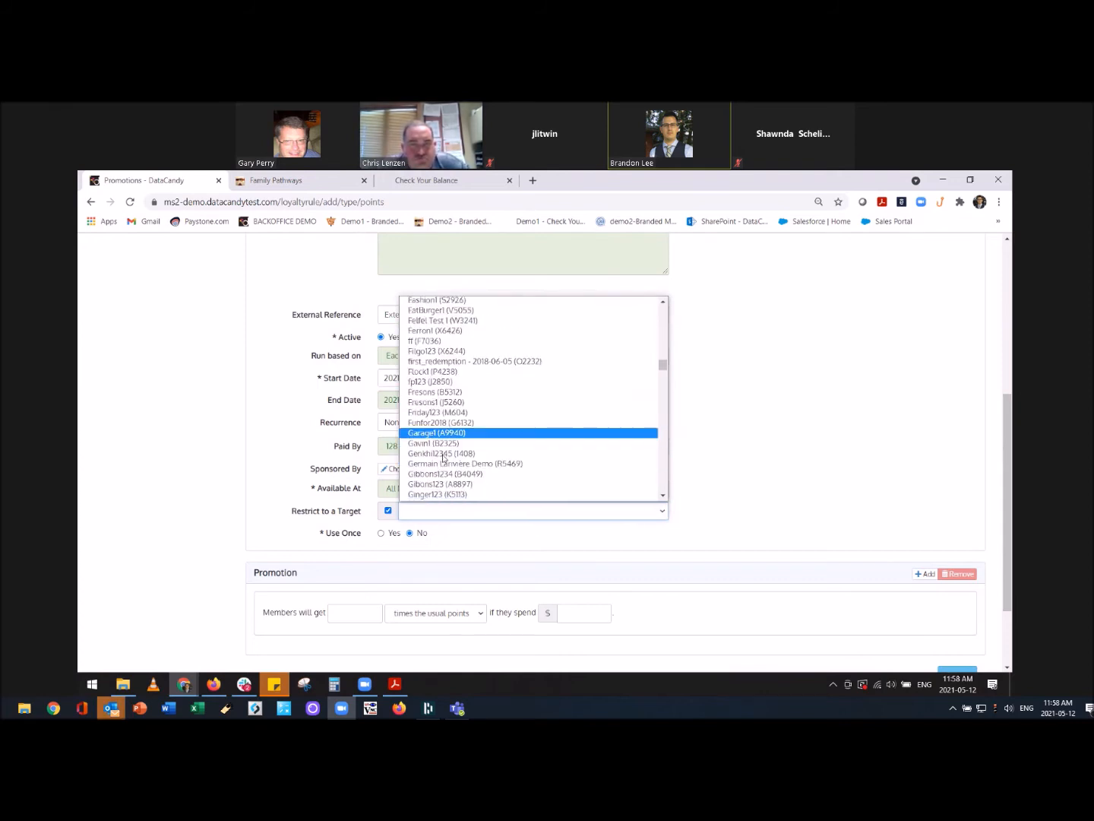
mouse_move(663, 408)
mouse_down()
mouse_move(665, 499)
mouse_move(652, 430)
mouse_up()
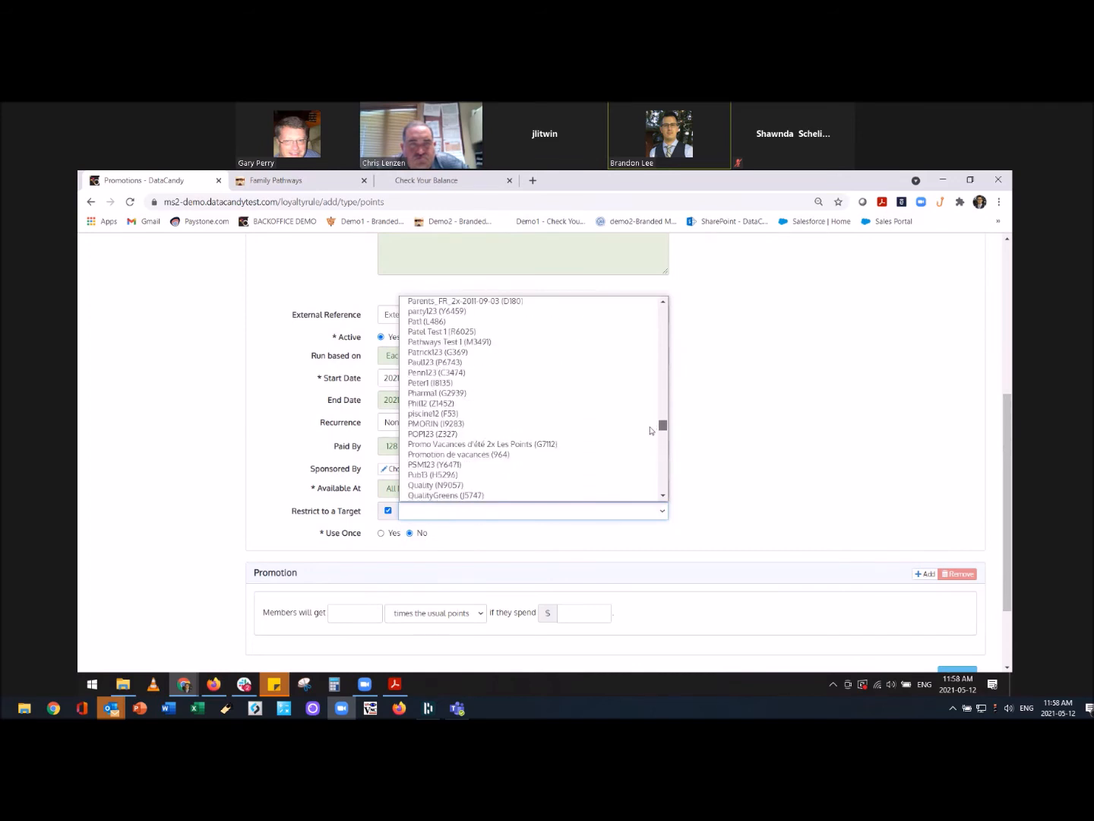
click(451, 342)
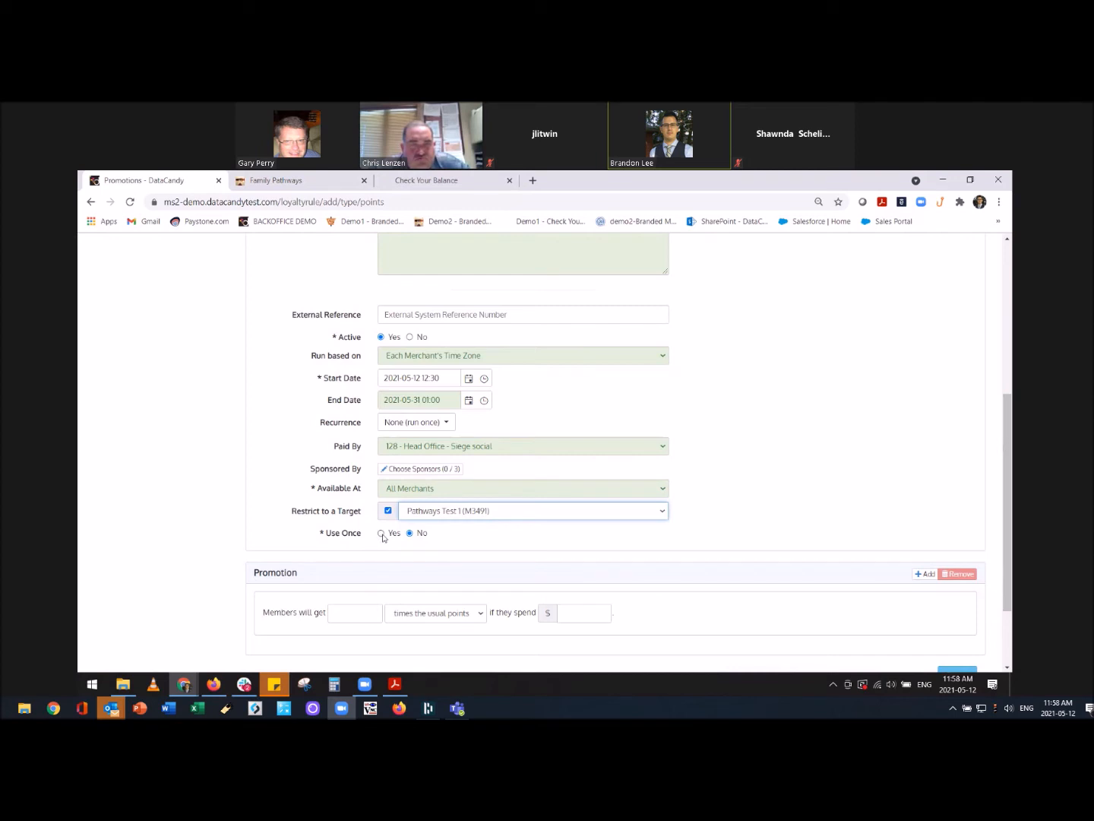
click(382, 533)
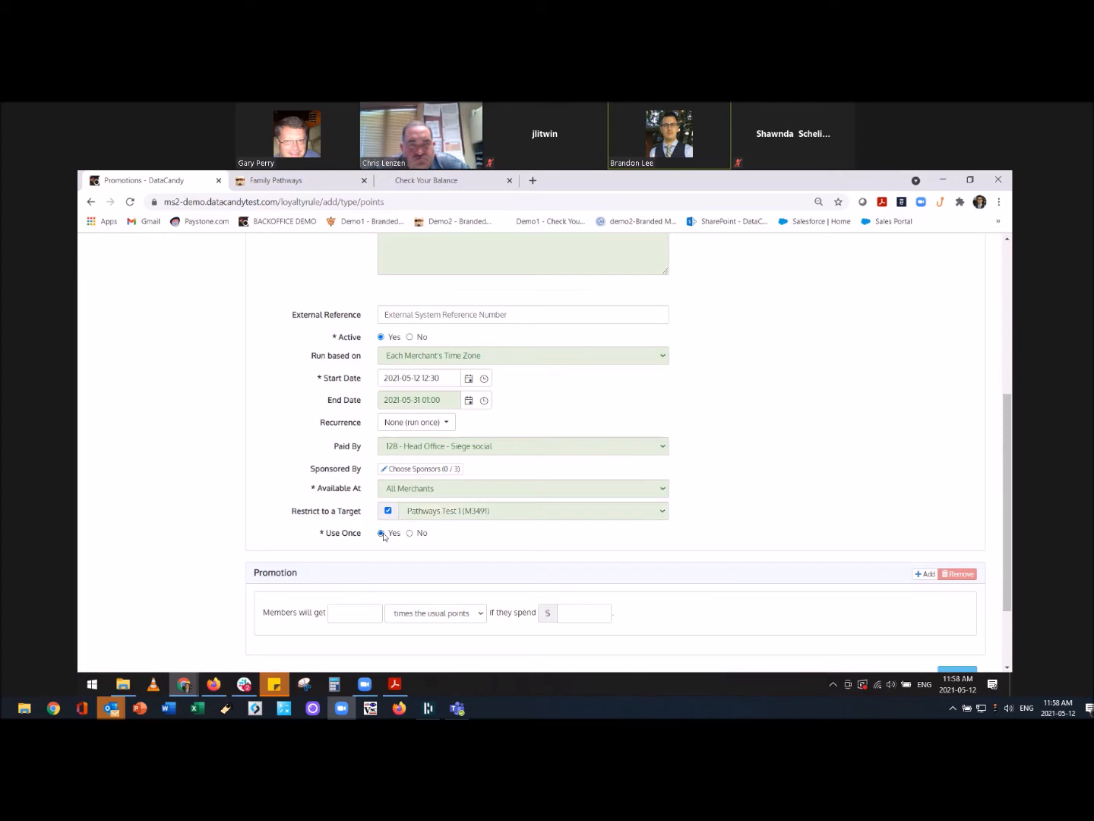
Give members 10 times the points when they spend $300.00, then save the promotion.
scroll(522, 547, down, 1)
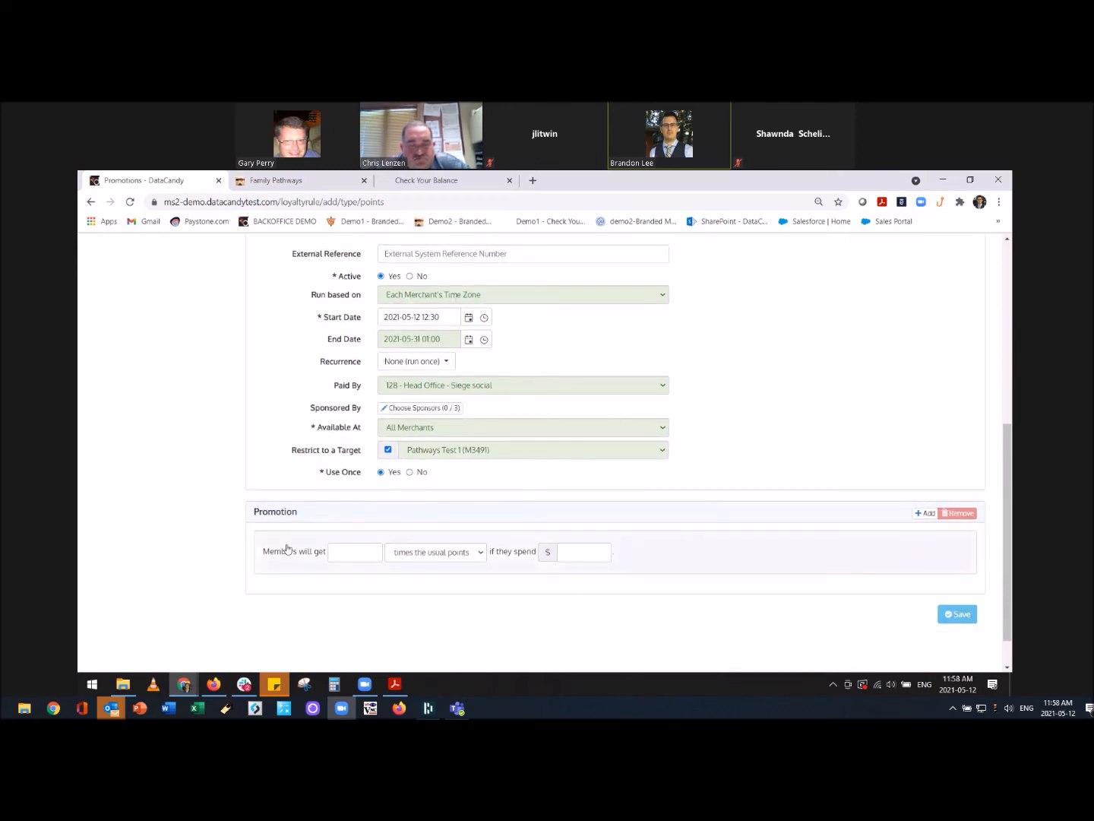
click(357, 551)
text(10)
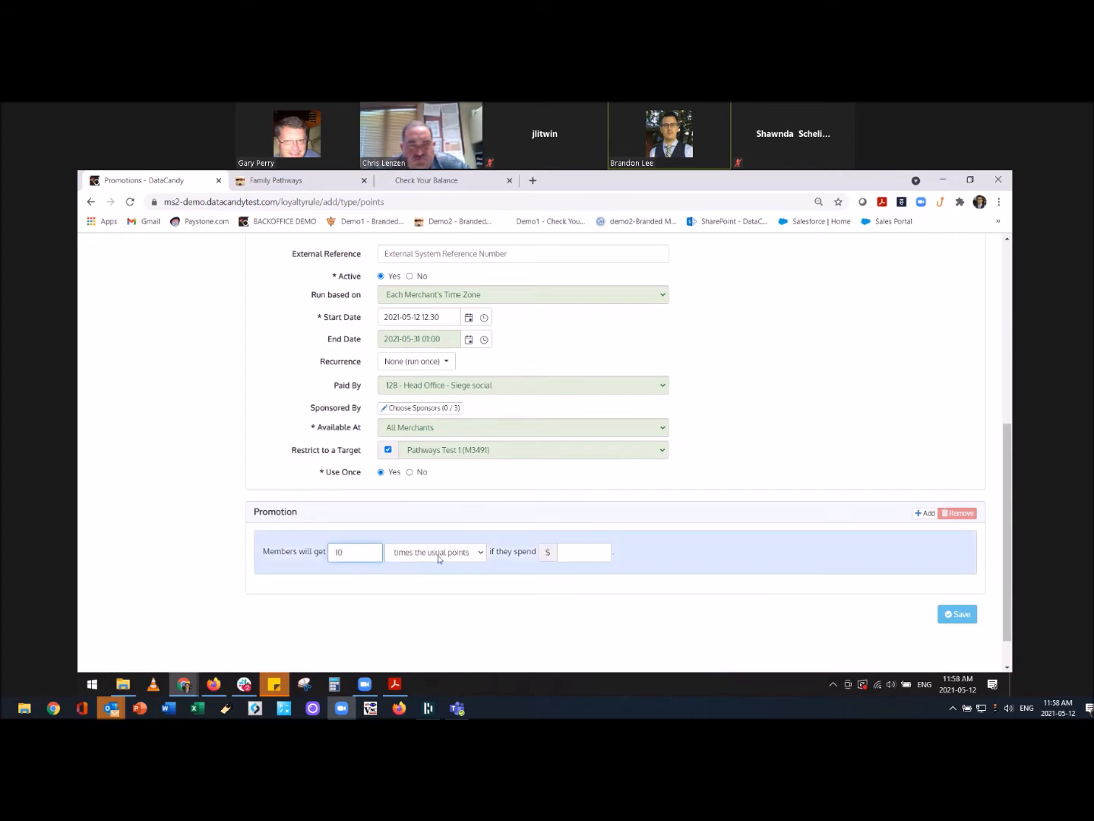
click(584, 554)
text(300)
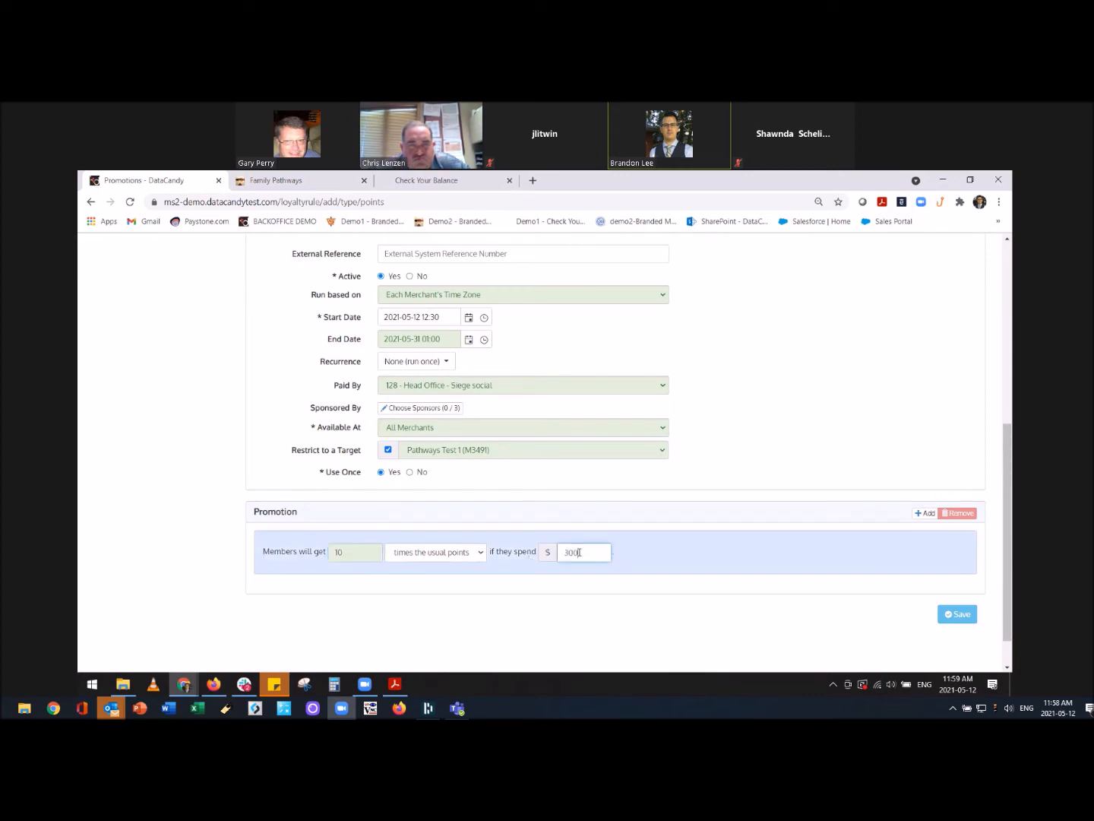
click(649, 640)
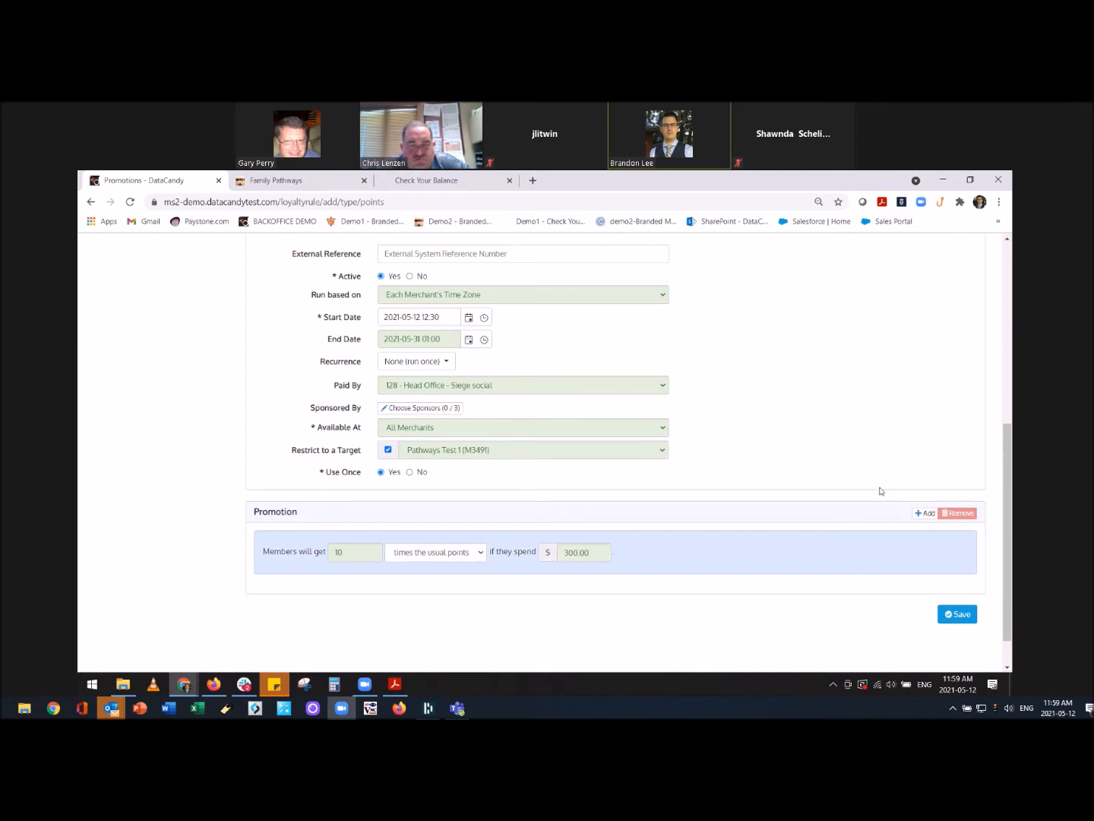
scroll(873, 490, up, 2)
scroll(886, 495, down, 3)
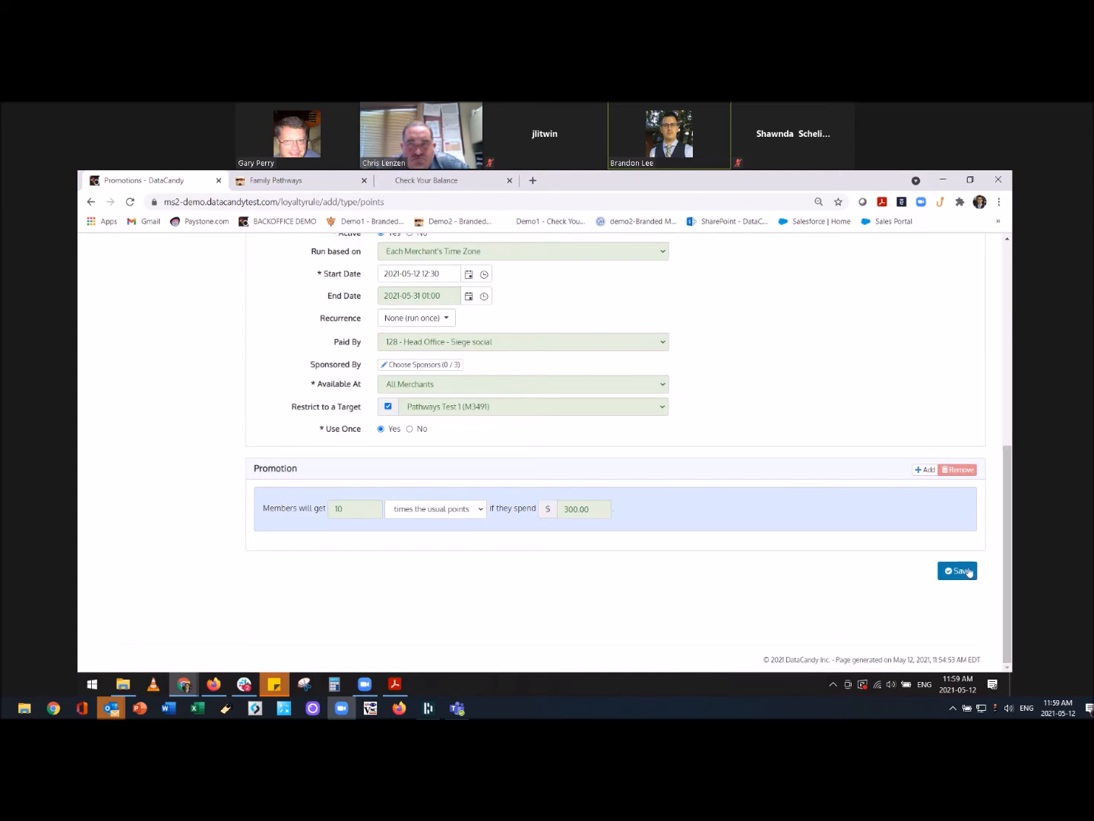
click(970, 572)
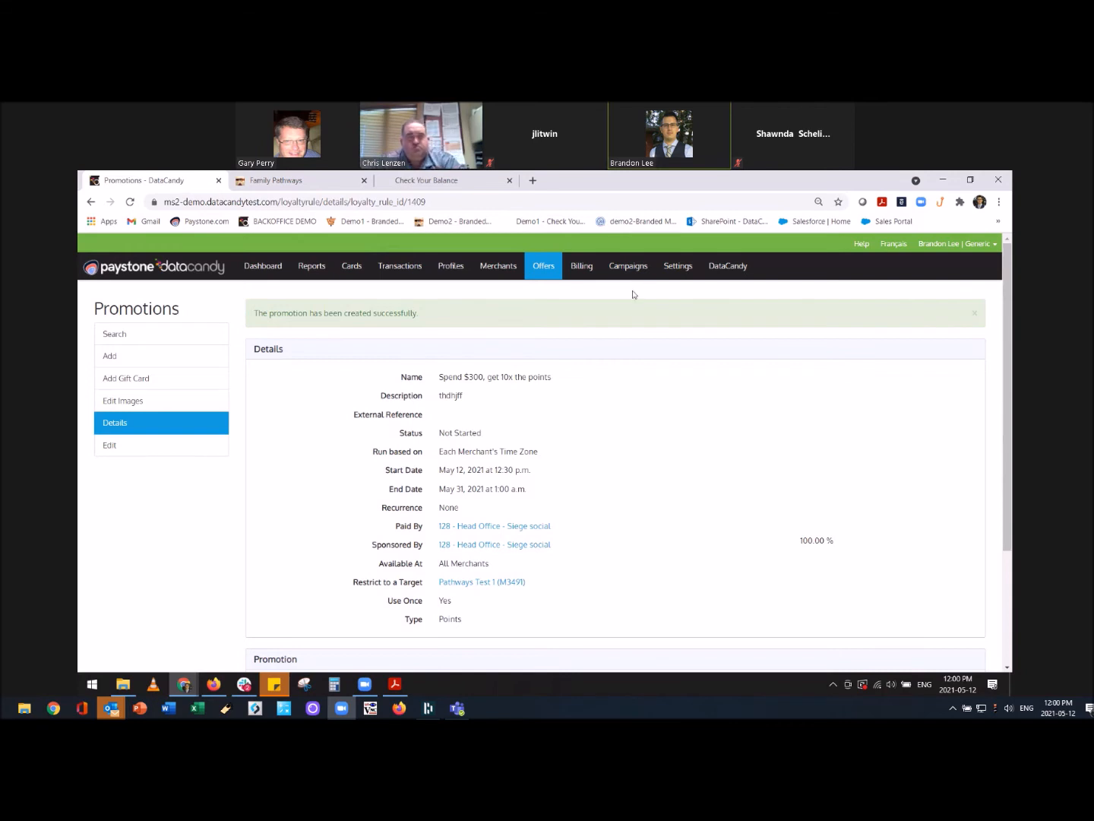
Under Campaigns > Cakemail, create and save '10x Points Campaign', then open its mailings page.
click(629, 267)
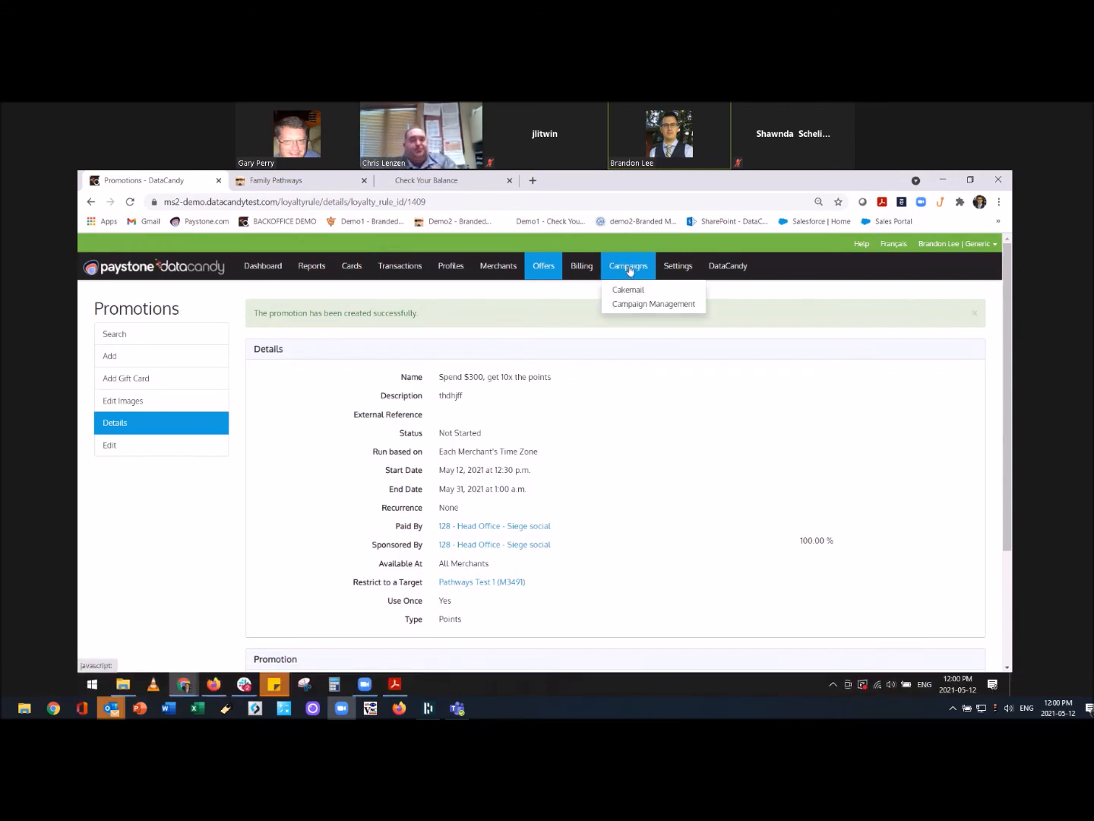
mouse_move(112, 708)
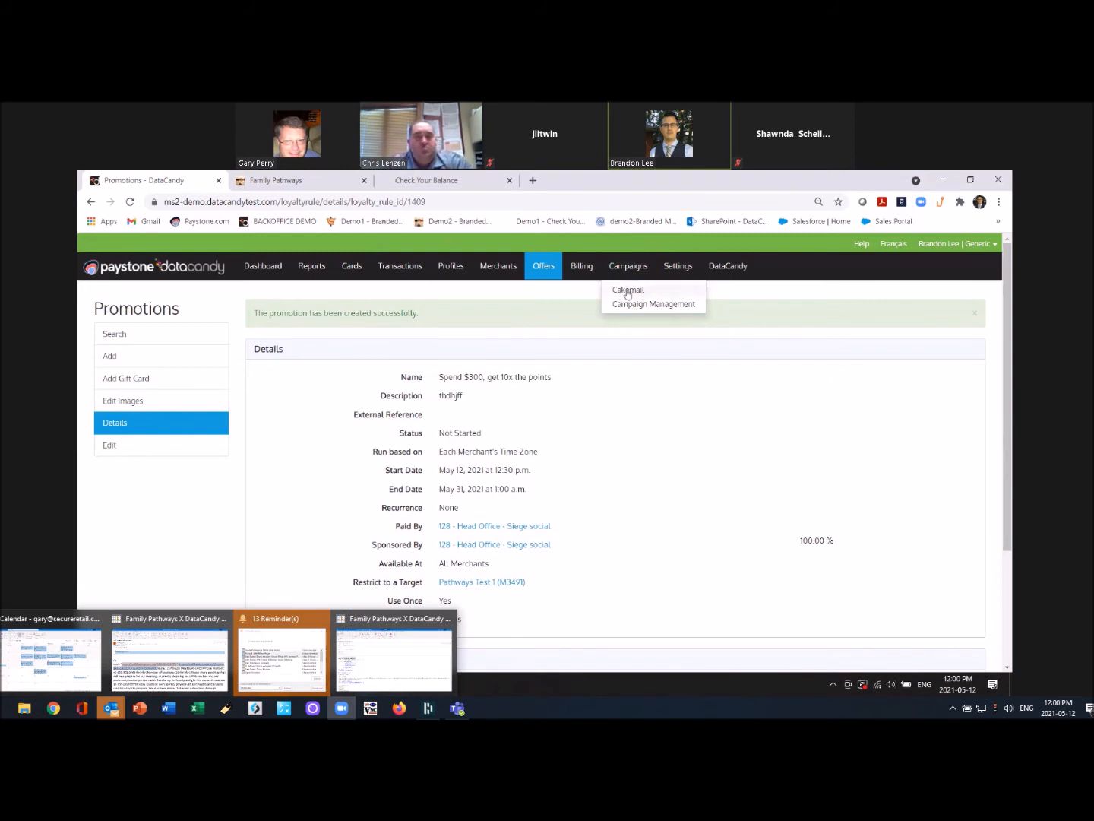
click(626, 292)
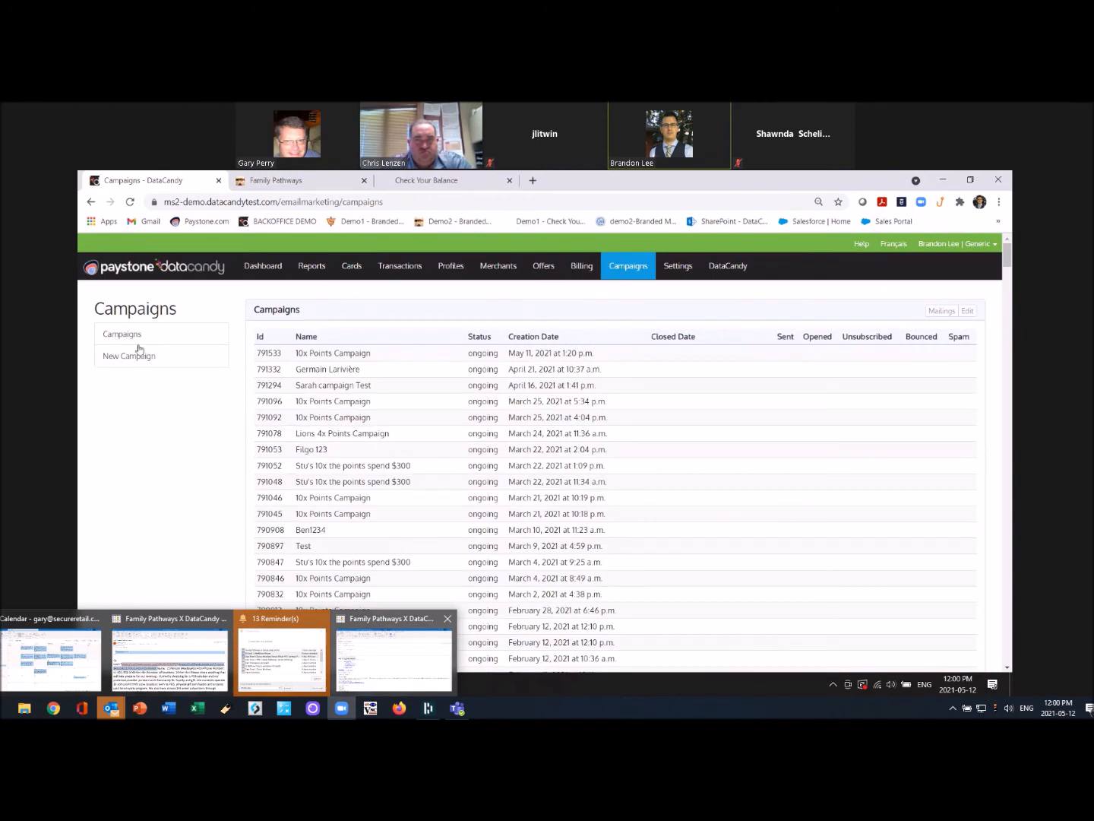
click(126, 360)
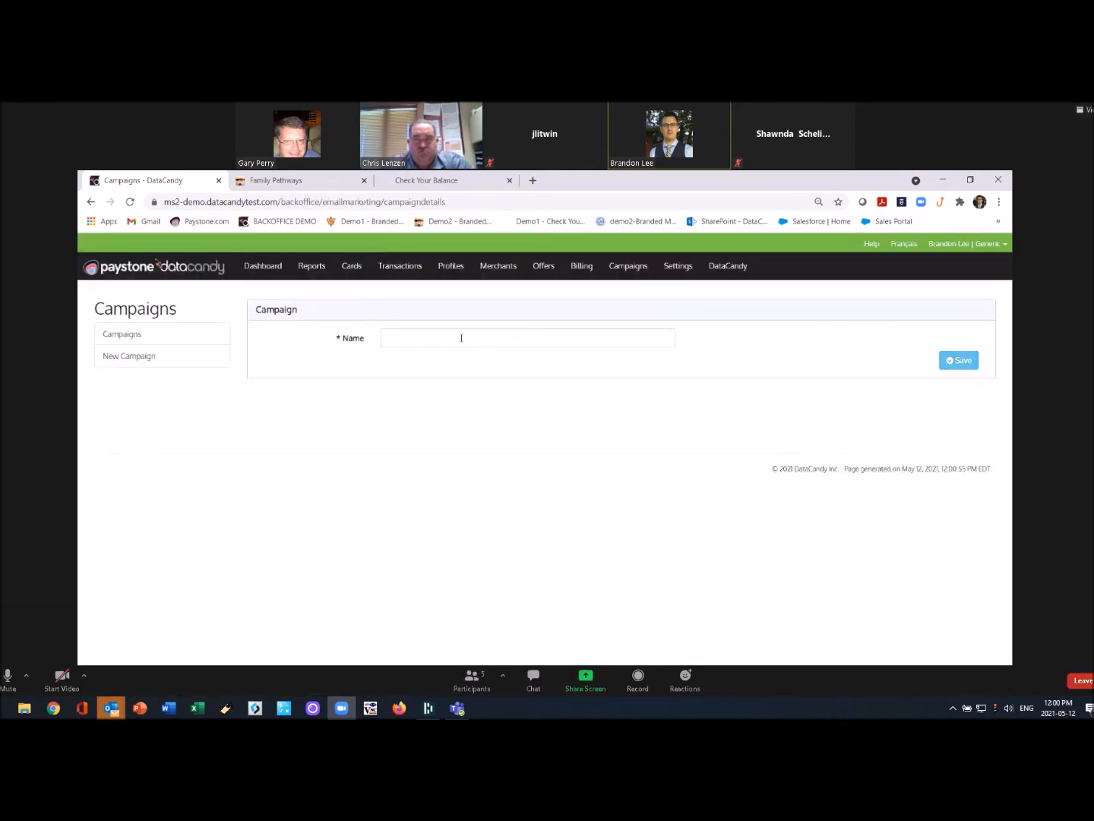
click(441, 337)
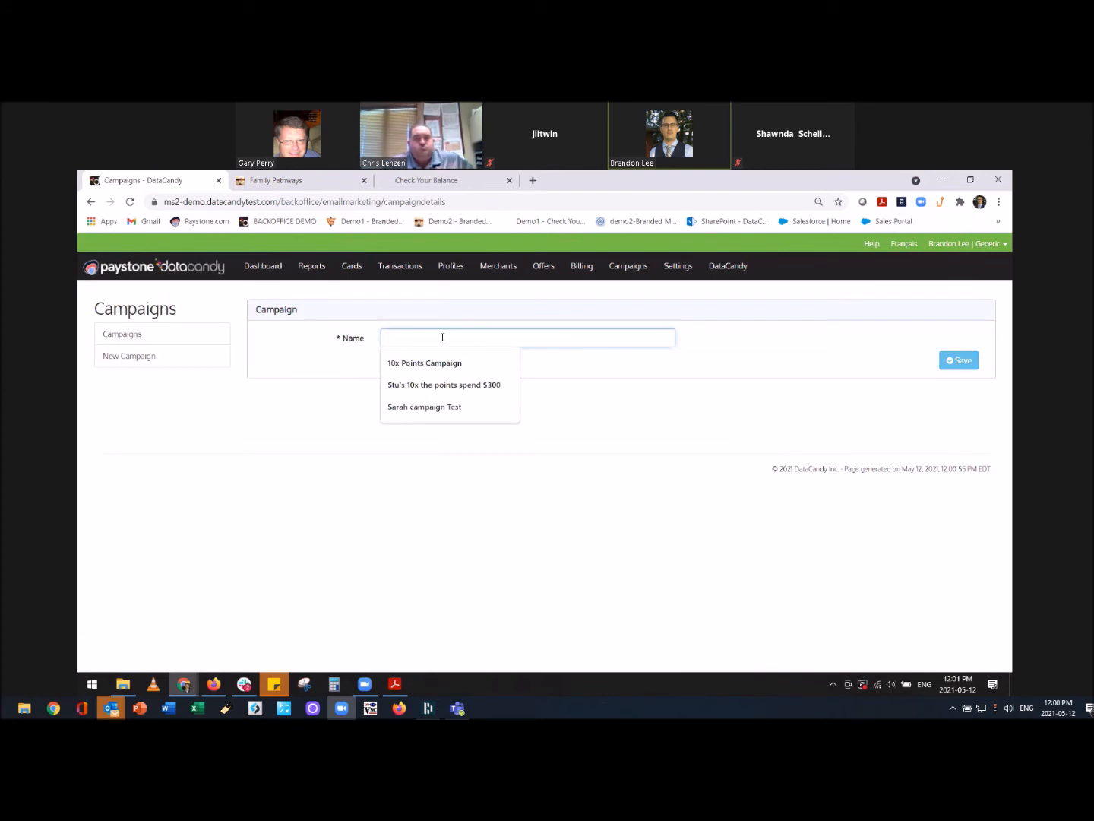
key(Down)
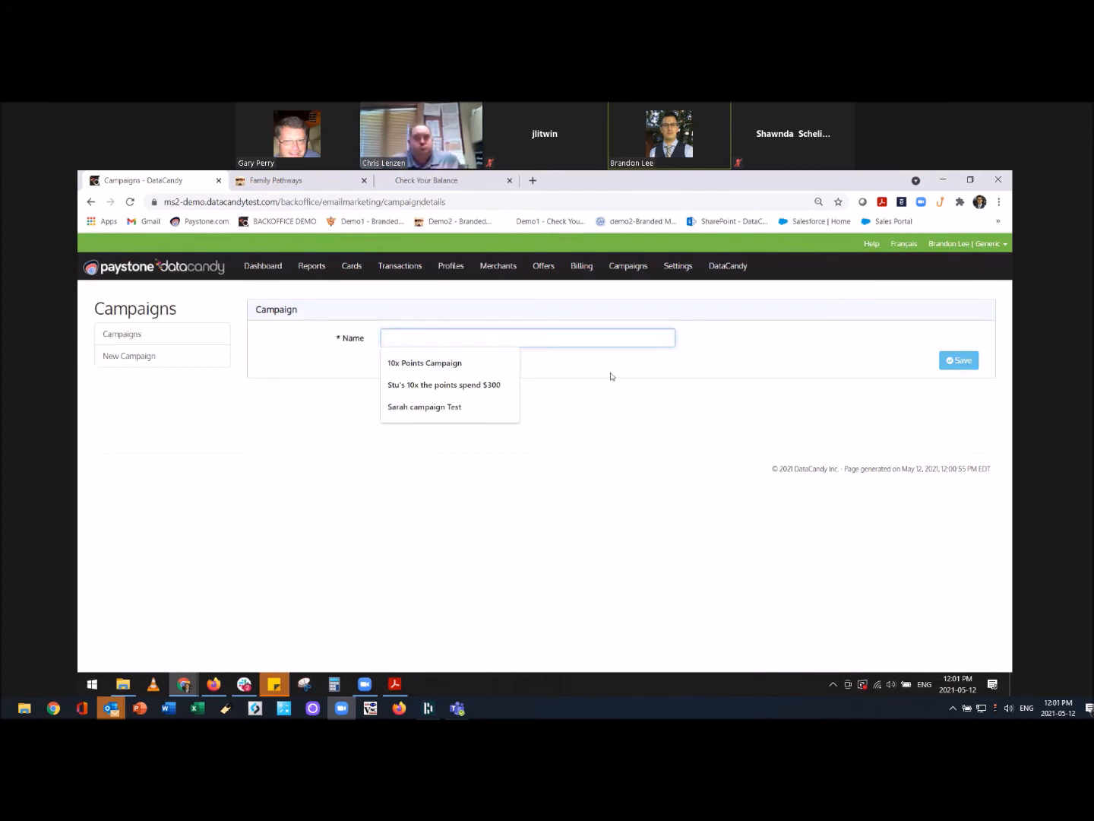
click(500, 361)
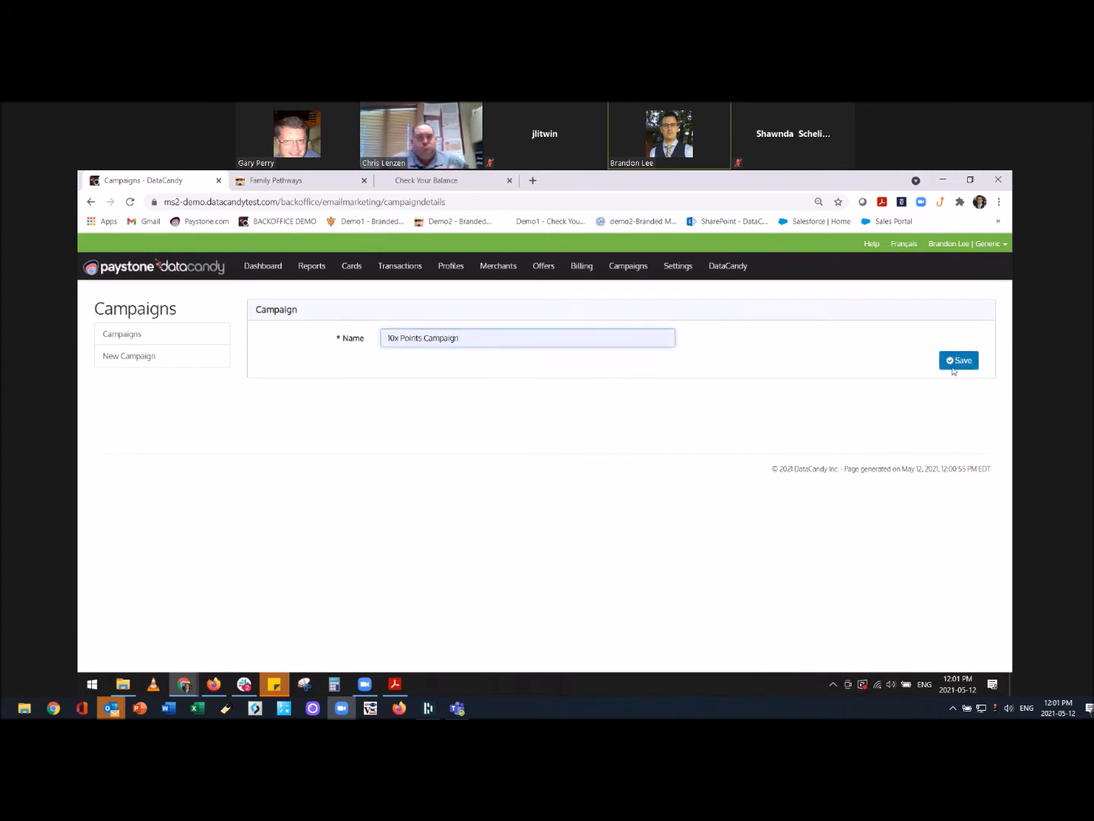
click(954, 362)
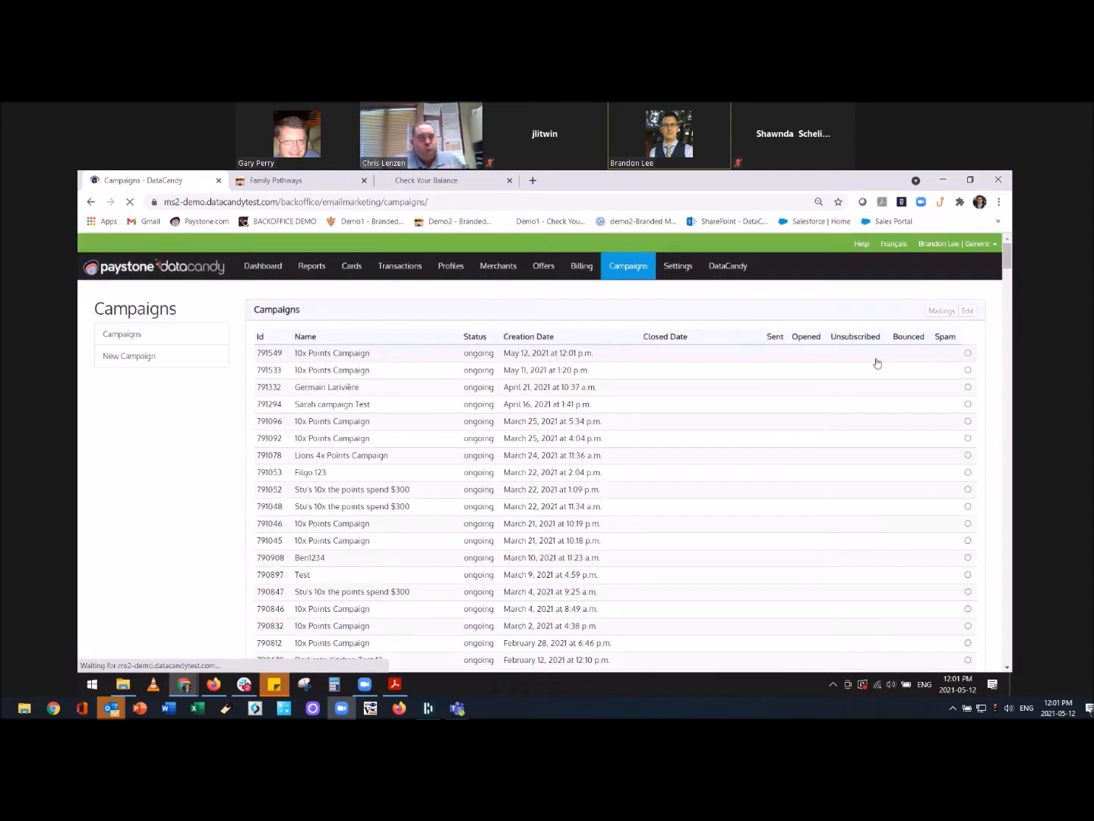
click(414, 358)
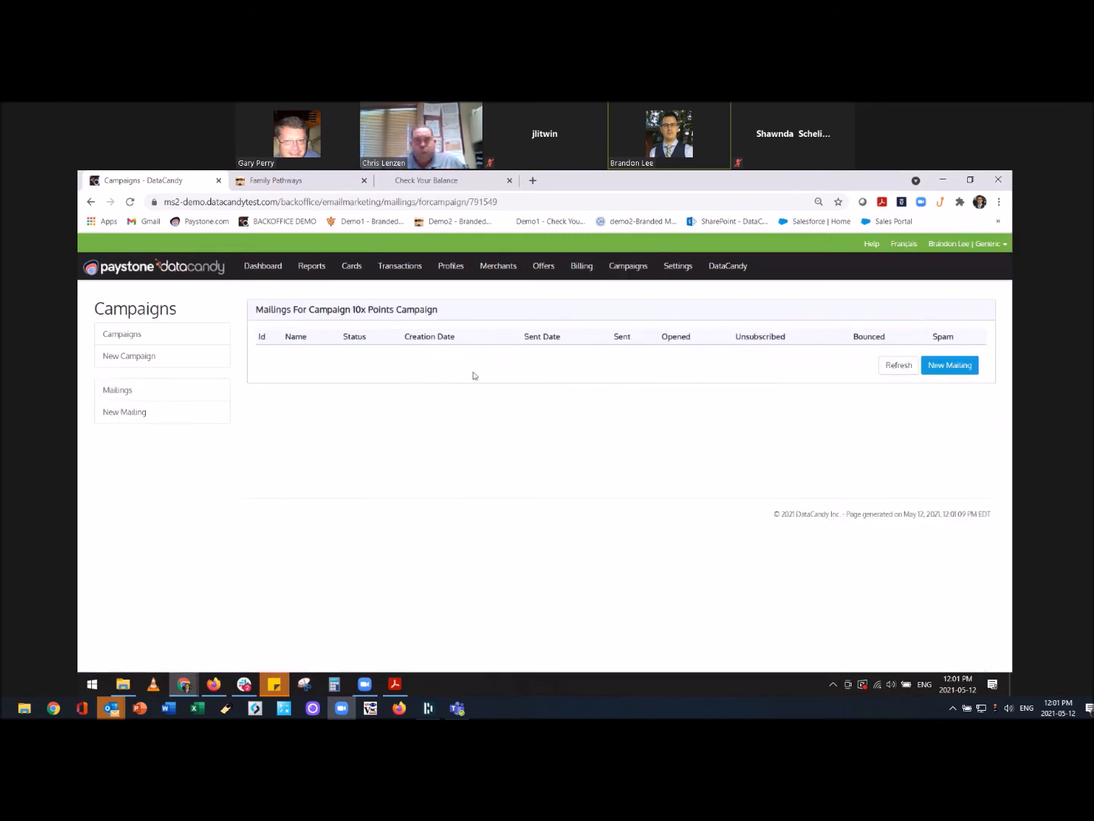
Start a mailing named 'Pathways 1' with subject 'Get 10x the points if you spend $300'.
click(943, 367)
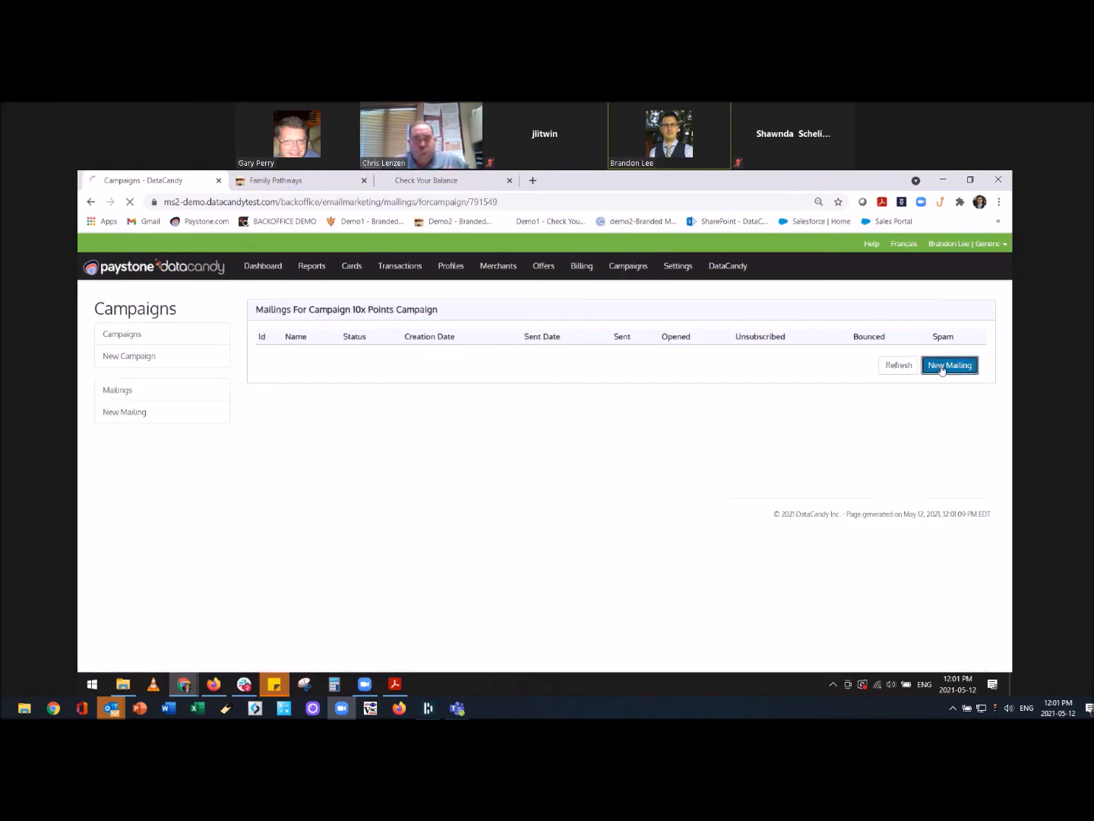
click(461, 439)
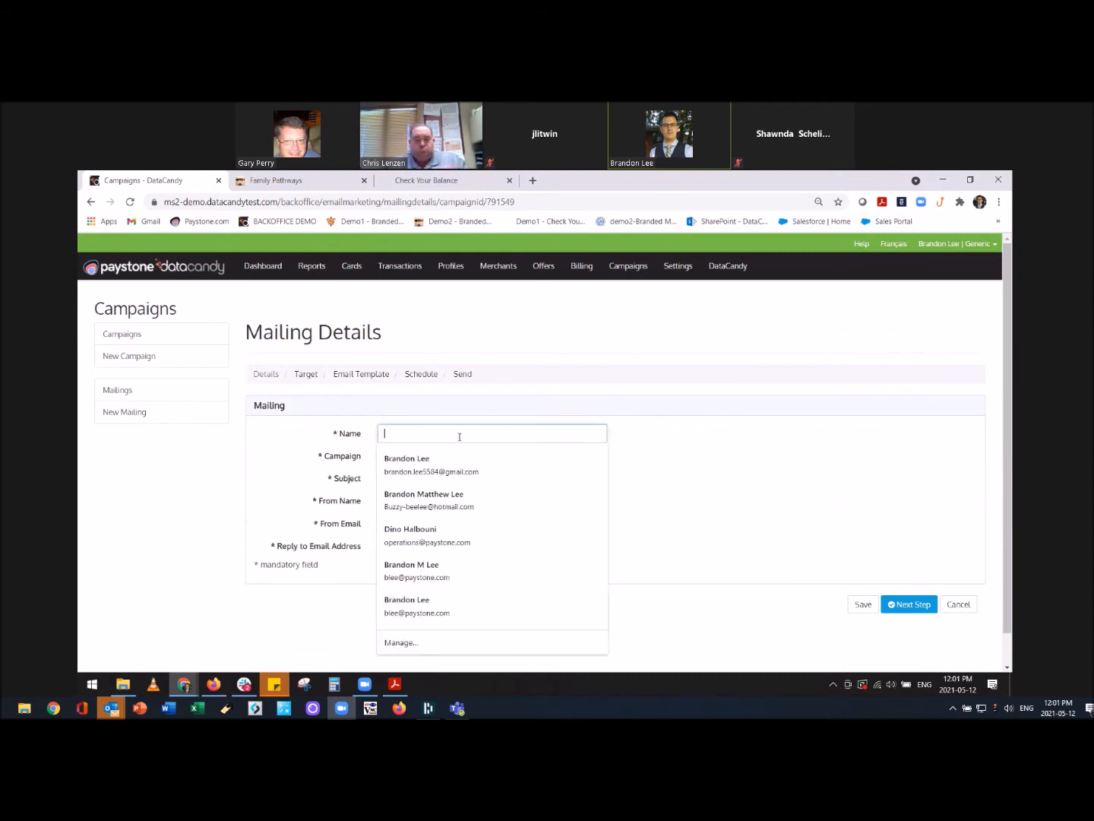
text(Pathways 1)
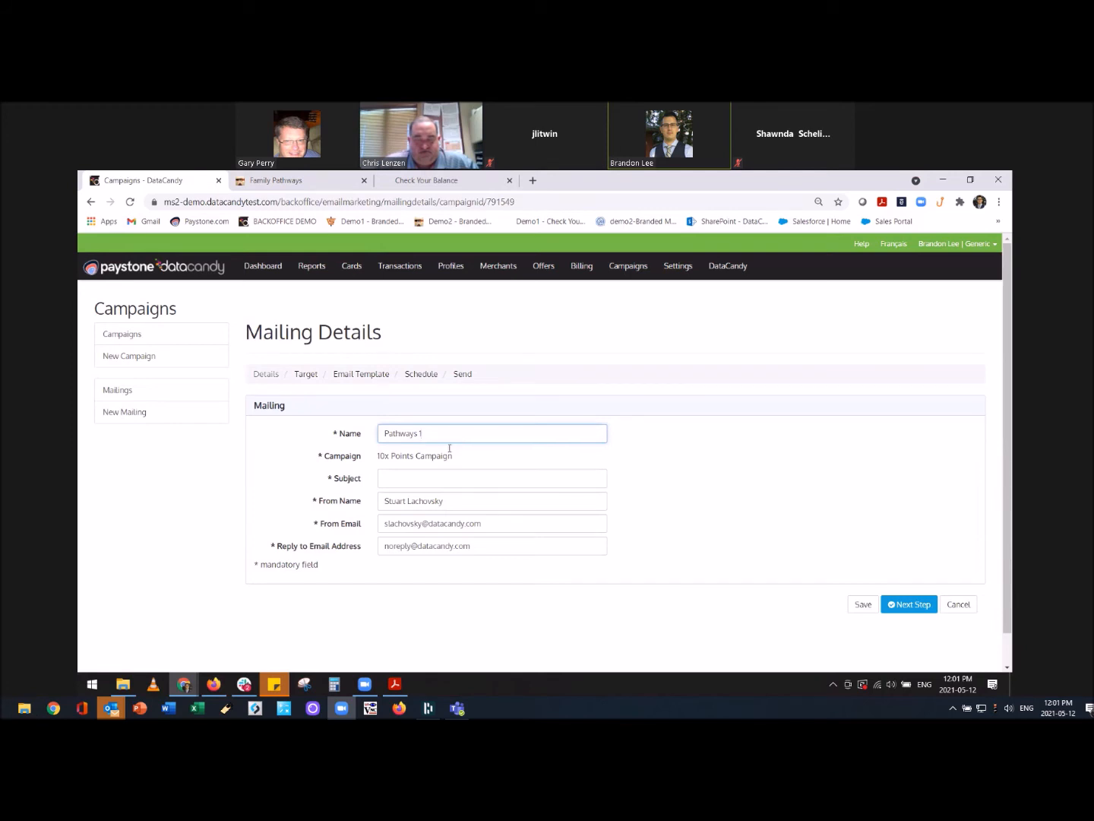
click(447, 481)
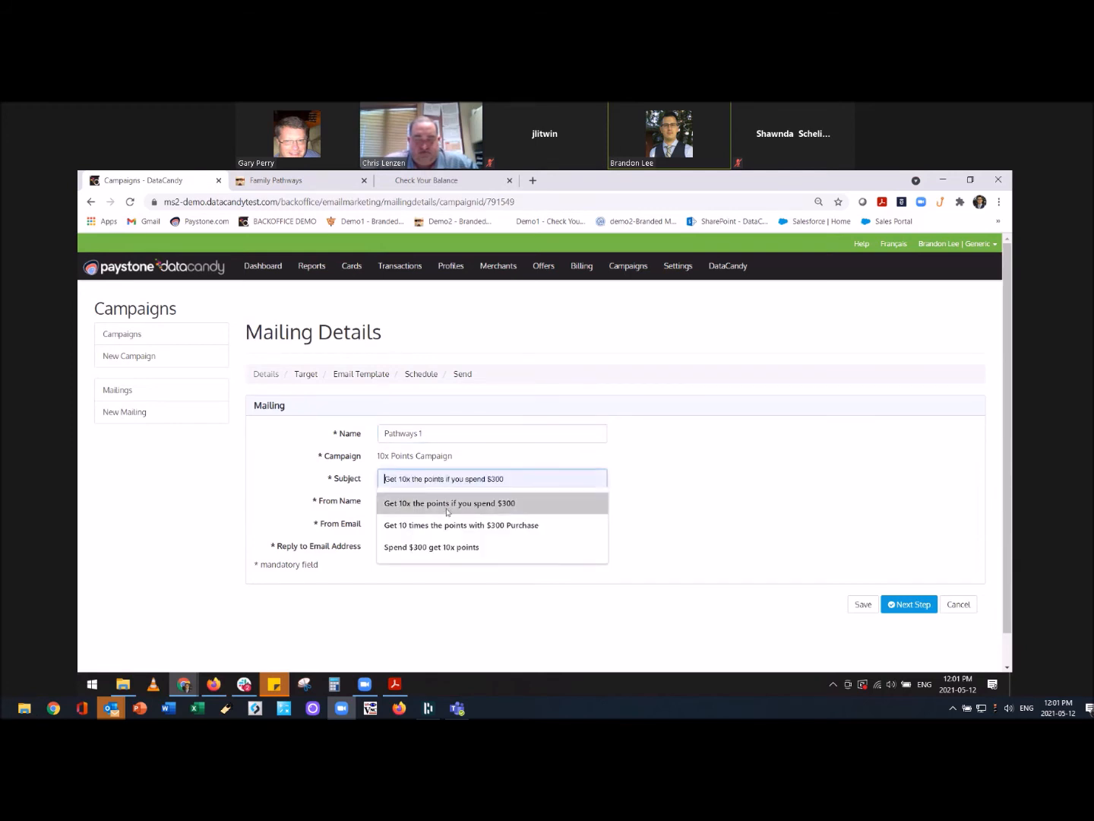
click(448, 504)
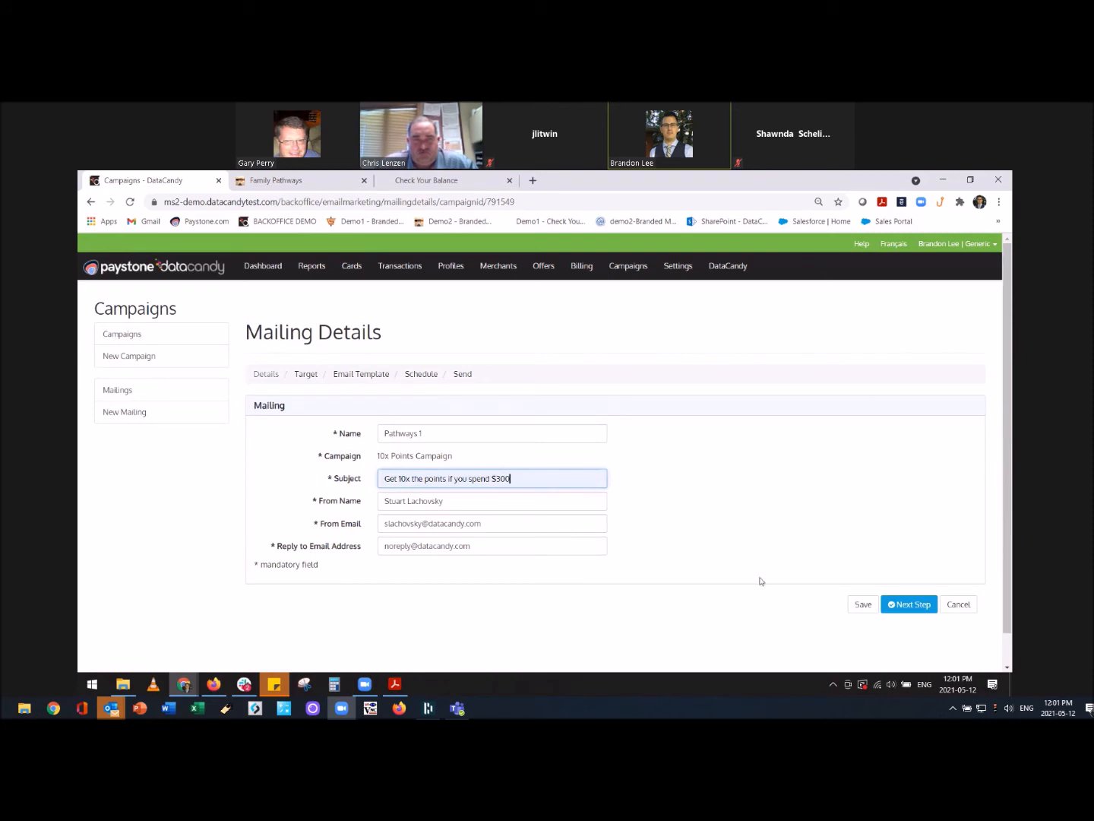
click(906, 604)
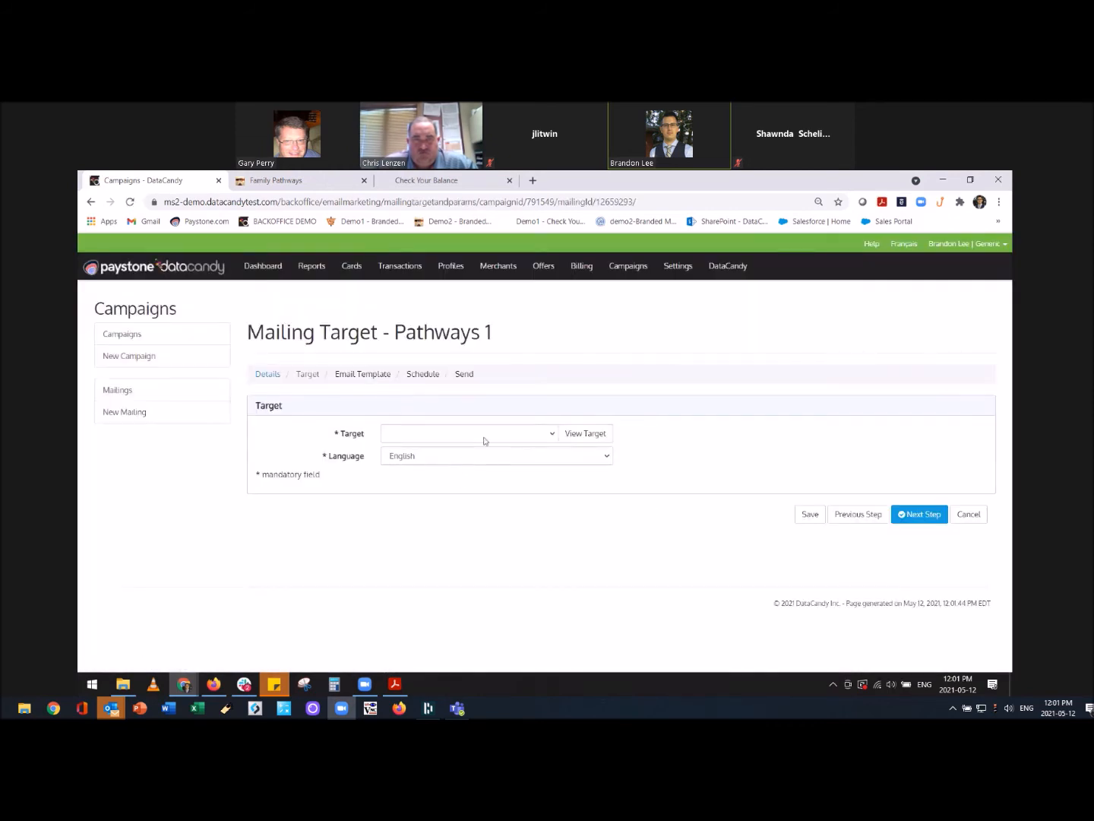
Target the mailing at M3491 - Pathways Test 1 and move on to the Email Template step.
click(500, 434)
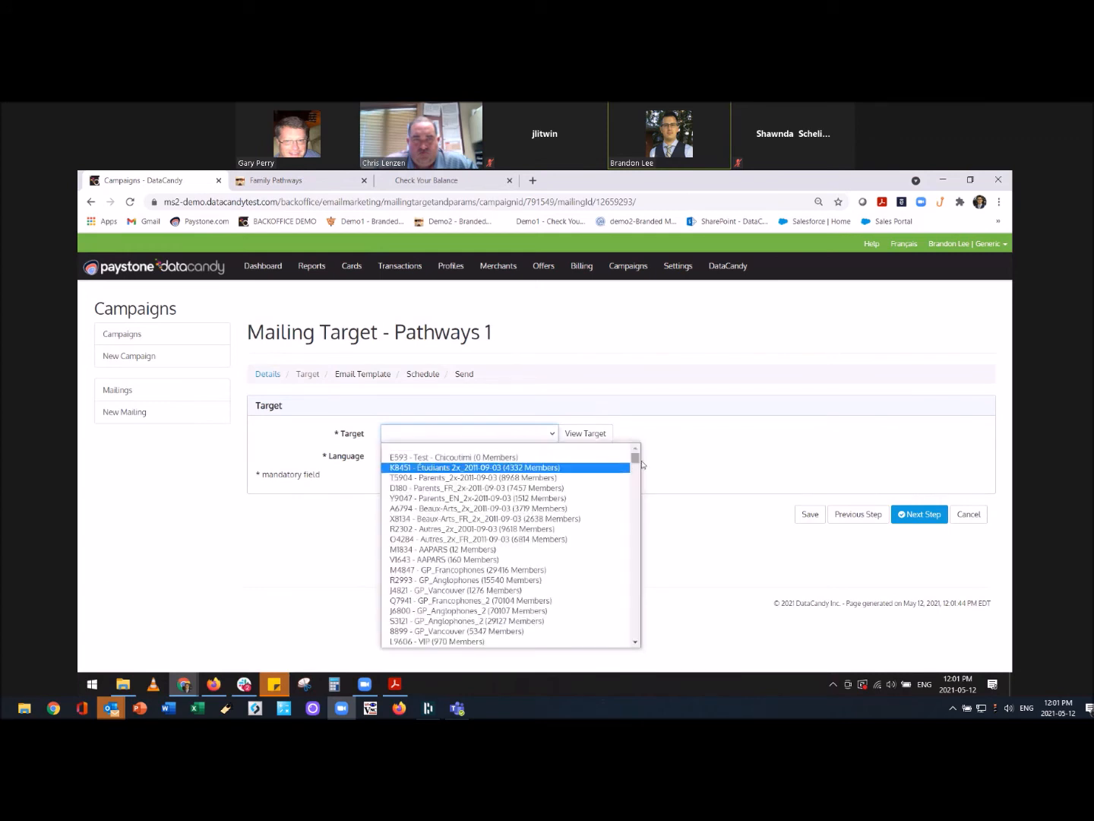
scroll(503, 577, down, 10)
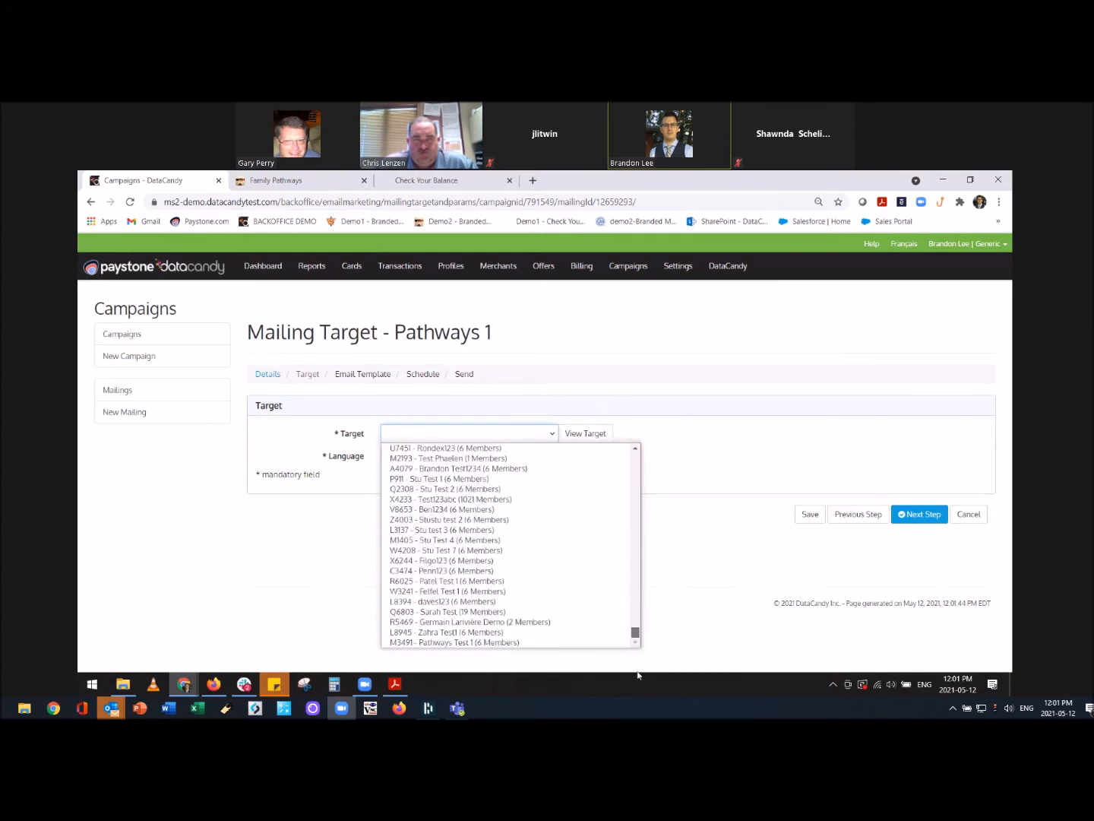
click(466, 643)
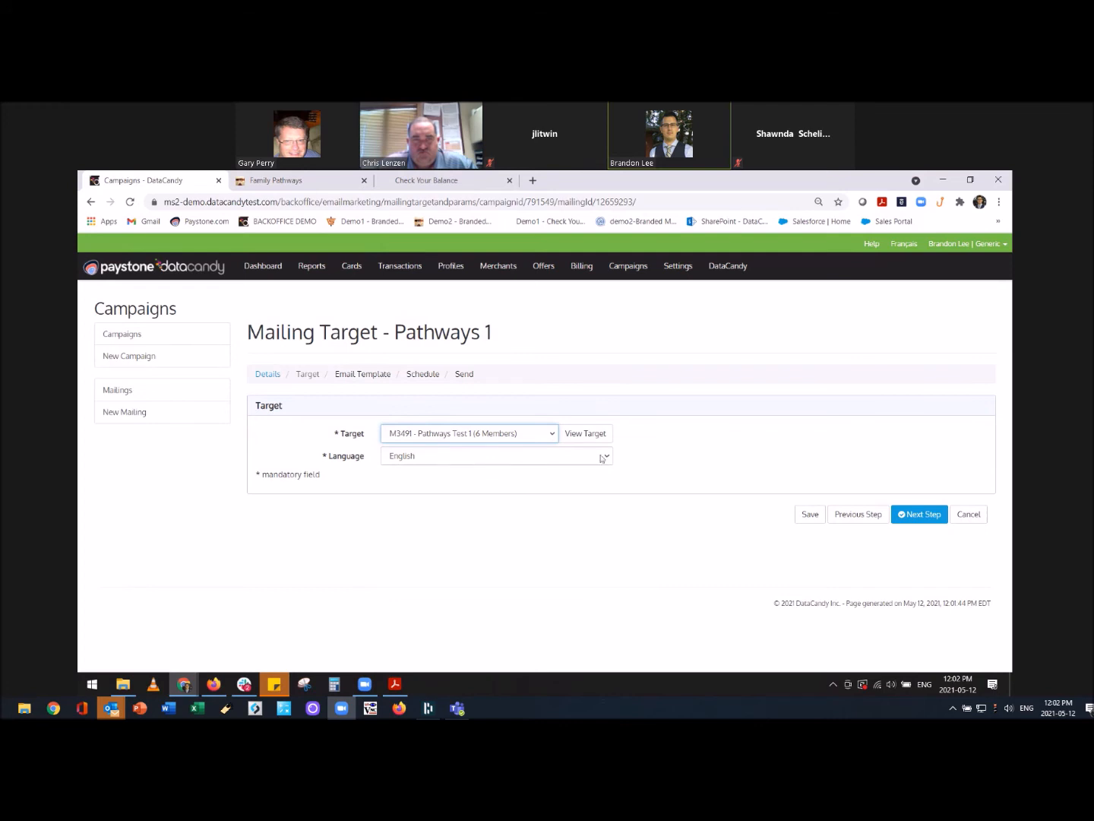
click(919, 517)
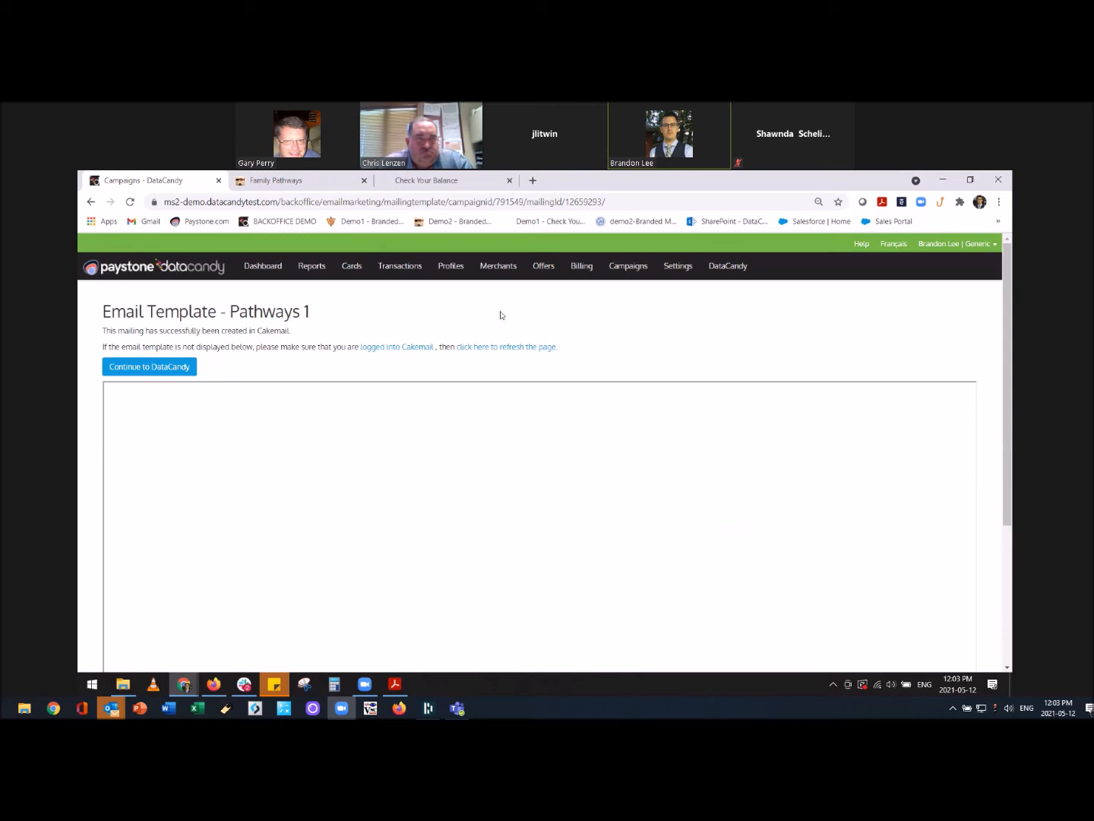
Sign in to Cakemail in a new tab, then refresh the Pathways 1 Email Template page.
click(385, 348)
click(629, 394)
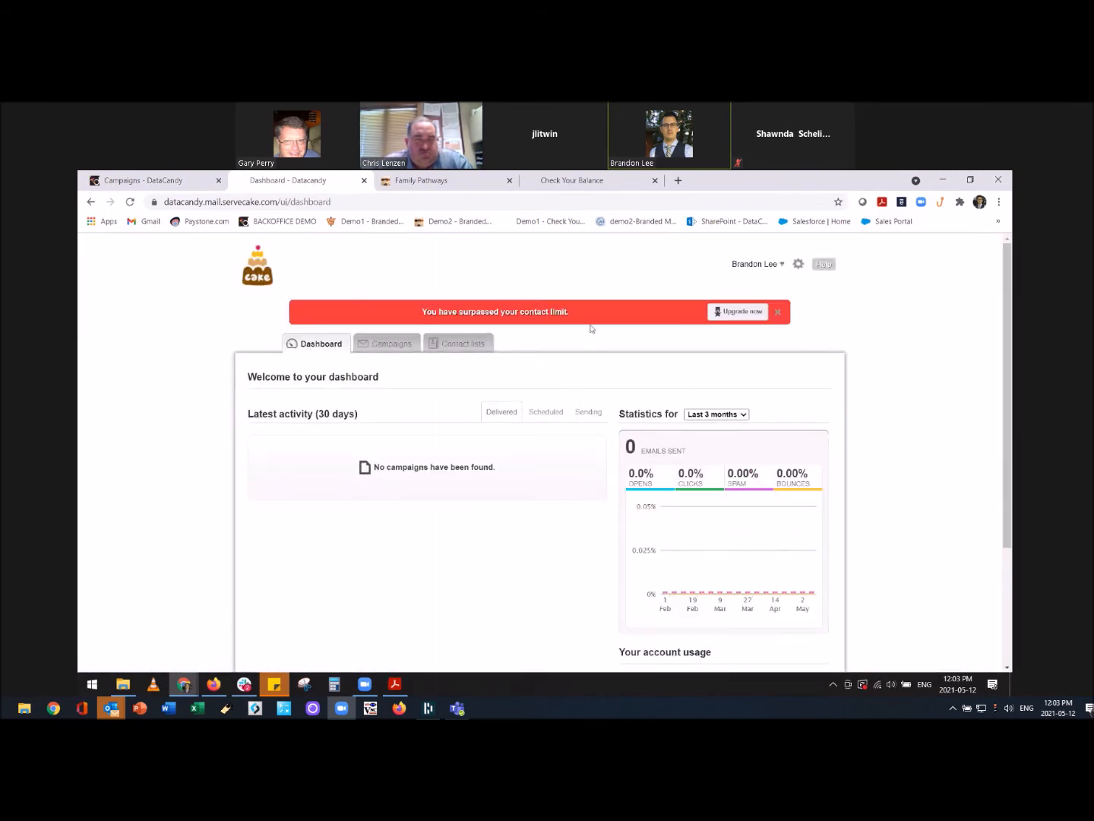
click(160, 181)
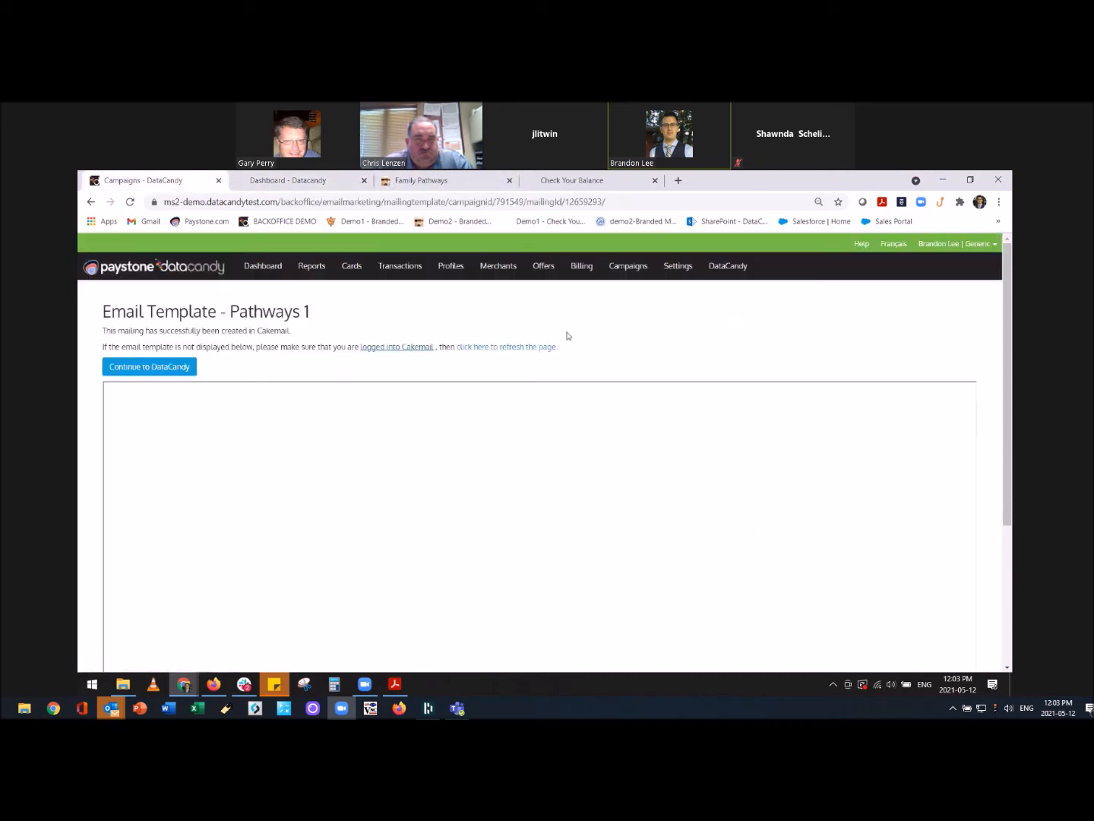
click(501, 351)
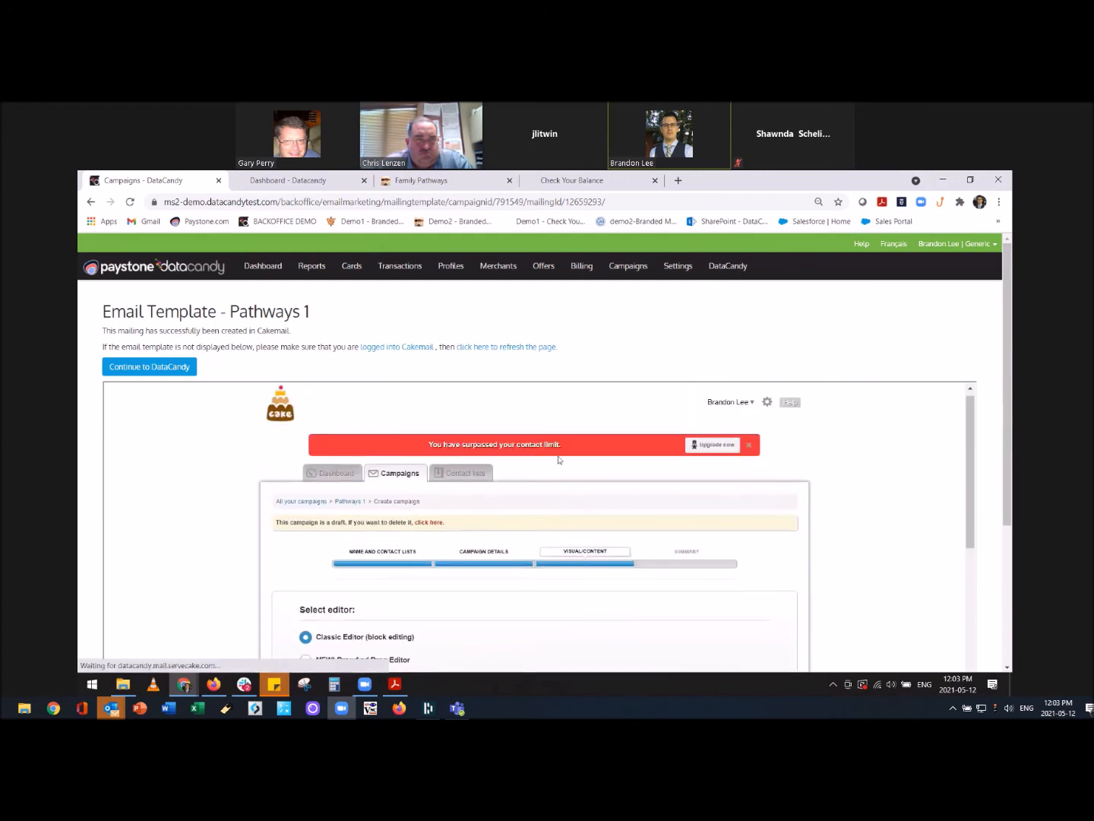
Apply the saved ABC Grocery template from Your templates to the Pathways 1 mailing.
scroll(577, 460, down, 1)
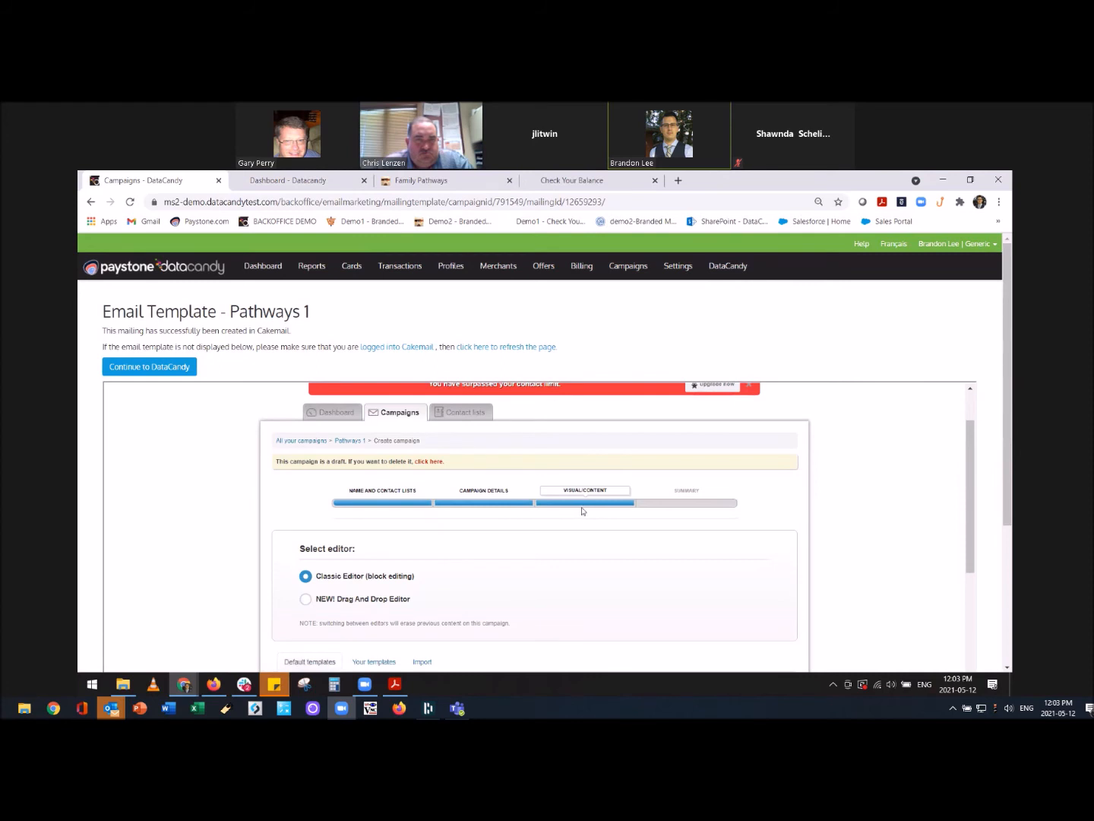
scroll(571, 515, down, 2)
scroll(573, 516, down, 1)
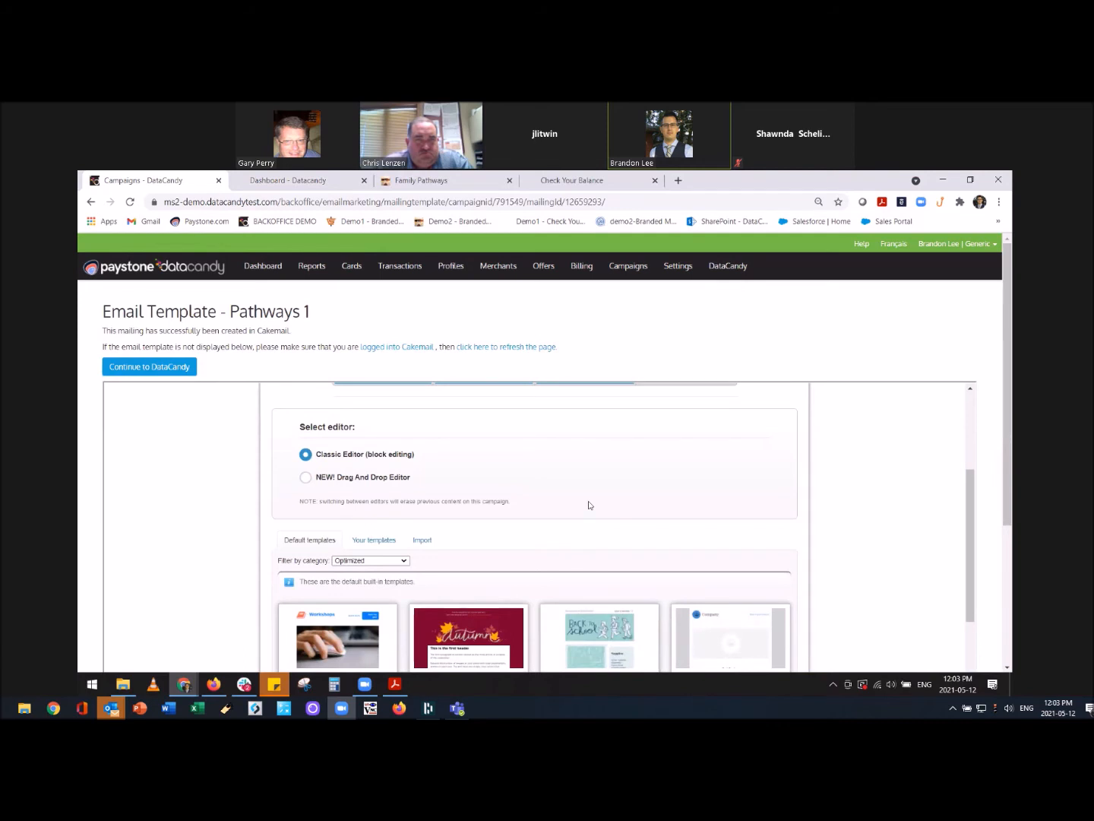
click(374, 540)
scroll(563, 529, down, 4)
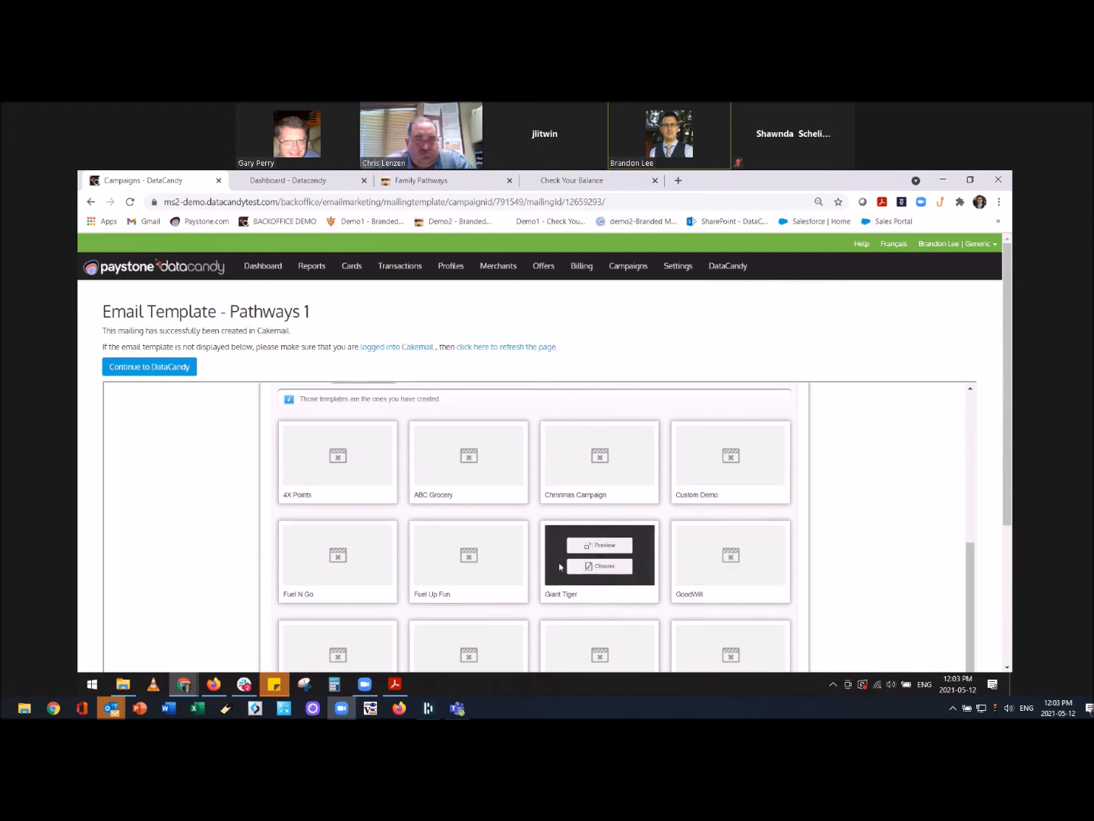
mouse_move(496, 471)
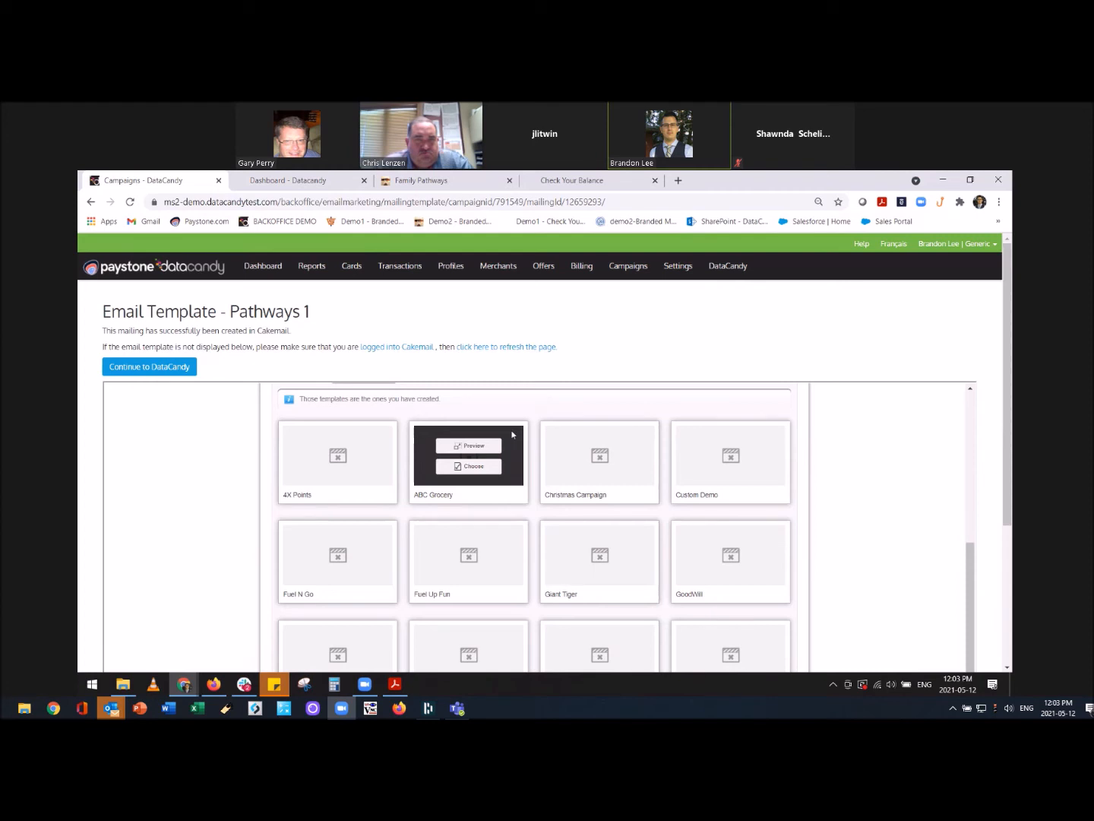
click(493, 468)
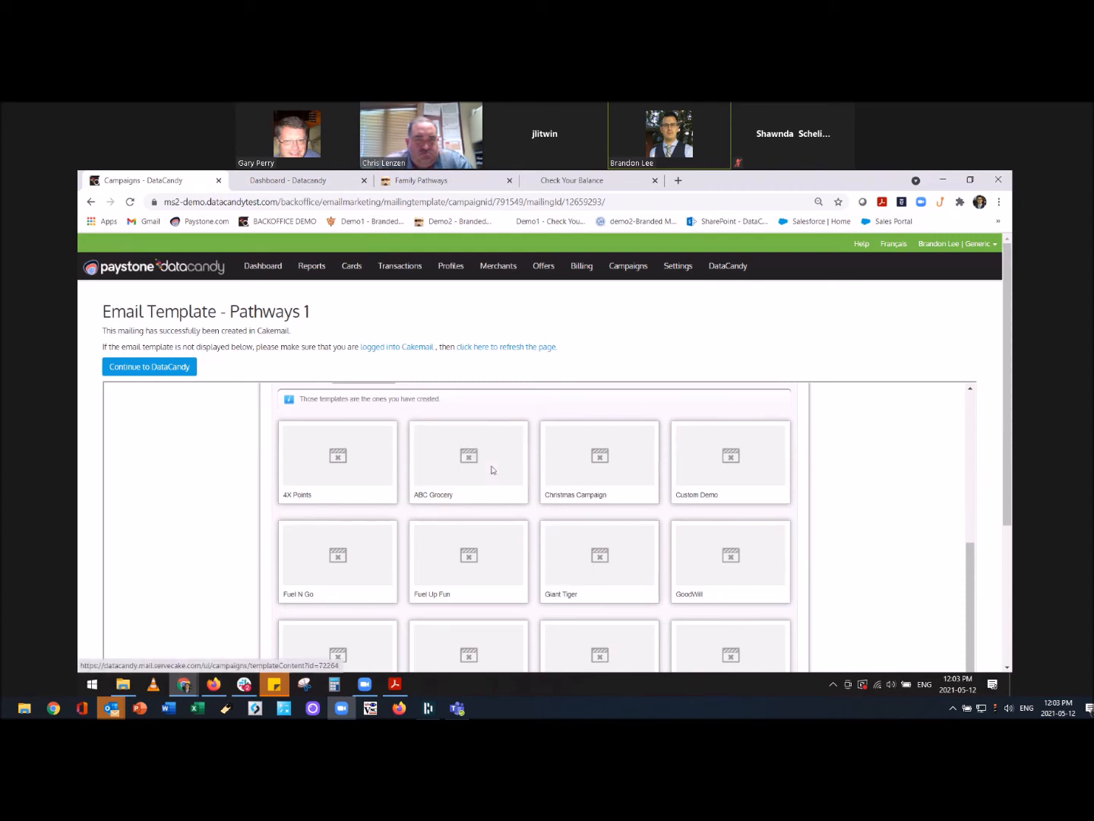
scroll(438, 462, down, 1)
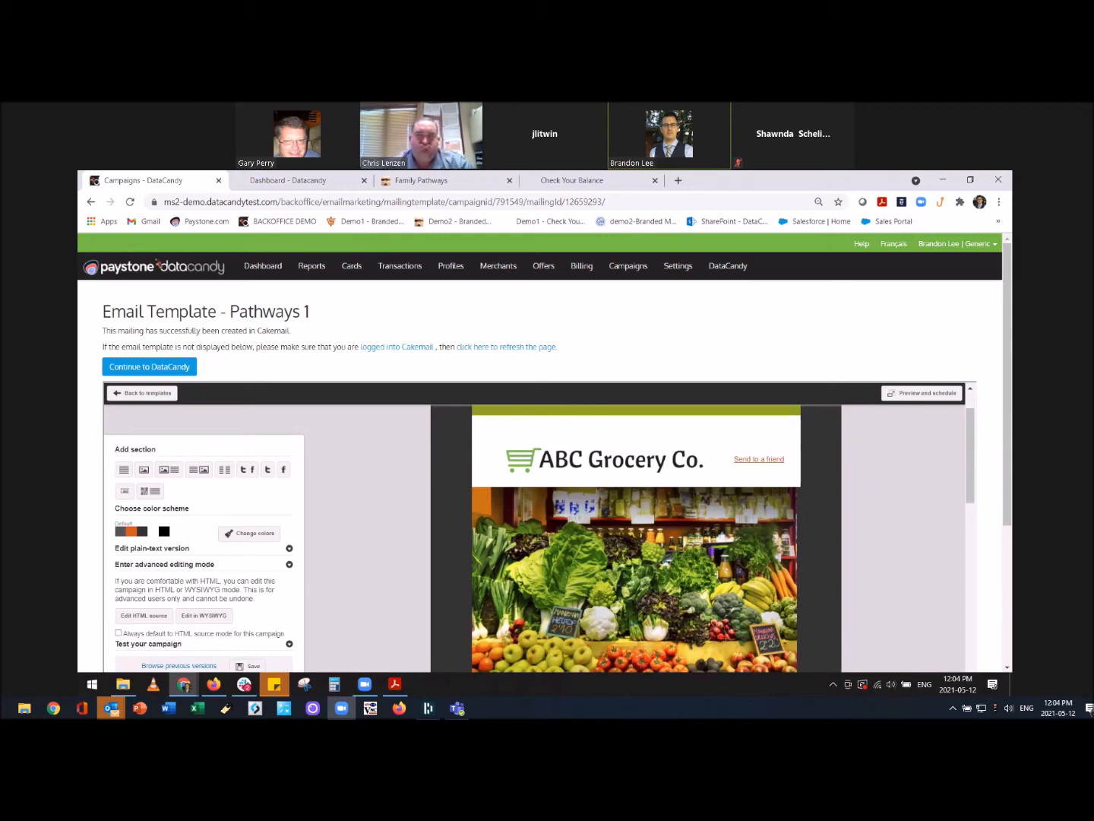
Replace the Pumpkin Carving Contest paragraph text with 'Hi' and bring up the merge Fields list.
scroll(545, 556, down, 2)
scroll(546, 555, down, 3)
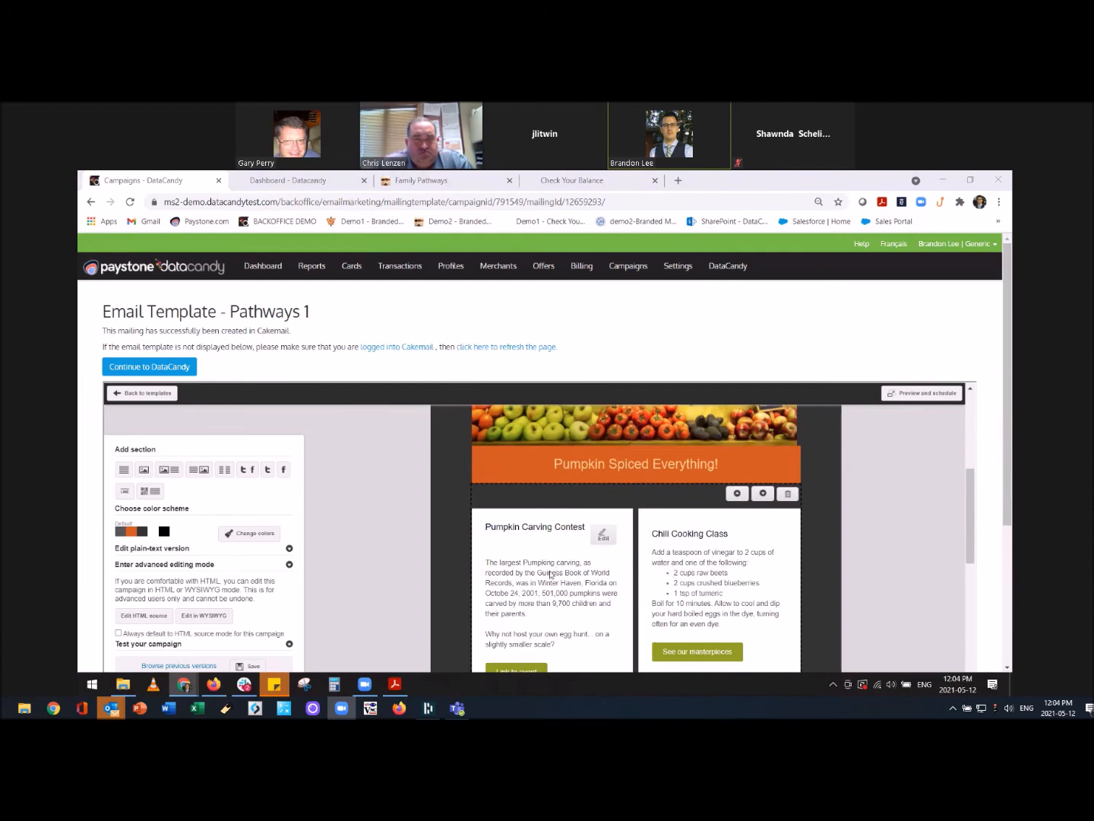
click(537, 560)
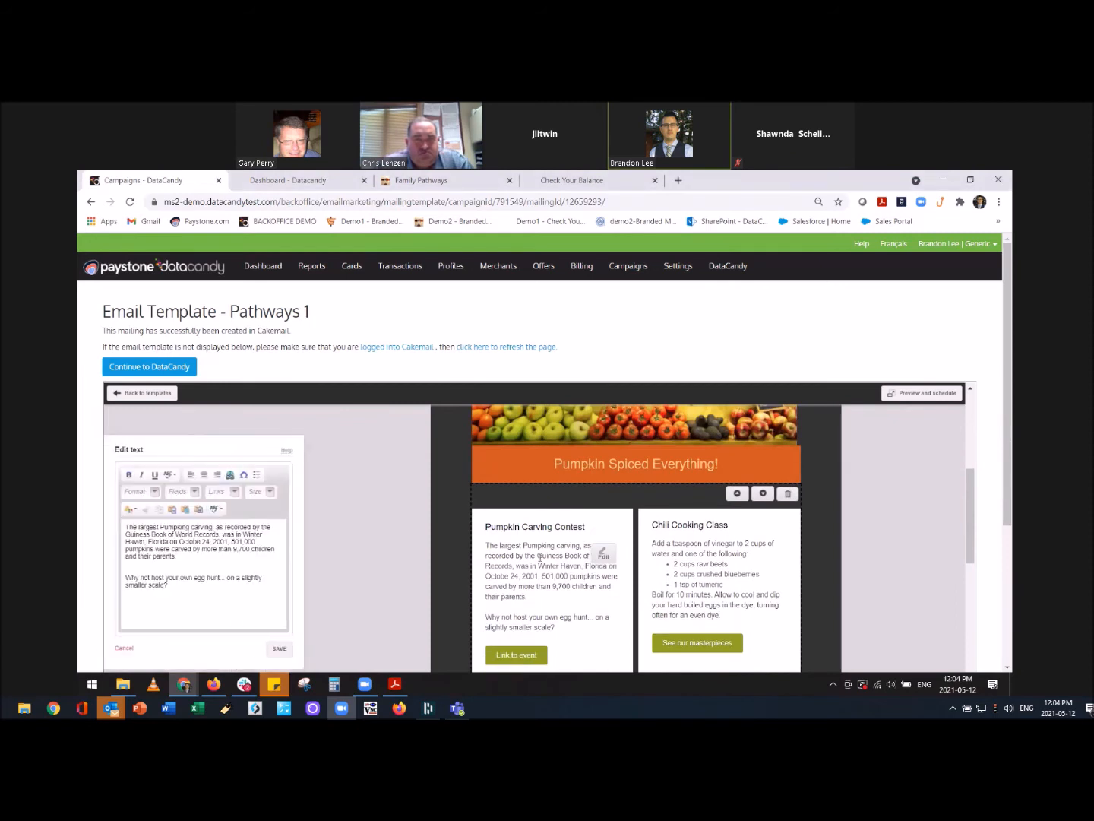
click(193, 586)
drag(193, 585, 79, 499)
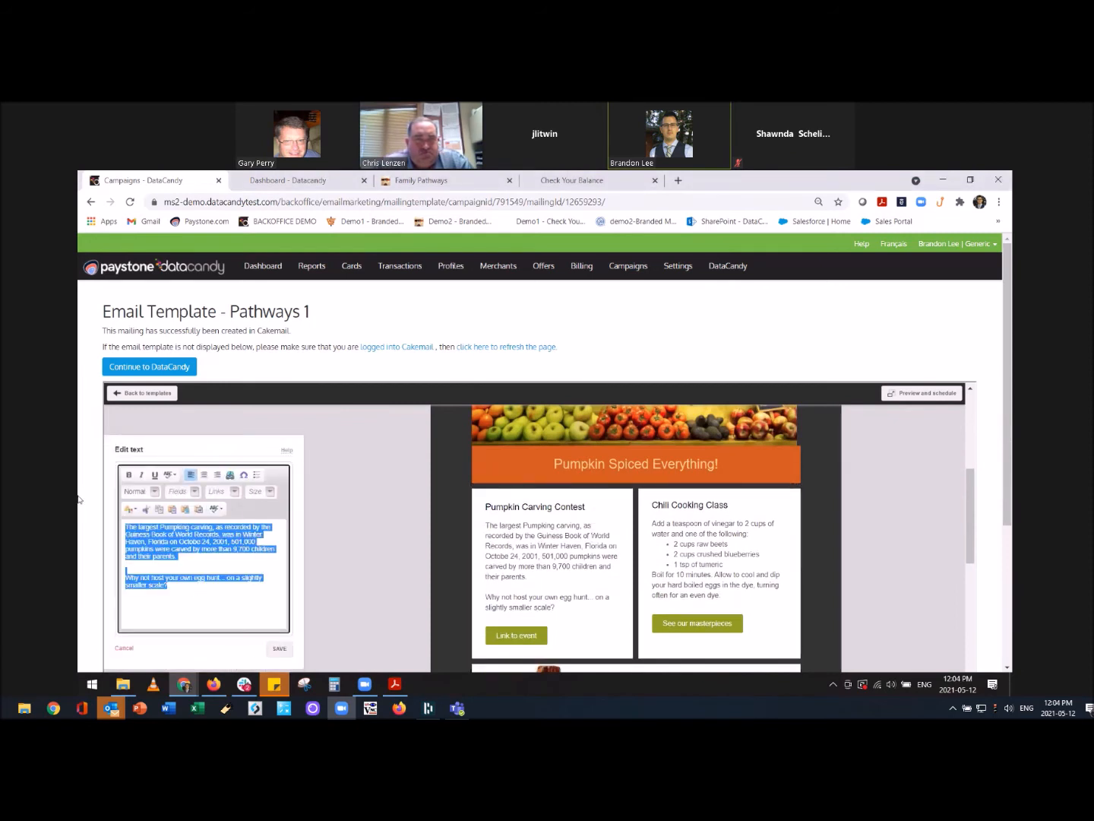
key(Delete)
text(Hi)
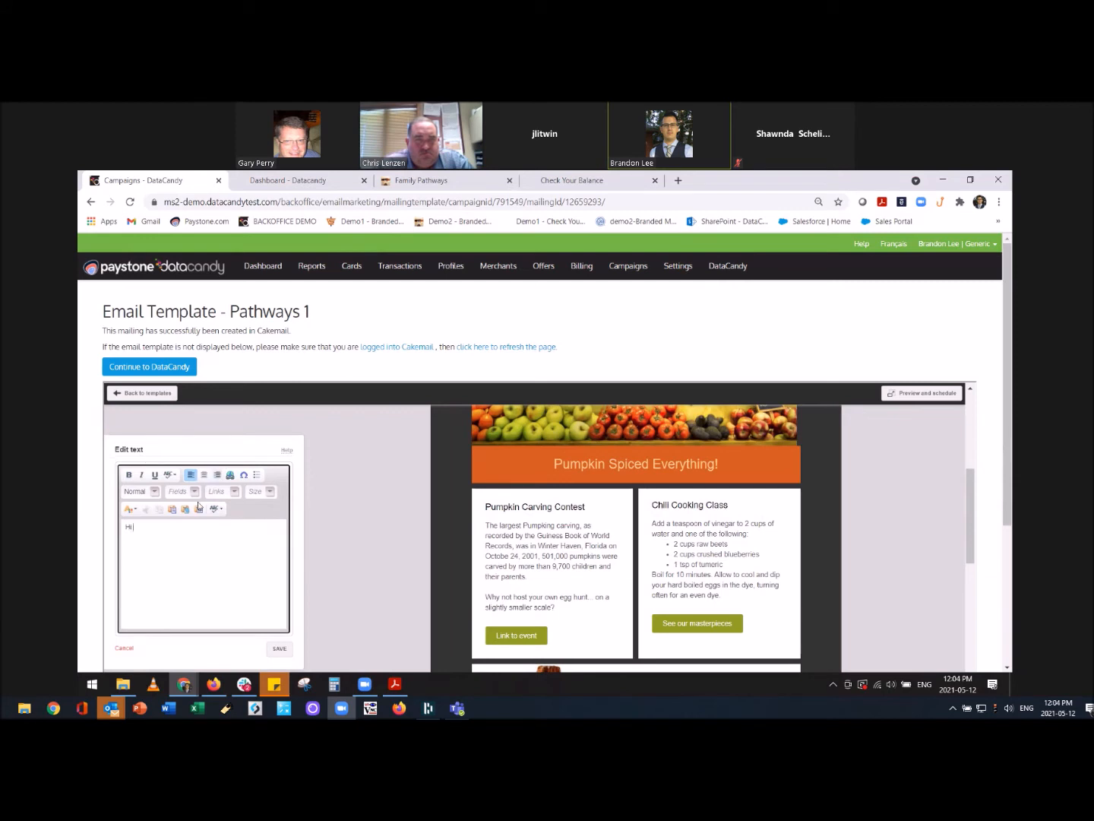
click(195, 492)
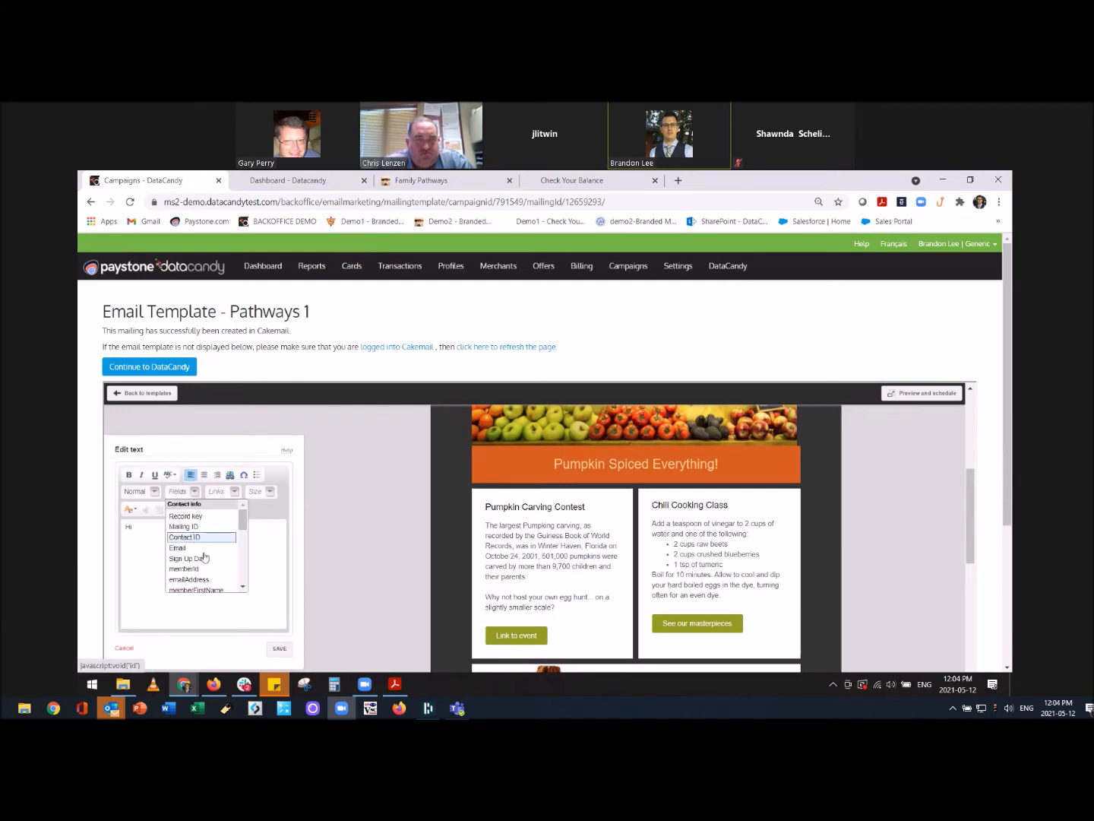
scroll(205, 556, down, 2)
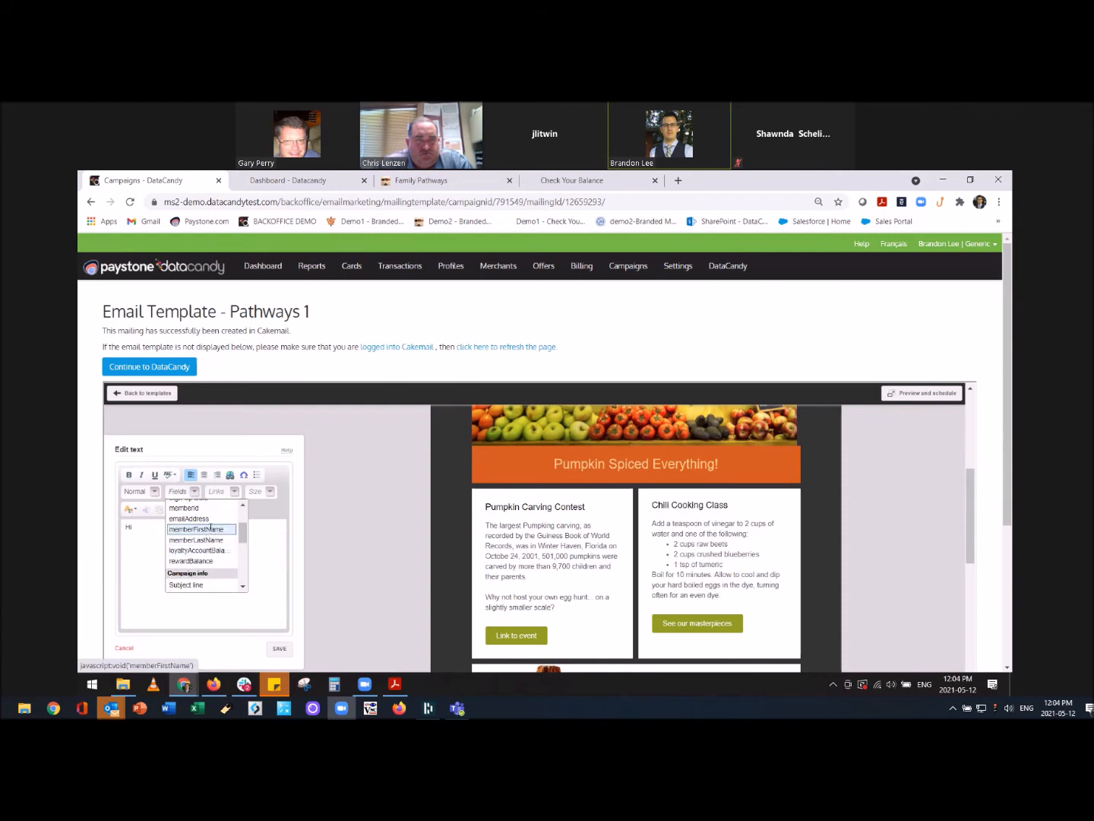
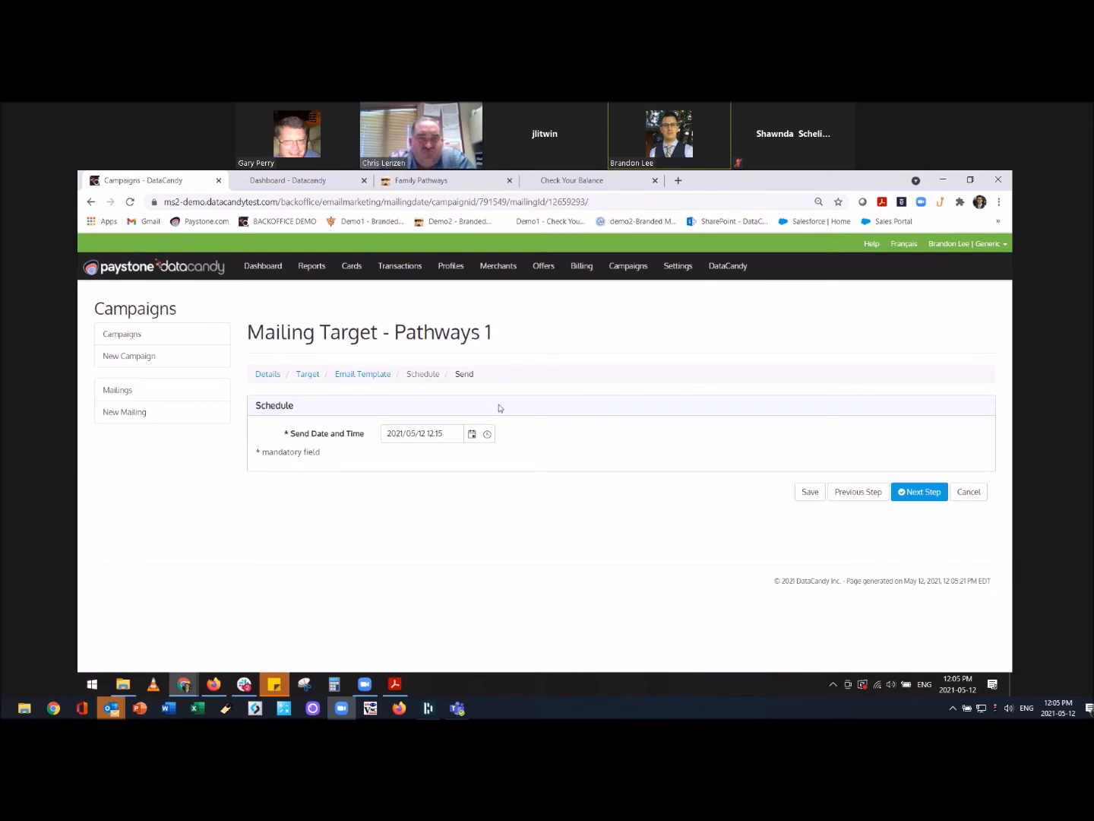
Set the Pathways 1 send date to May 12, 2021 at 12:06 and advance to the Send step.
click(472, 438)
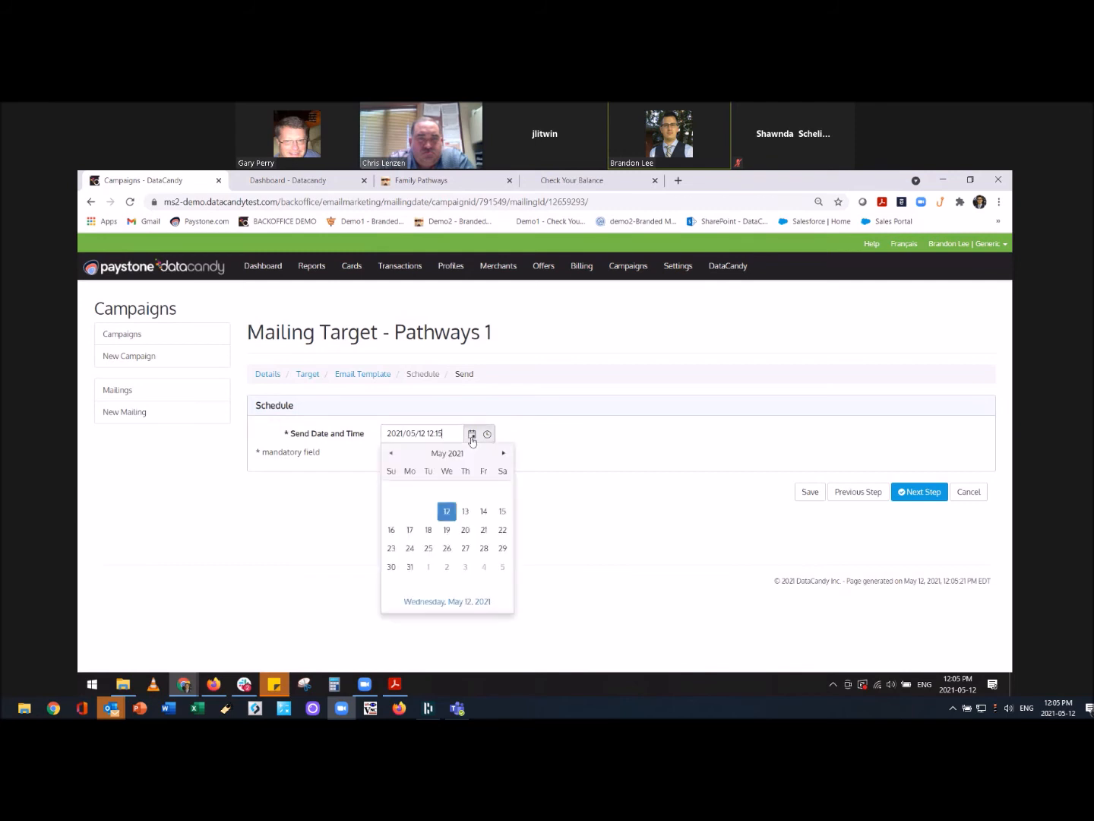
click(446, 512)
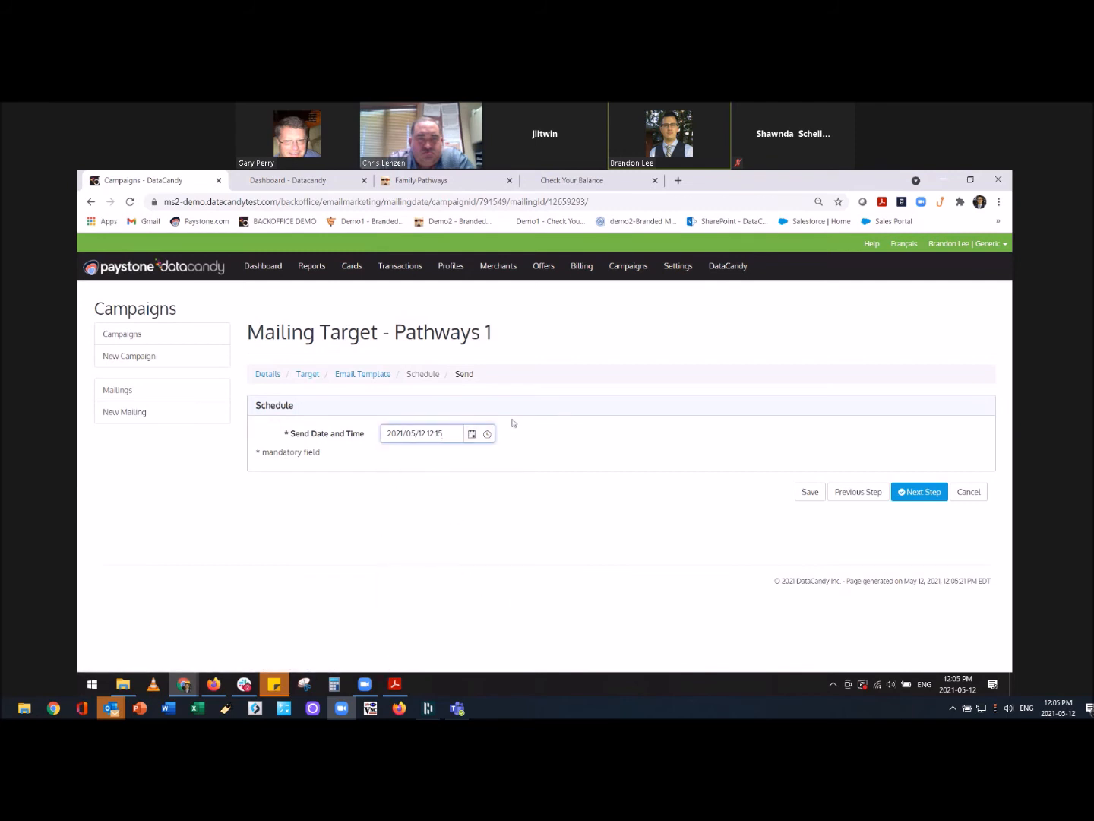
click(453, 432)
key(BackSpace)
key(BackSpace)
text(06)
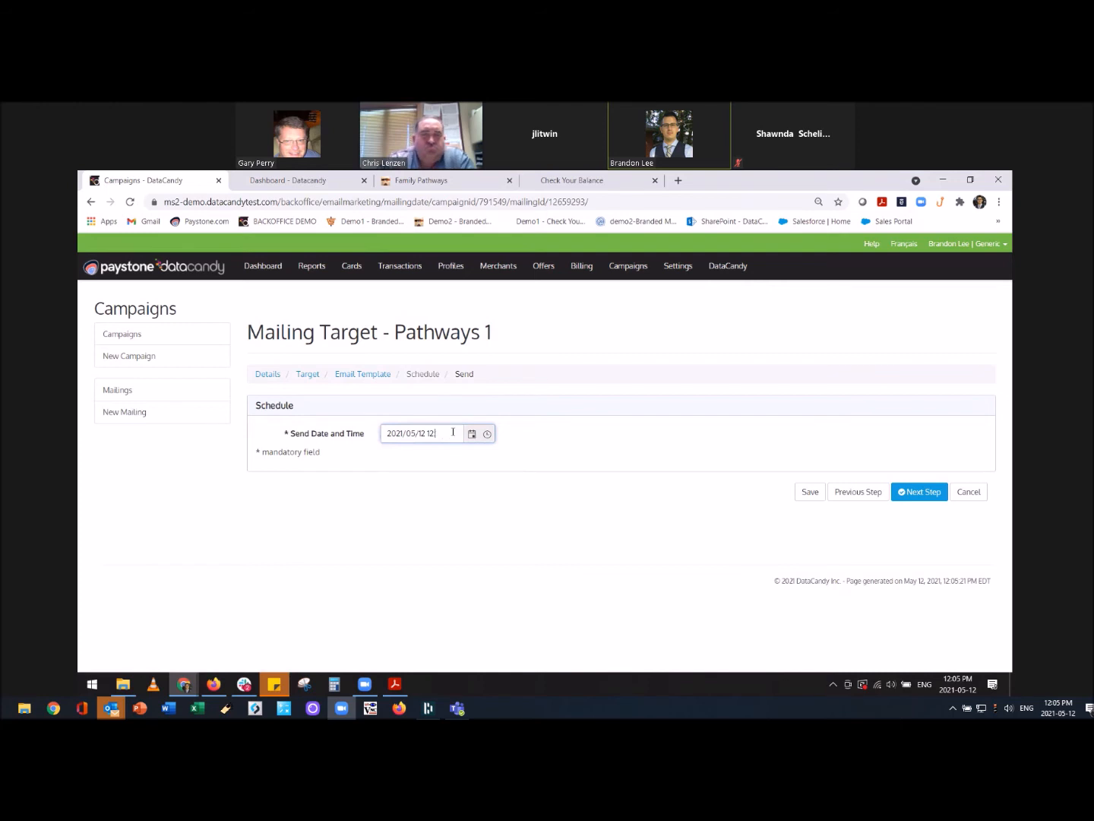
click(544, 441)
click(915, 494)
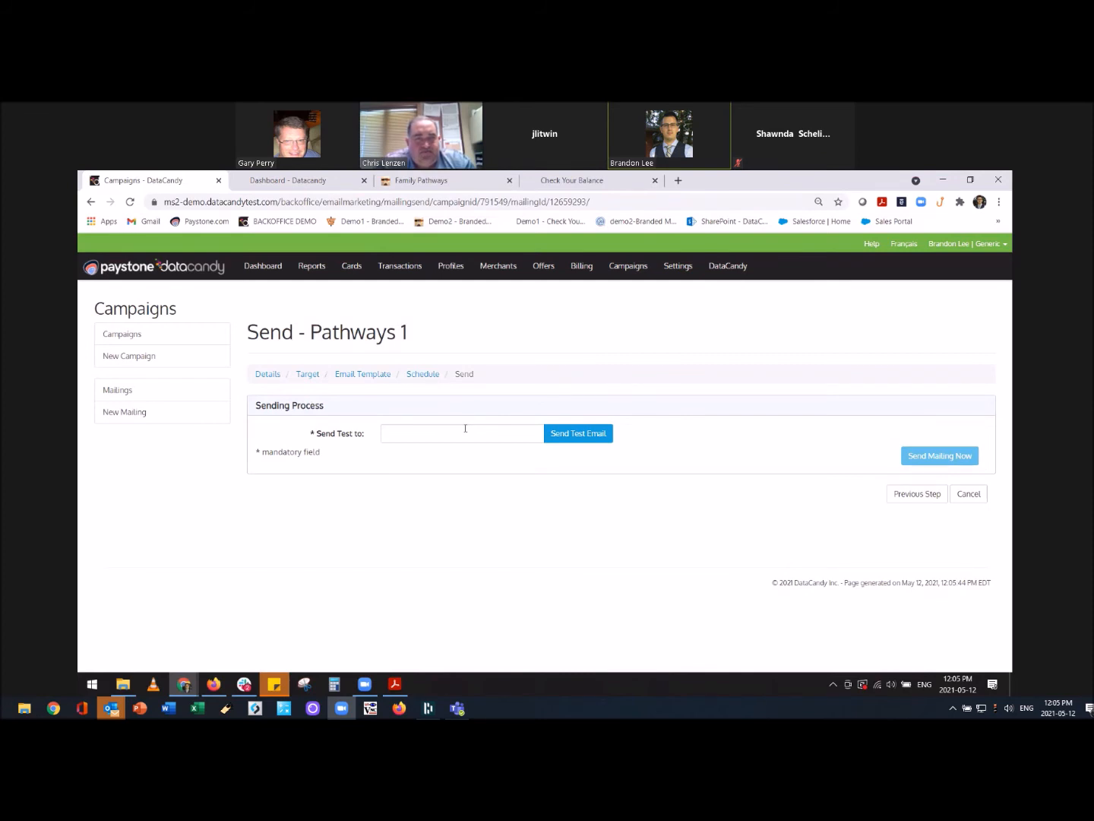
Send a test email of Pathways 1 to the suggested recipient address.
click(511, 433)
key(Down)
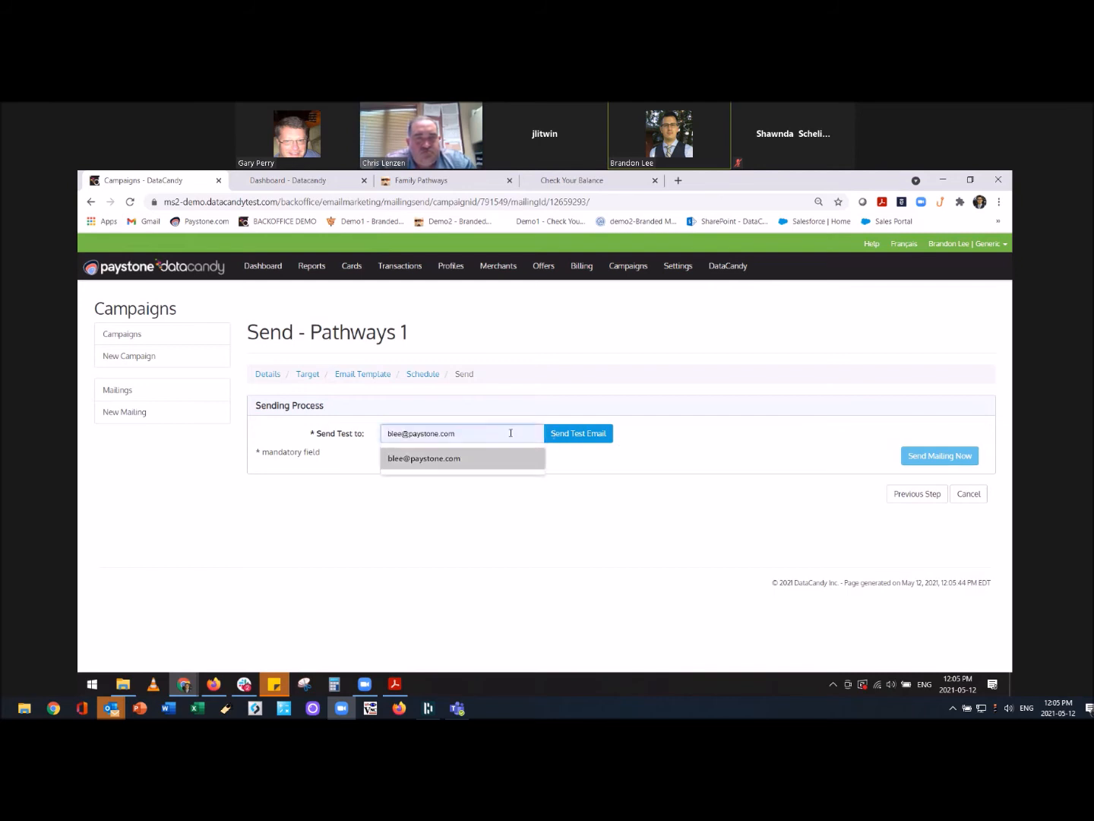
click(506, 458)
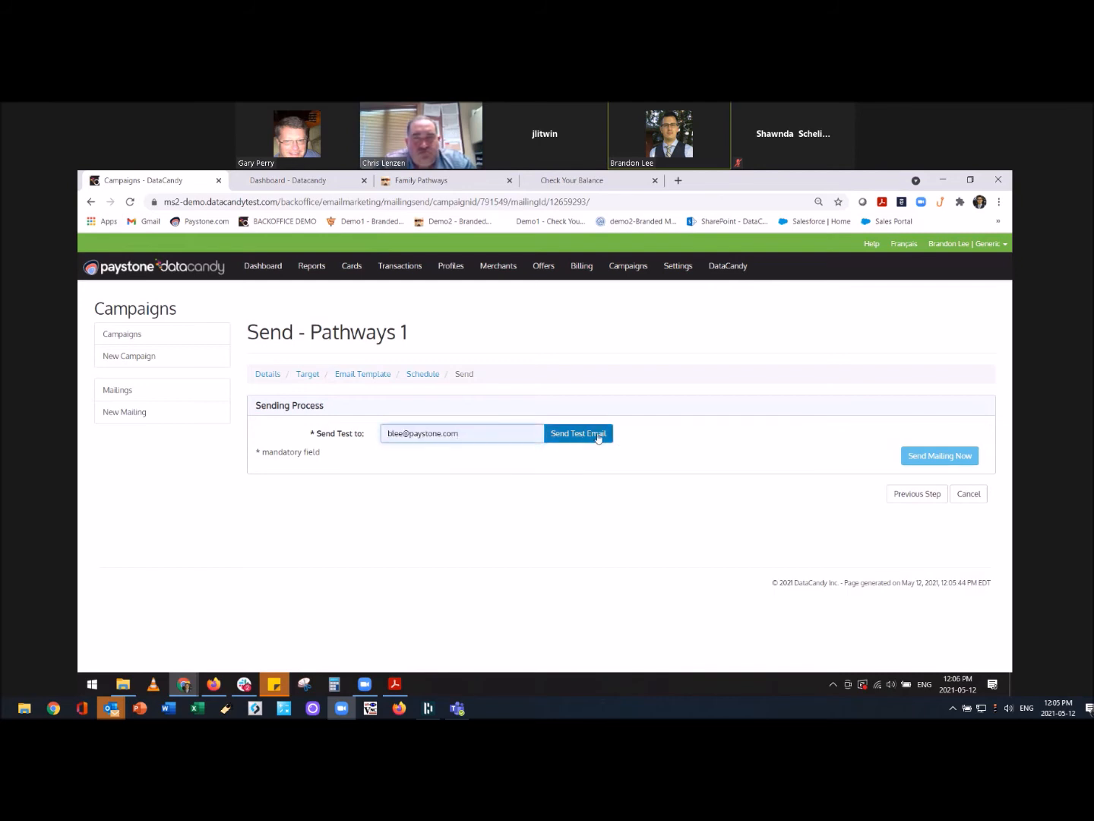
click(591, 436)
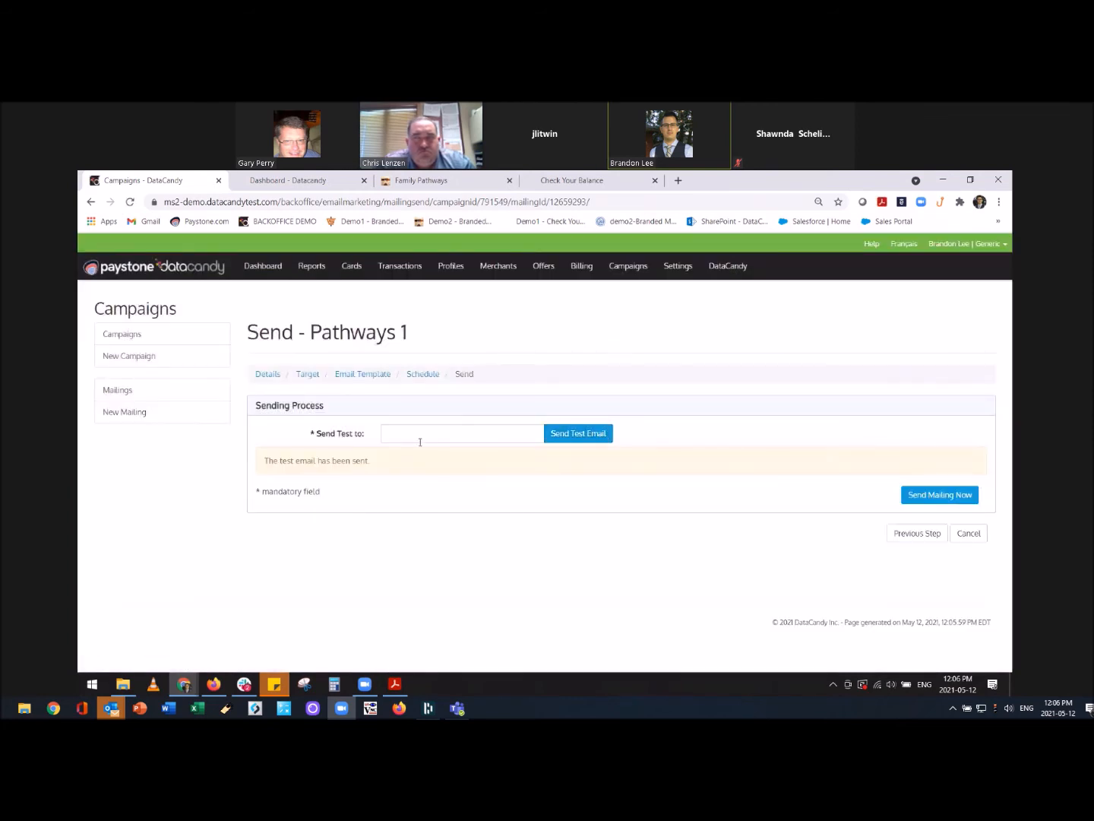
Send the Pathways 1 mailing now and confirm it.
click(935, 496)
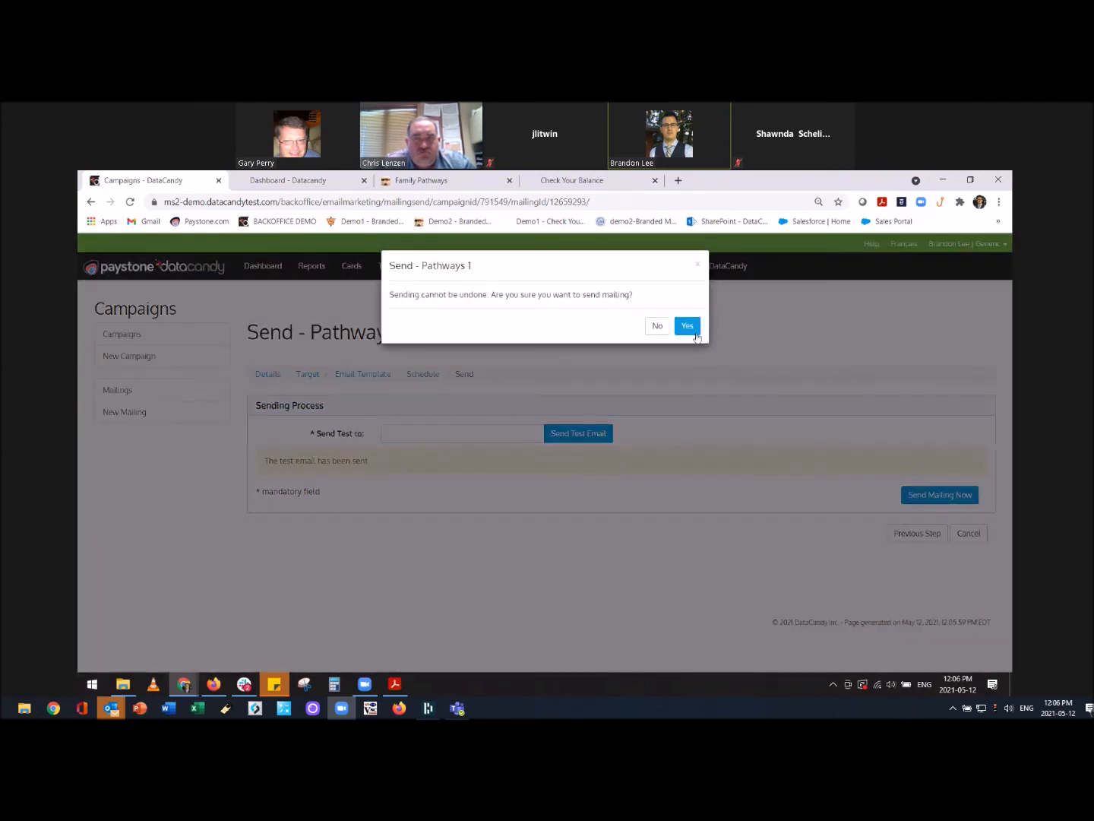
click(696, 331)
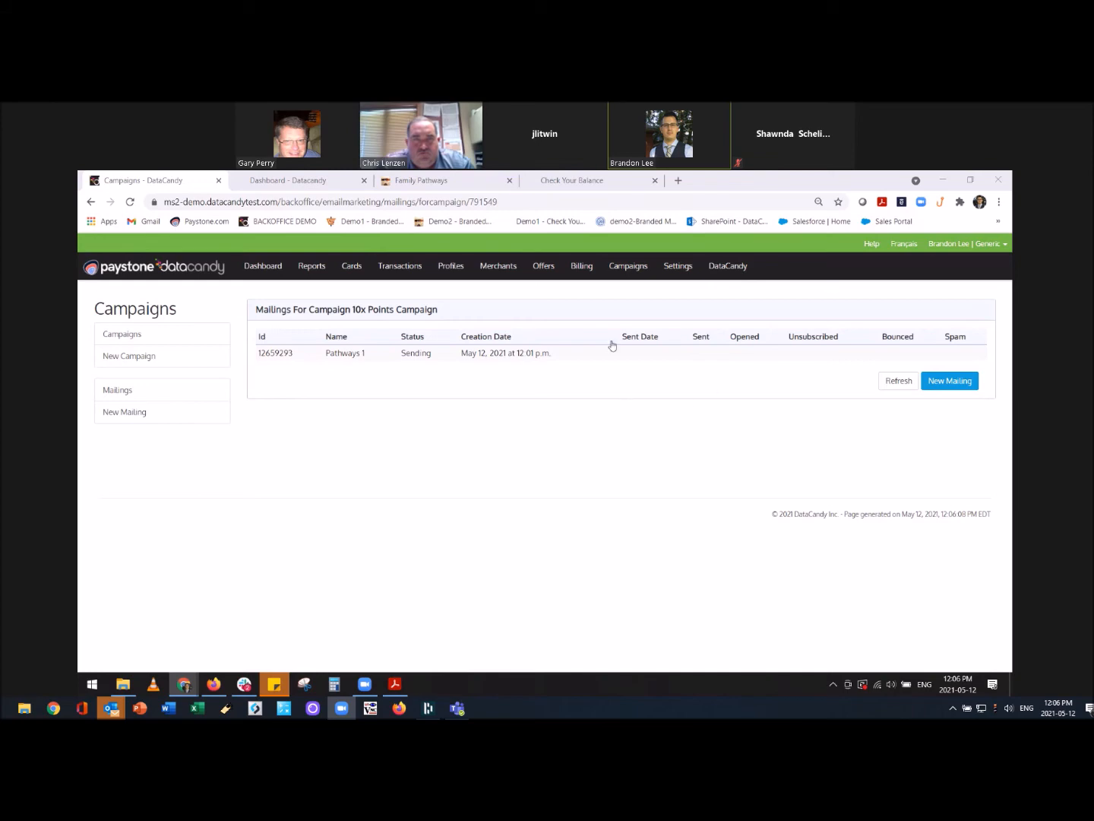
key(alt+Tab)
Open the Get 10x the points email and check the blank name after 'Hi' and the loyalty balance of 0.
click(365, 322)
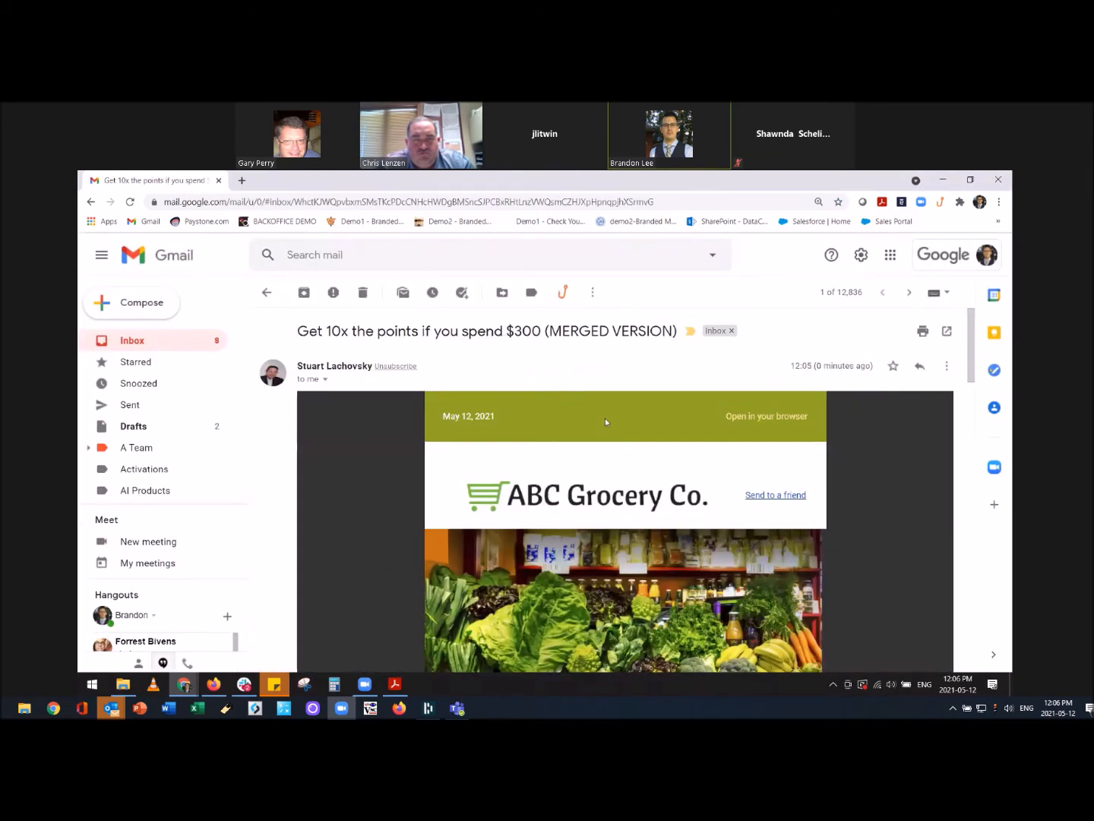
scroll(605, 435, down, 4)
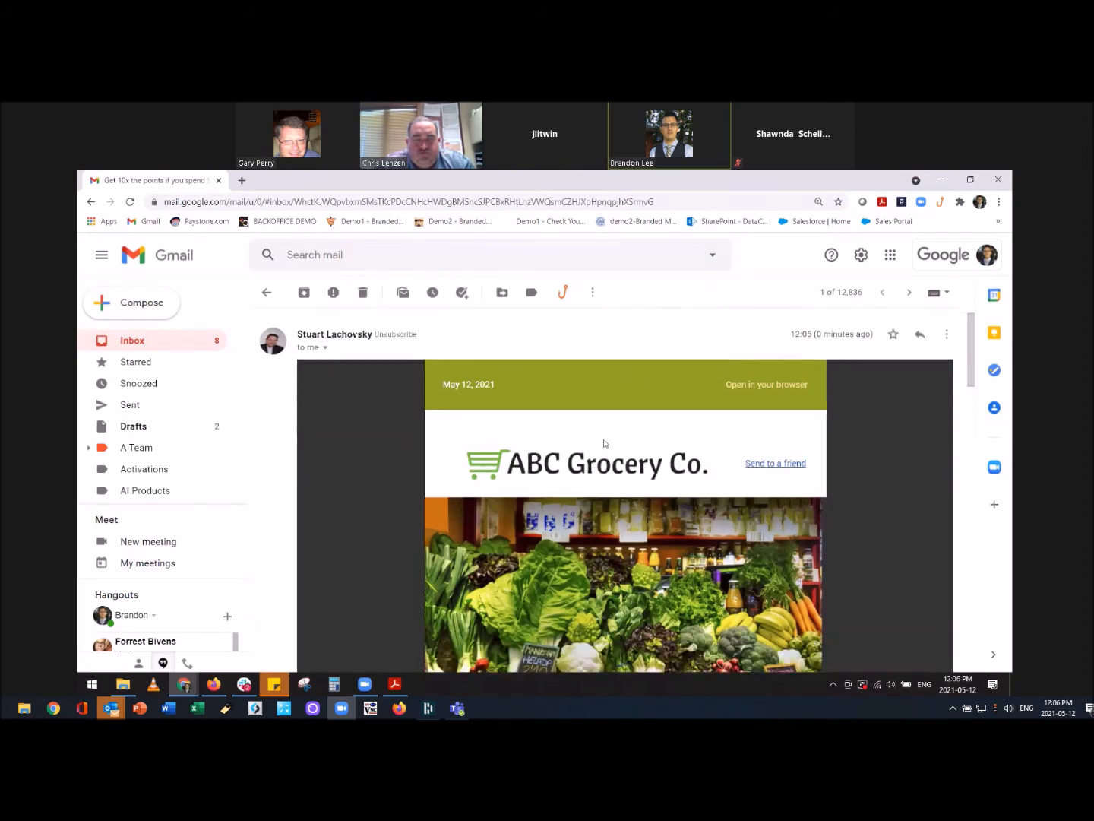
scroll(604, 447, down, 2)
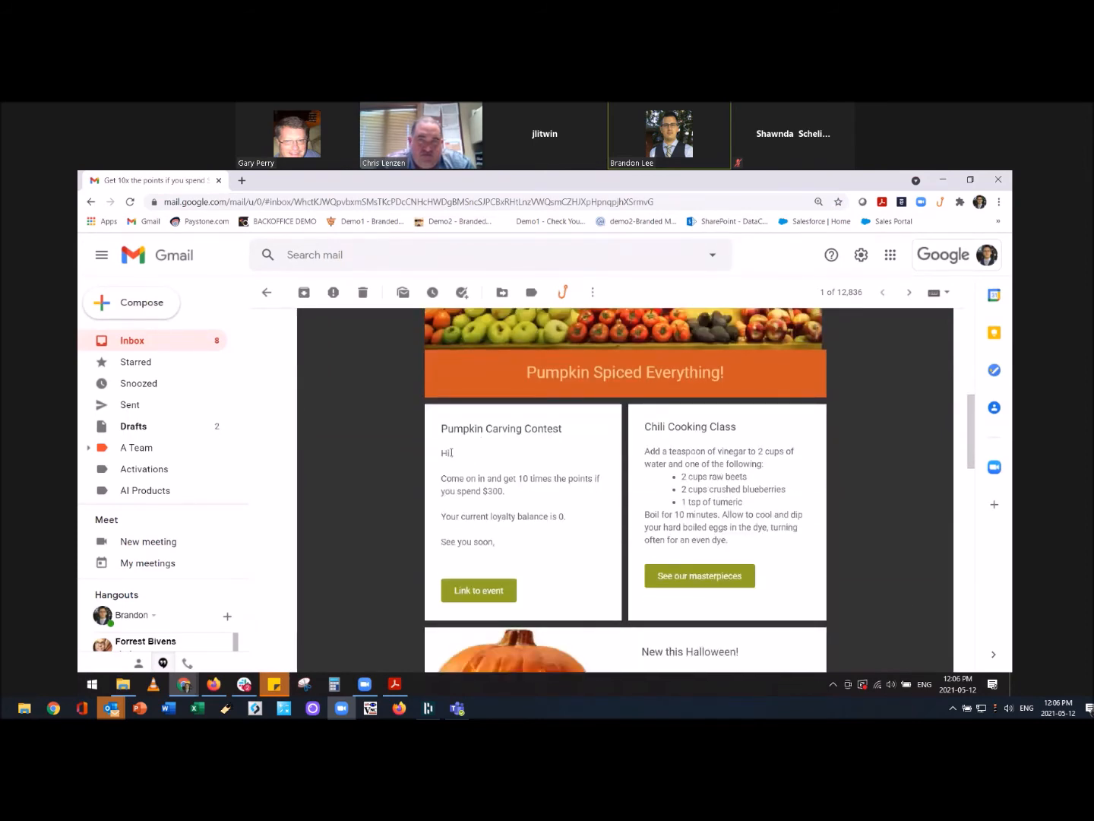
double_click(452, 453)
double_click(560, 516)
scroll(667, 450, down, 2)
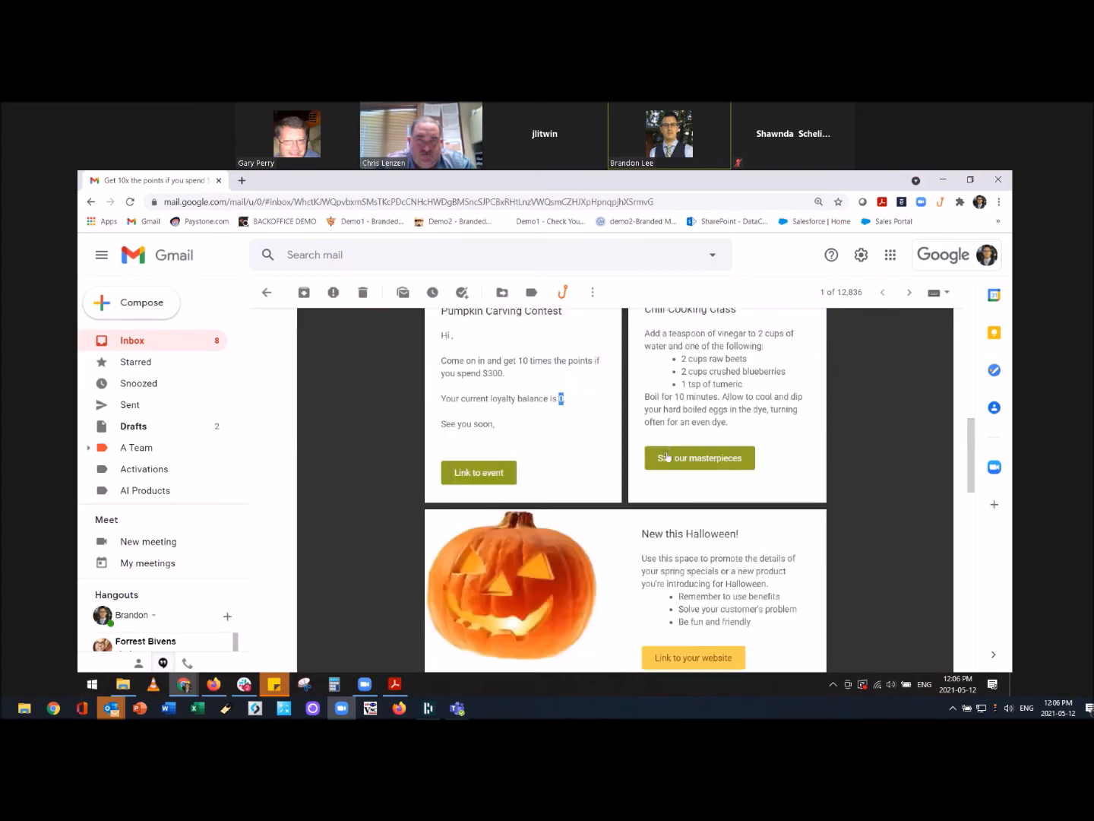
scroll(667, 450, down, 2)
scroll(667, 456, down, 3)
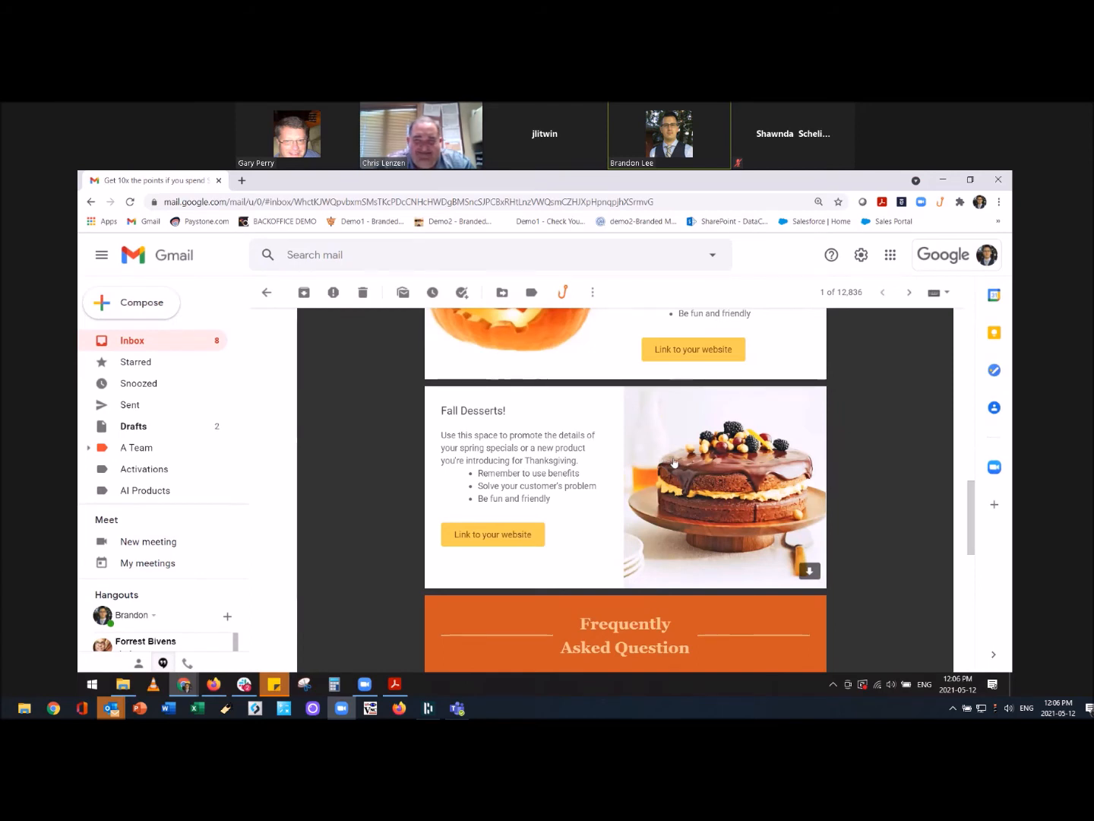
scroll(674, 462, up, 3)
scroll(681, 439, up, 4)
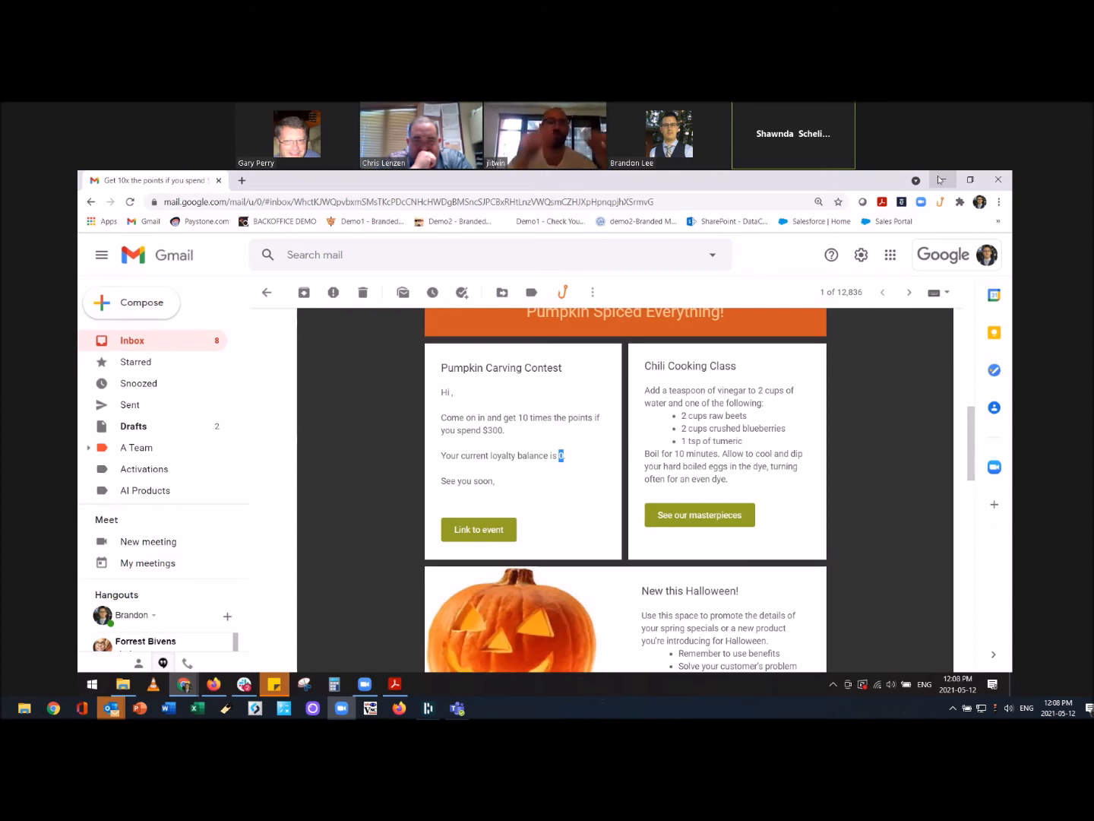
Minimize Gmail to return to the 10x Points Campaign mailings list in DataCandy.
click(940, 180)
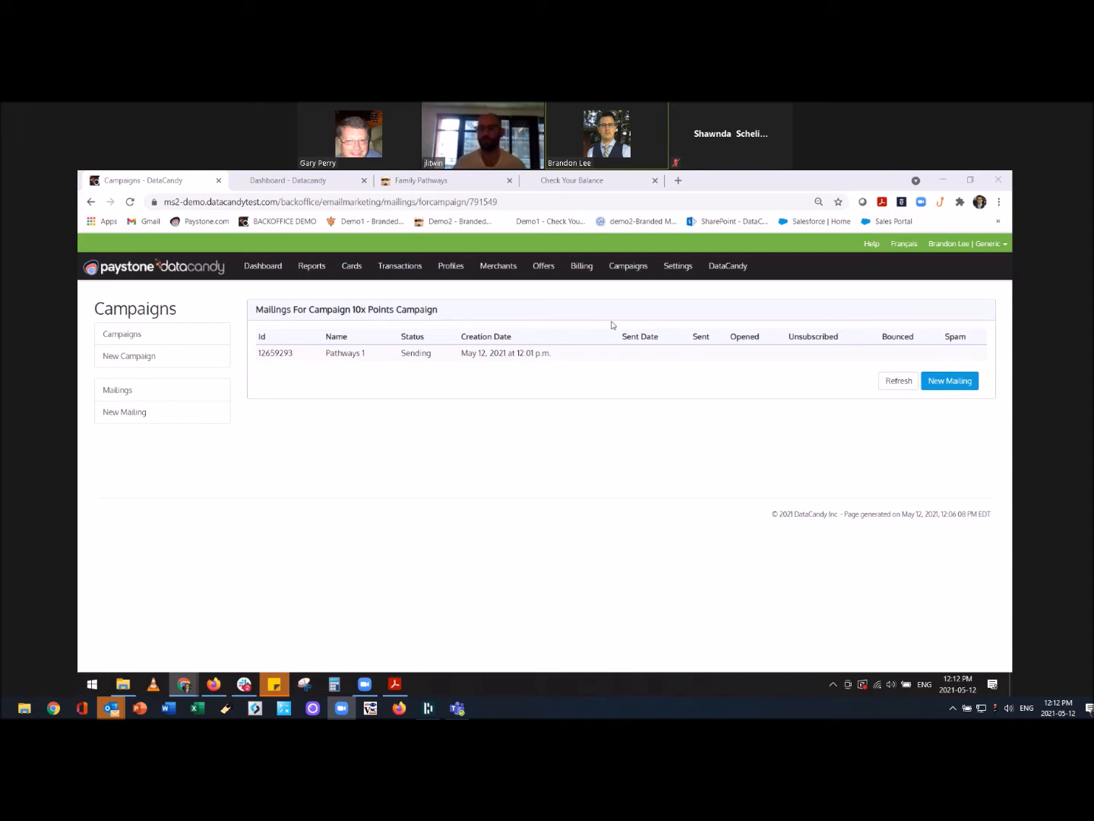
Open Cards > Gift Card Order and start adding a new gift card order.
click(350, 268)
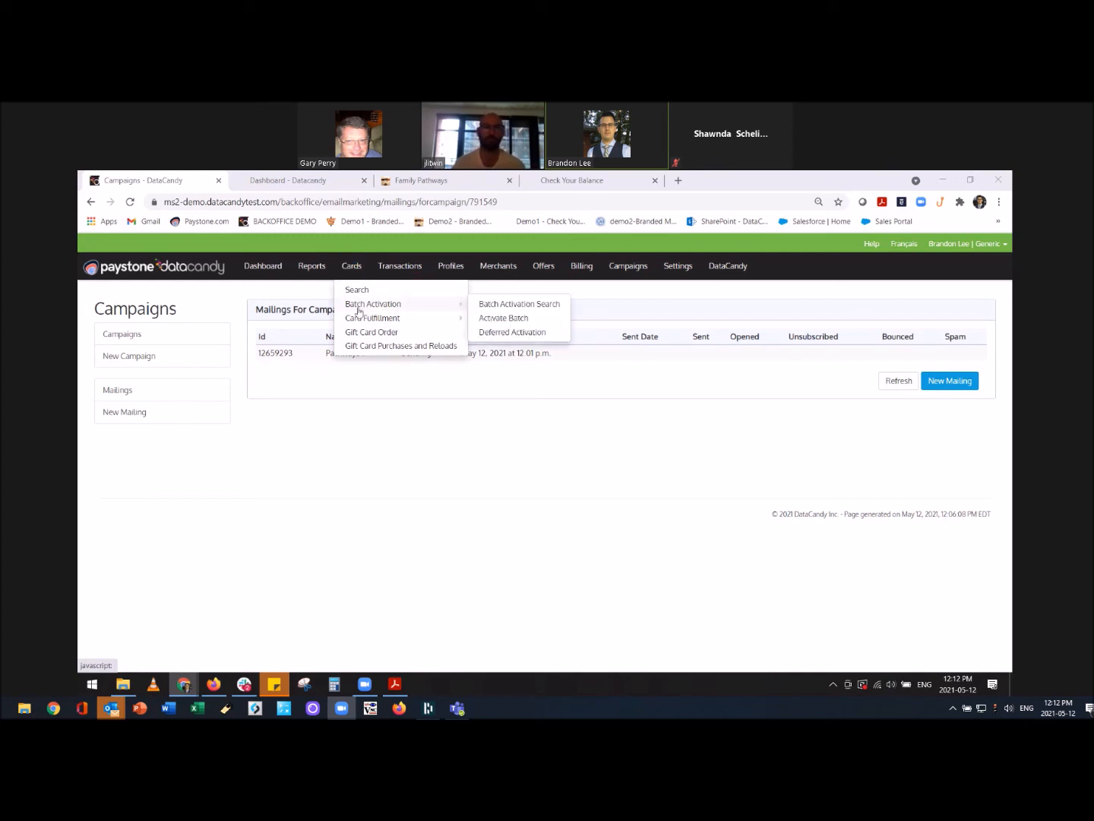
click(393, 334)
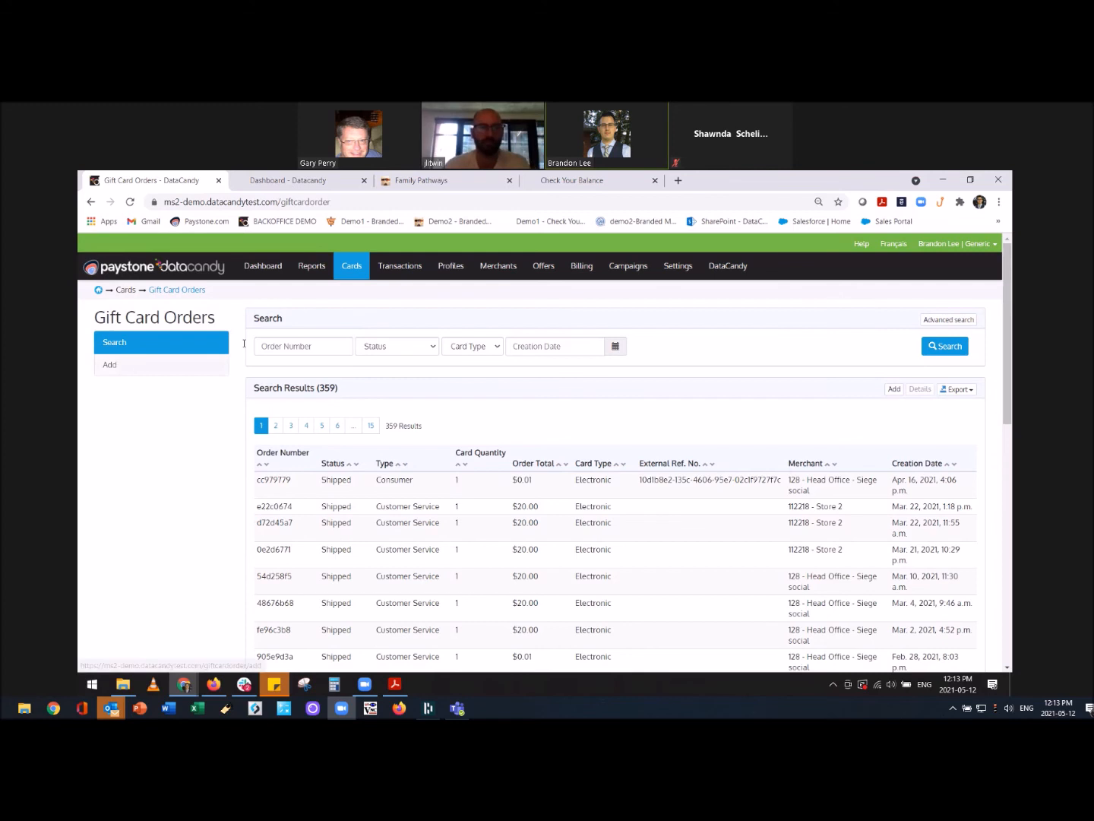
click(357, 274)
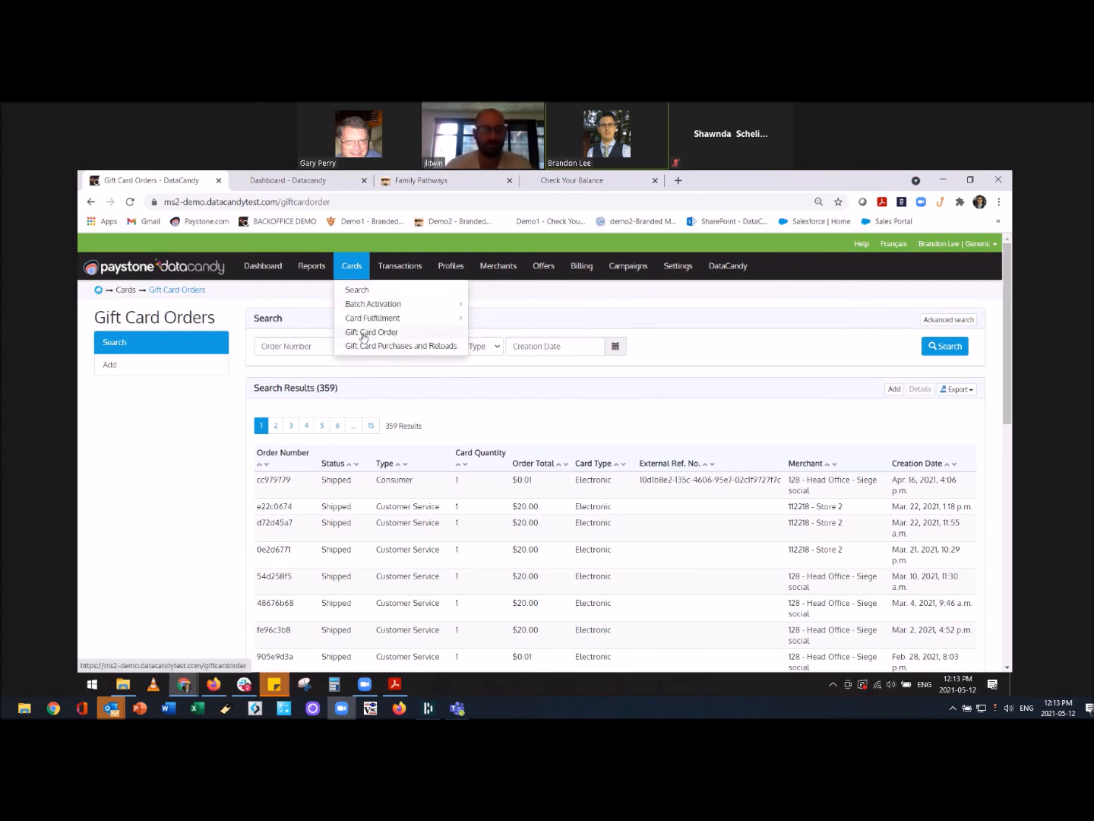
click(168, 365)
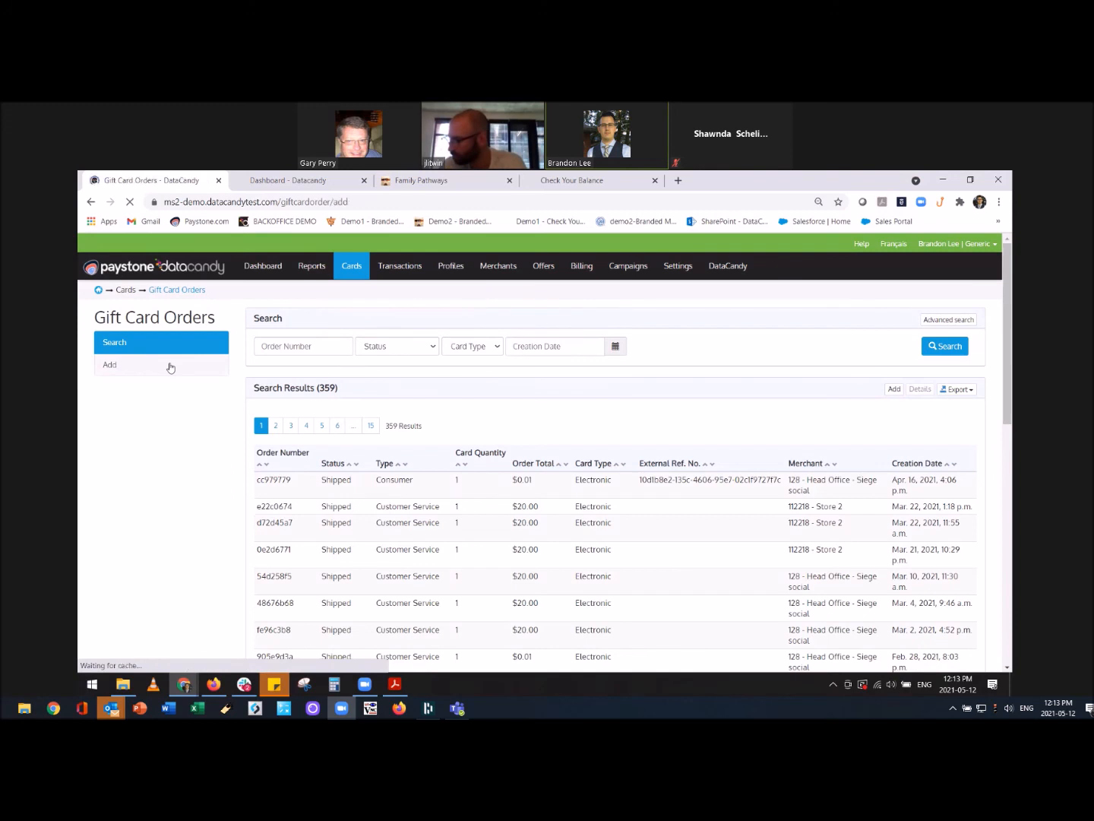
Make the order type Customer Service and keep 128 - Head Office as merchant.
click(453, 381)
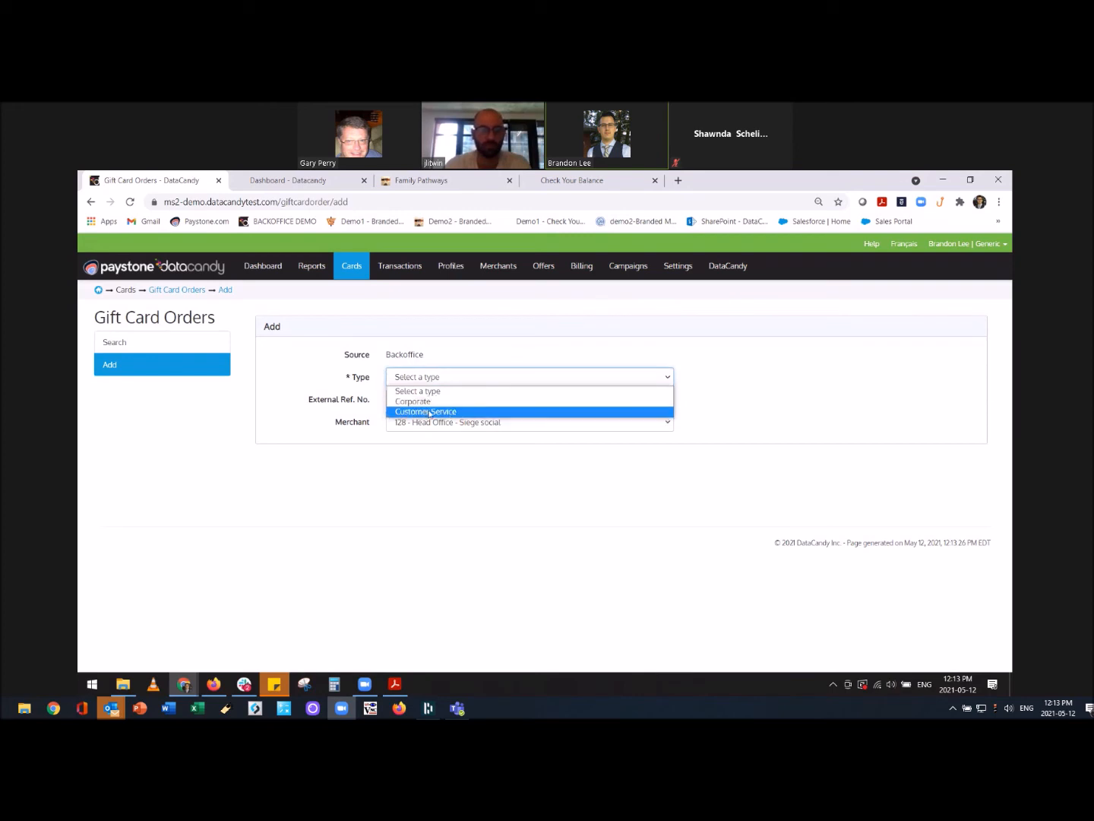
click(430, 412)
click(420, 399)
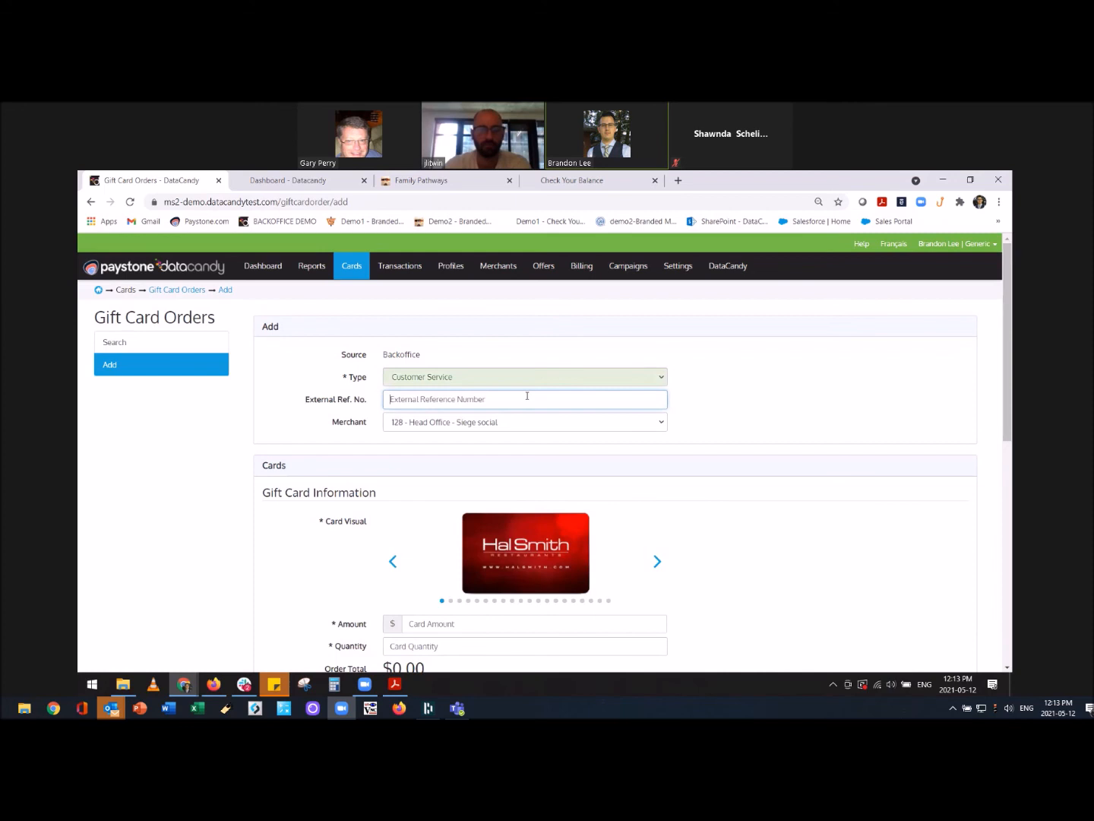
click(441, 425)
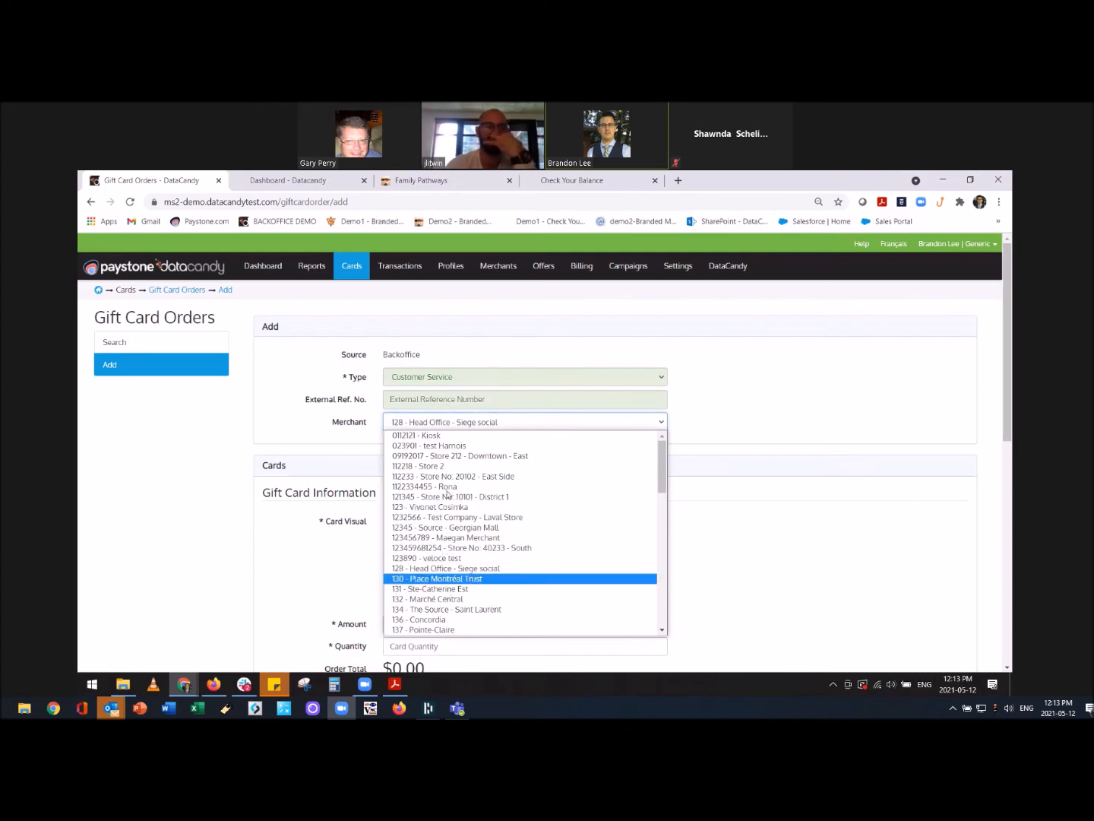
click(459, 423)
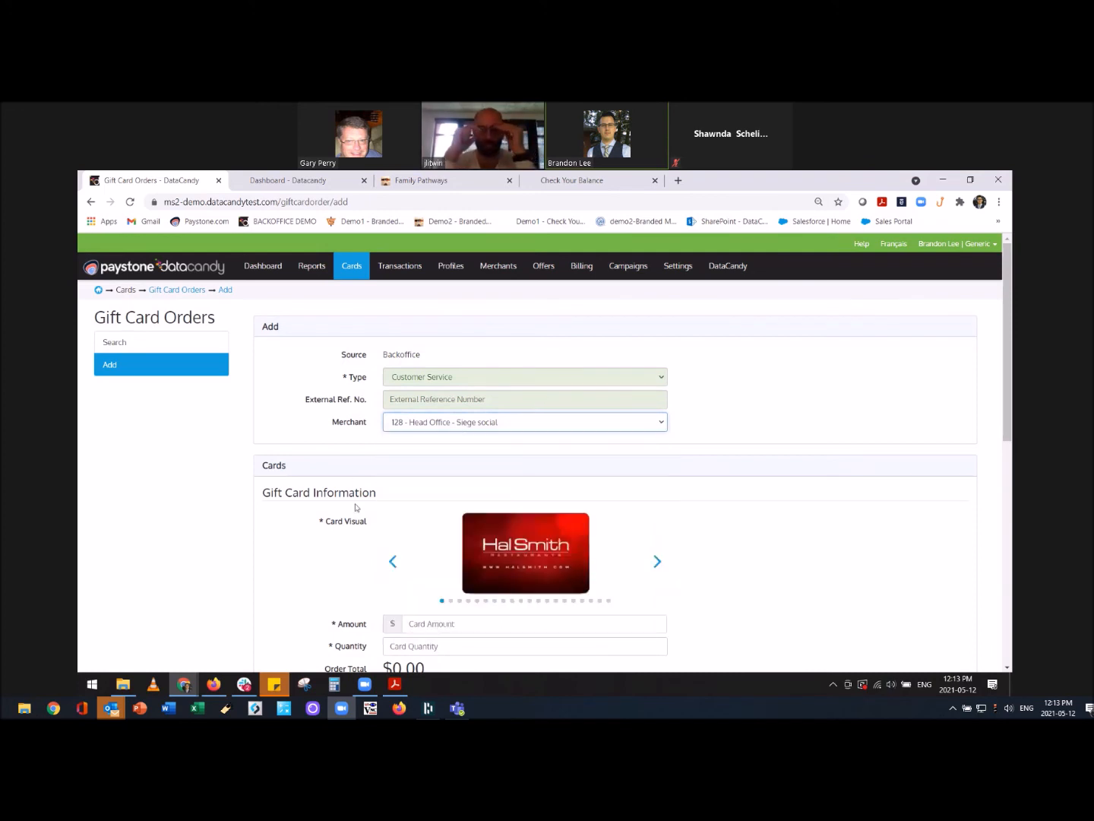
Cycle the card visual to the Family Pathways Thrift Stores design.
scroll(356, 507, down, 3)
click(656, 441)
click(656, 441)
click(657, 441)
click(656, 441)
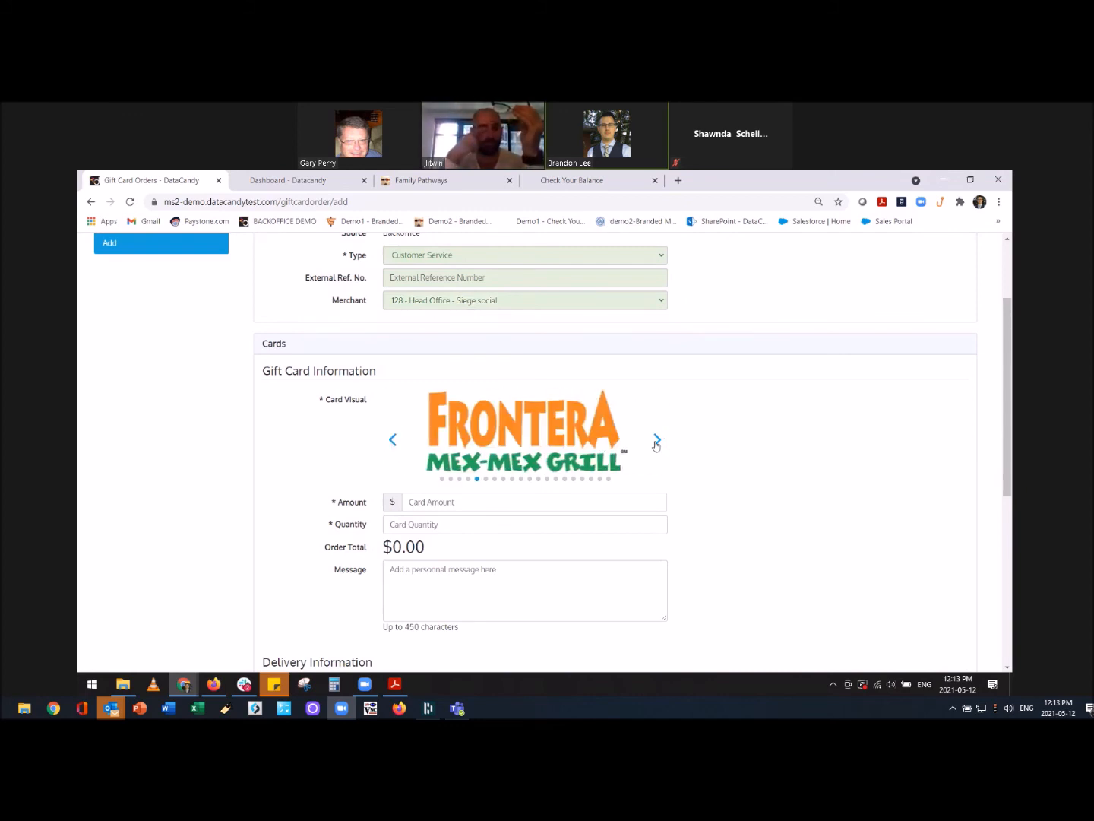
click(656, 441)
click(656, 441)
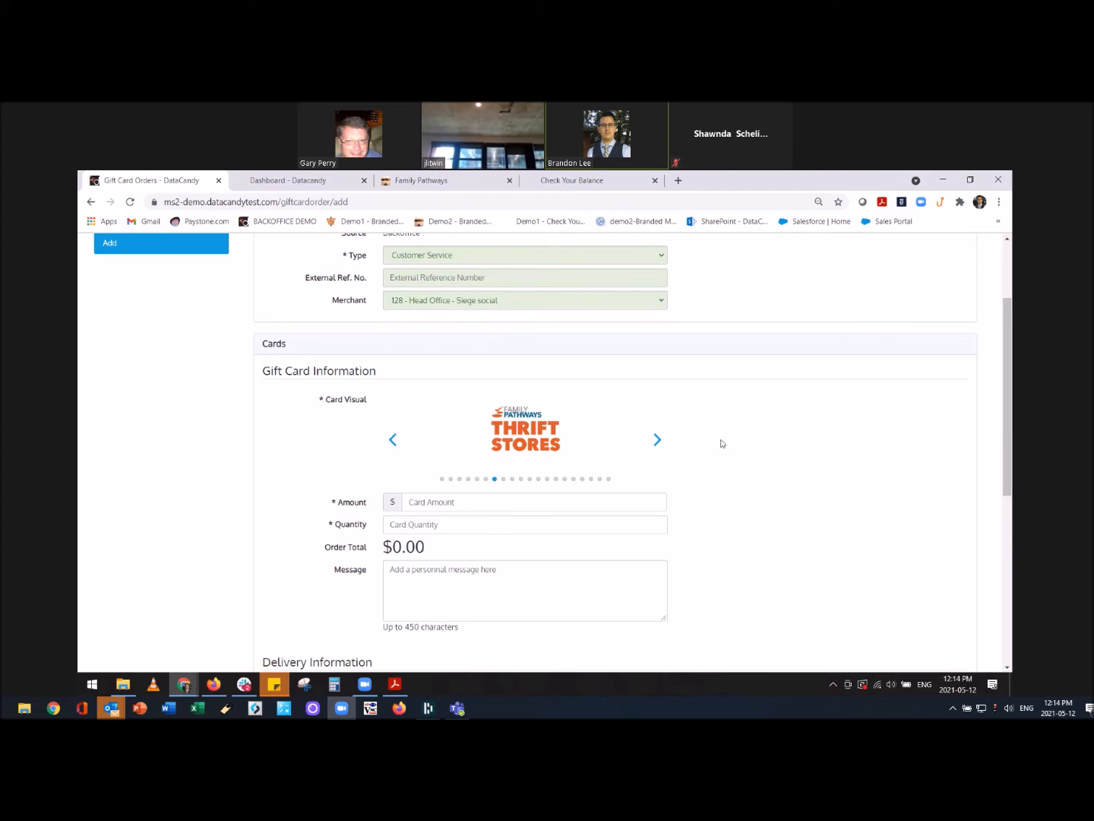
Enter amount 25.00, quantity 1 and the message 'So sorry yuu had a bad experience'.
click(472, 502)
text(25)
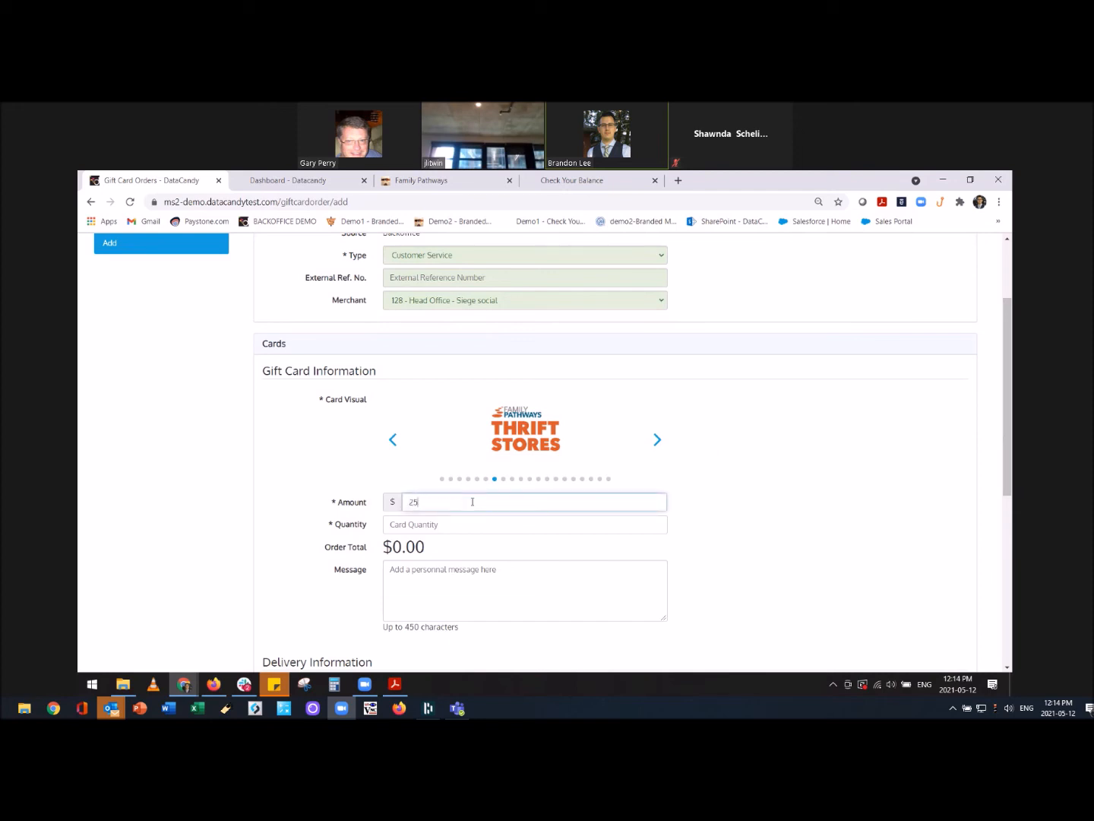
text(.00)
click(484, 524)
text(1)
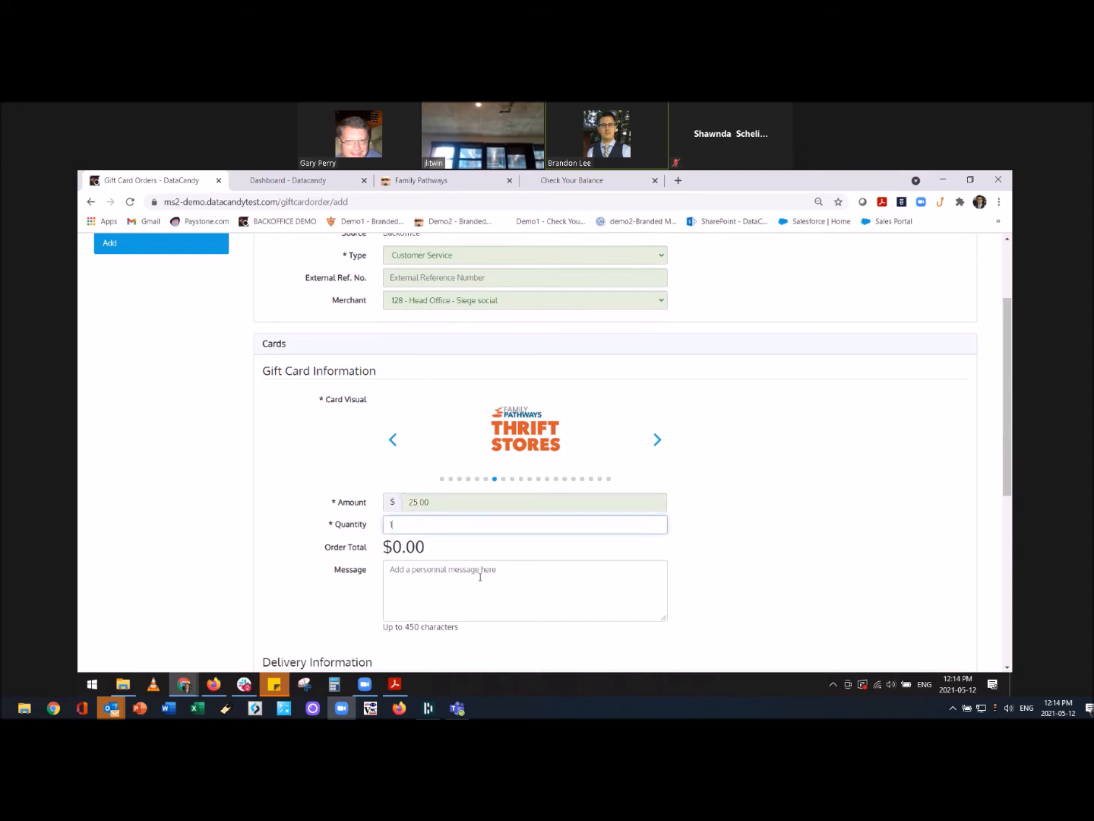
click(480, 575)
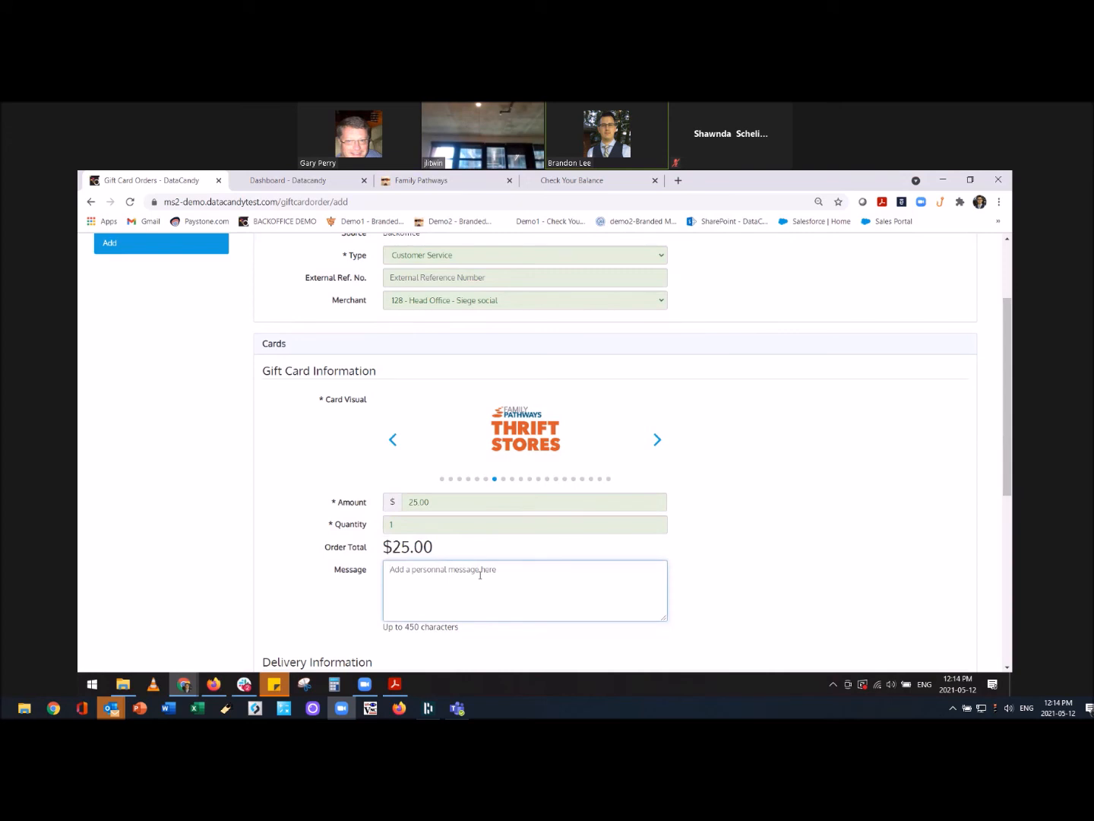
text(So sorry )
text(yu)
text(u had a b)
text(ad experience.)
scroll(699, 615, down, 2)
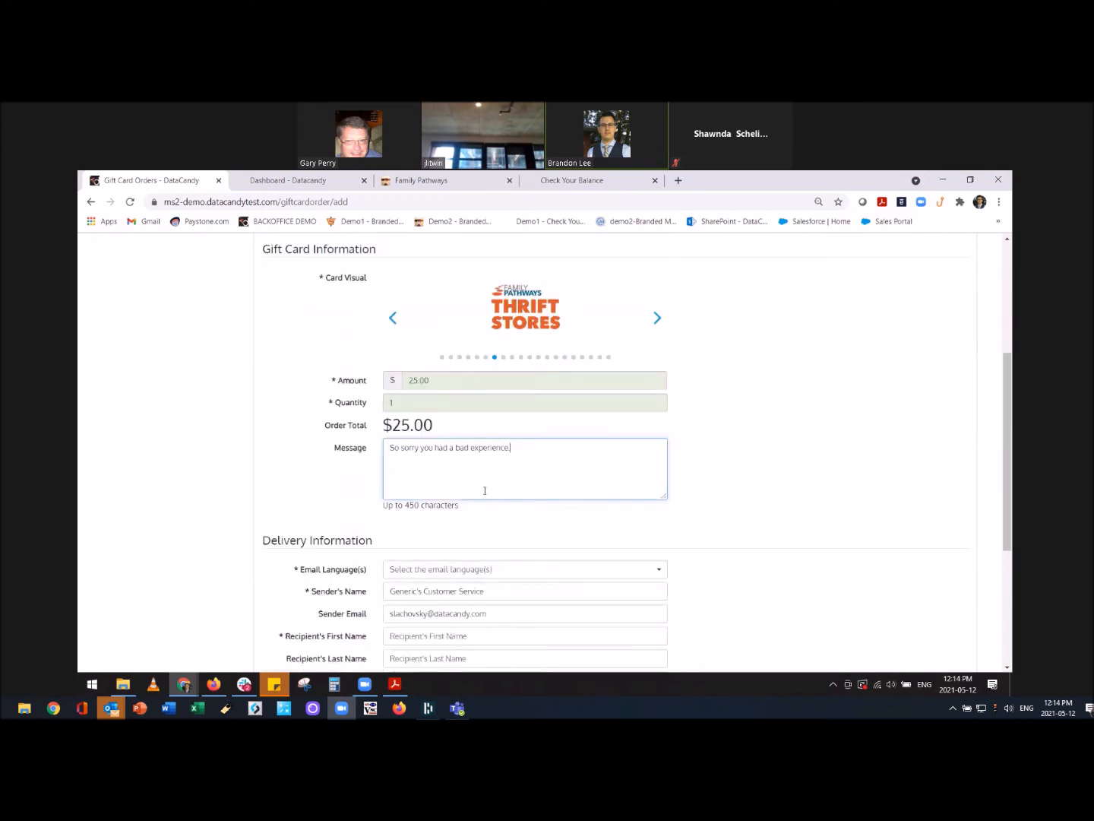
scroll(346, 515, down, 1)
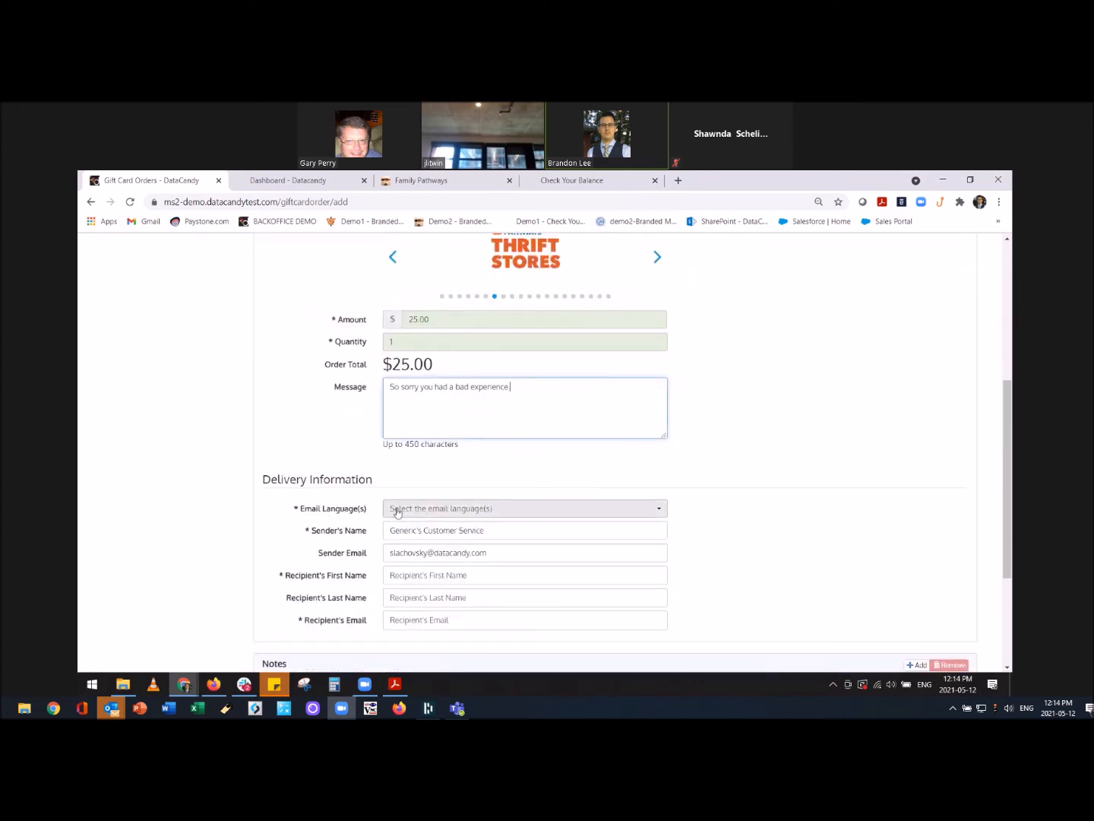
Set the email language to English and move through the sender and recipient fields.
click(456, 510)
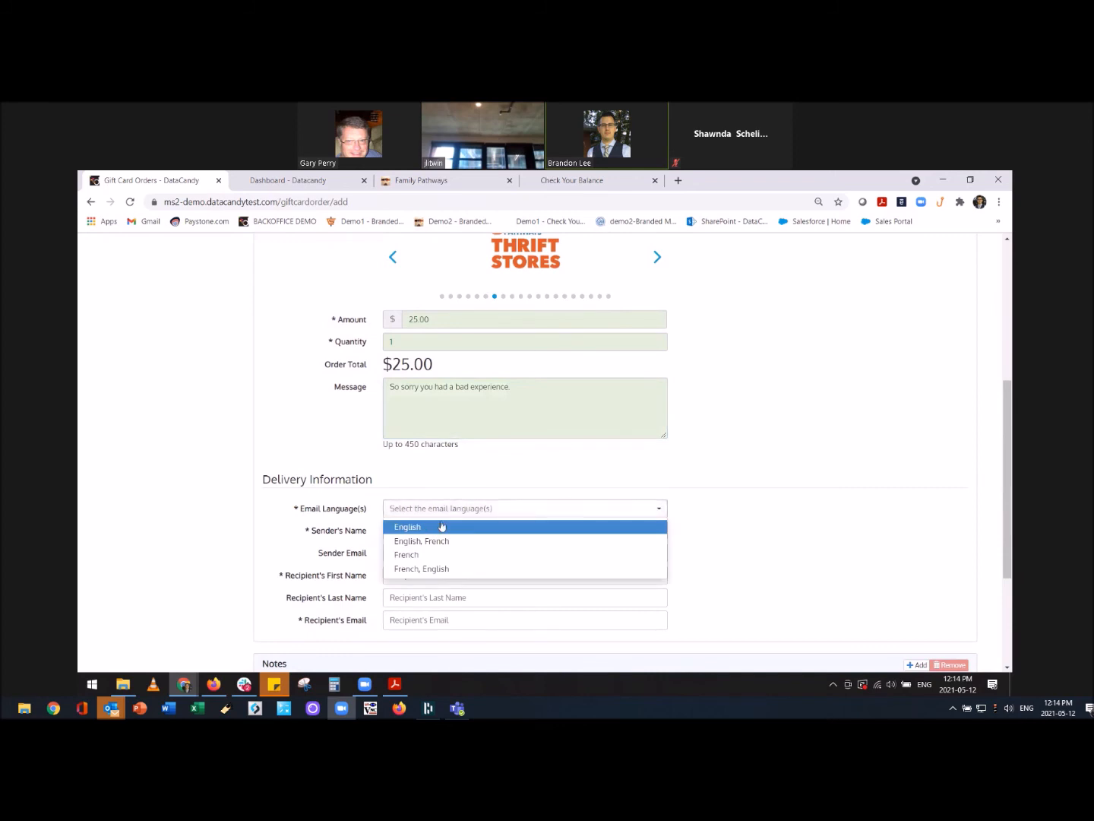
click(440, 526)
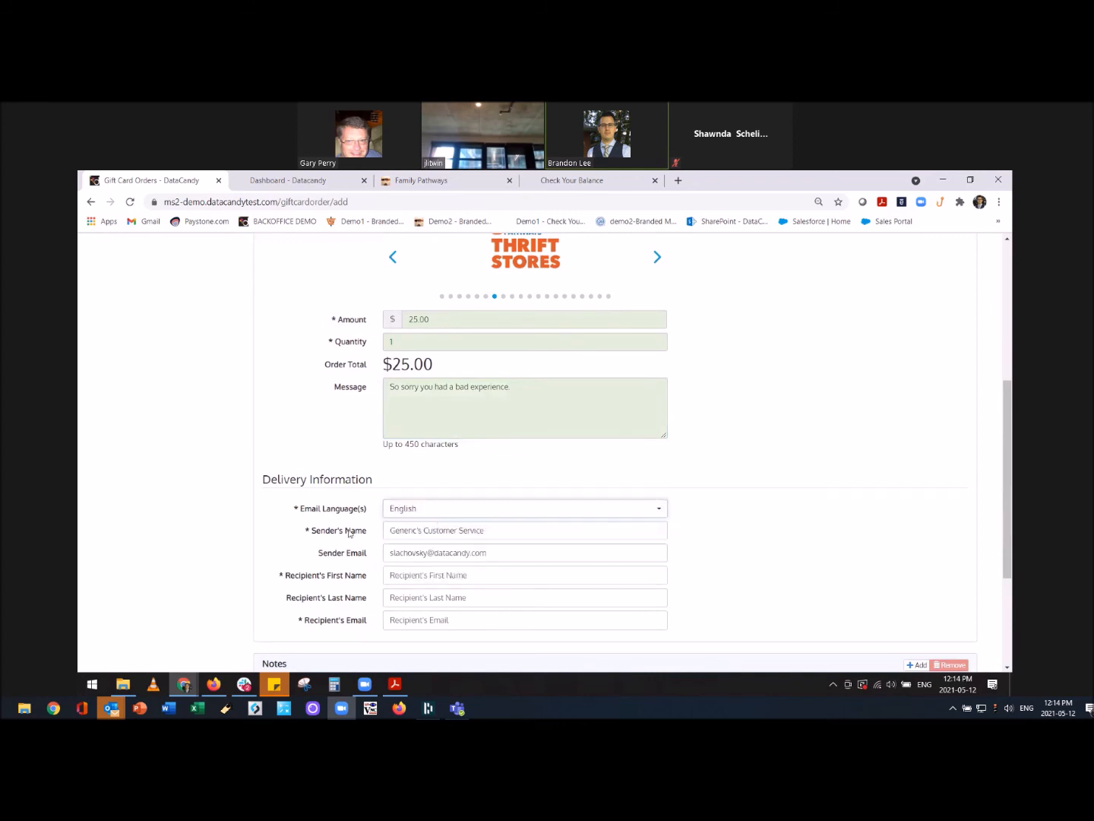
click(429, 530)
click(423, 556)
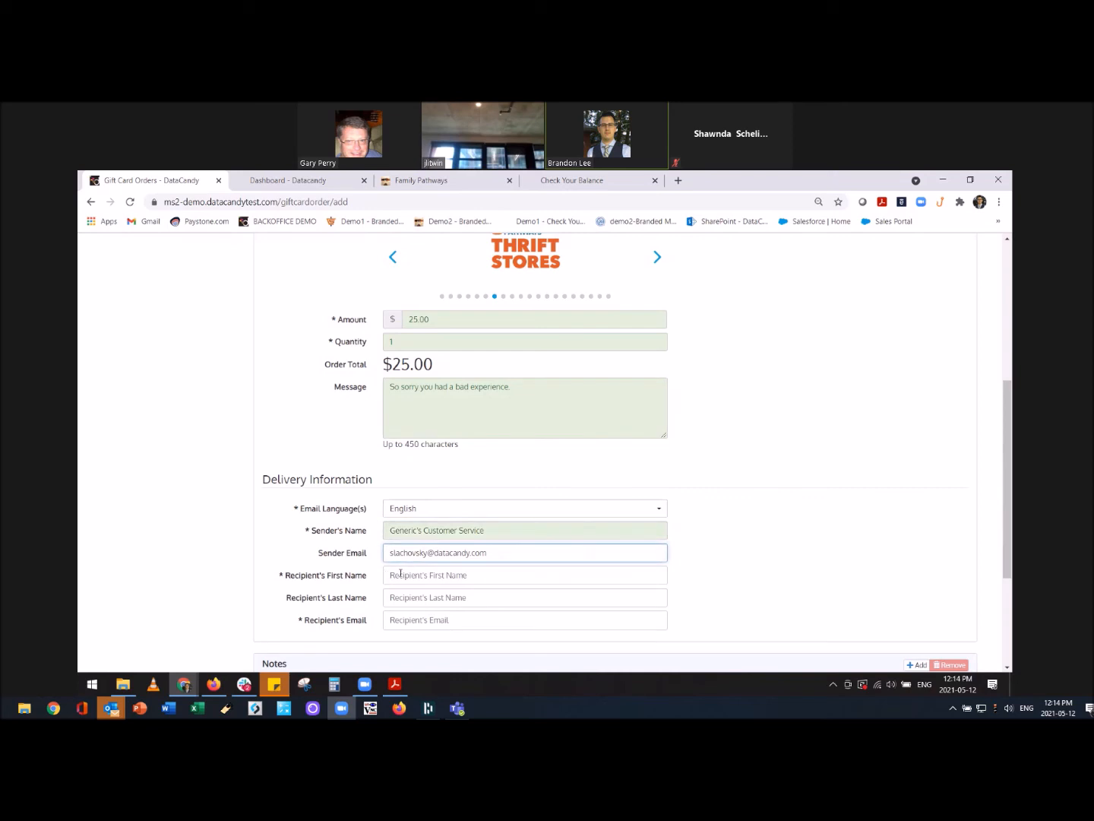
click(401, 574)
click(424, 596)
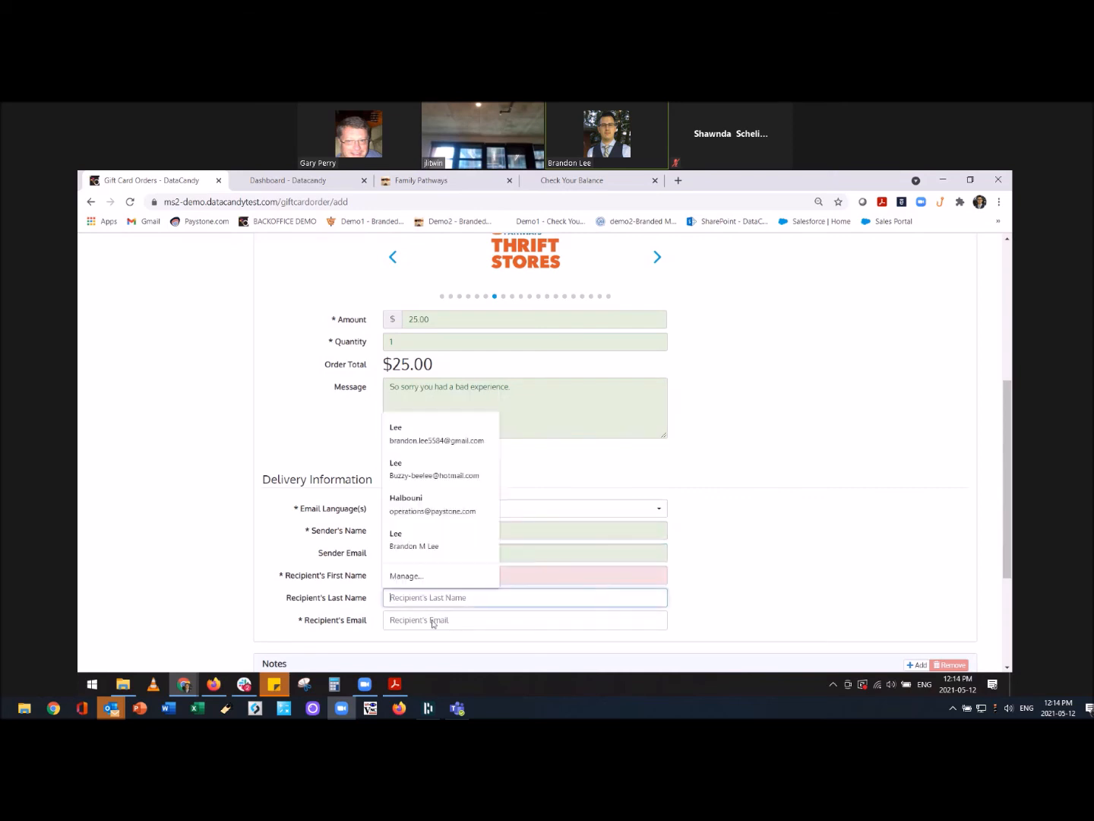
click(441, 626)
scroll(781, 580, down, 2)
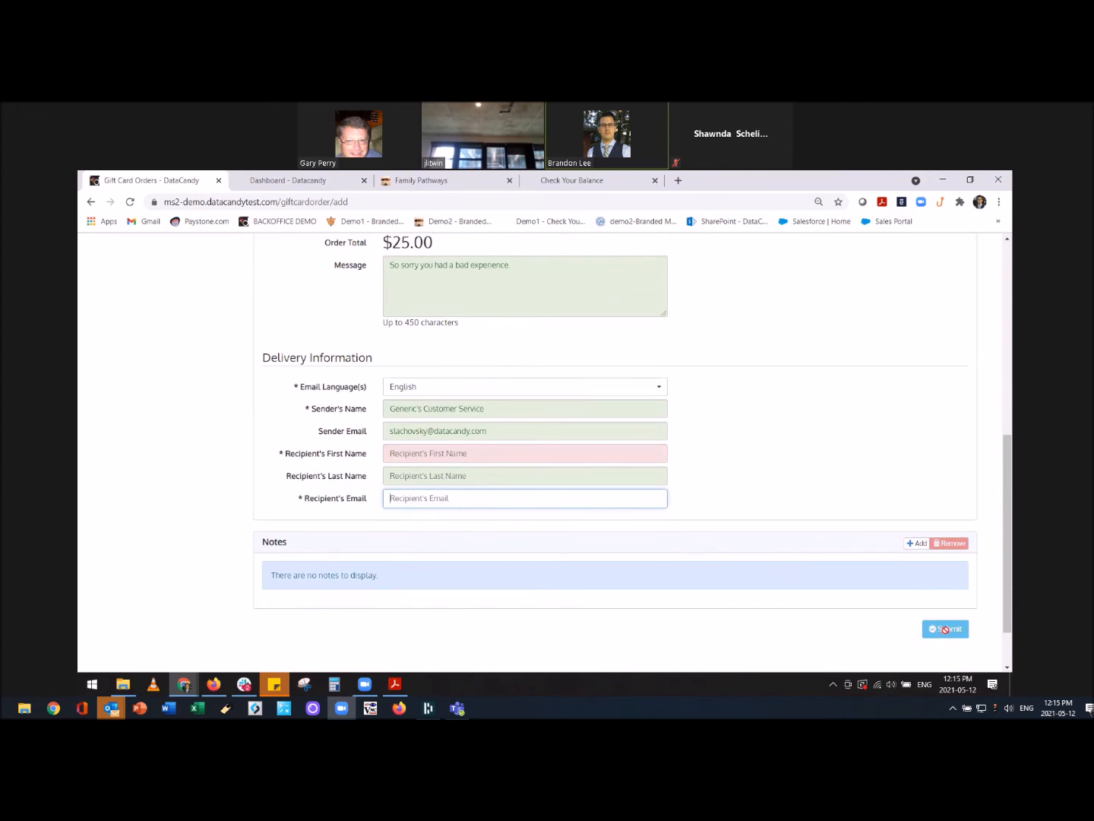
Replace the sender's name and email, accepting the saved contact suggestion for sender and recipient details.
click(445, 407)
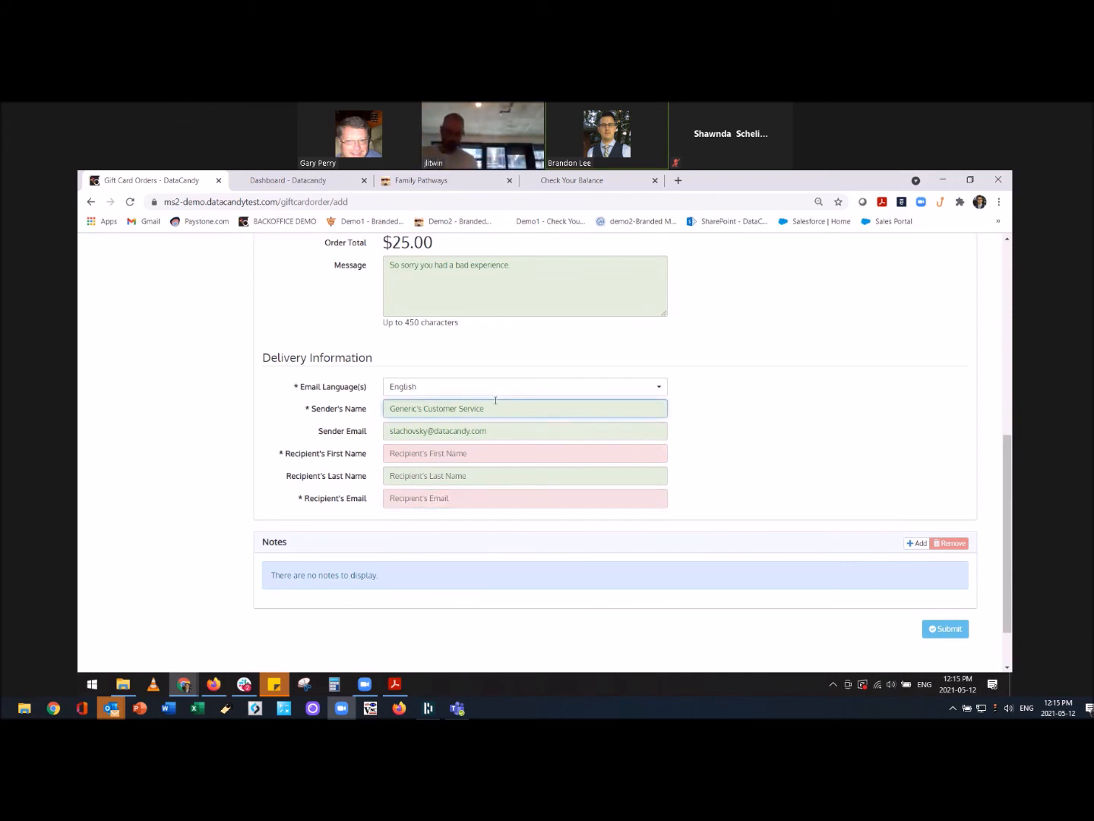
text(BR)
key(BackSpace)
key(BackSpace)
key(BackSpace)
key(BackSpace)
key(BackSpace)
key(BackSpace)
key(BackSpace)
key(BackSpace)
key(BackSpace)
key(BackSpace)
key(ctrl+a)
text(Brandon)
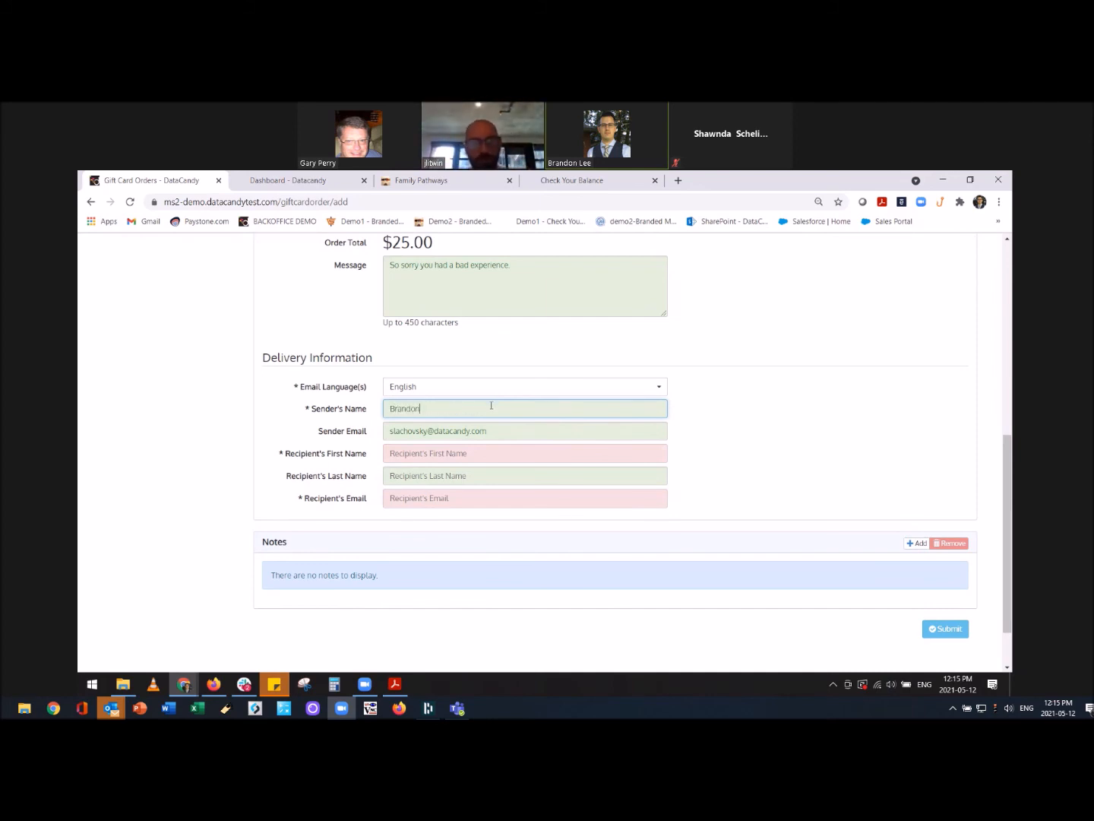
click(494, 434)
key(ctrl+a)
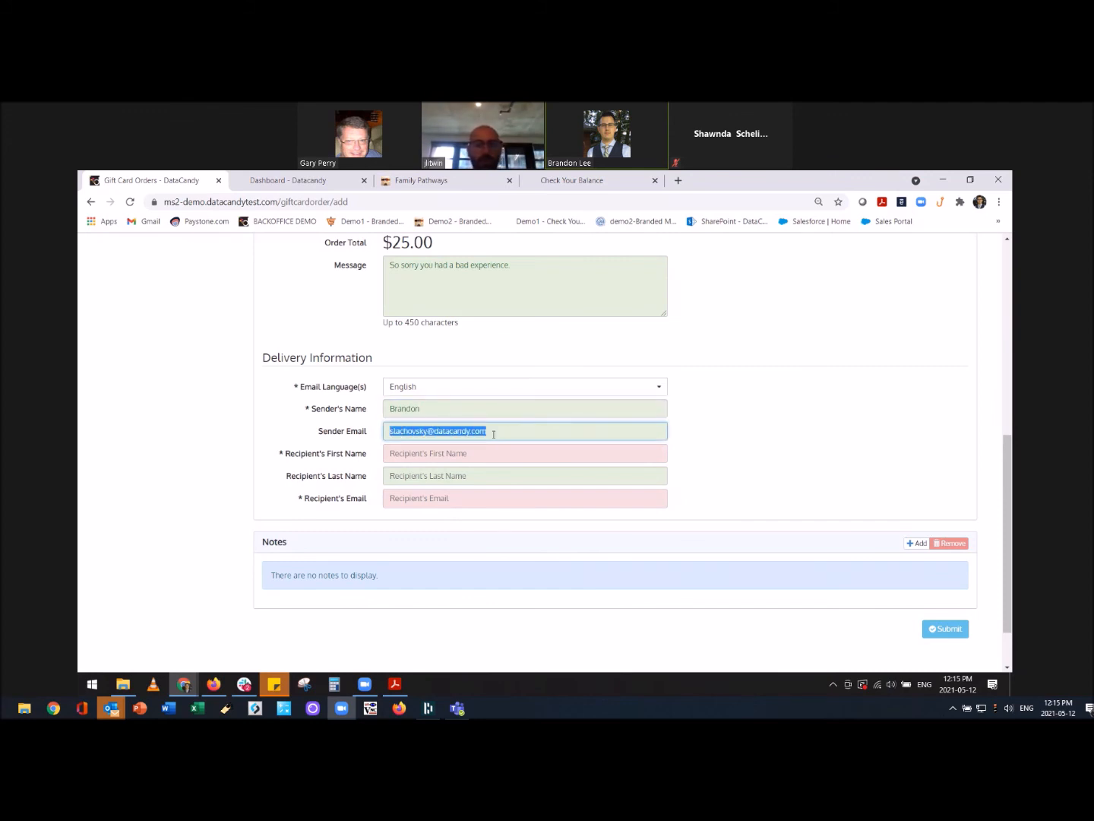
text(blee)
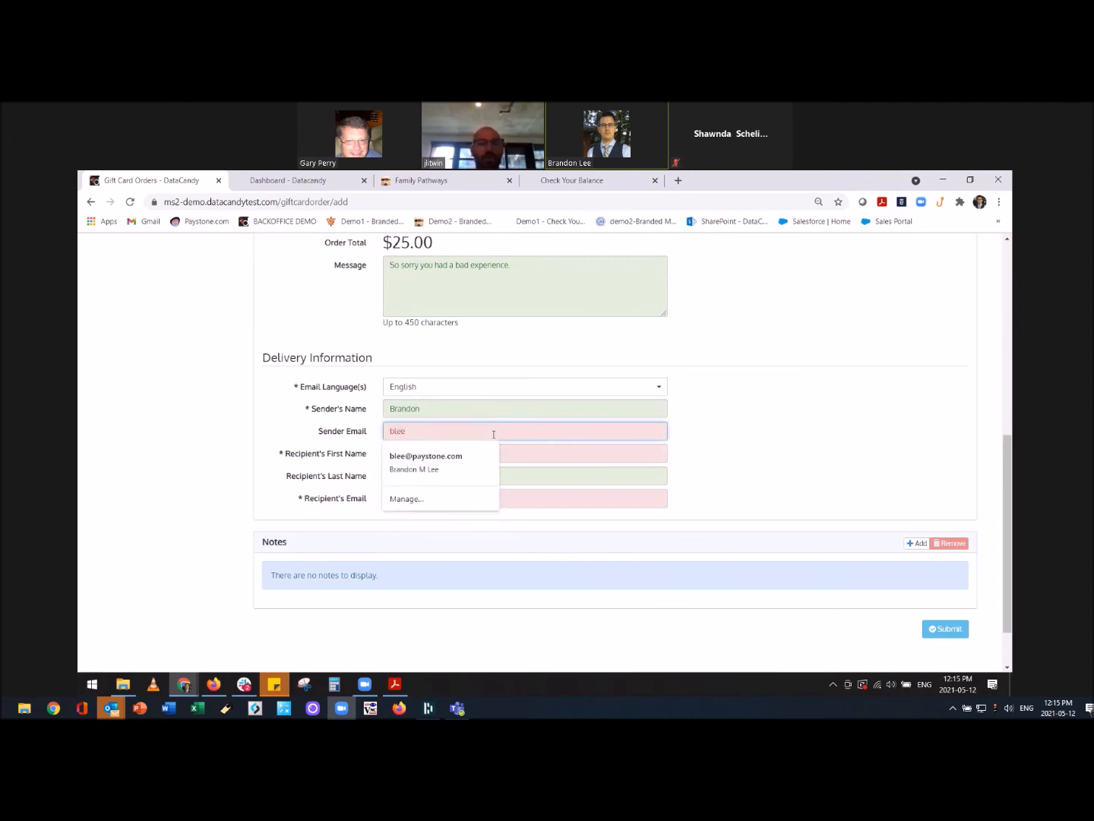
key(Down)
key(Return)
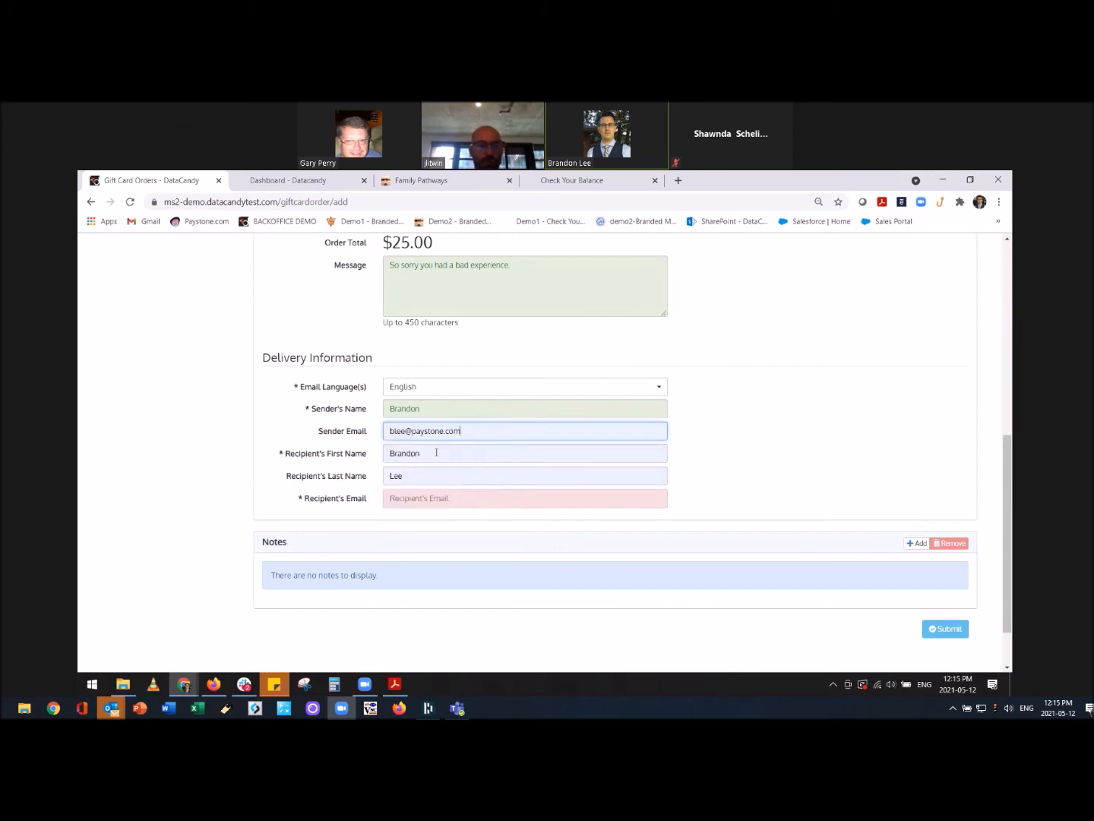
Enter the recipient's email address and submit the gift card order.
click(442, 498)
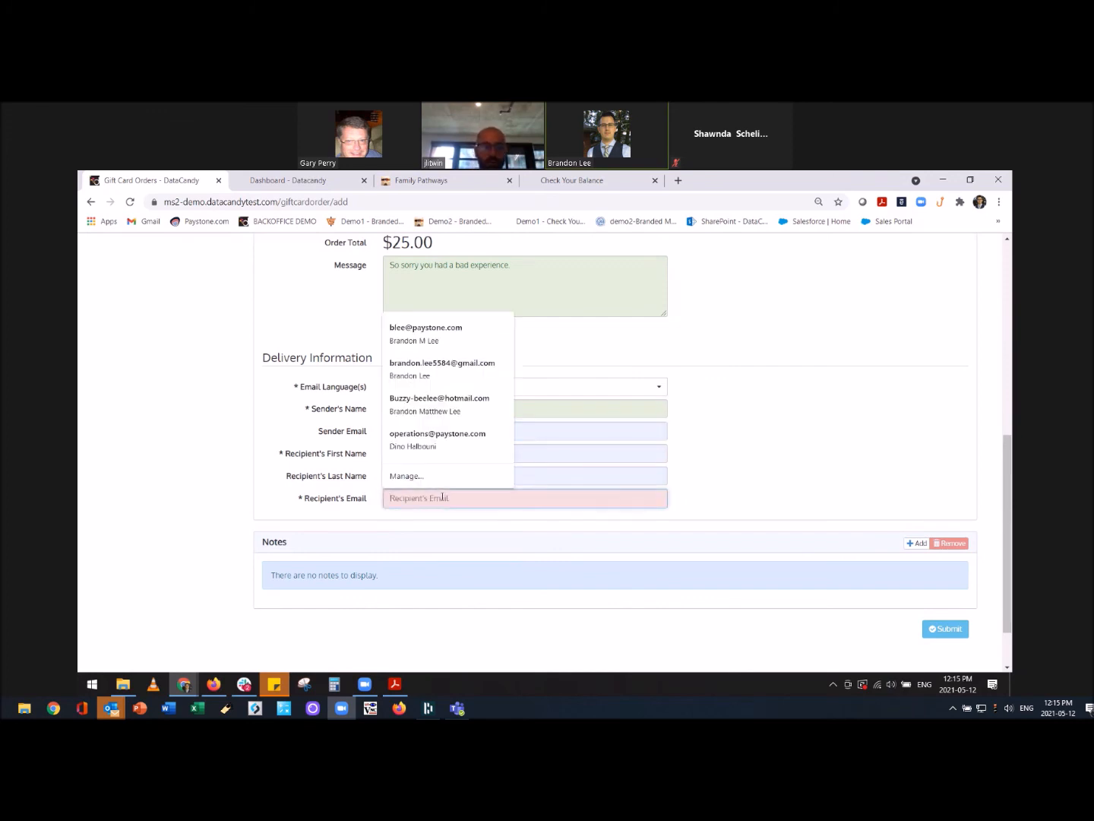
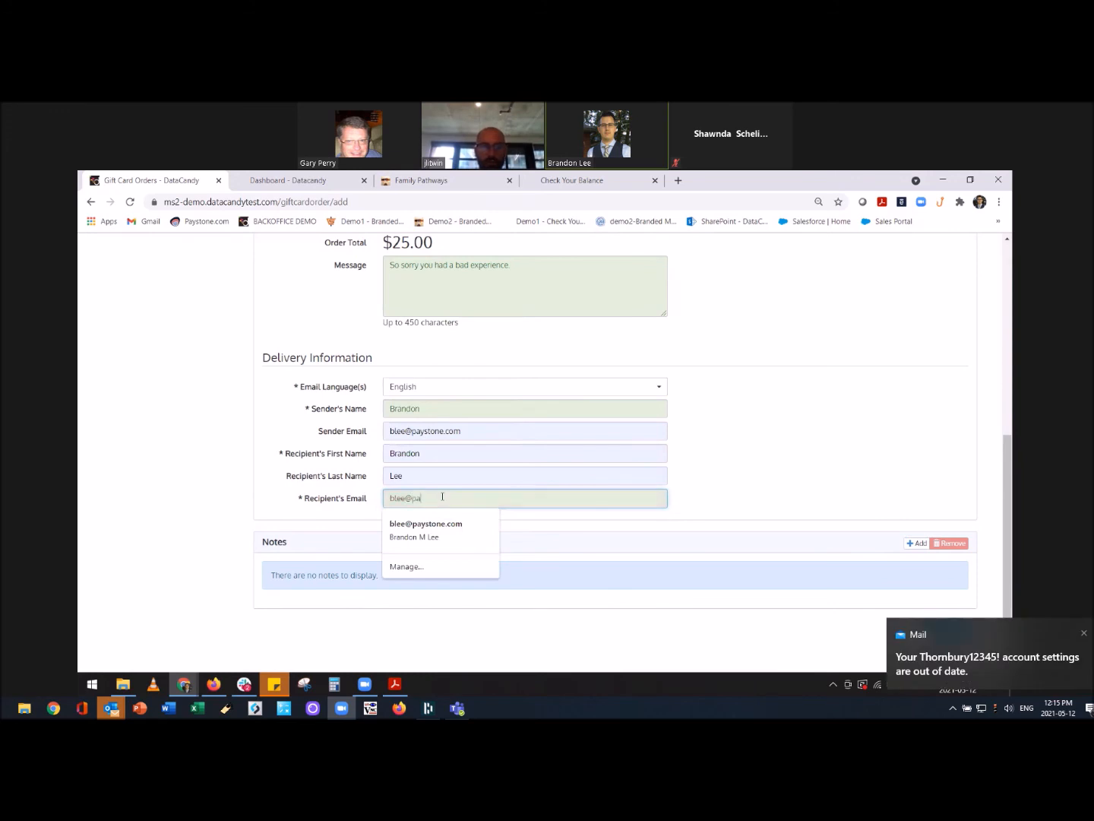
click(819, 482)
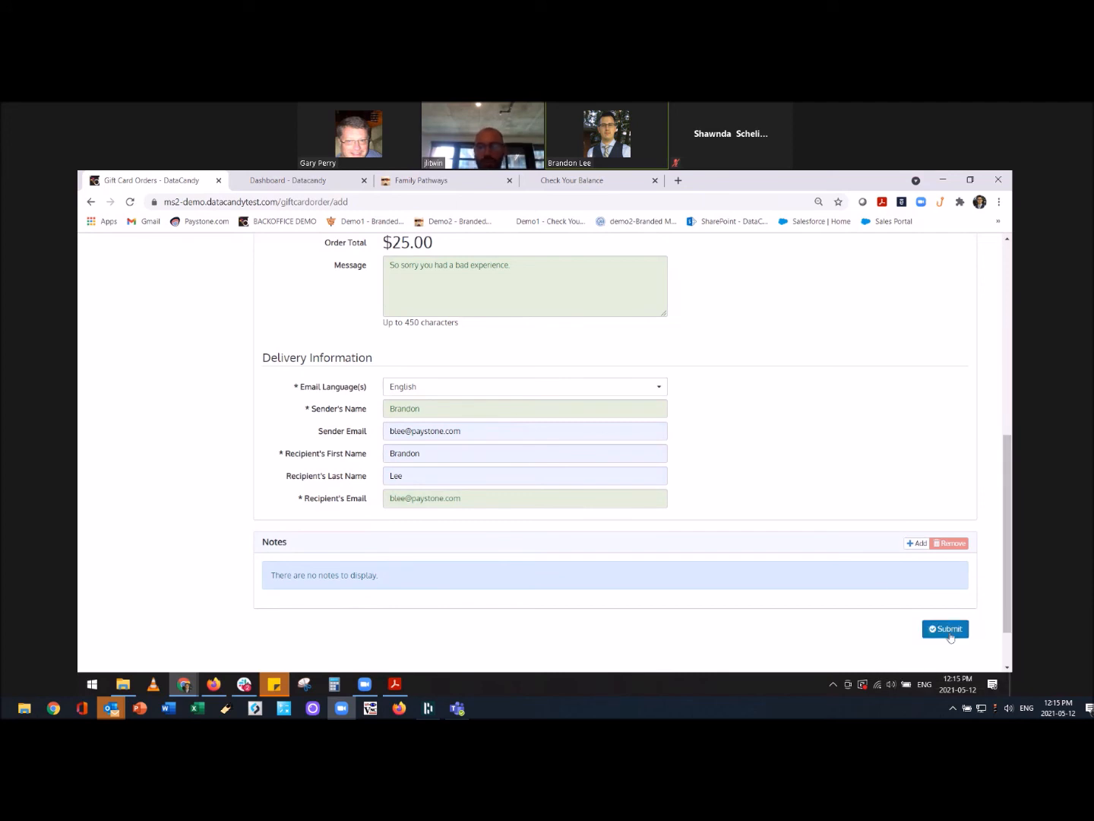
click(948, 631)
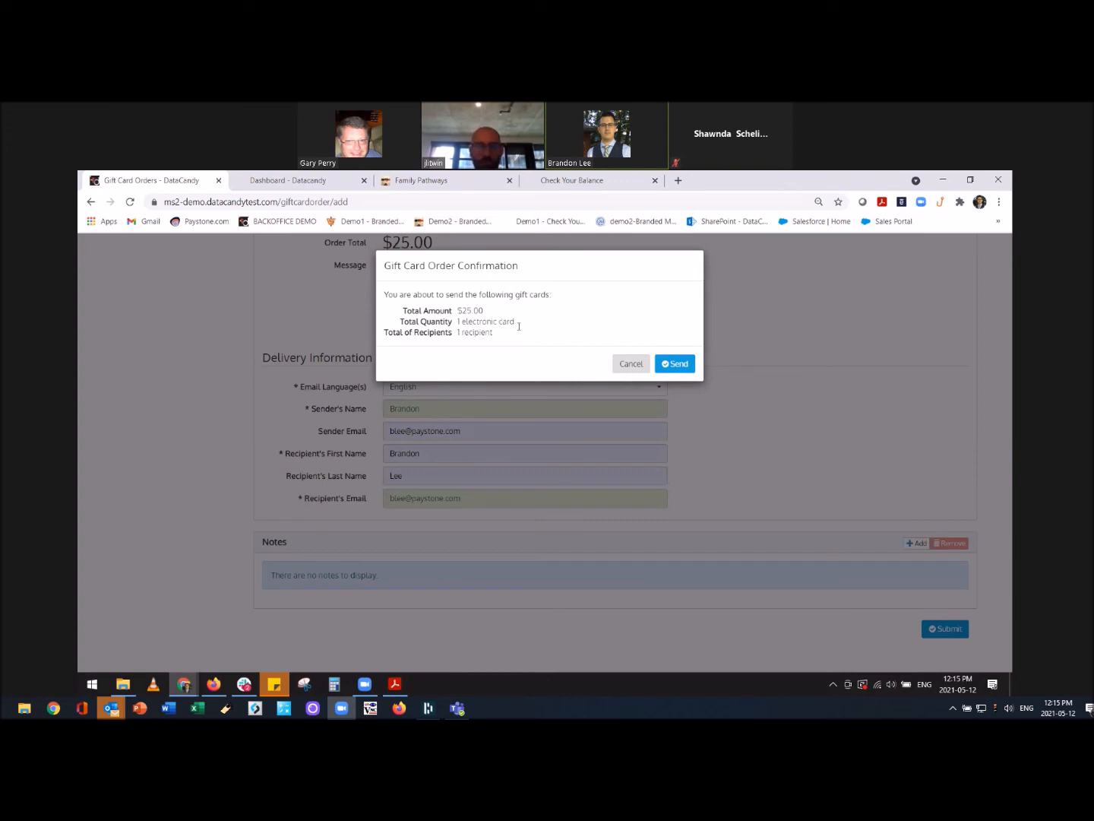
Confirm sending the $25.00 gift card, dismiss the antivirus notice, and bring Gmail back up.
click(675, 364)
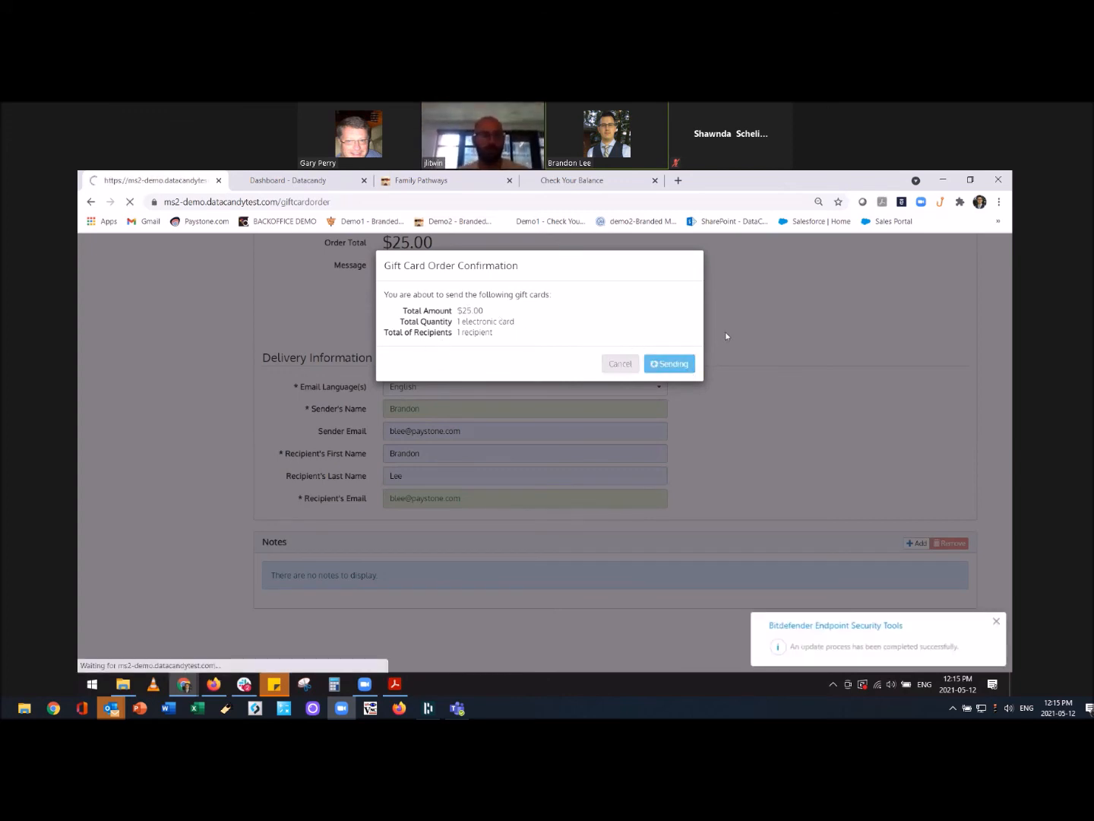
click(996, 621)
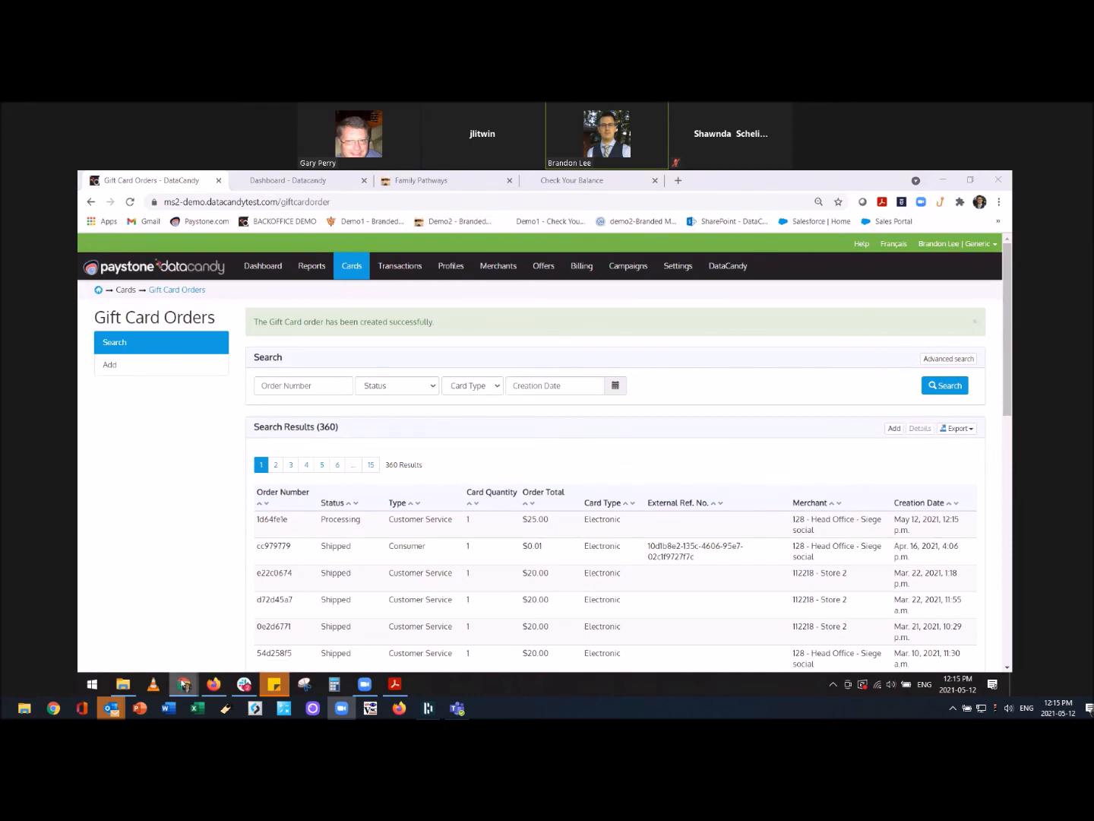
mouse_move(184, 684)
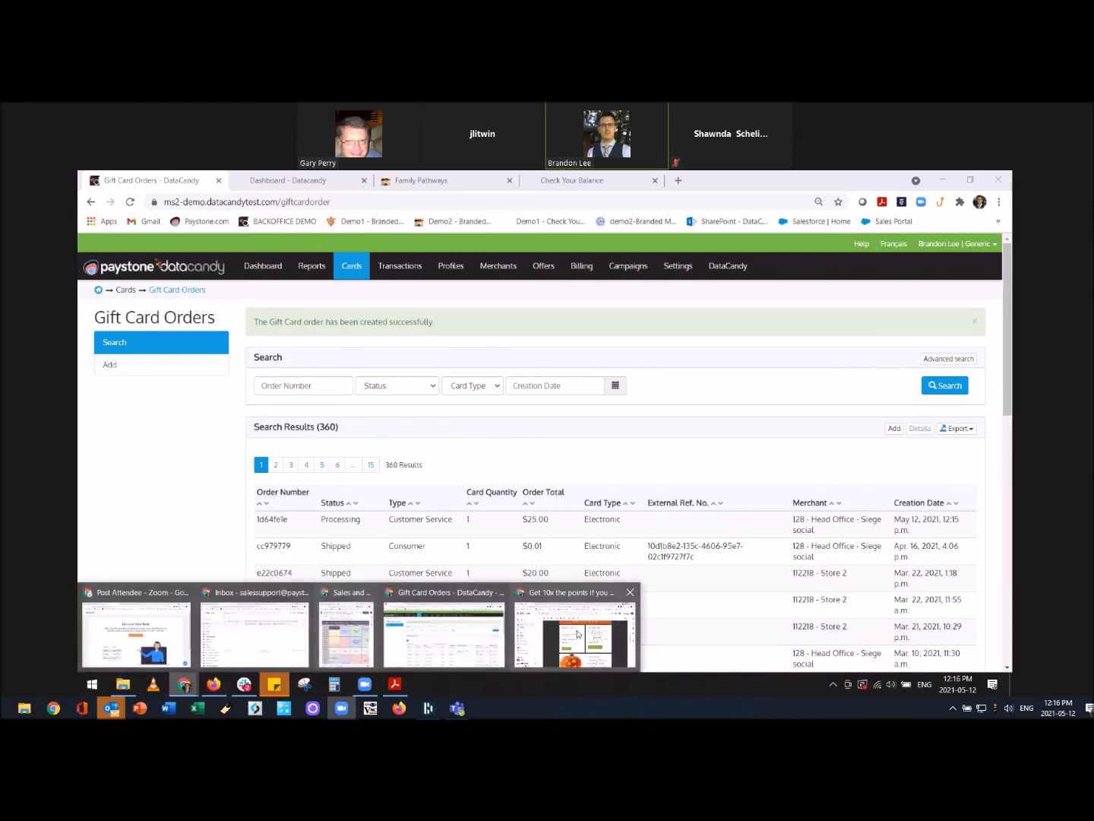
click(577, 637)
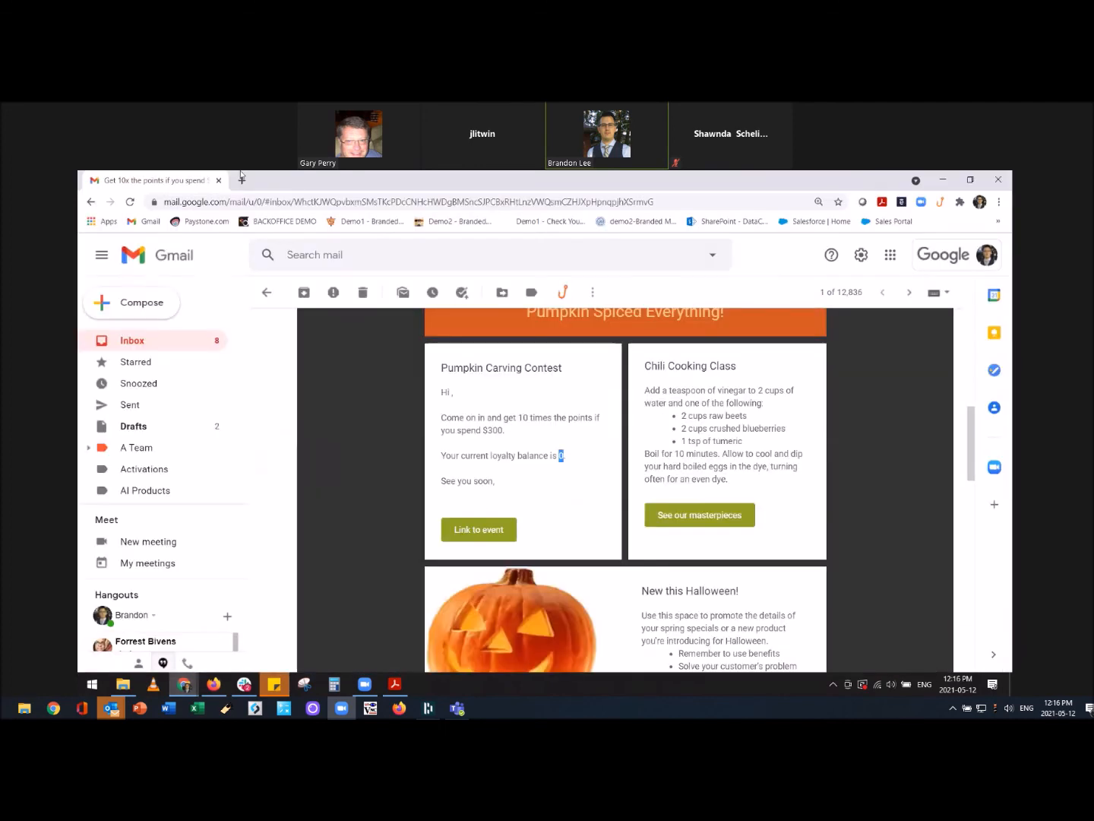
Refresh the Gmail inbox, open the gift card email and view the $25.00 Thrift Stores card.
click(141, 344)
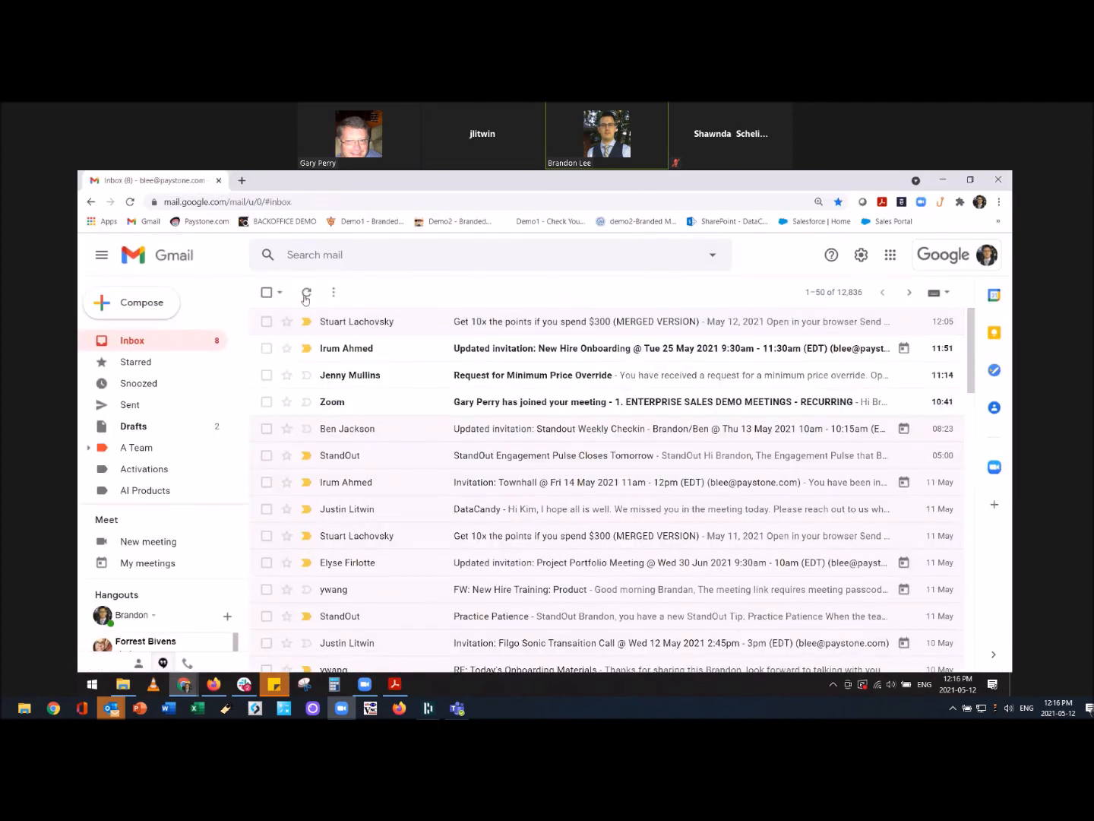
click(308, 293)
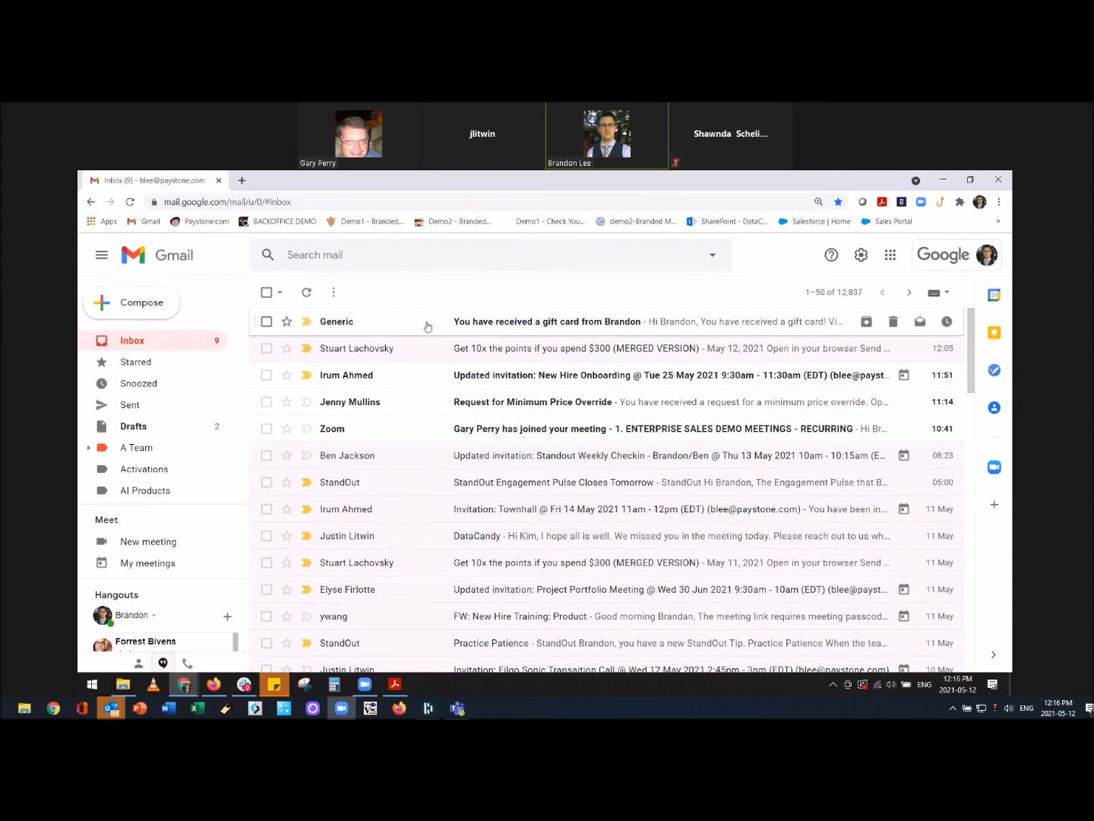
click(492, 322)
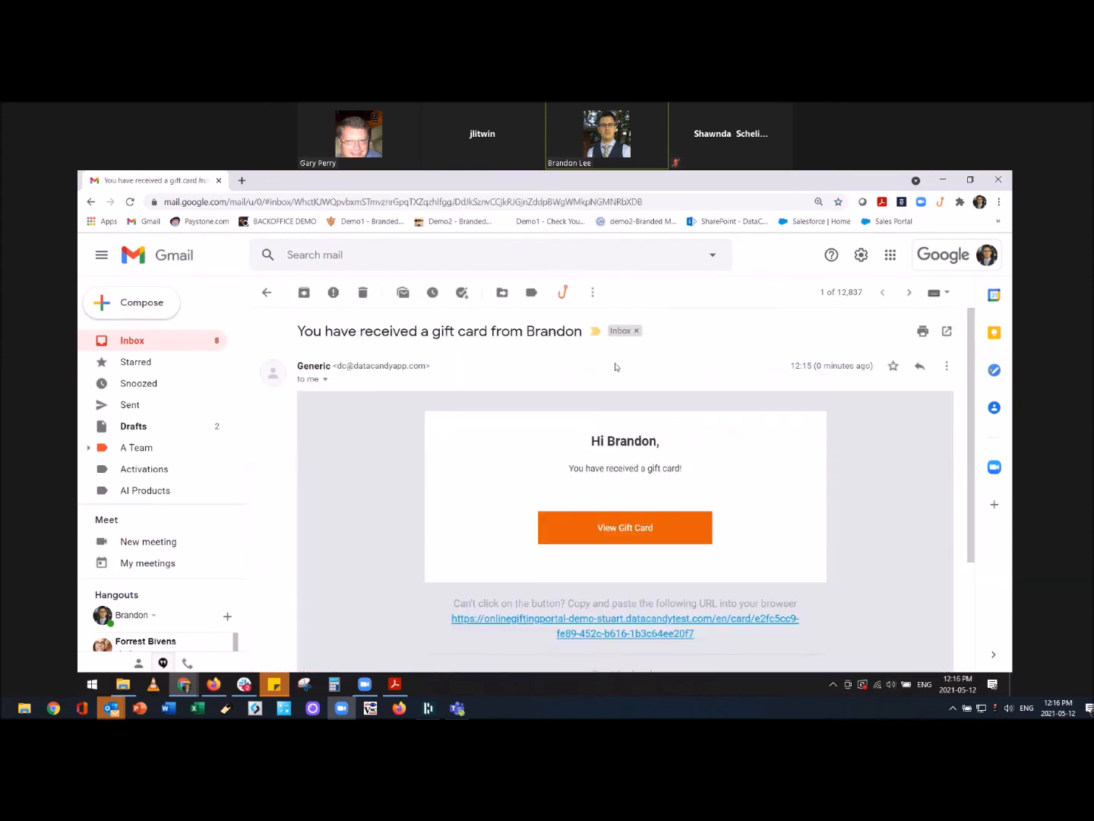
scroll(712, 343, down, 3)
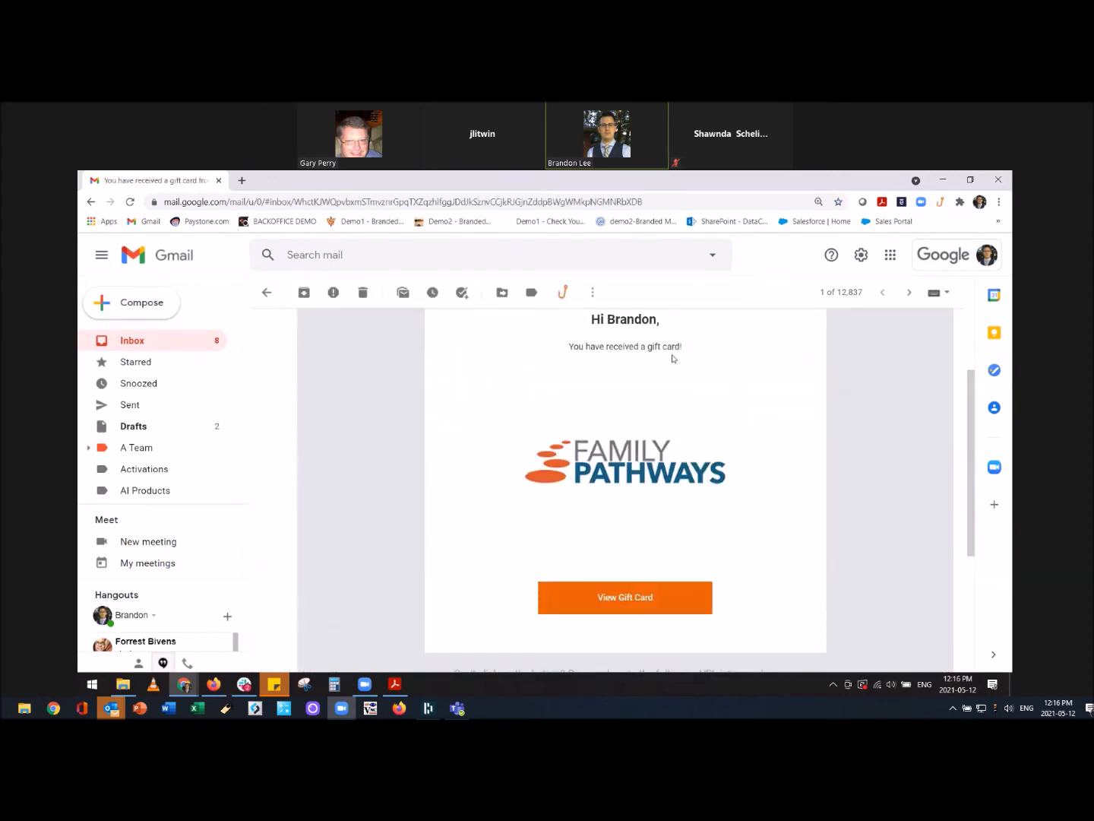
scroll(711, 427, down, 1)
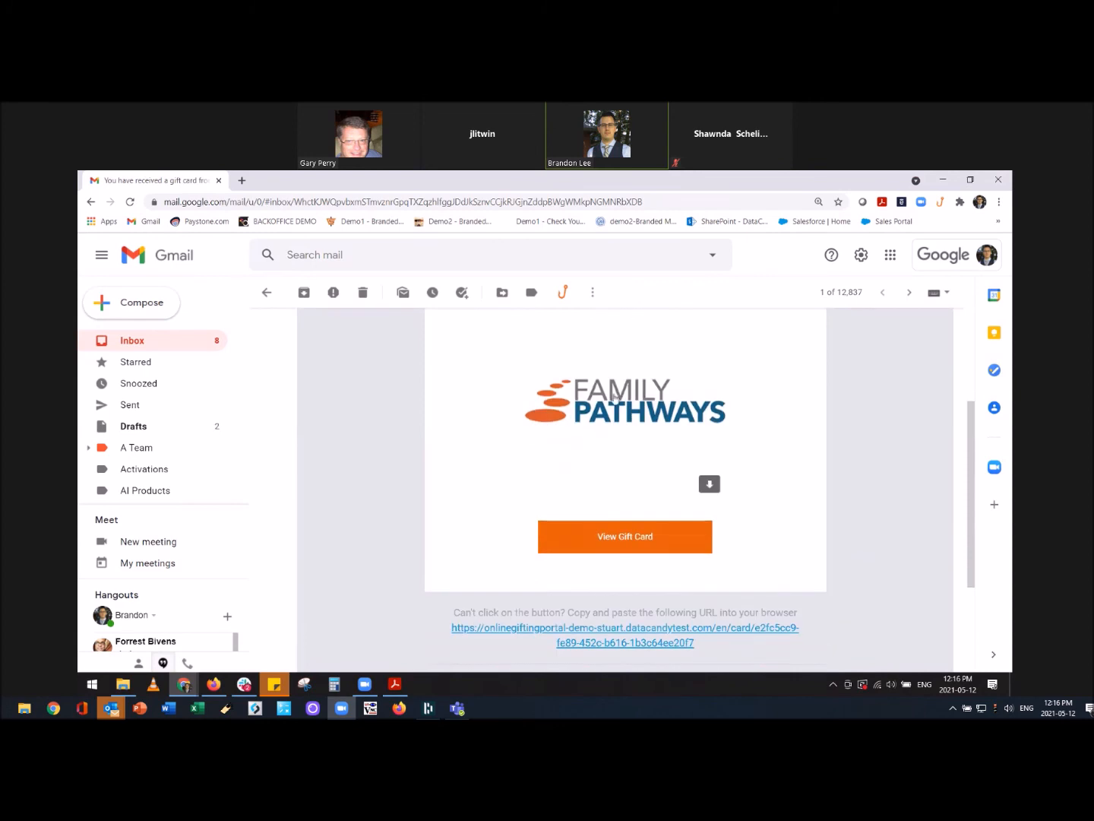
click(619, 539)
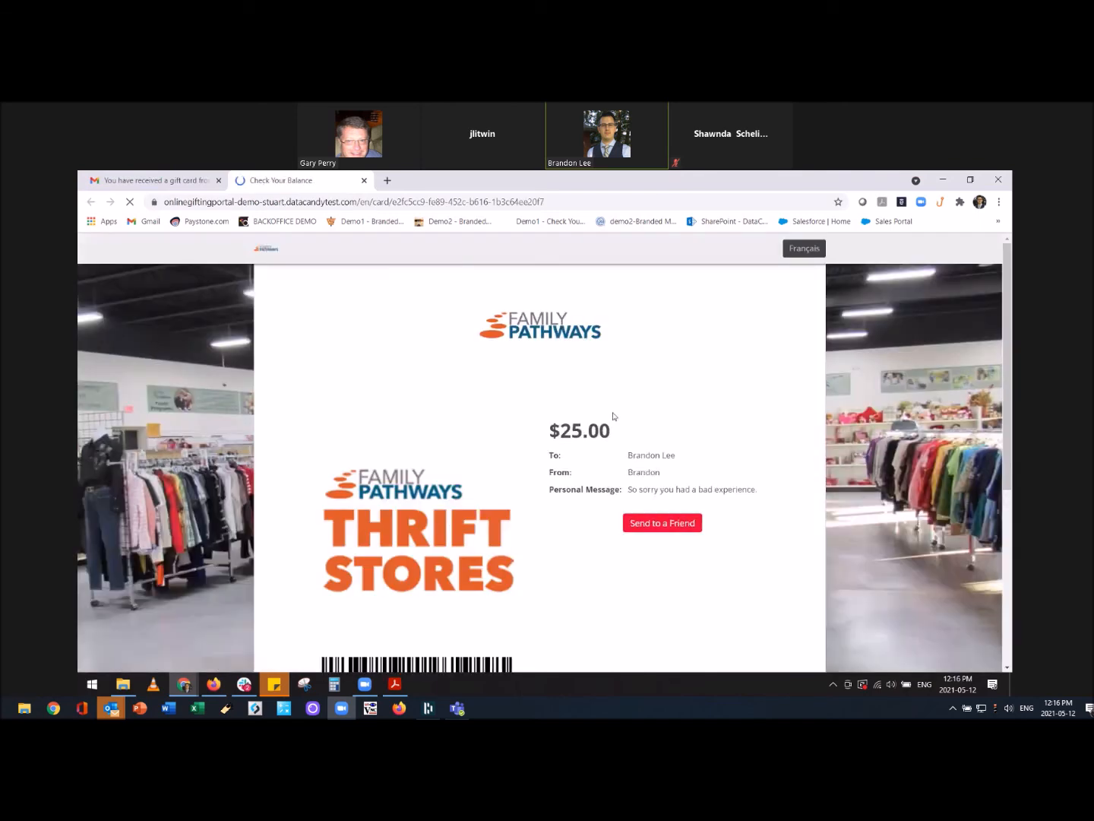
Look over the $25.00 Family Pathways card and apology message, then return to the DataCandy Gift Card Orders list.
scroll(608, 421, down, 1)
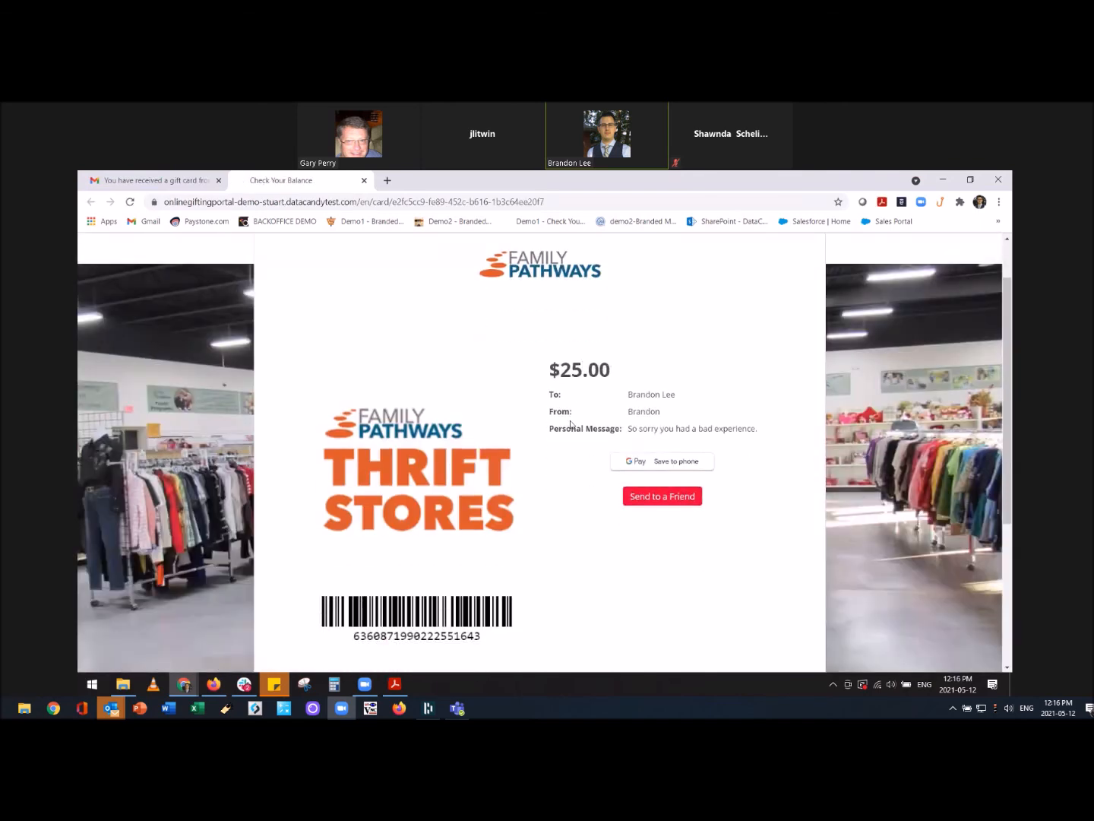
scroll(570, 424, down, 2)
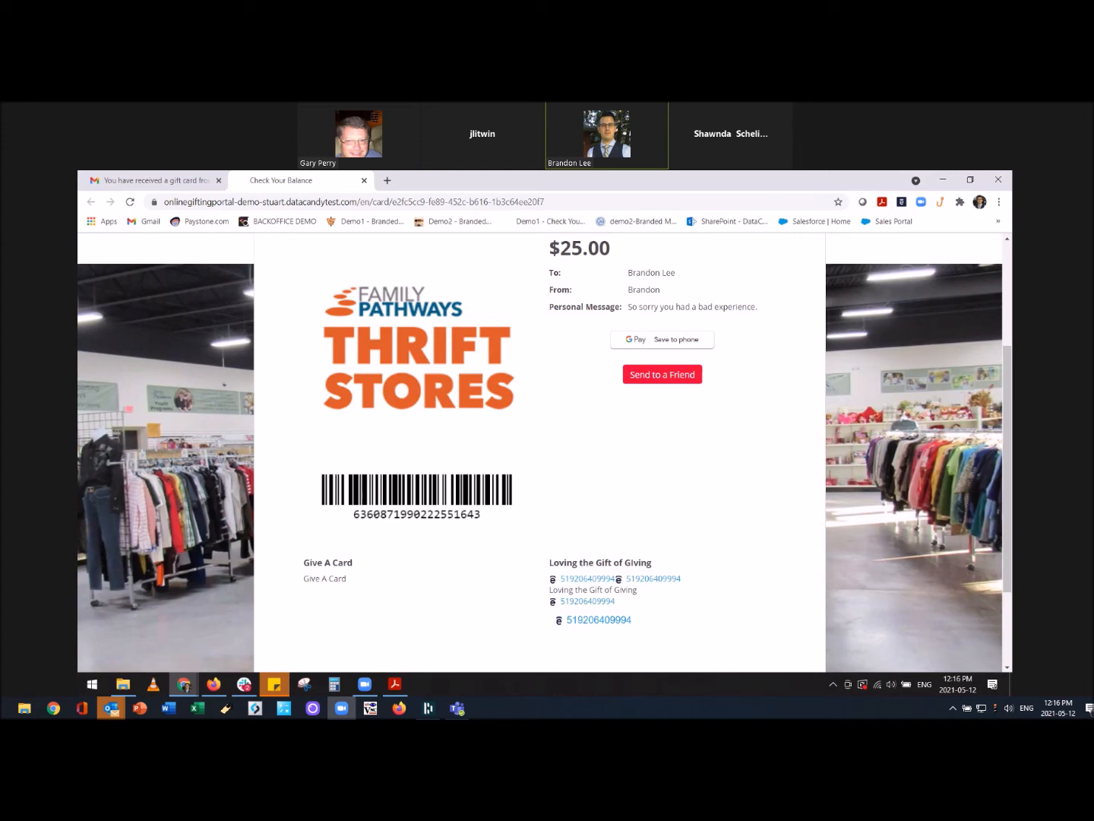
scroll(501, 298, up, 3)
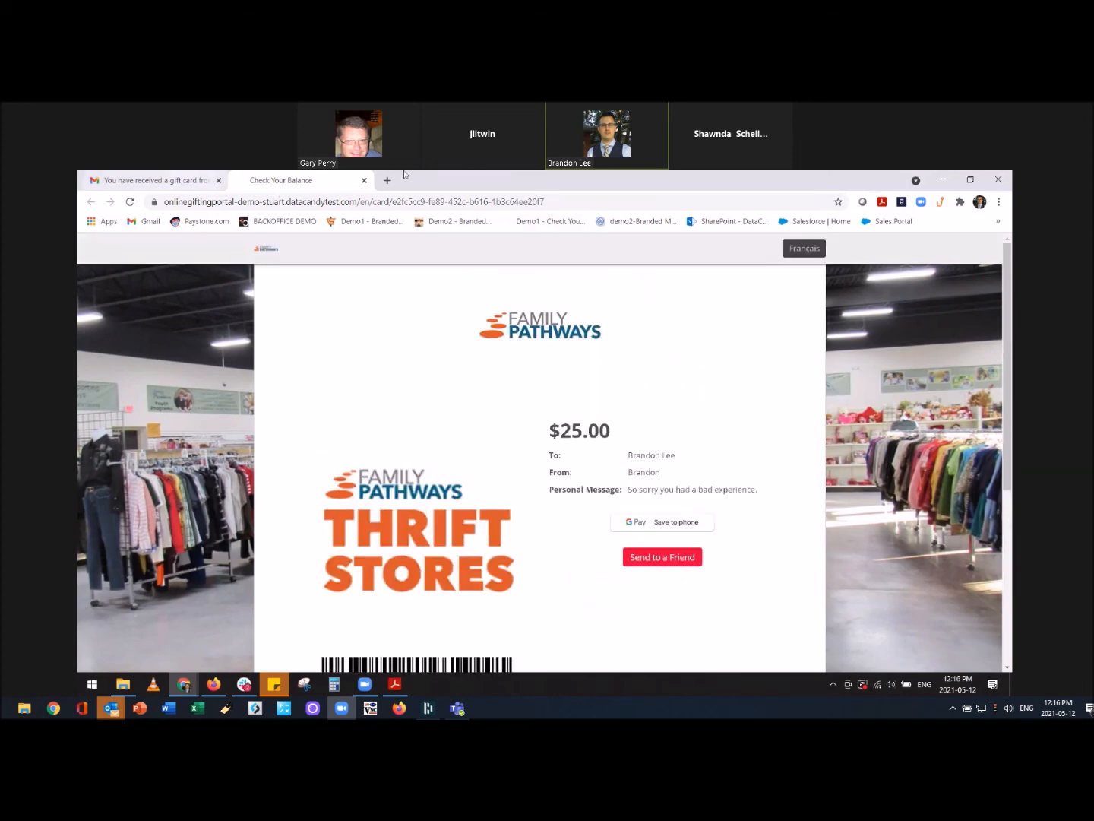
click(941, 181)
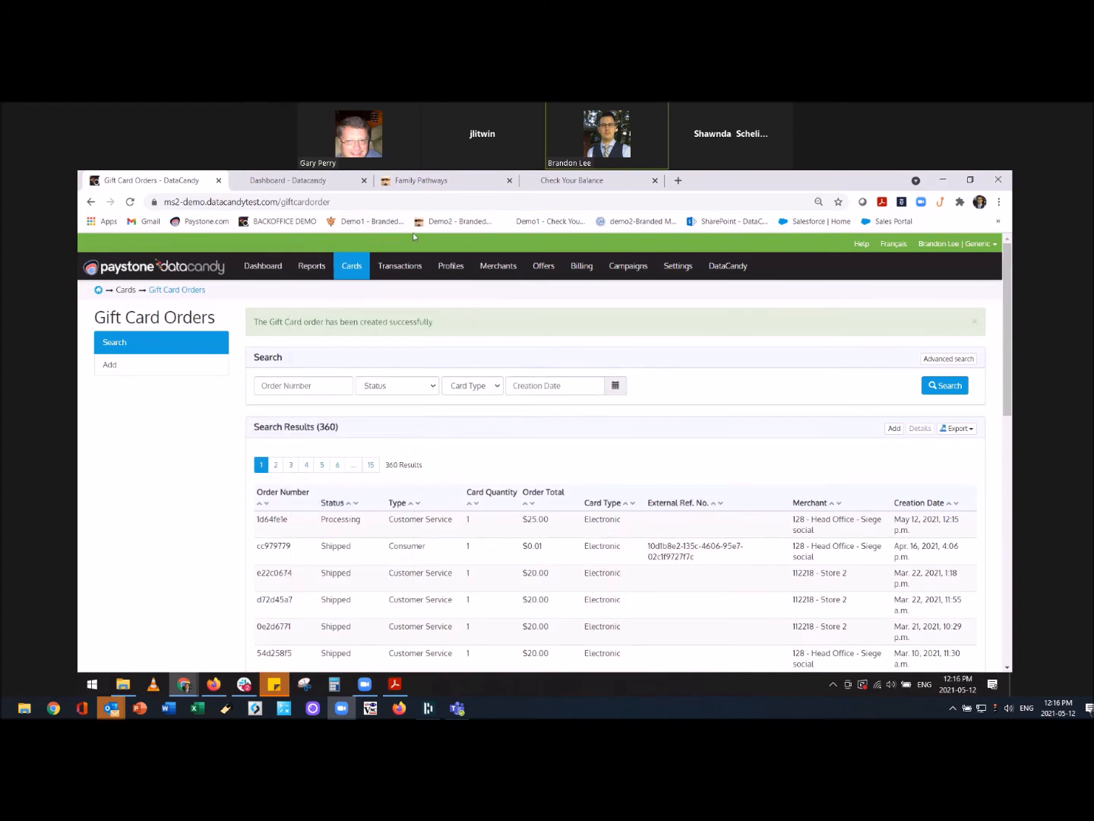
Go to Offers > Lights Out and start a new offer at the Step 1/3 category selection.
mouse_move(544, 266)
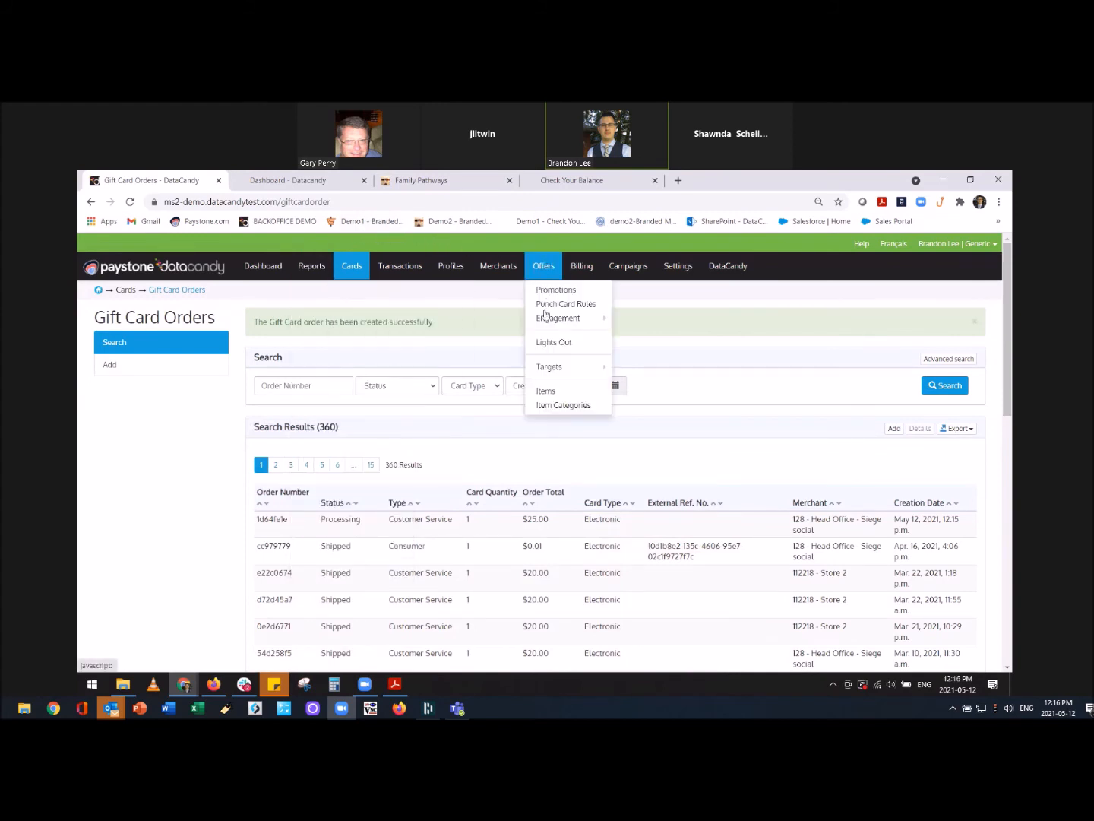
click(550, 344)
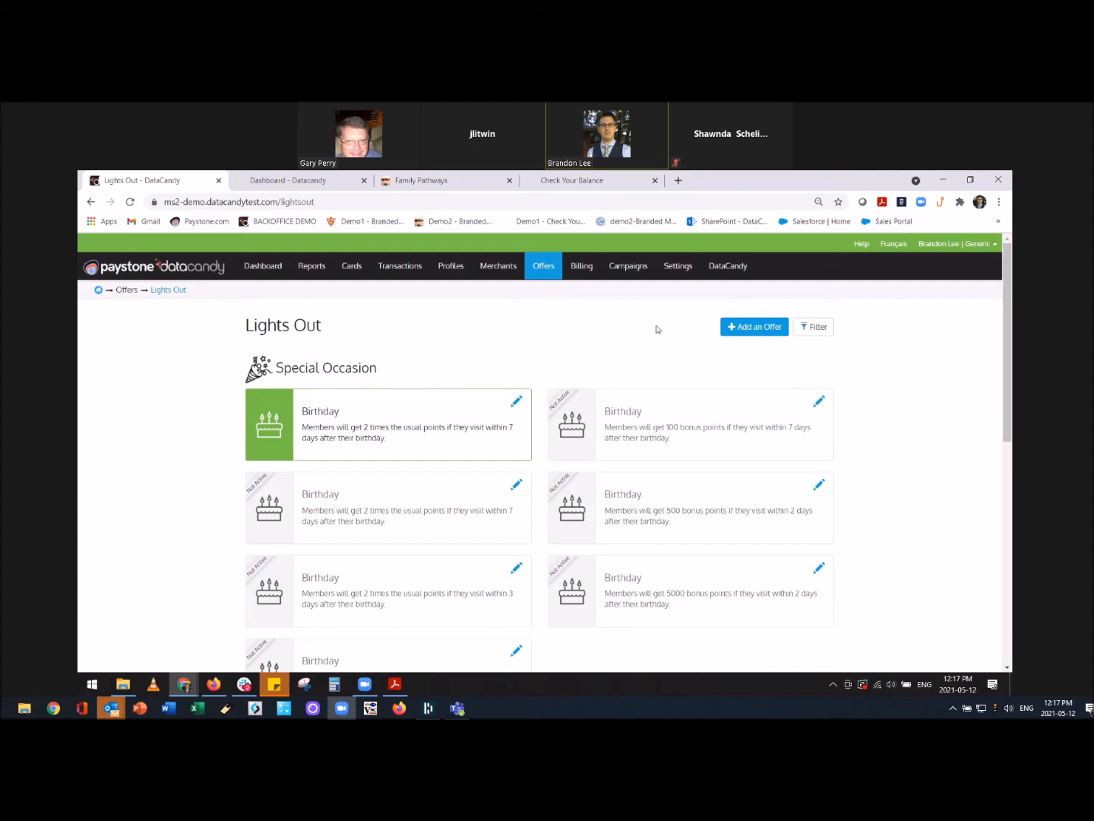
click(758, 327)
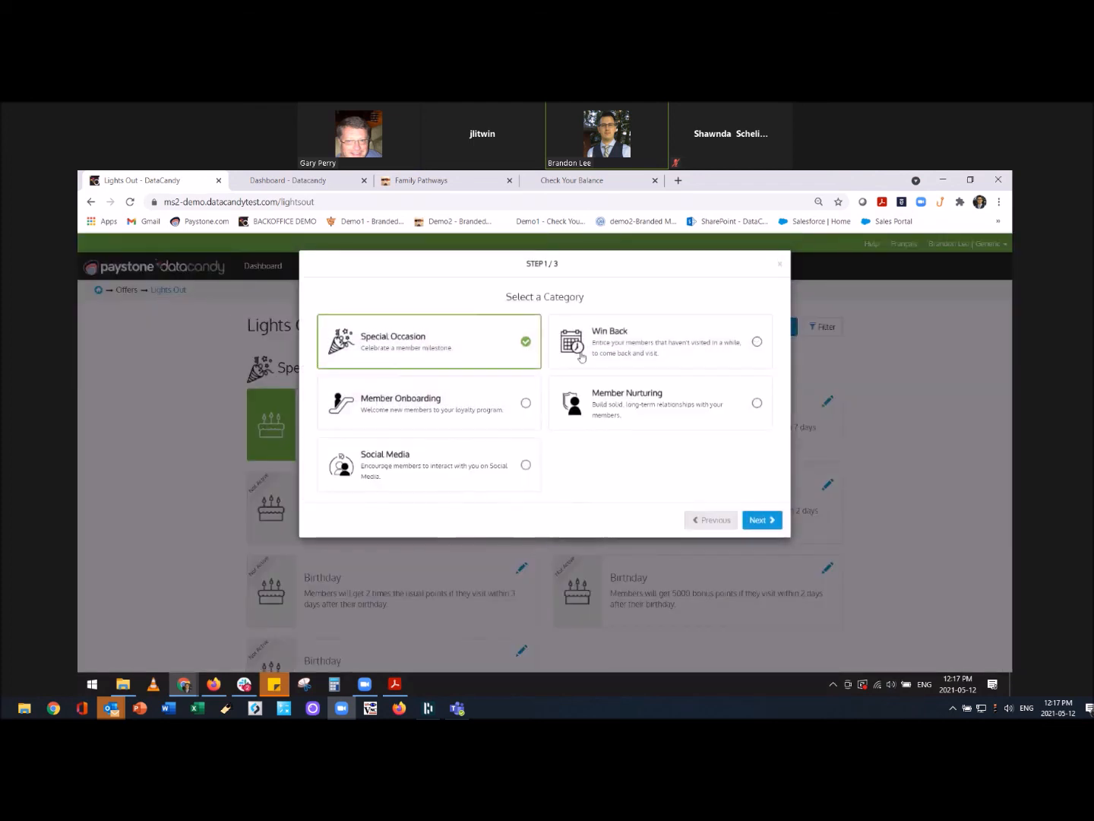
Explore the Win Back and Member Onboarding categories, including the First Redemption and Slow Starters offers.
click(612, 351)
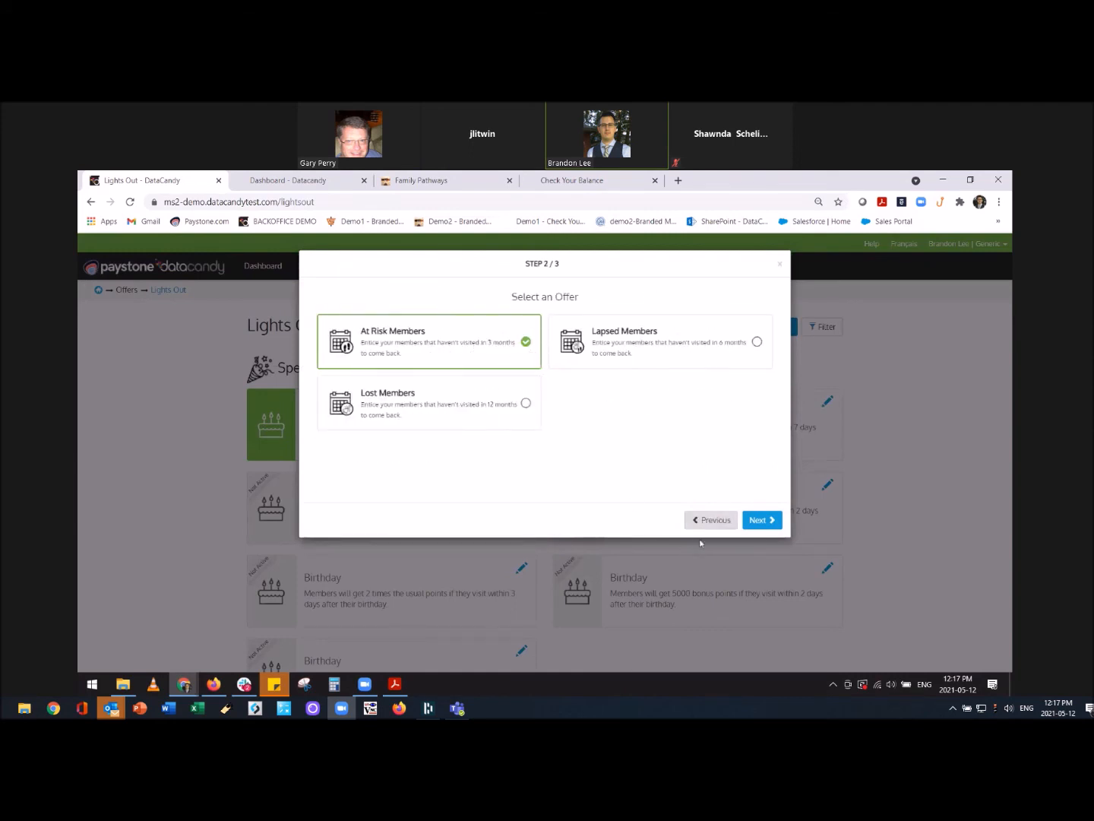
click(710, 520)
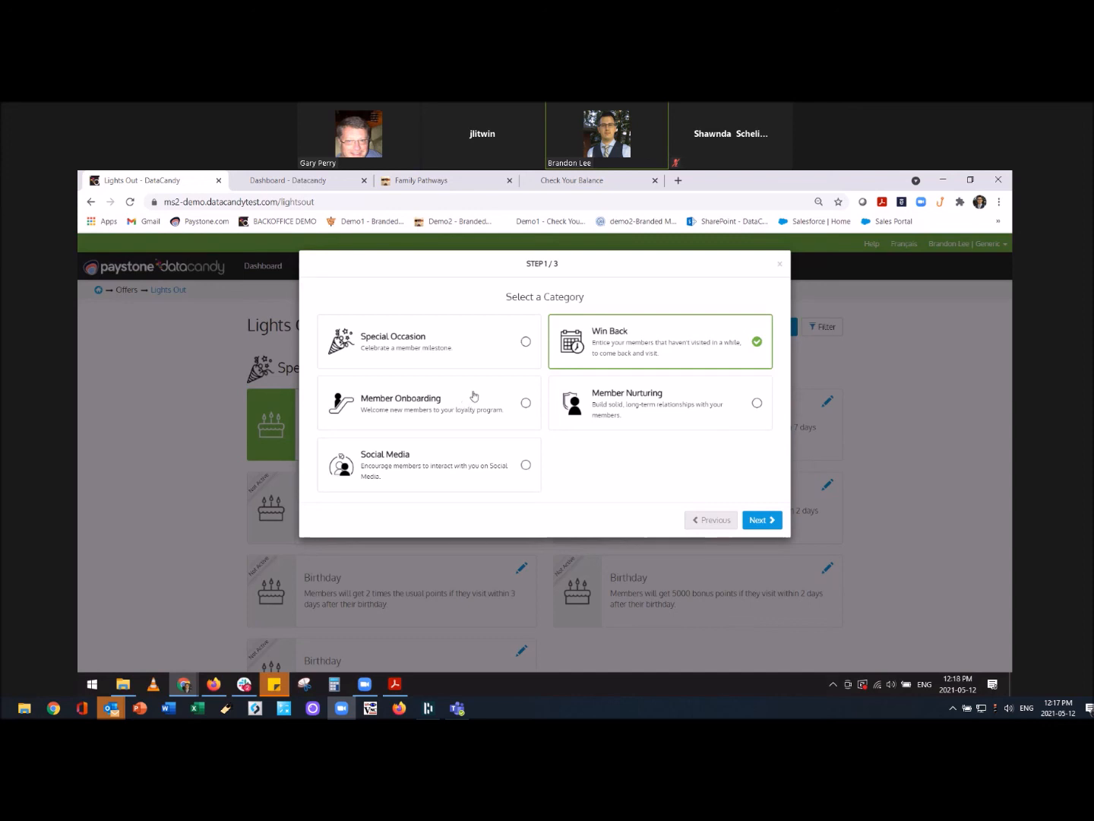
click(461, 402)
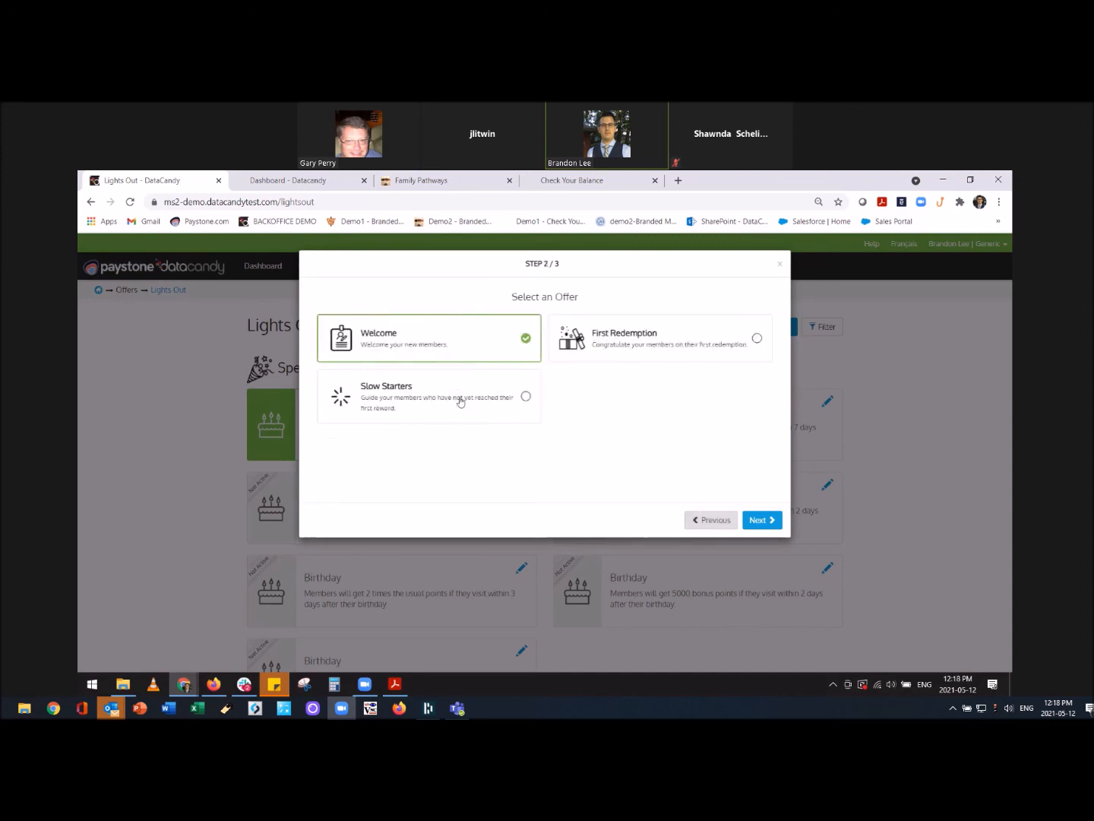
click(449, 346)
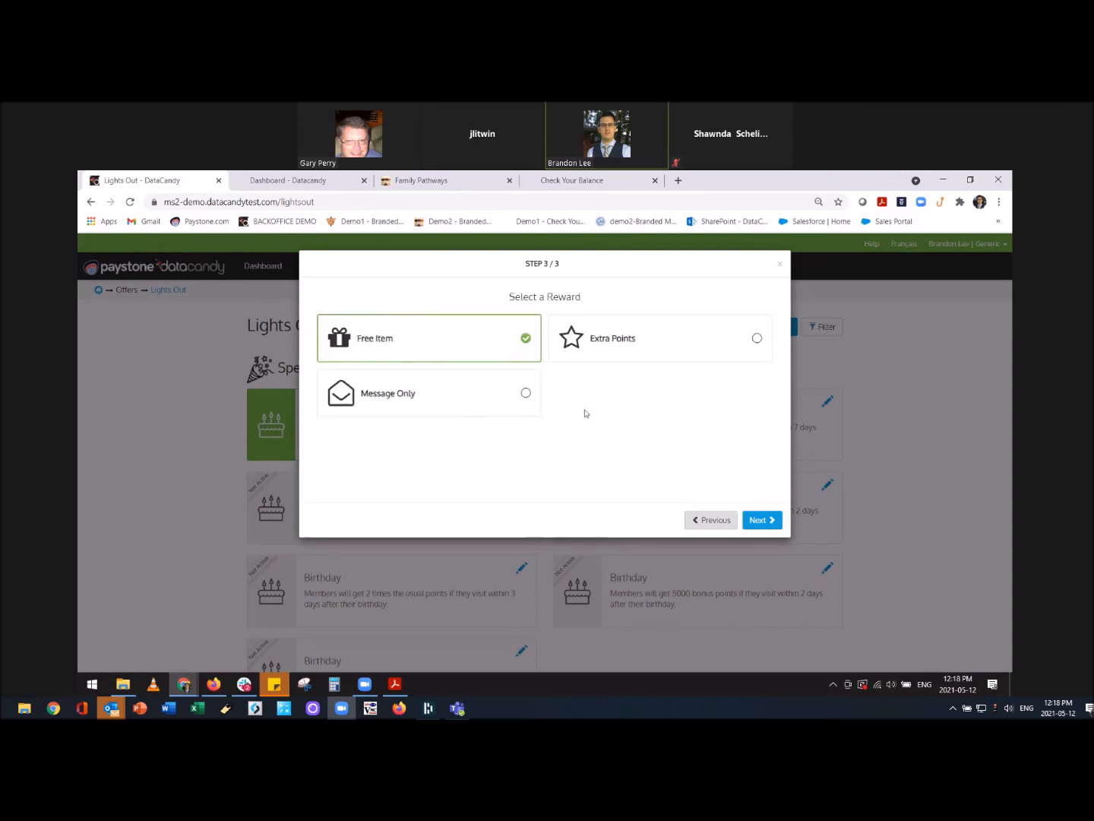
click(712, 520)
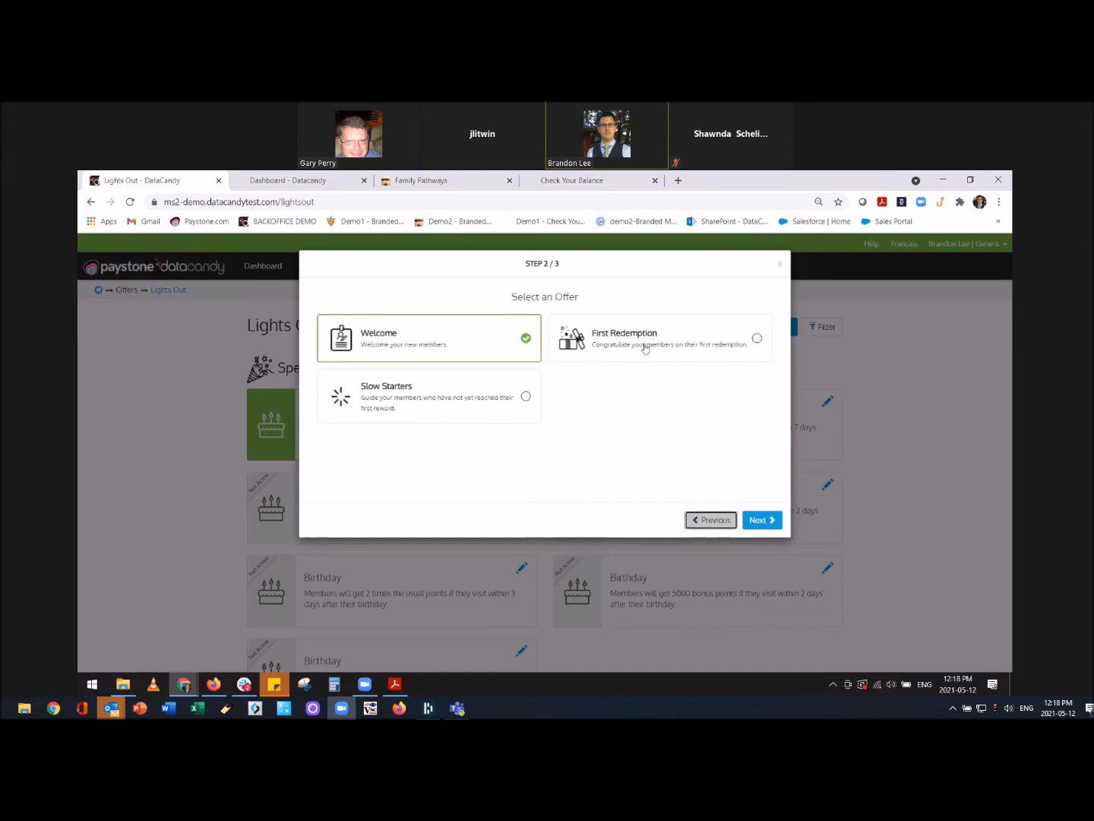
click(642, 349)
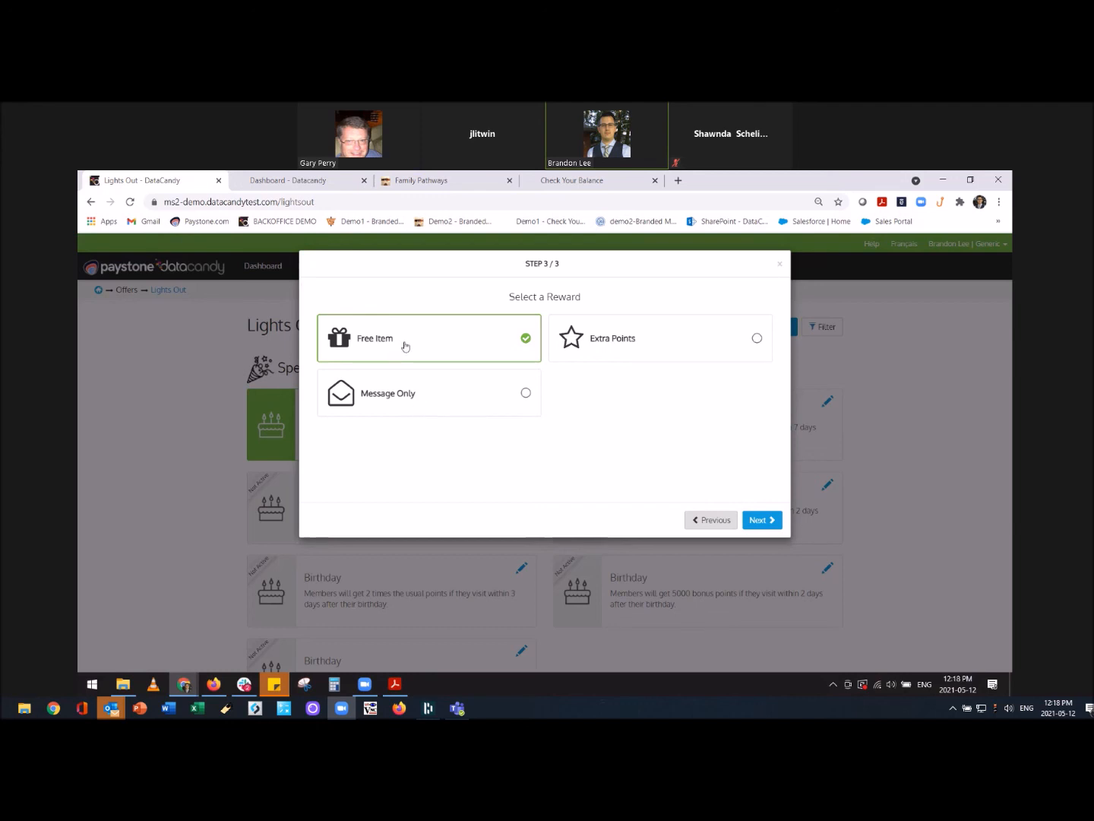
click(711, 520)
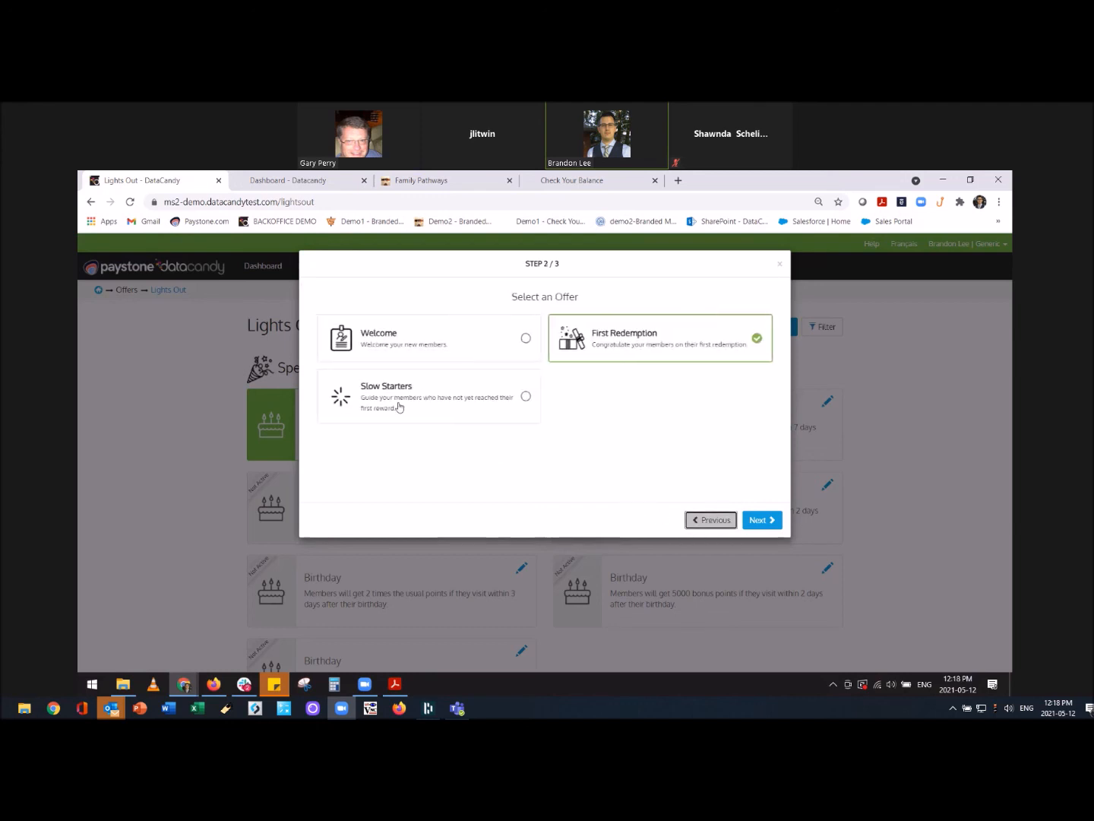
click(463, 406)
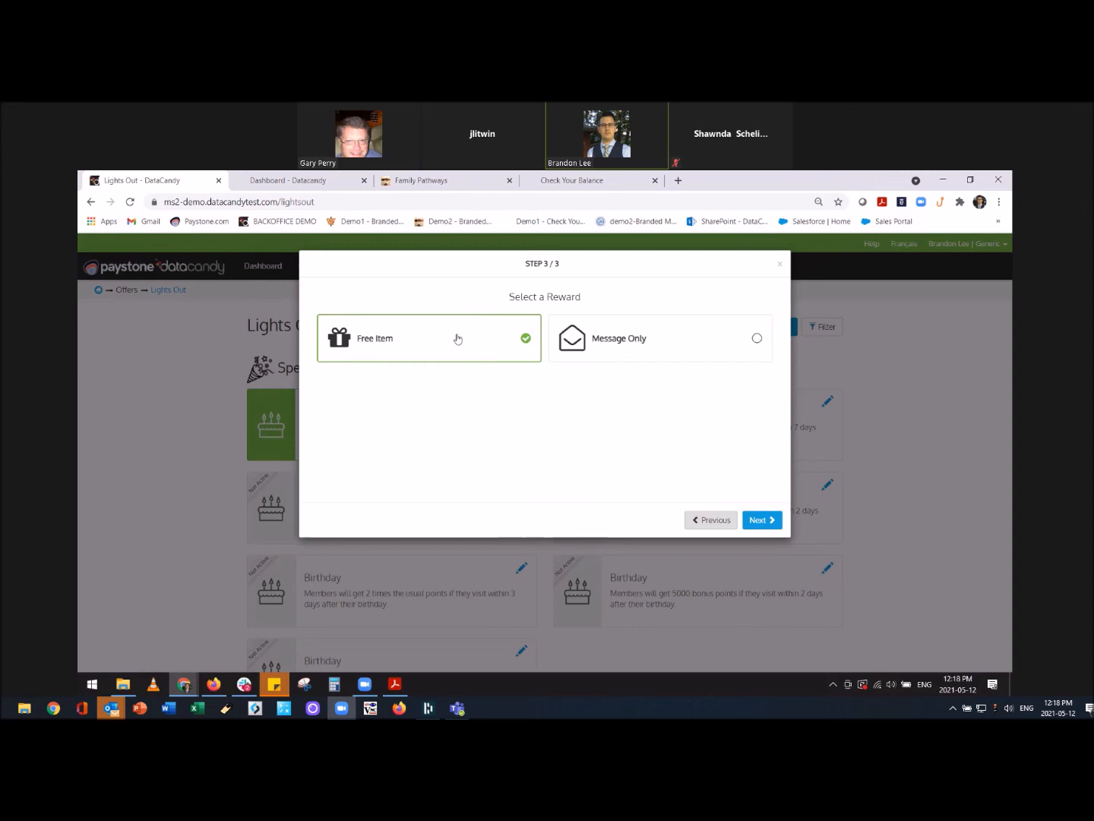
click(719, 523)
click(719, 523)
Choose Special Occasion > Birthday with an Extra Points reward and continue to its settings.
click(427, 343)
click(427, 341)
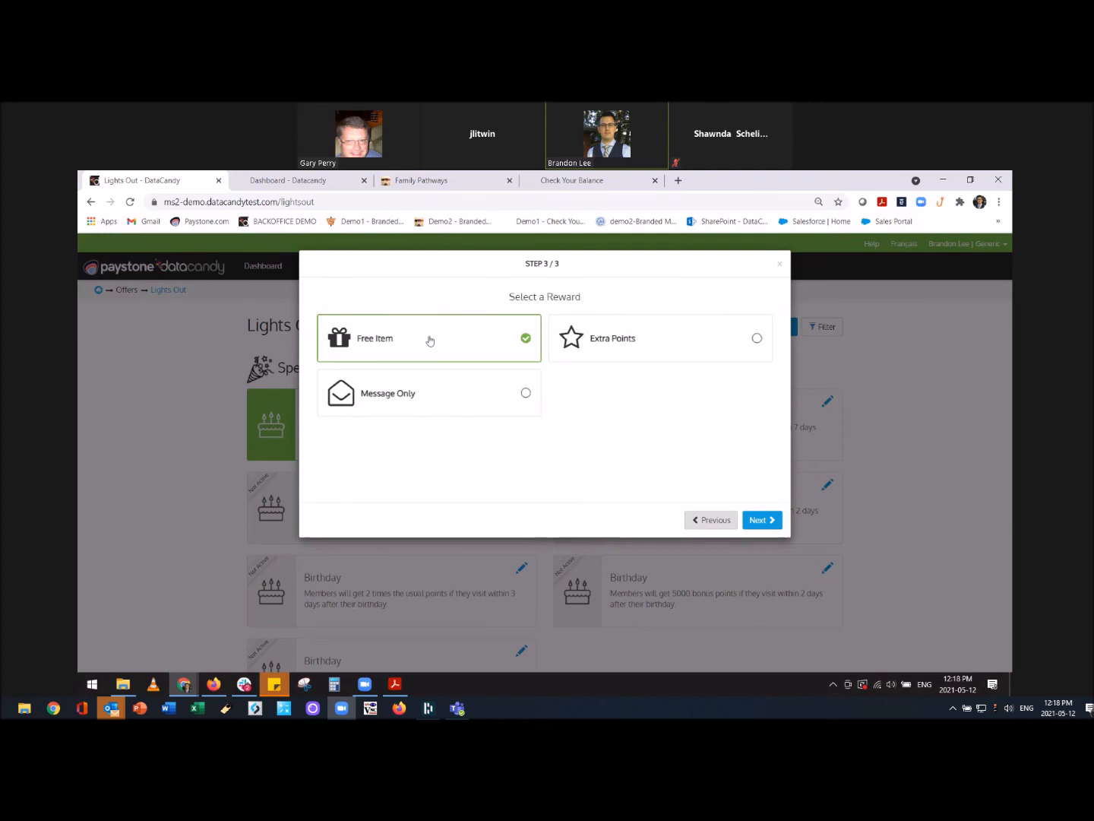
click(606, 348)
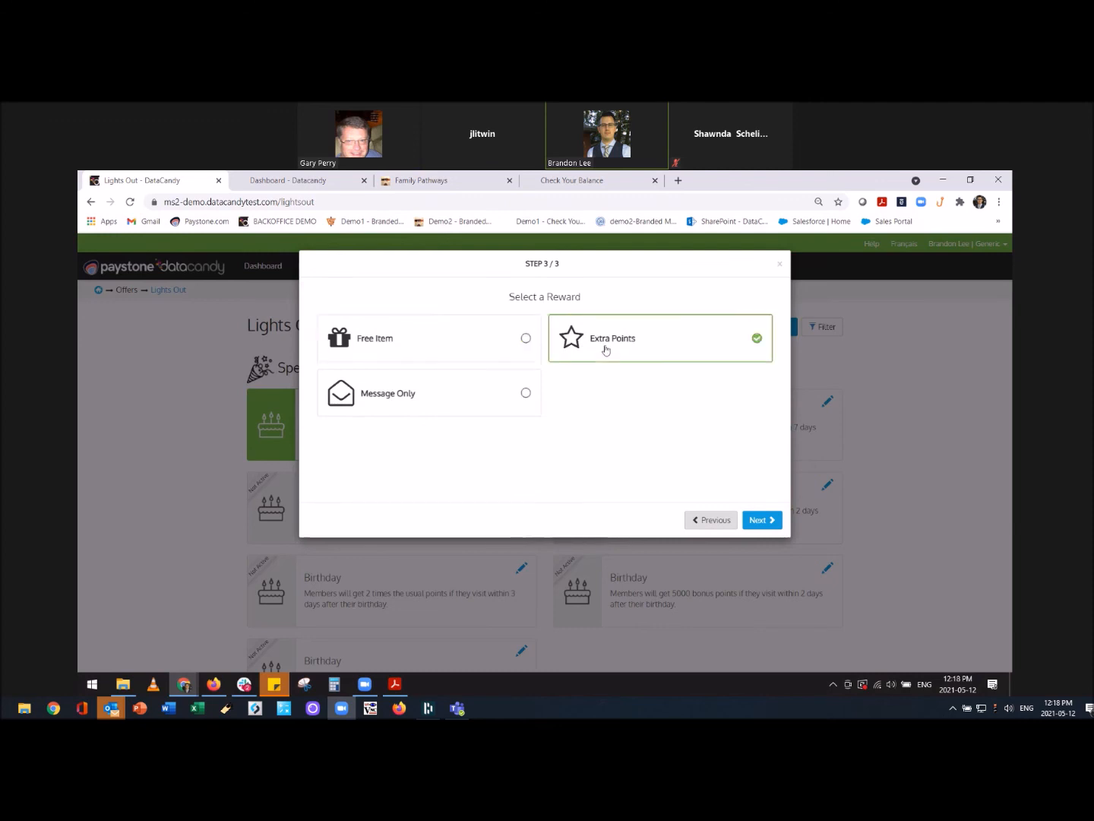
click(763, 521)
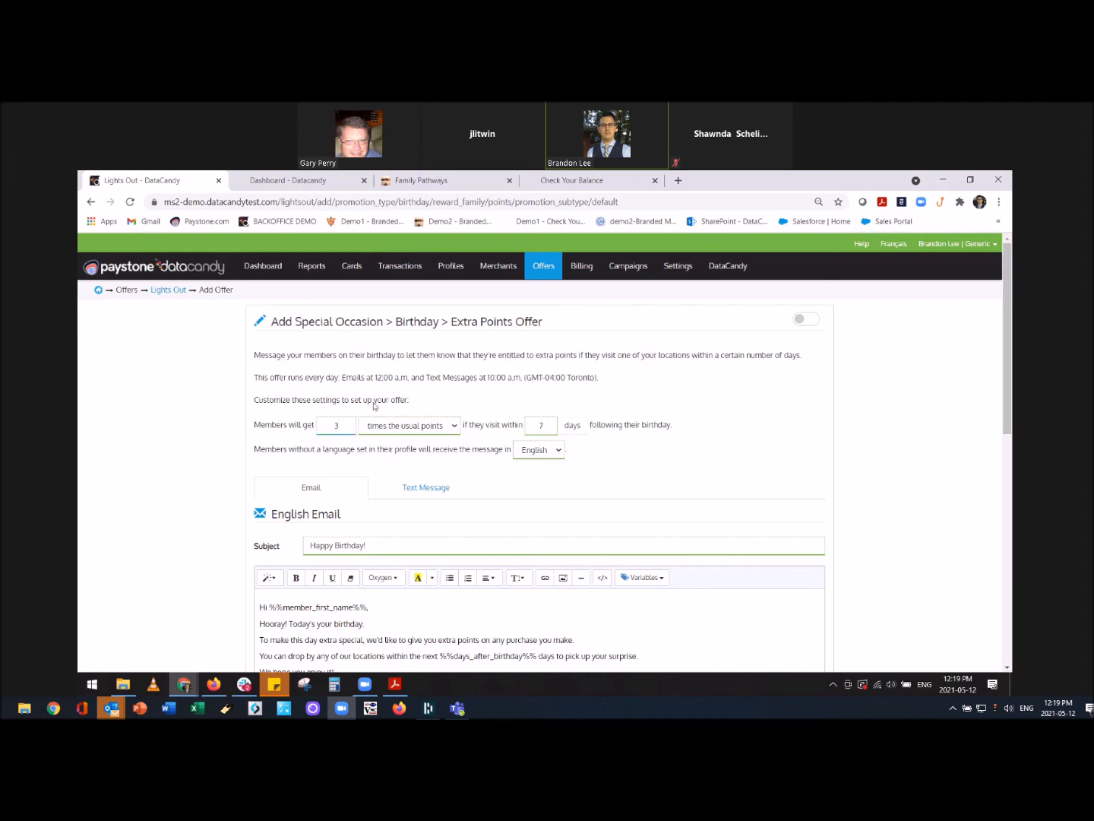
Keep 3 times the usual points and shorten the birthday visit window from 7 to 3 days.
click(391, 426)
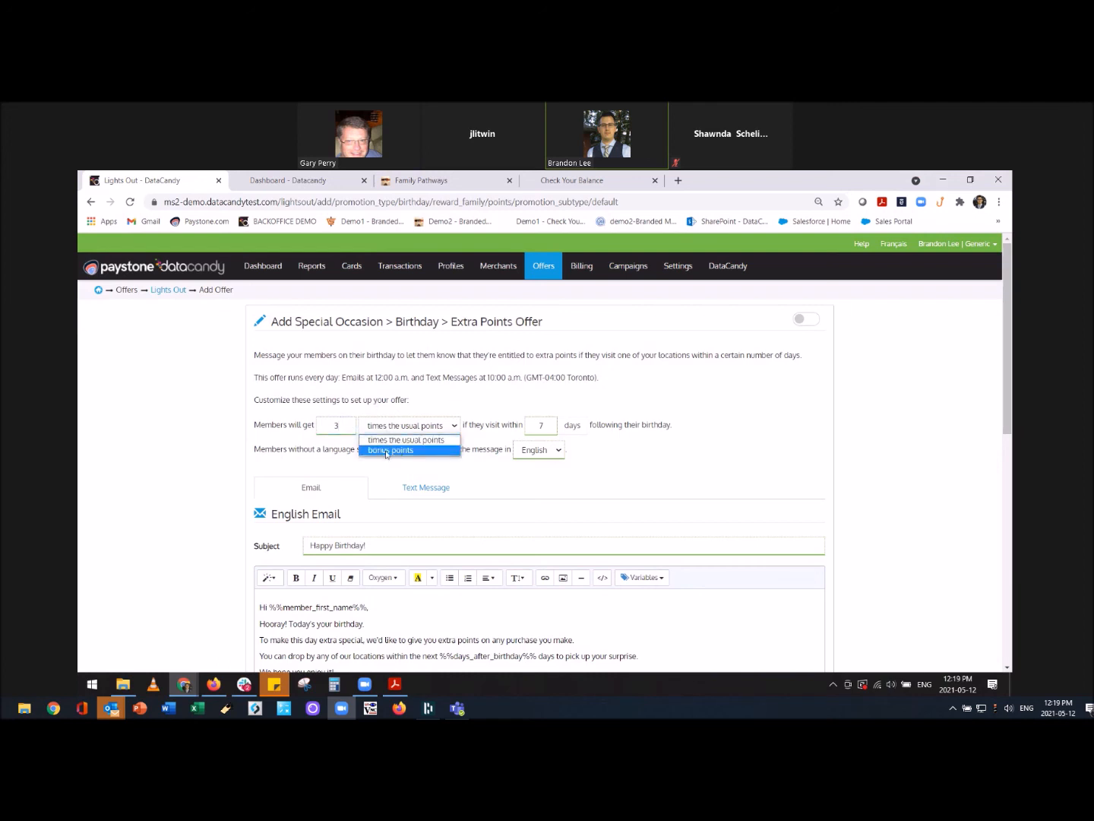
click(344, 425)
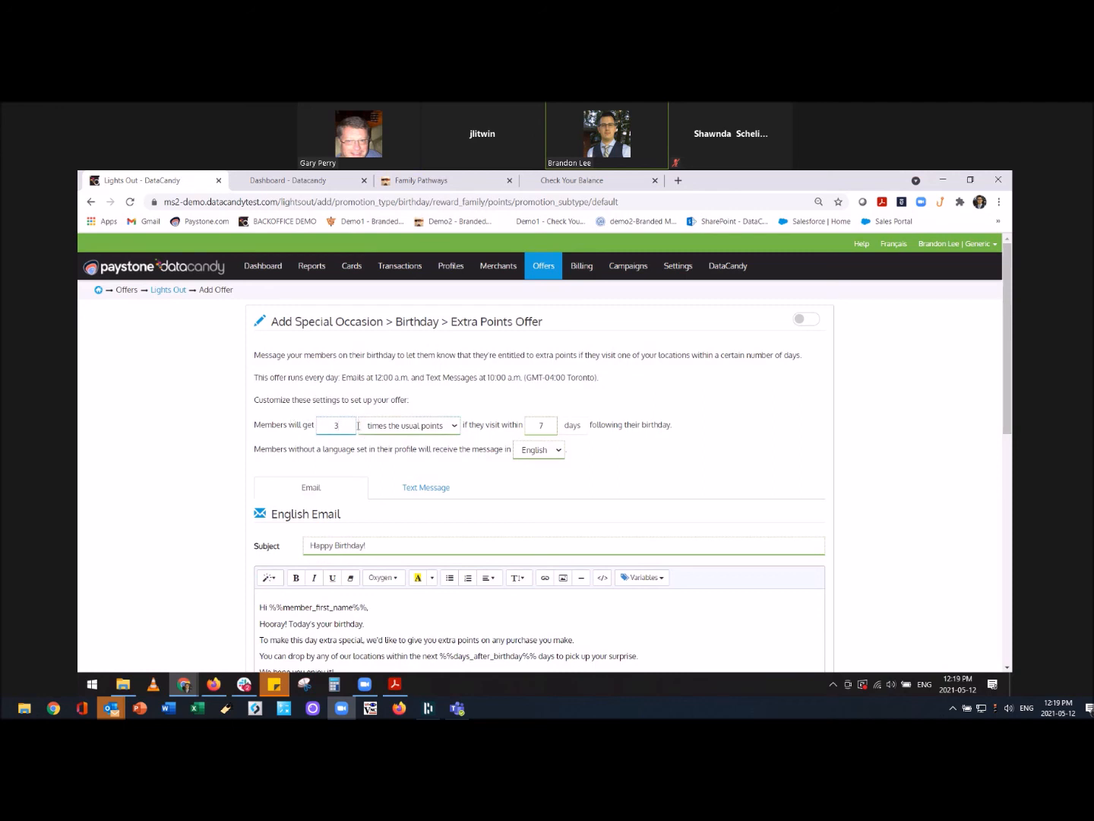
click(556, 426)
Review the English birthday SMS and email wording, then switch the Birthday Extra Points offer ON.
click(434, 490)
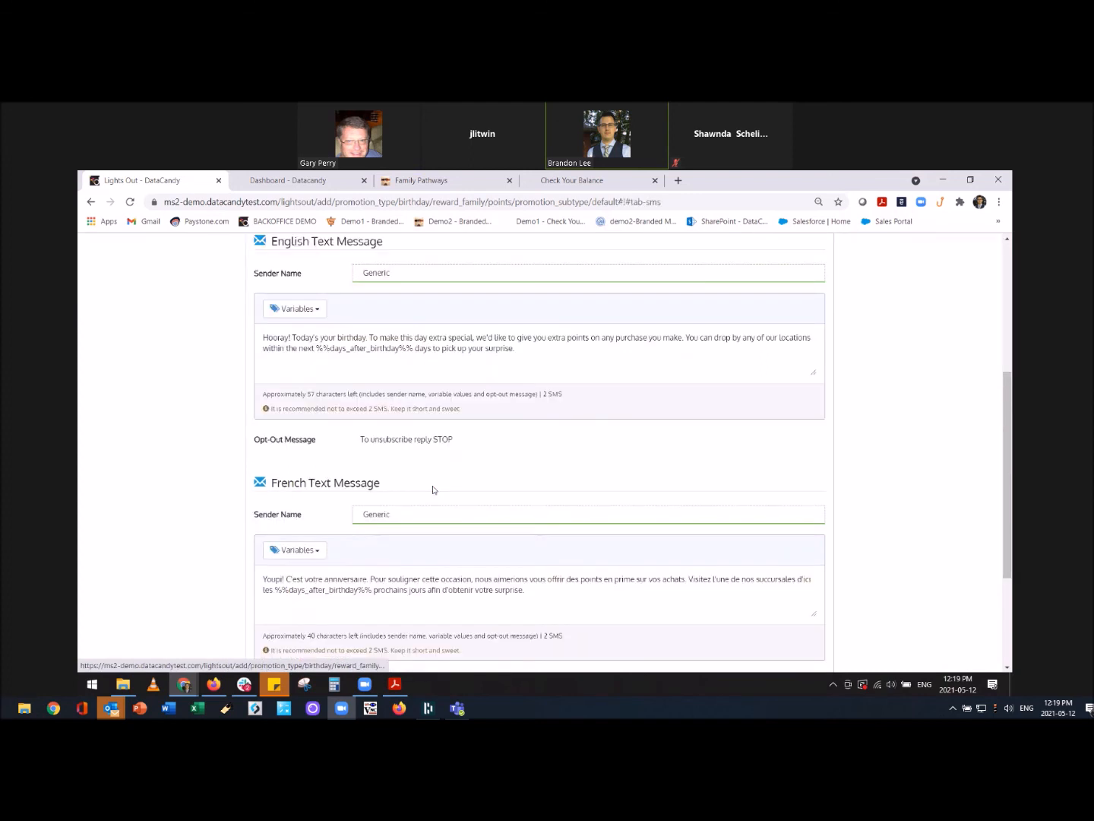
drag(499, 350, 222, 334)
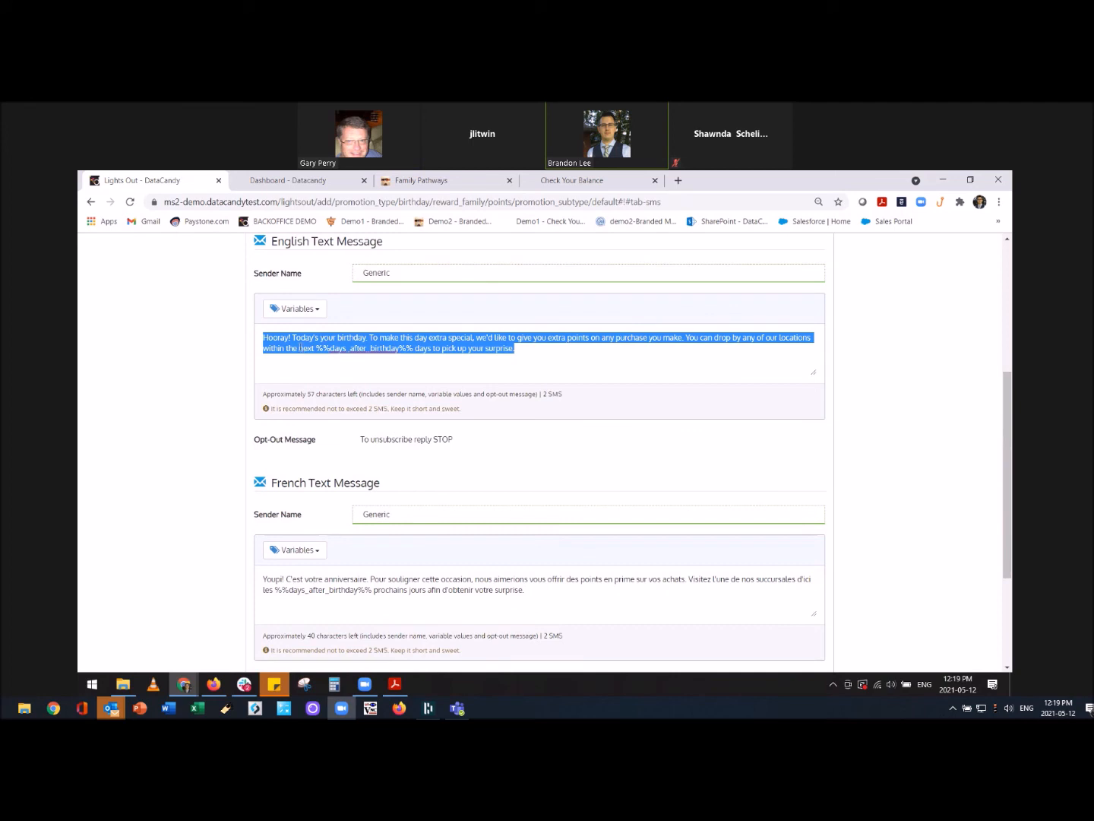
scroll(374, 398, up, 3)
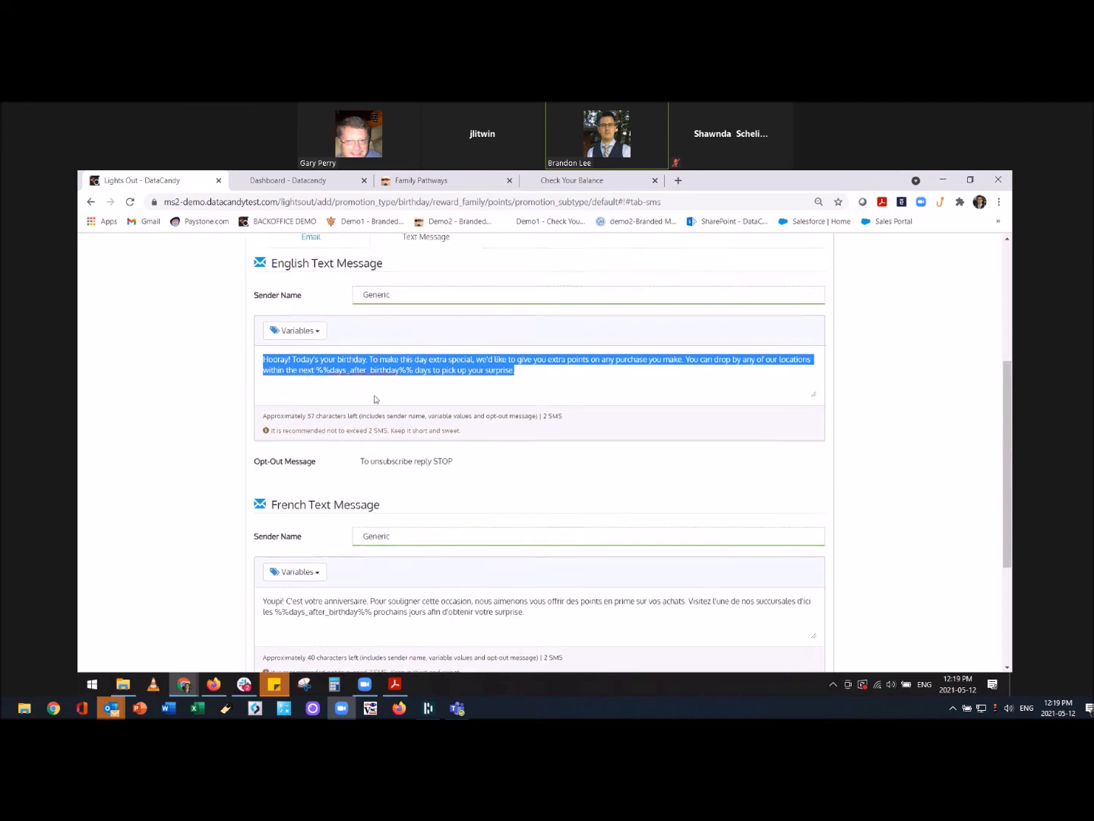
click(309, 340)
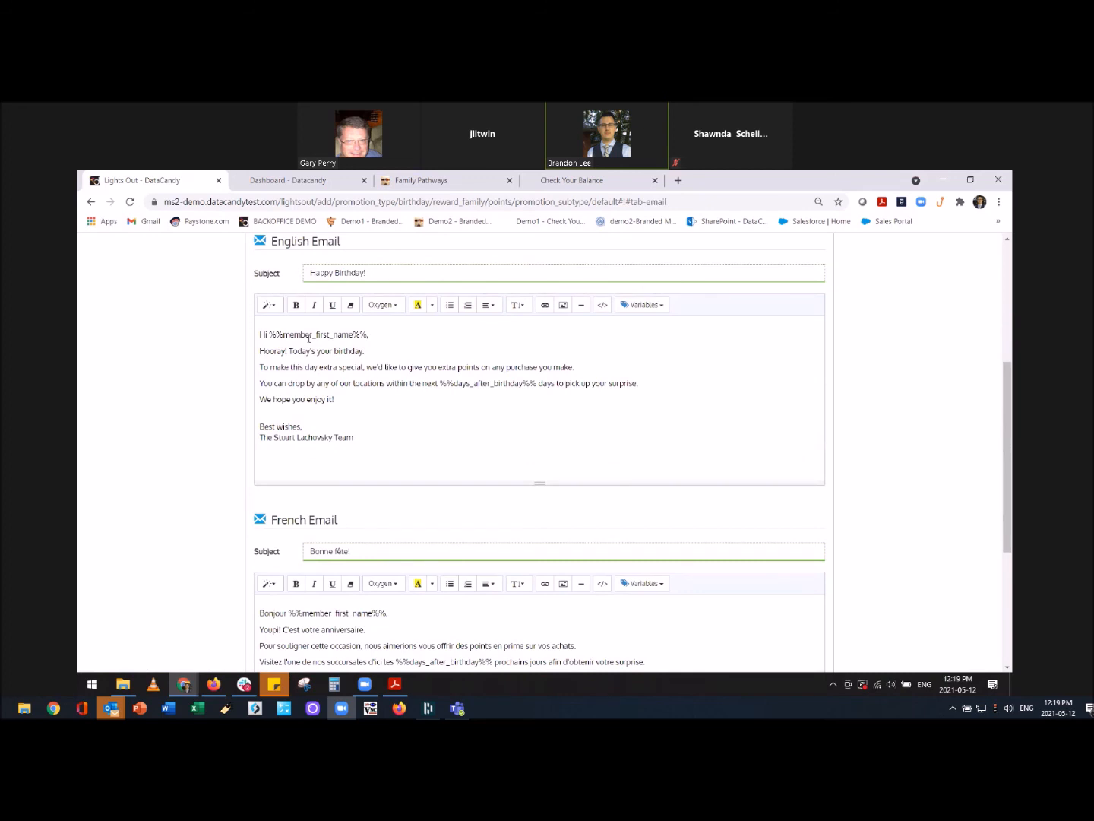
scroll(545, 421, up, 1)
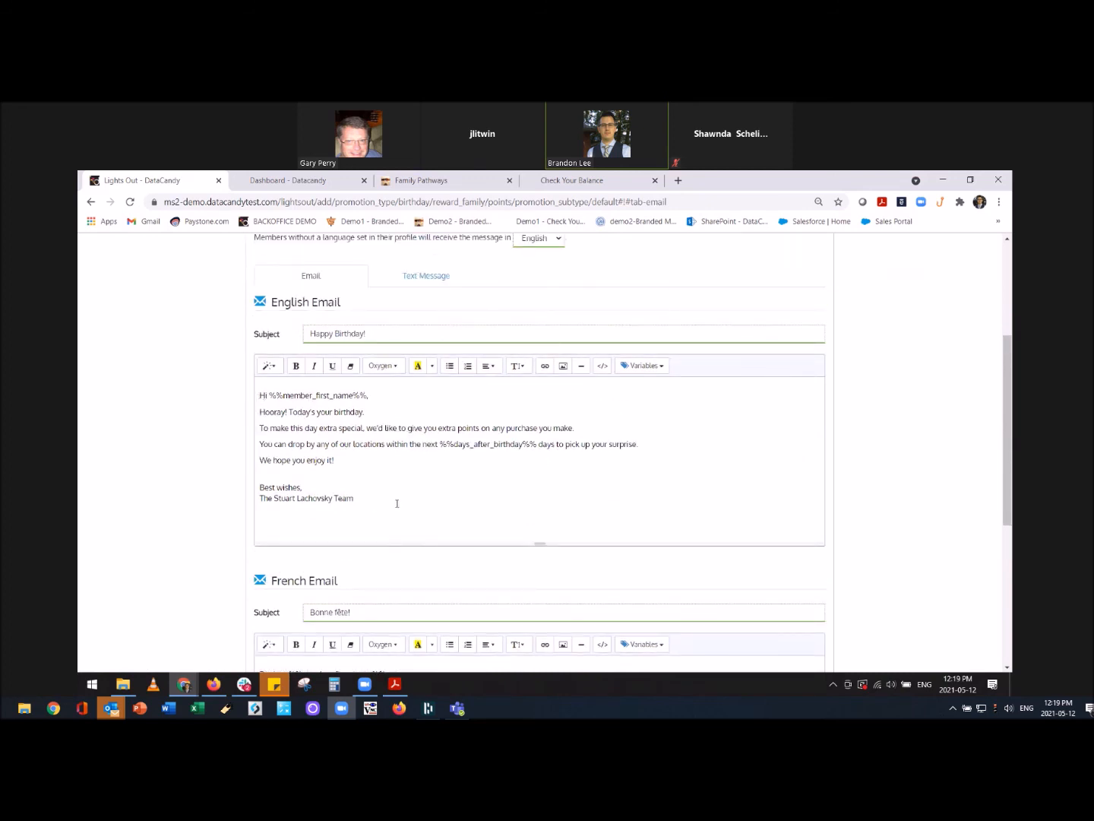
scroll(343, 493, down, 3)
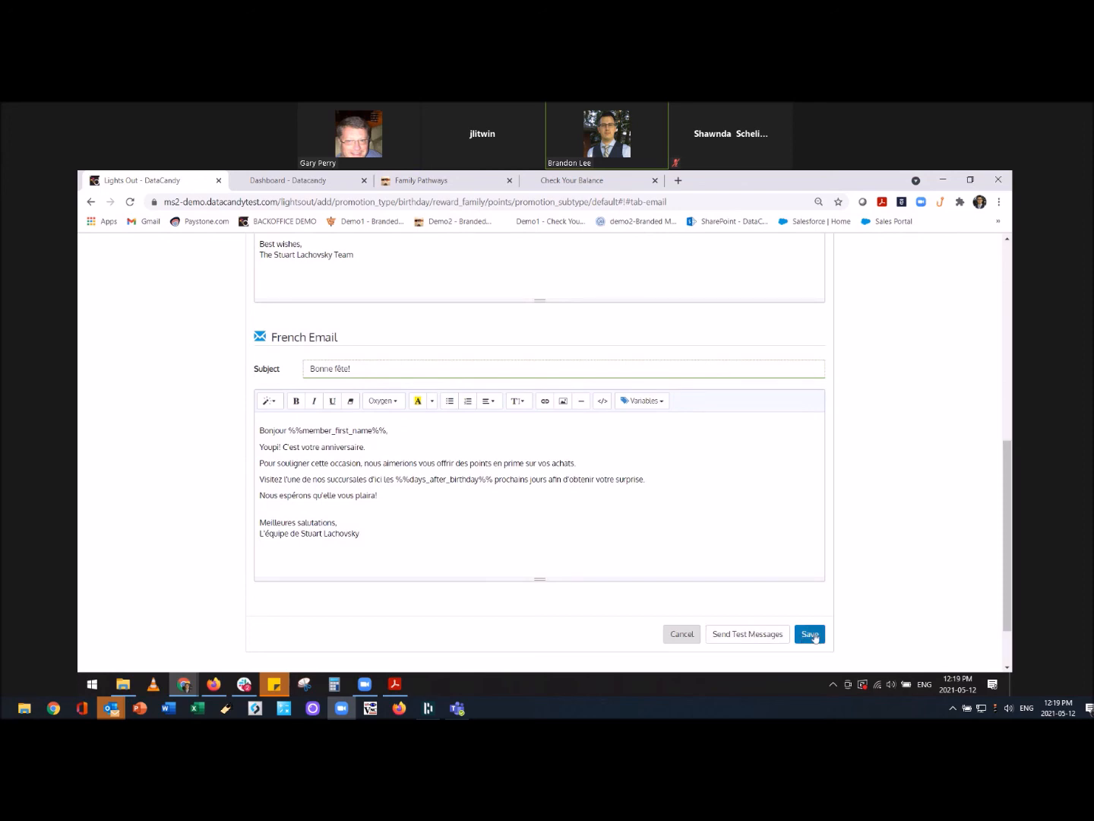
scroll(839, 518, up, 10)
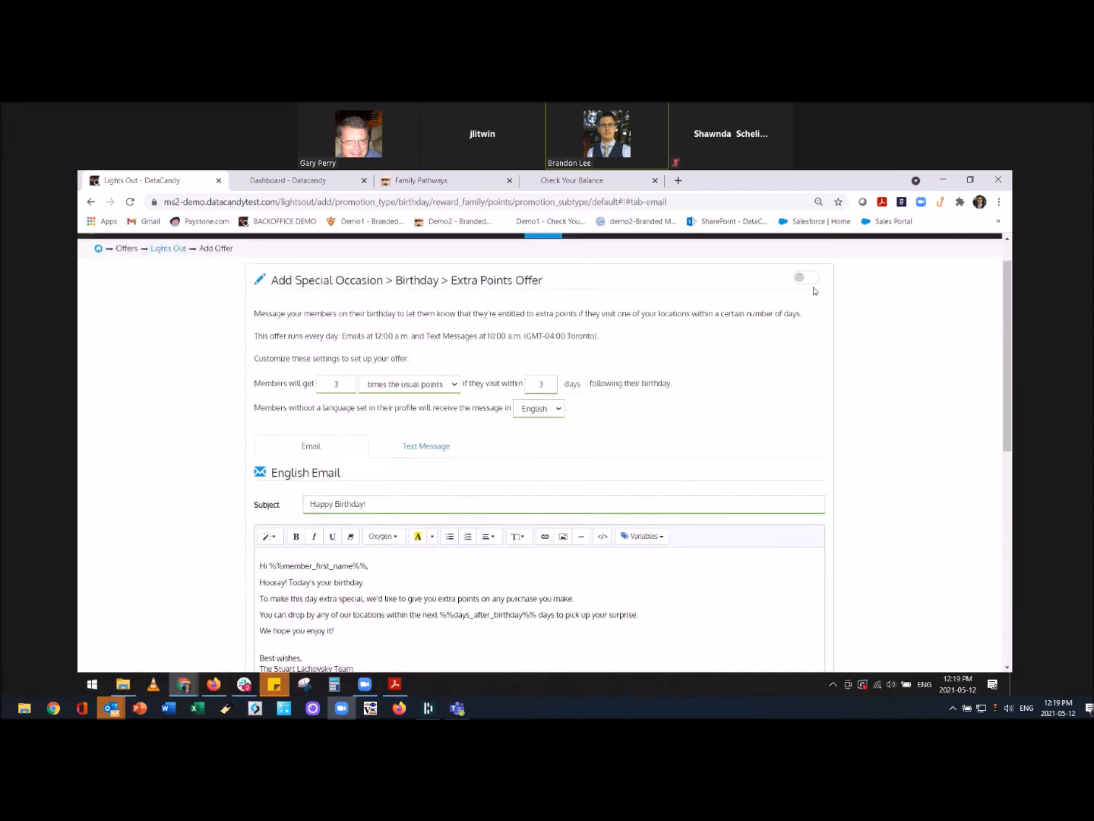
click(810, 320)
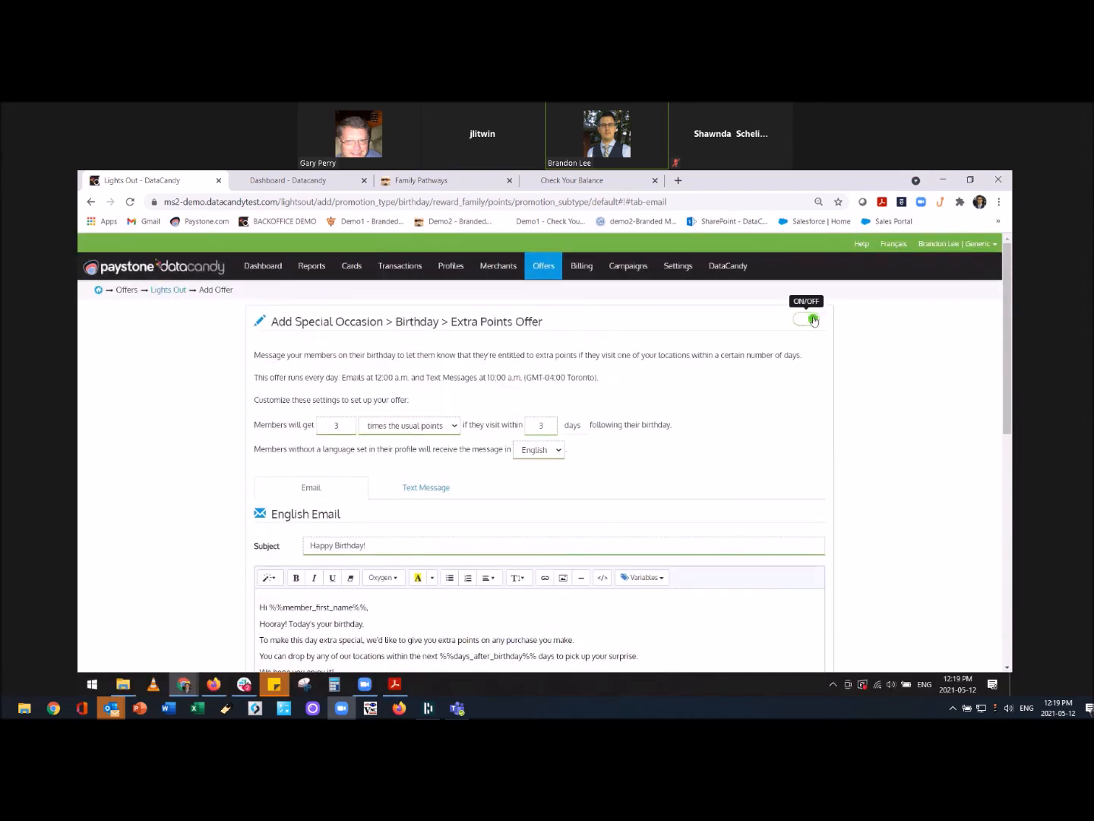
scroll(877, 467, down, 2)
scroll(869, 648, down, 5)
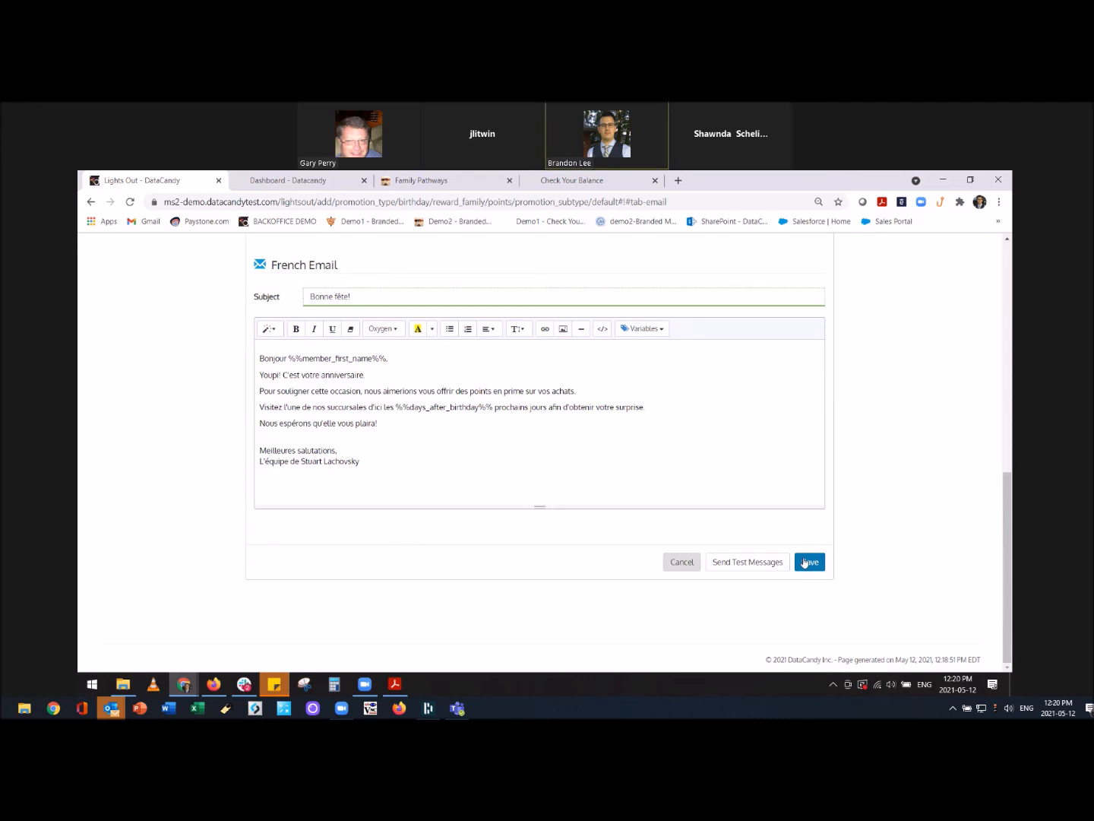
scroll(821, 539, up, 2)
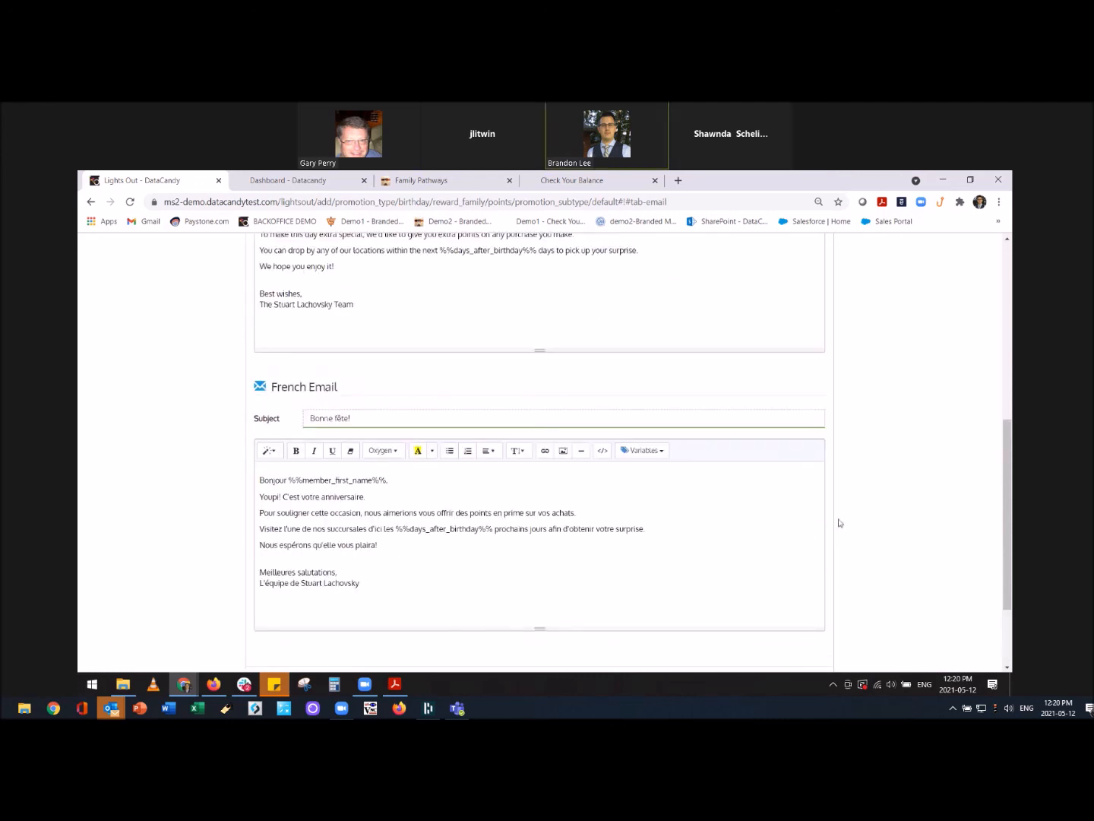
scroll(855, 498, up, 6)
scroll(855, 499, up, 1)
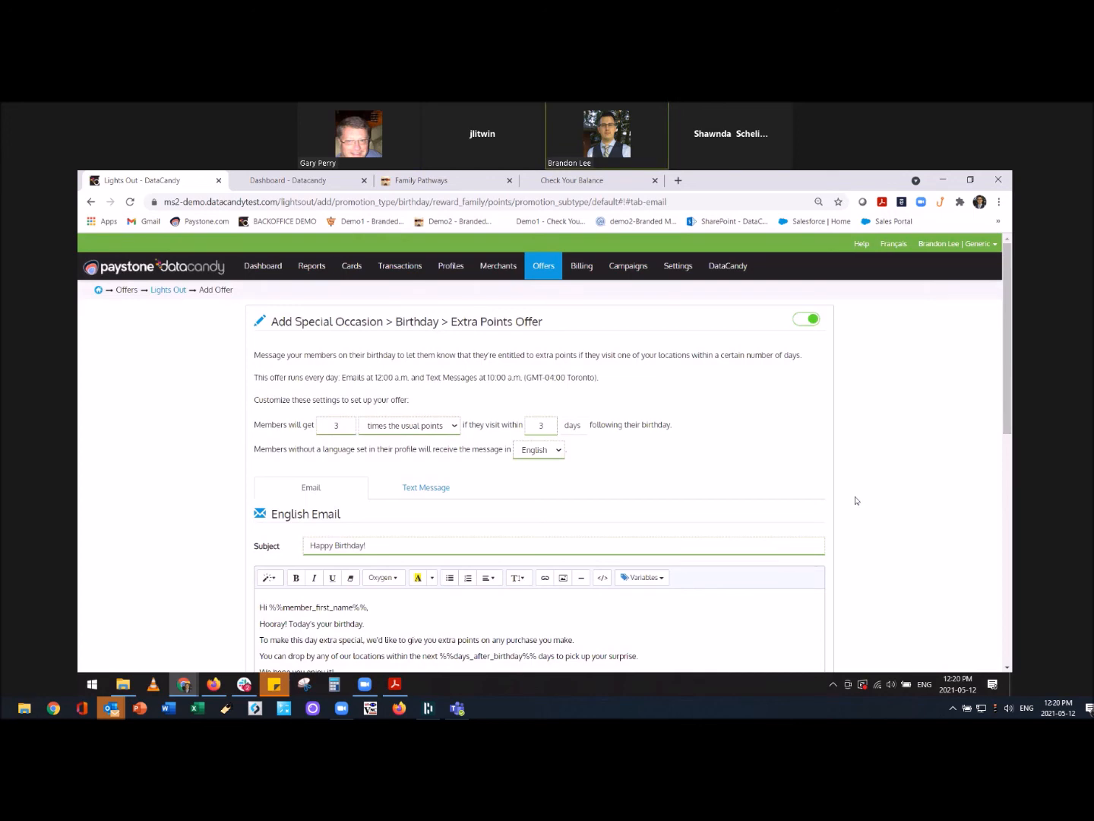
key(super+i)
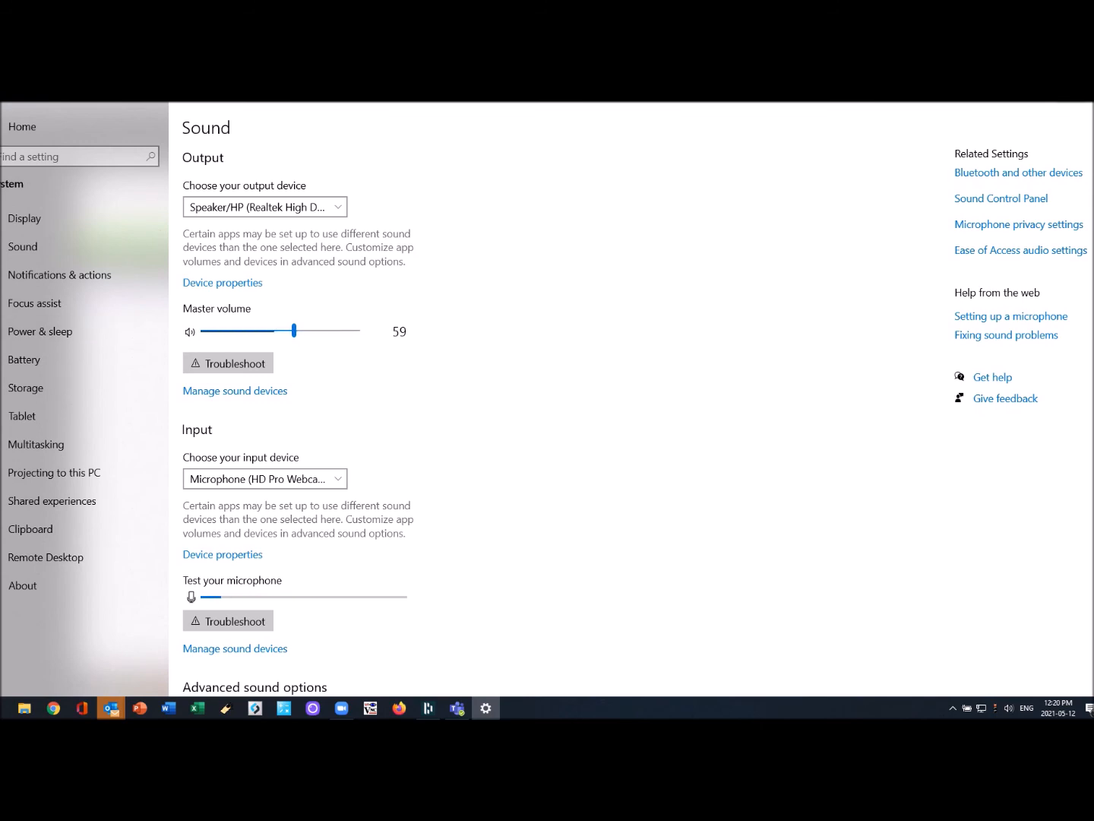
key(super+Down)
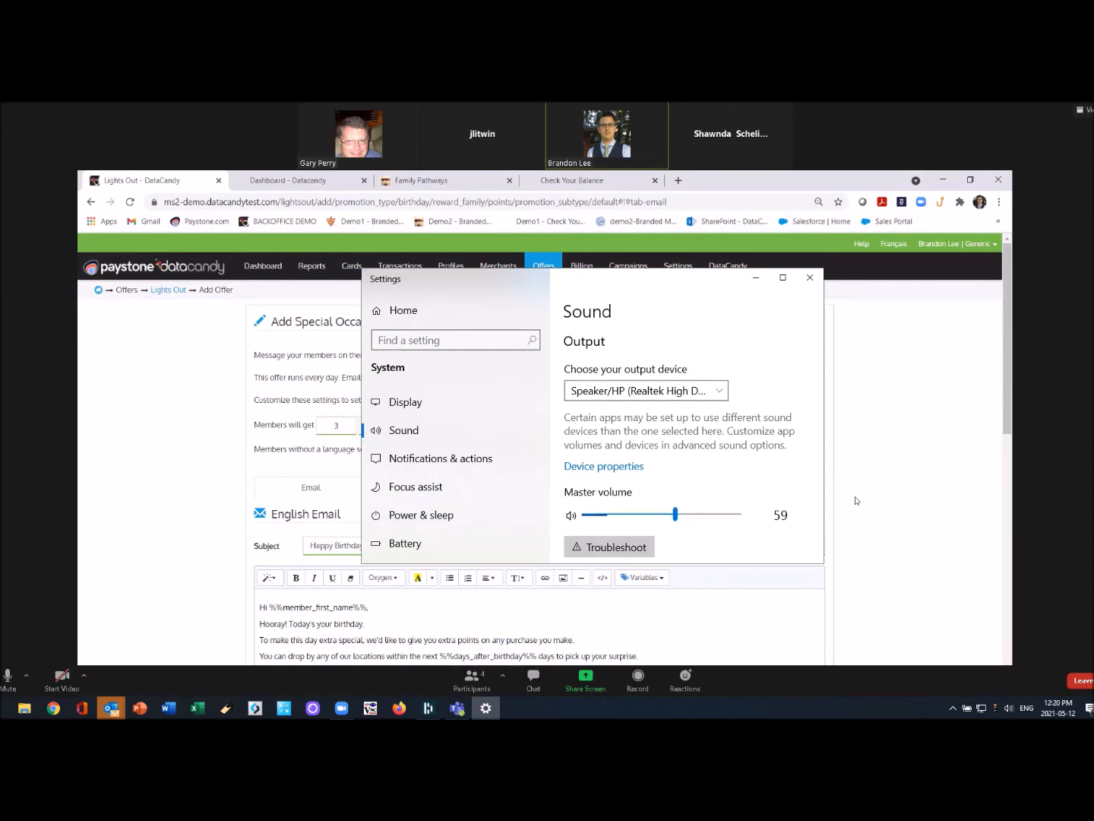
key(super+Down)
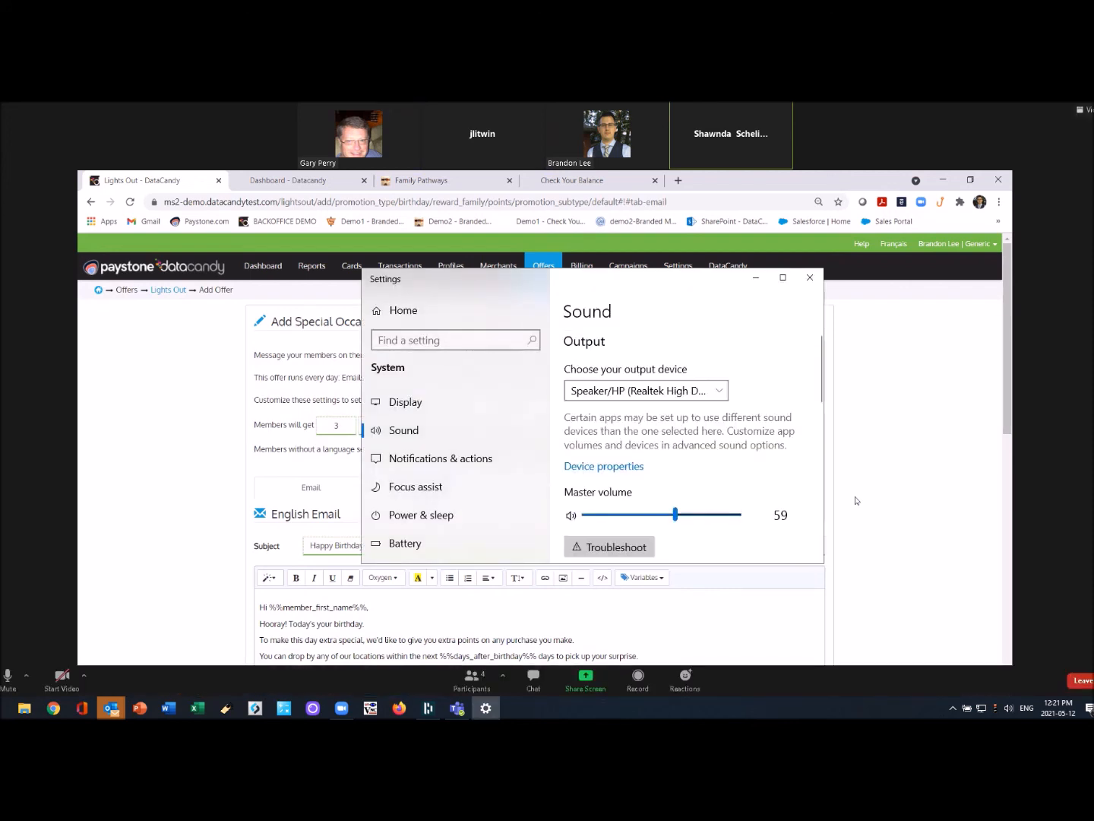
click(856, 500)
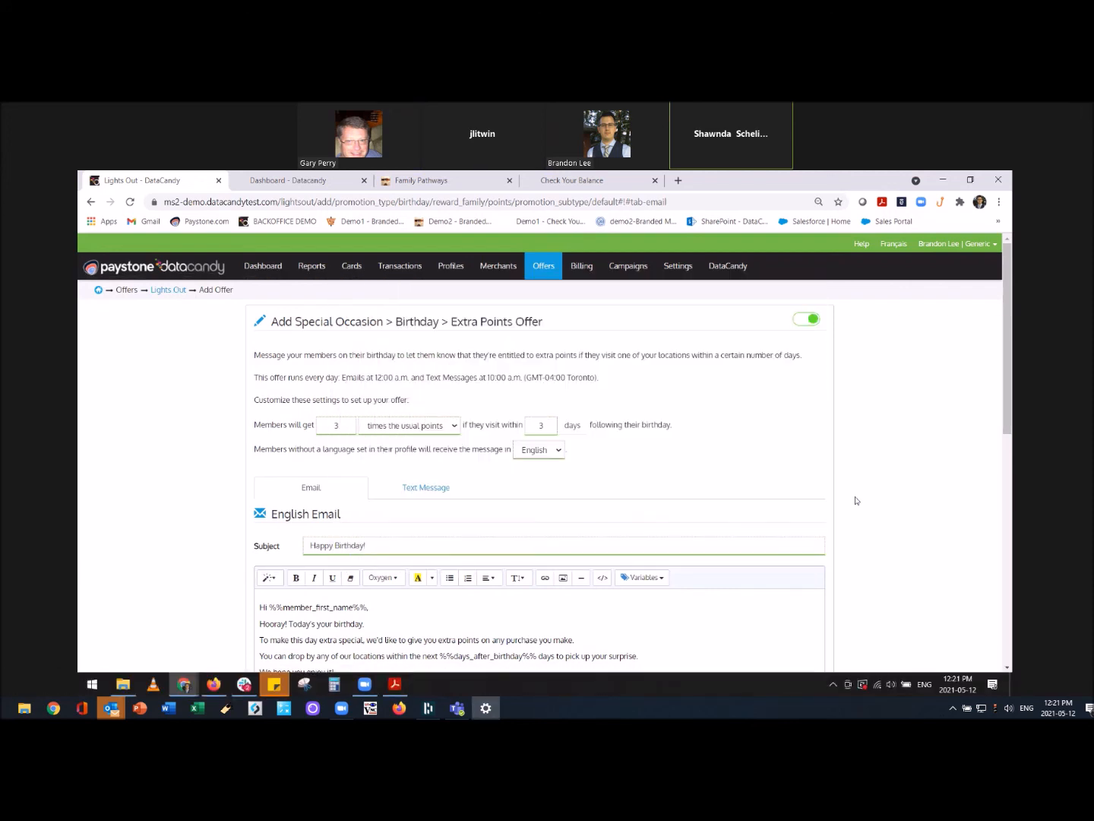